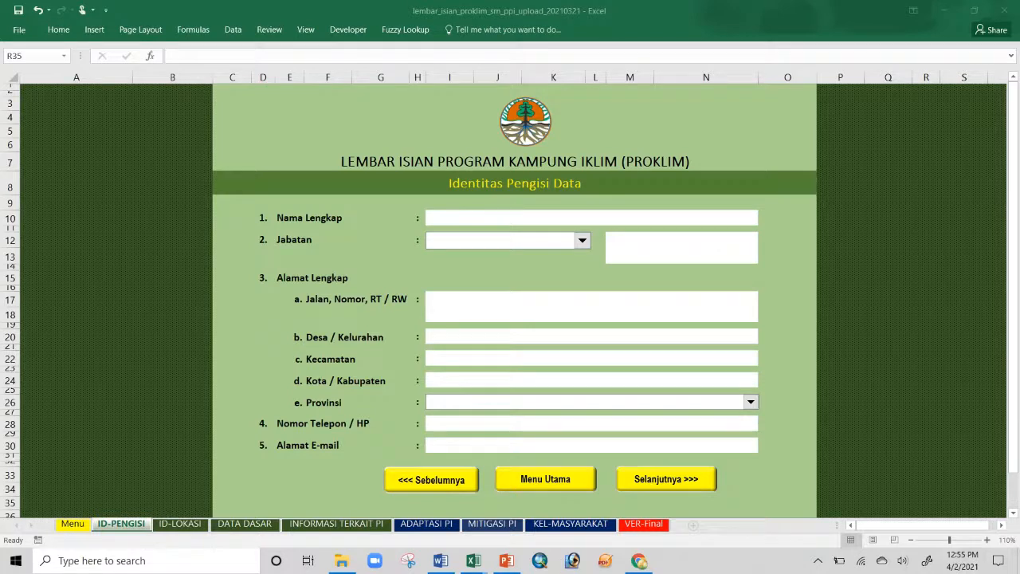
# Step: Enter the filler's full name in the Nama Lengkap field
pyautogui.click(504, 214)
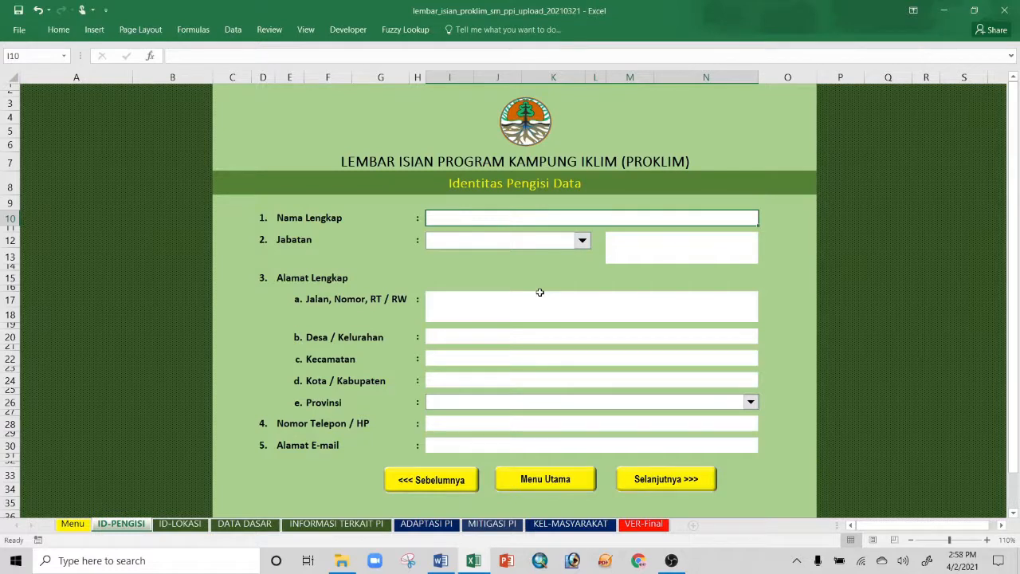
pyautogui.click(580, 243)
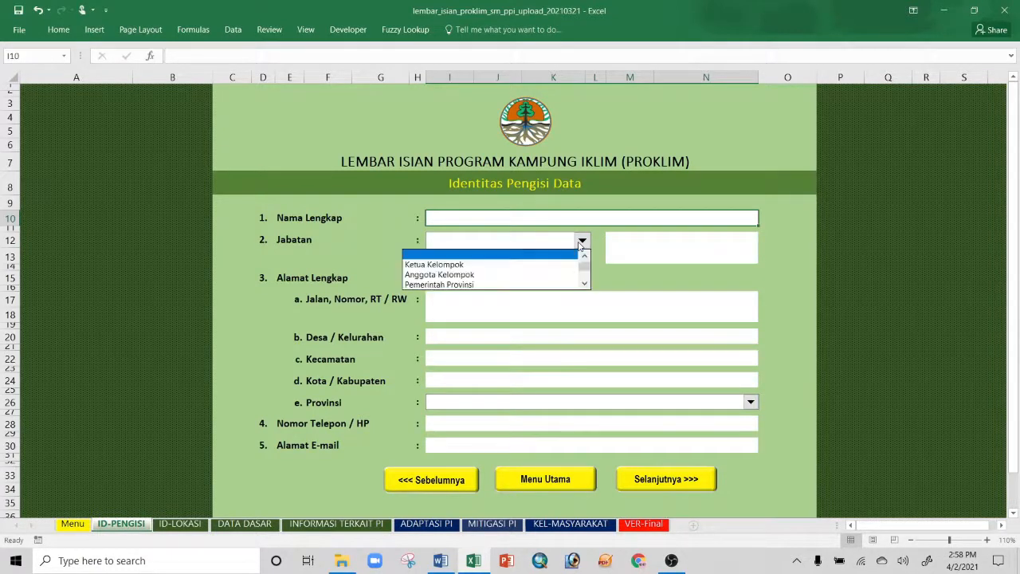
pyautogui.click(585, 286)
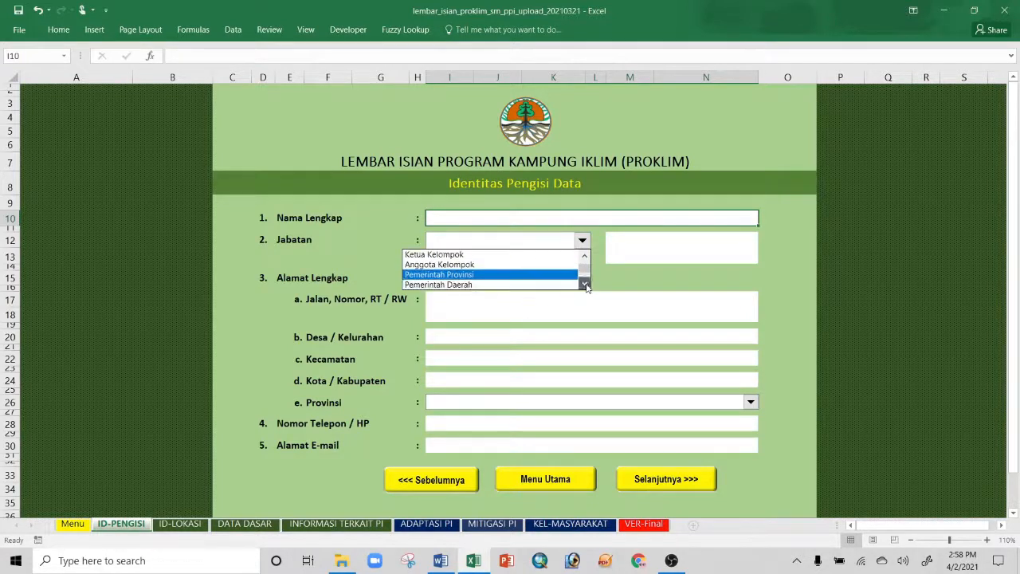
pyautogui.click(585, 285)
pyautogui.click(585, 285)
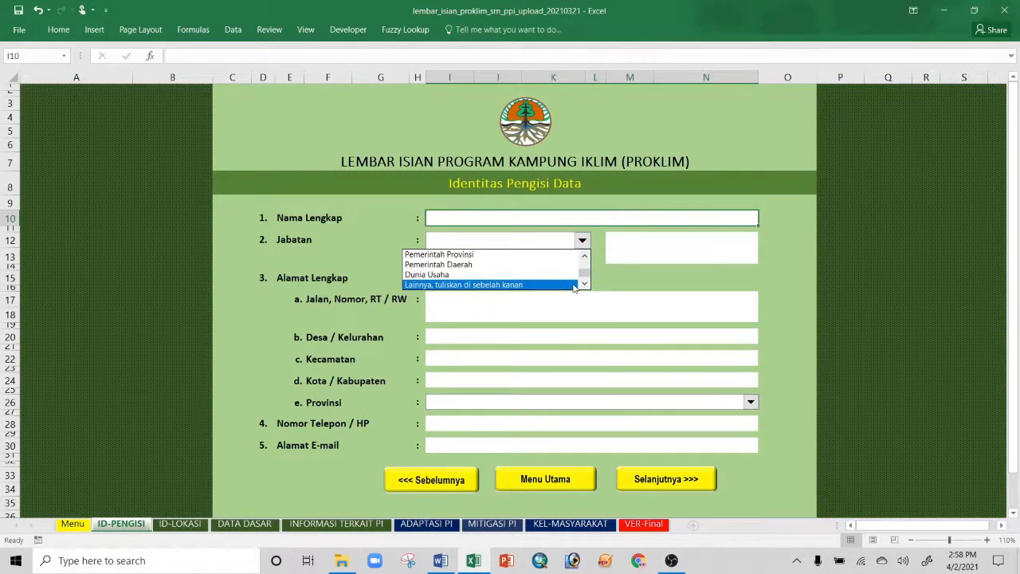
pyautogui.click(472, 217)
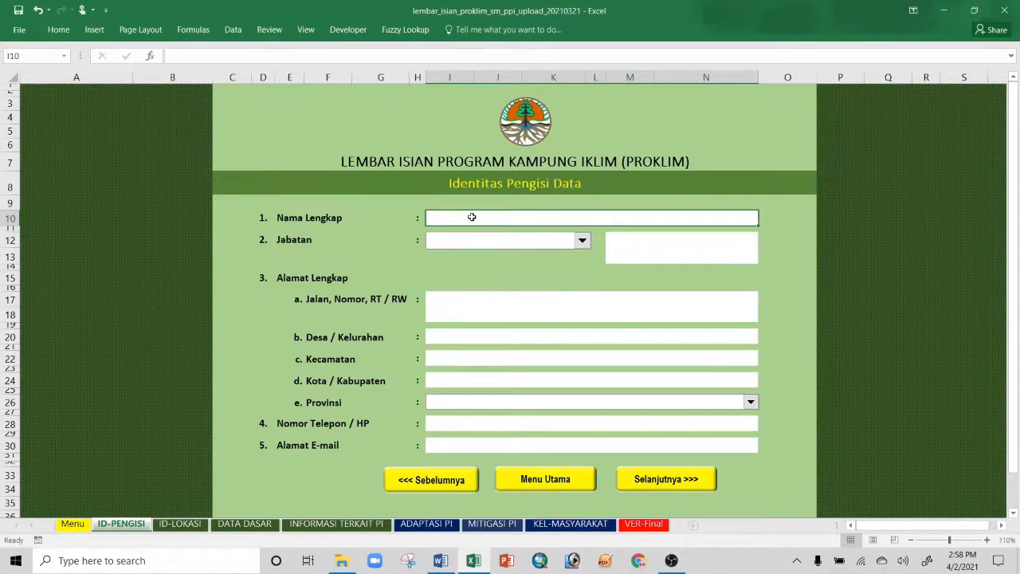
pyautogui.write('Ardhita')
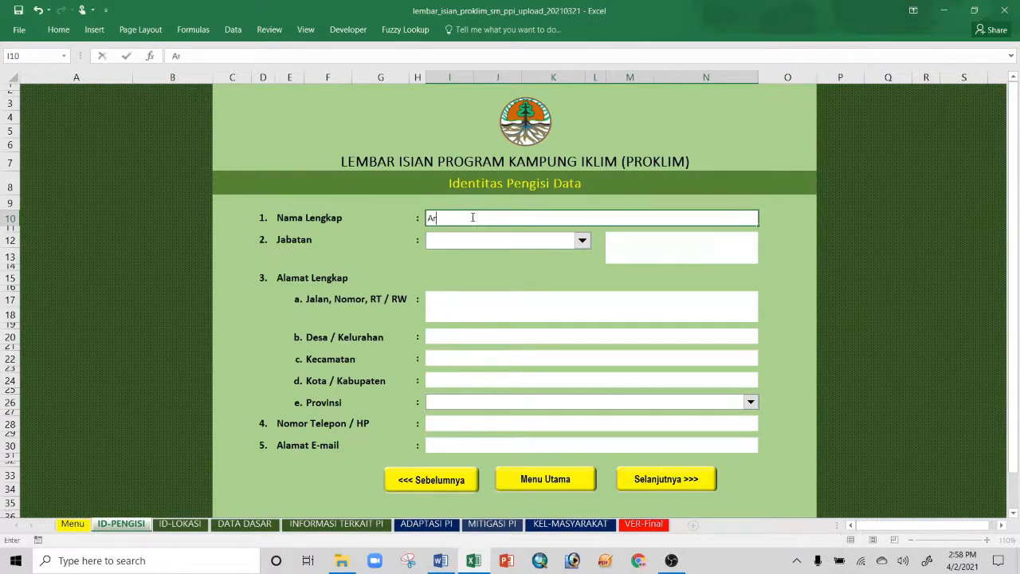
# Step: Set Jabatan to 'Lainnya, tuliskan di sebelah kanan' with 'Ketua Yayasan Satu Hati' written beside it
pyautogui.click(582, 241)
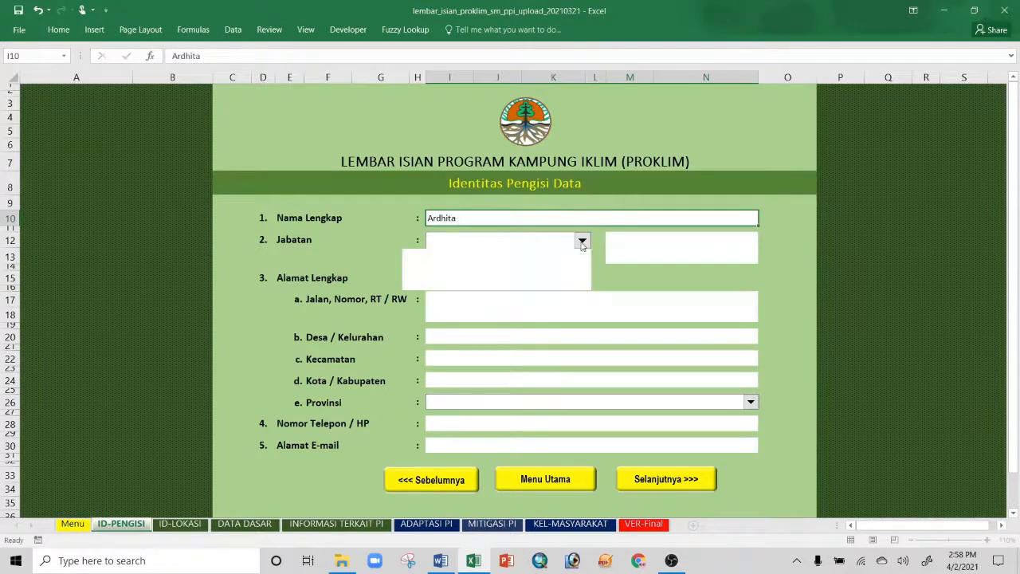
pyautogui.scroll(-2, 518, 267)
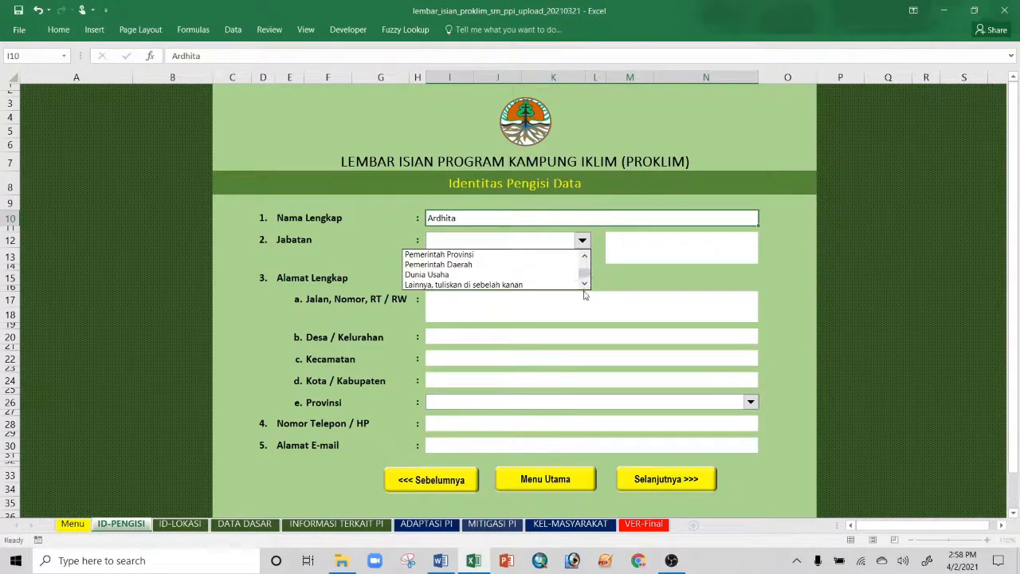
pyautogui.click(490, 285)
pyautogui.click(636, 242)
pyautogui.write('K')
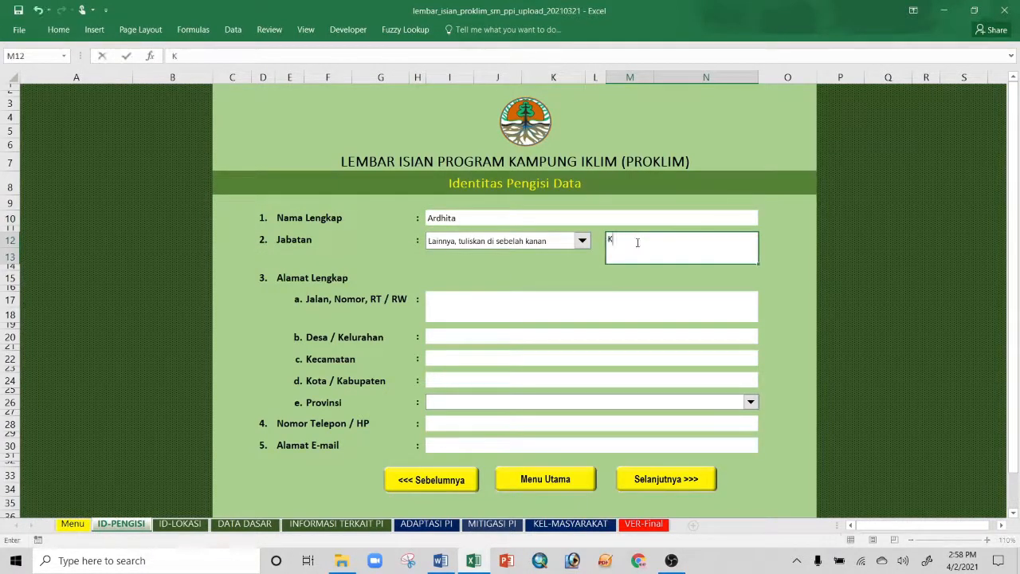
pyautogui.write('etua Yayasan Satu Hatri')
pyautogui.press('BackSpace')
pyautogui.press('BackSpace')
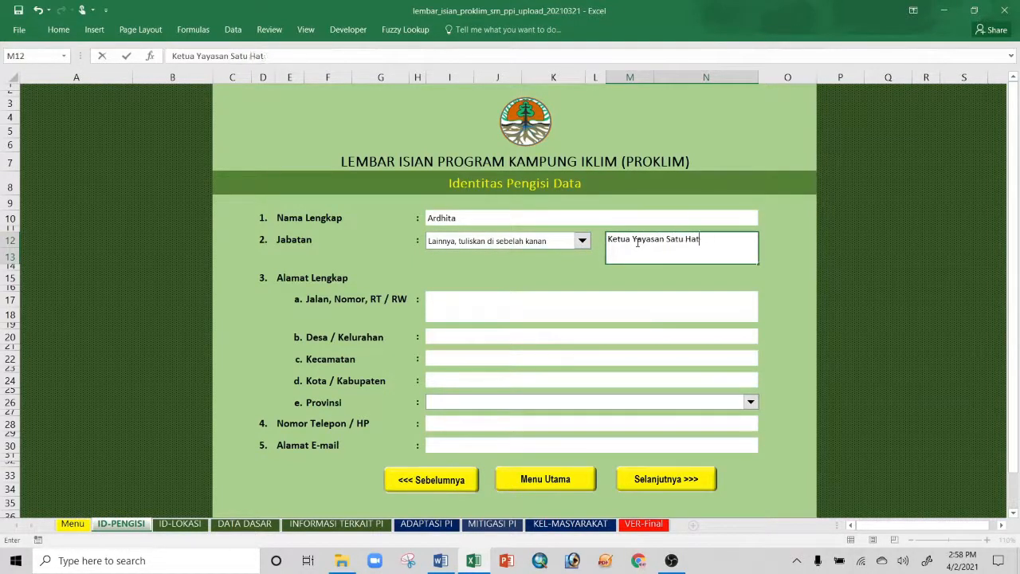
pyautogui.write('i')
# Step: Enter the filler's street address
pyautogui.click(522, 301)
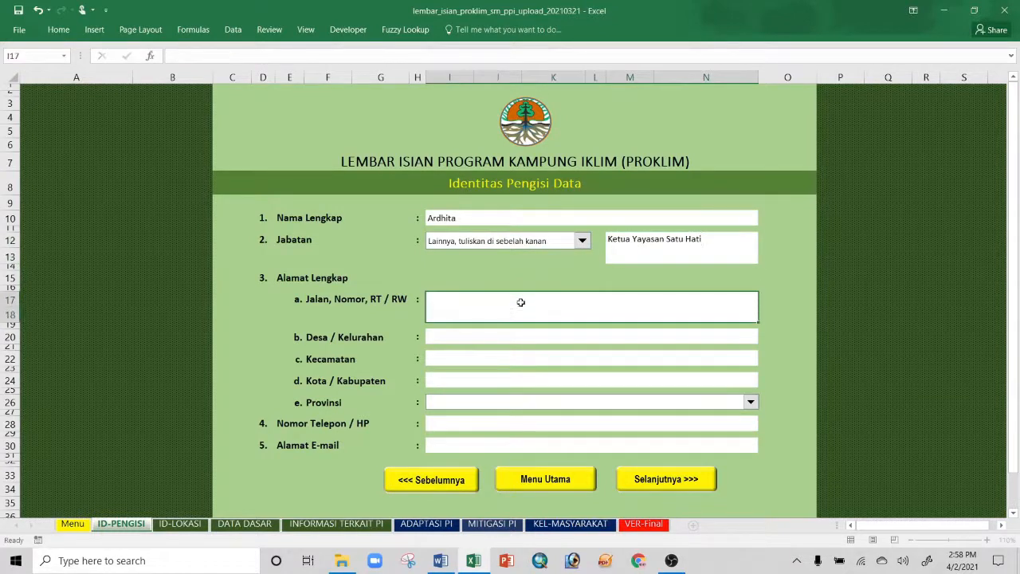
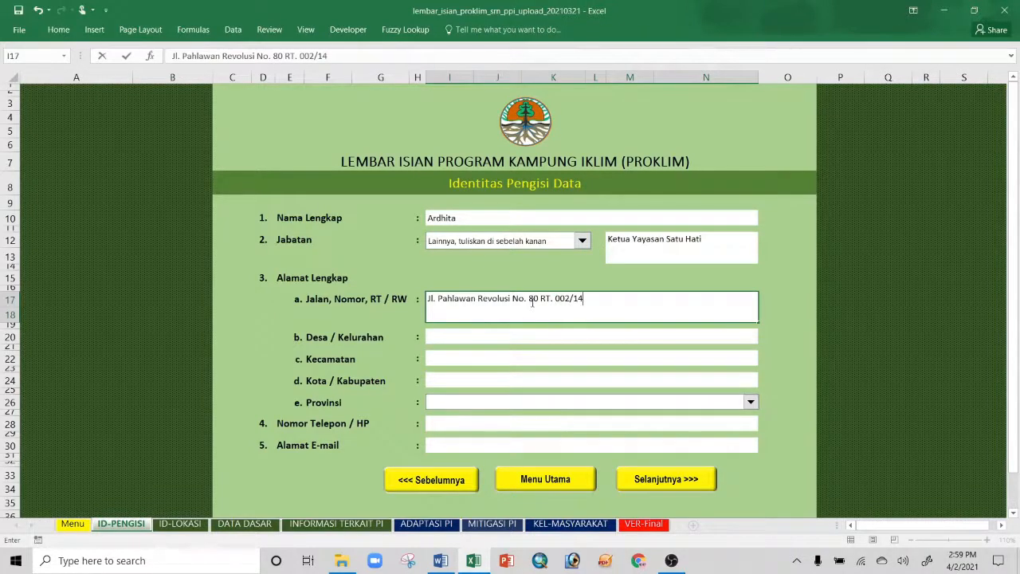
pyautogui.click(478, 338)
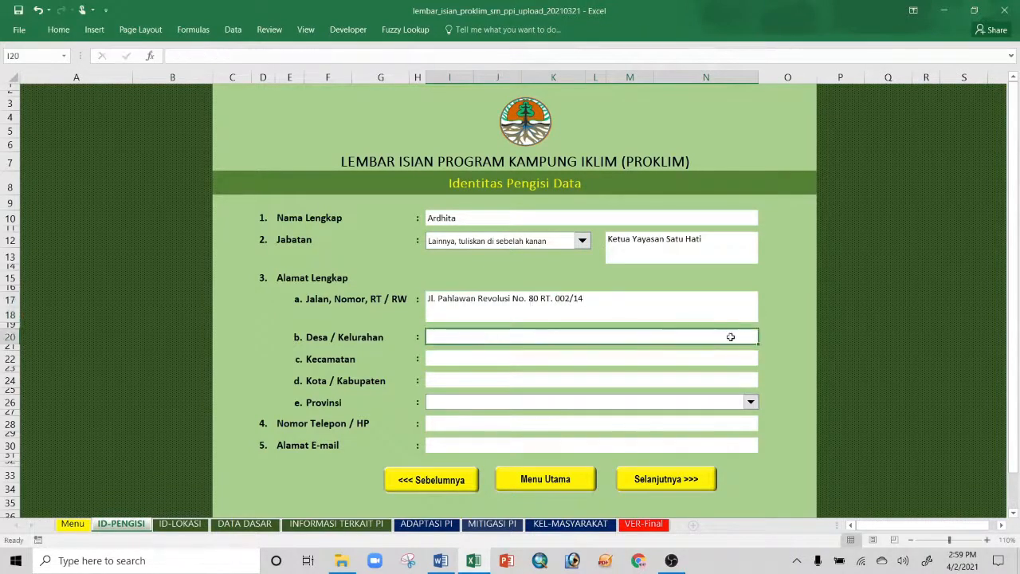
# Step: Fill in Desa Berlian, Tilongkabila, Kabupaten Bone Bolango and province GORONTALO
pyautogui.write('De')
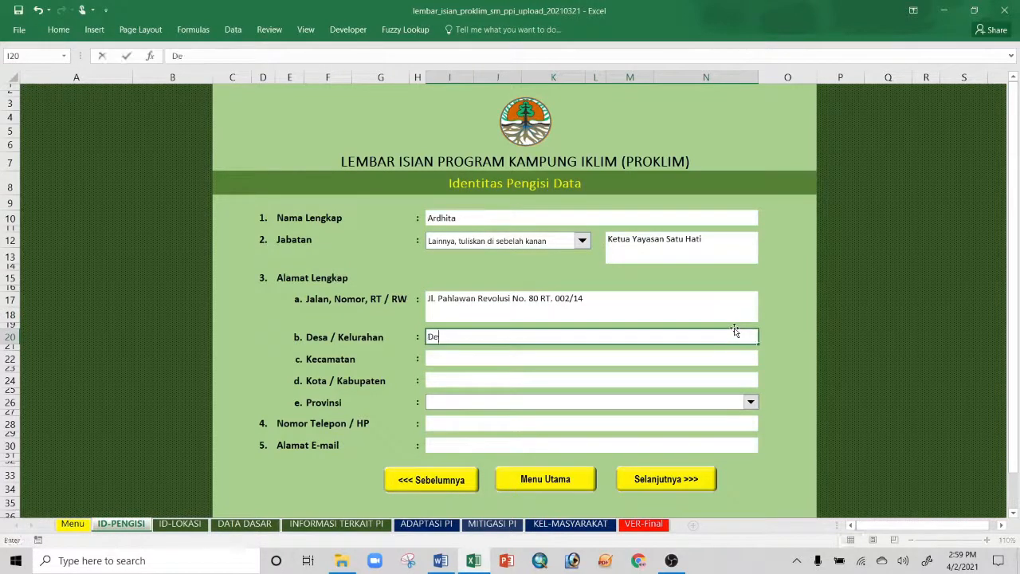
pyautogui.write('sa Berlian')
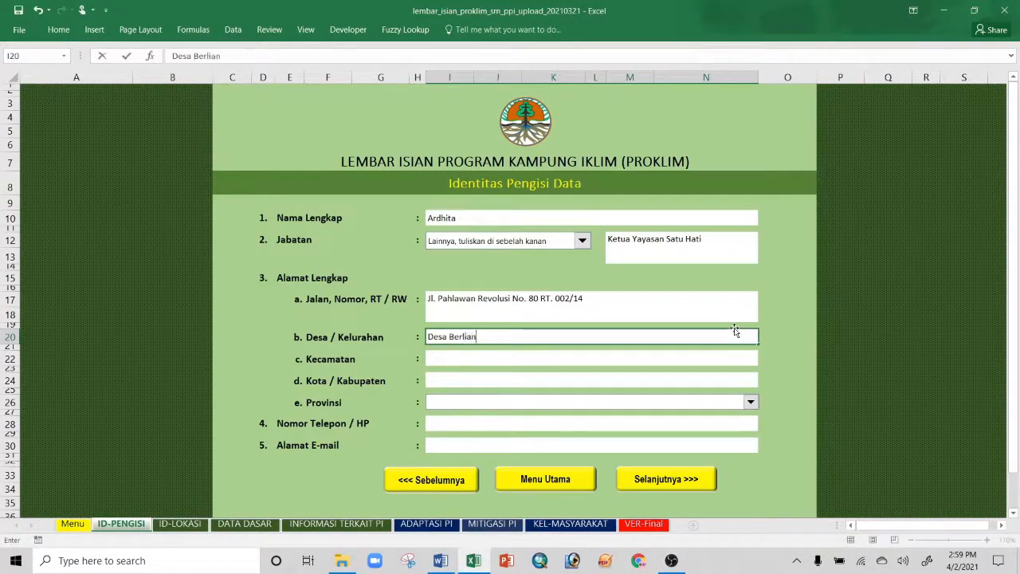
pyautogui.click(662, 360)
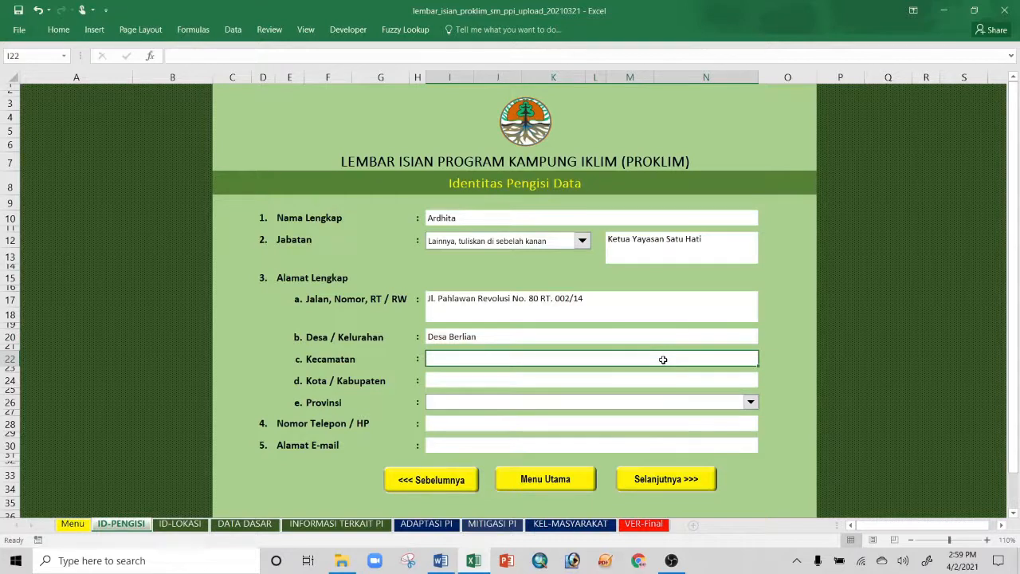
pyautogui.write('Tilongkabila')
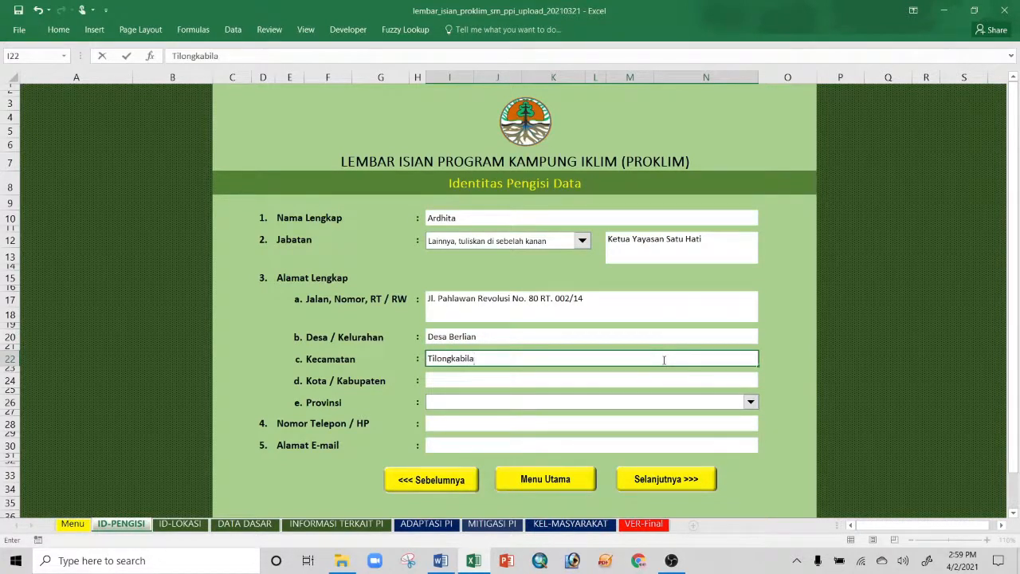
pyautogui.click(557, 380)
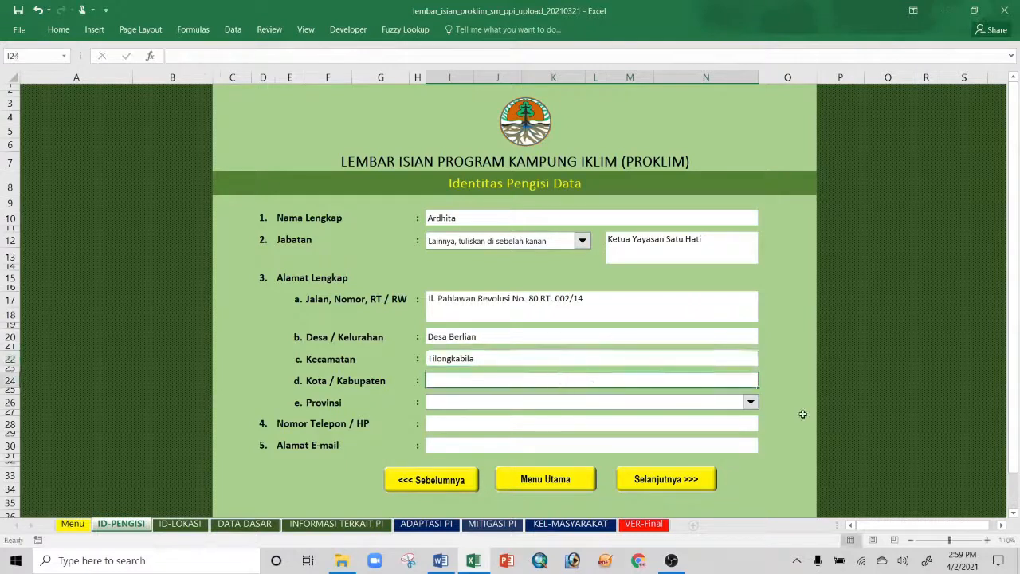
pyautogui.write('Kab')
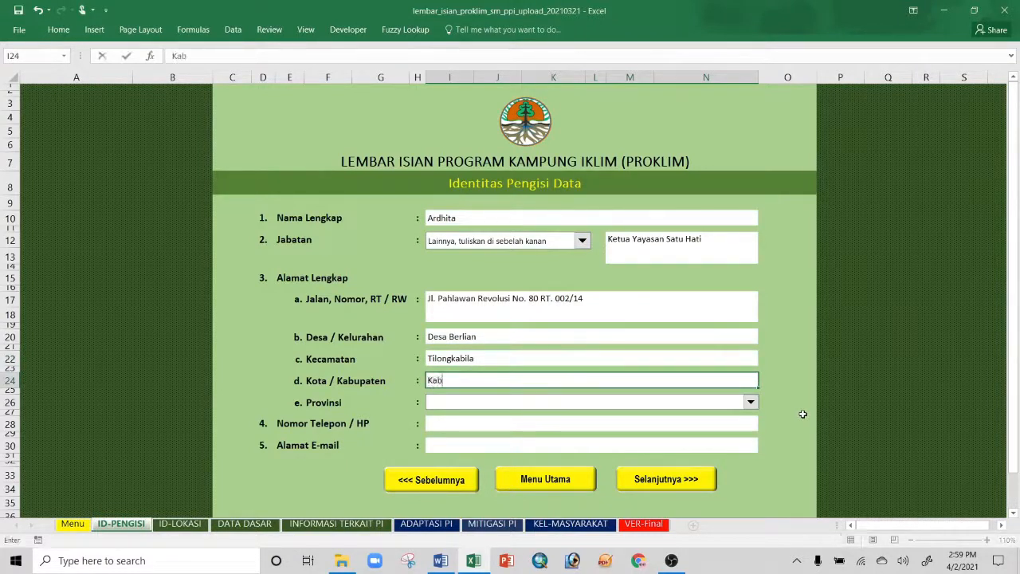
pyautogui.write('upaten Bone Bolango')
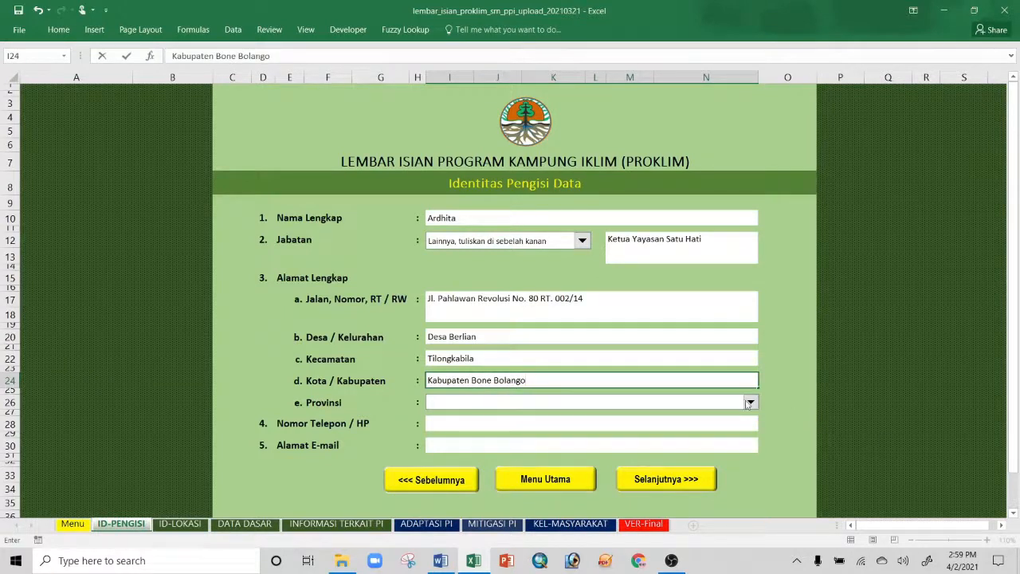
pyautogui.click(751, 401)
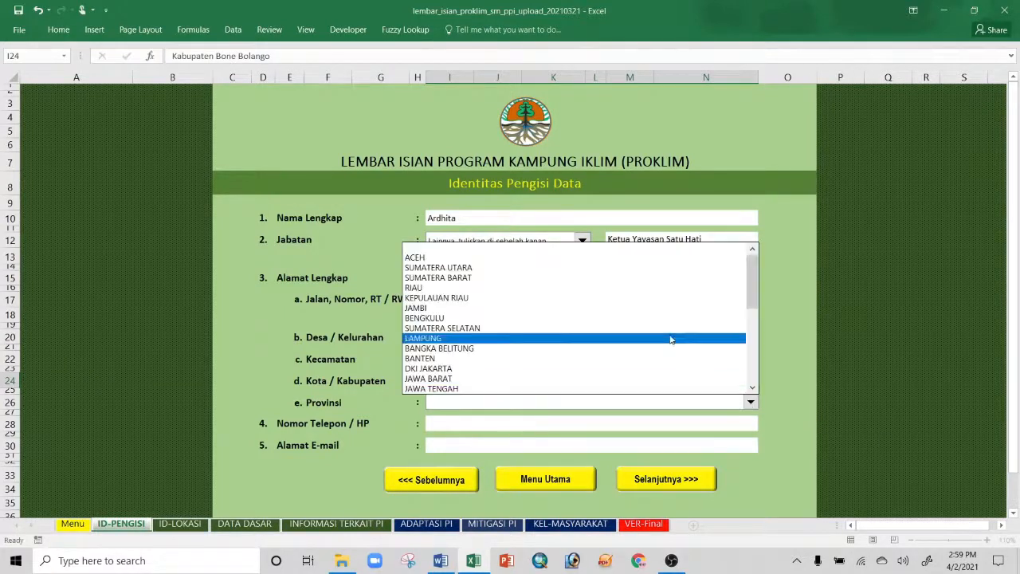
pyautogui.moveTo(753, 286); pyautogui.dragTo(751, 343)
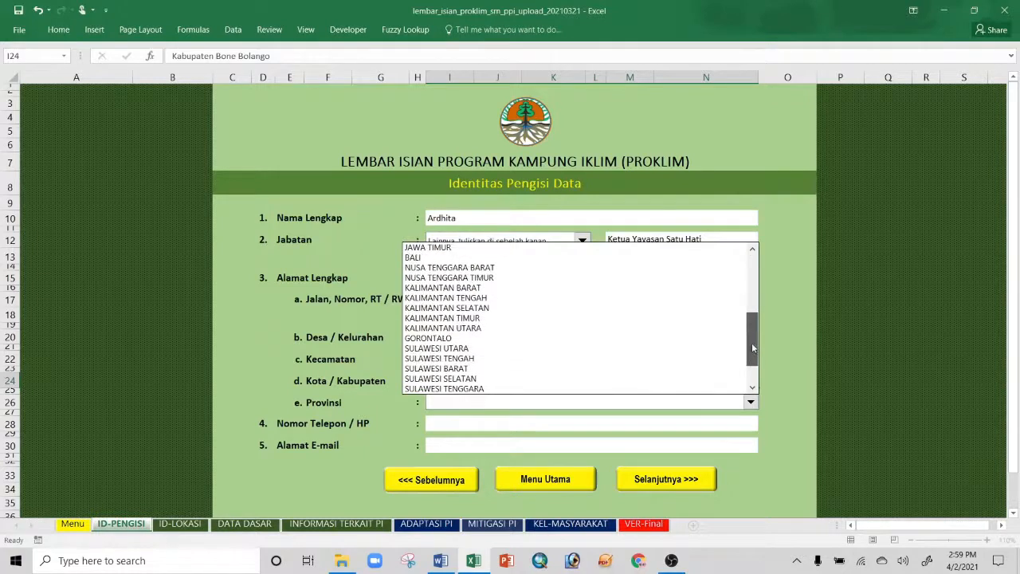
pyautogui.click(564, 337)
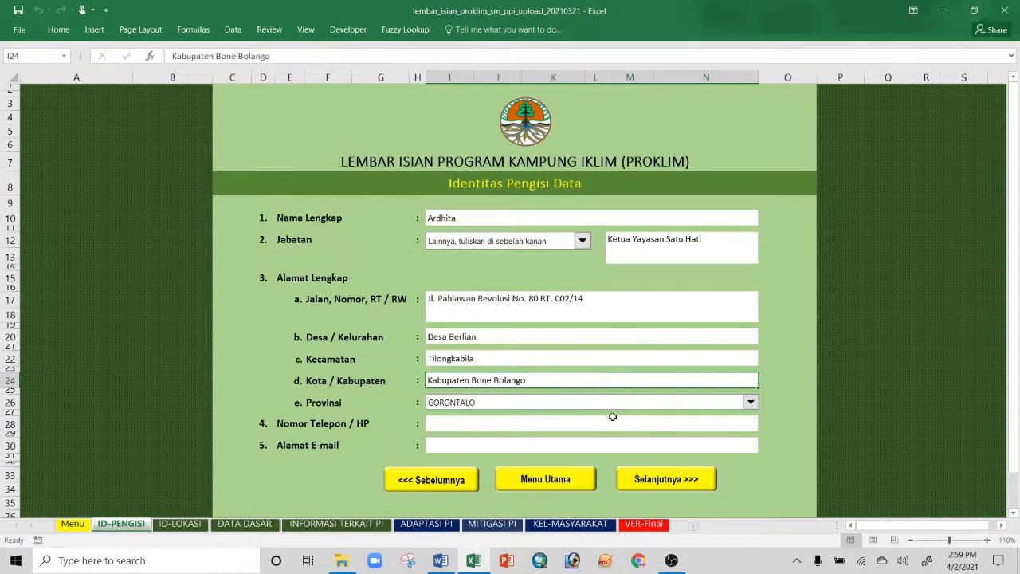
# Step: Enter the filler's phone number and e-mail address
pyautogui.click(516, 424)
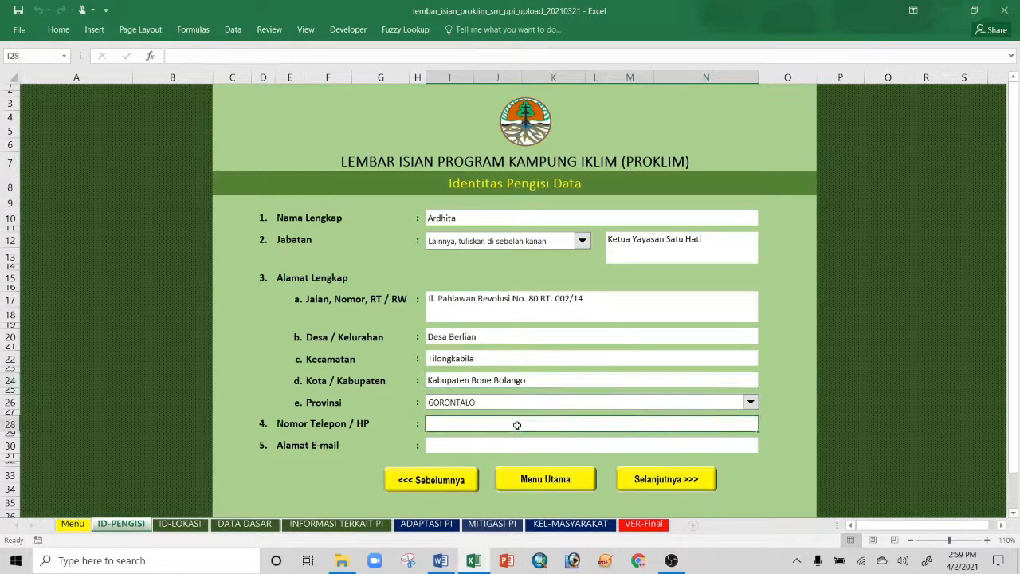
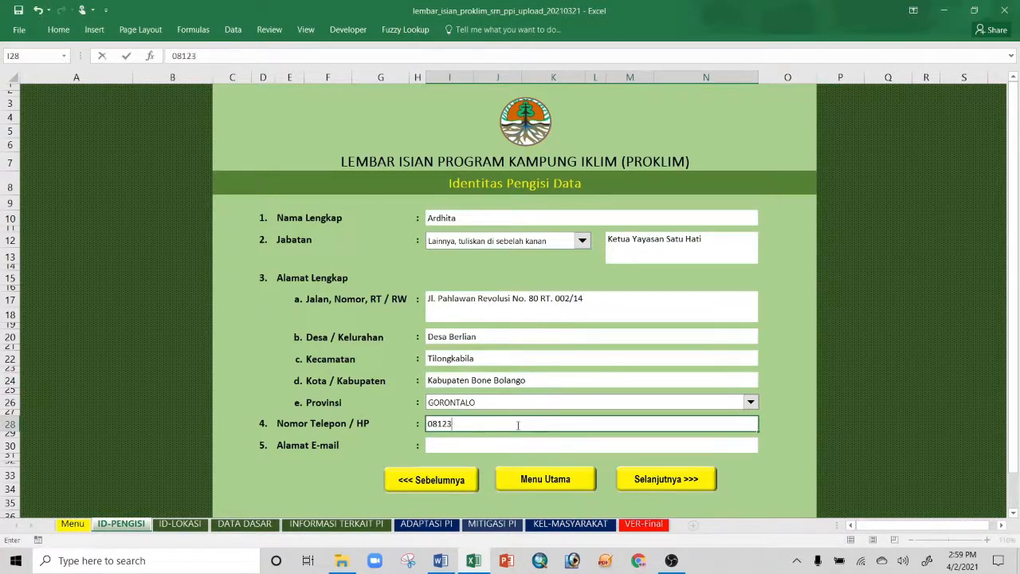
pyautogui.click(475, 446)
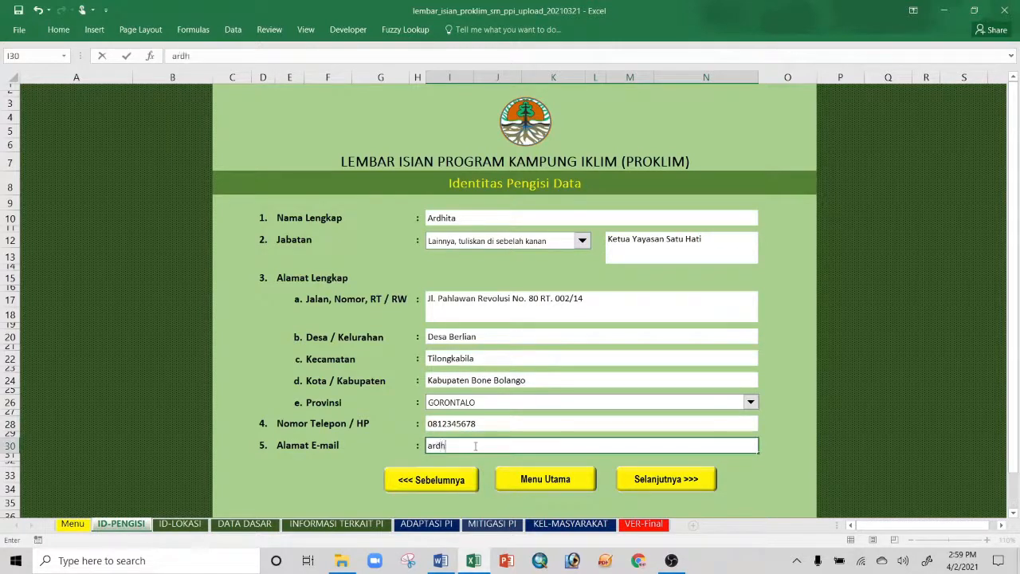
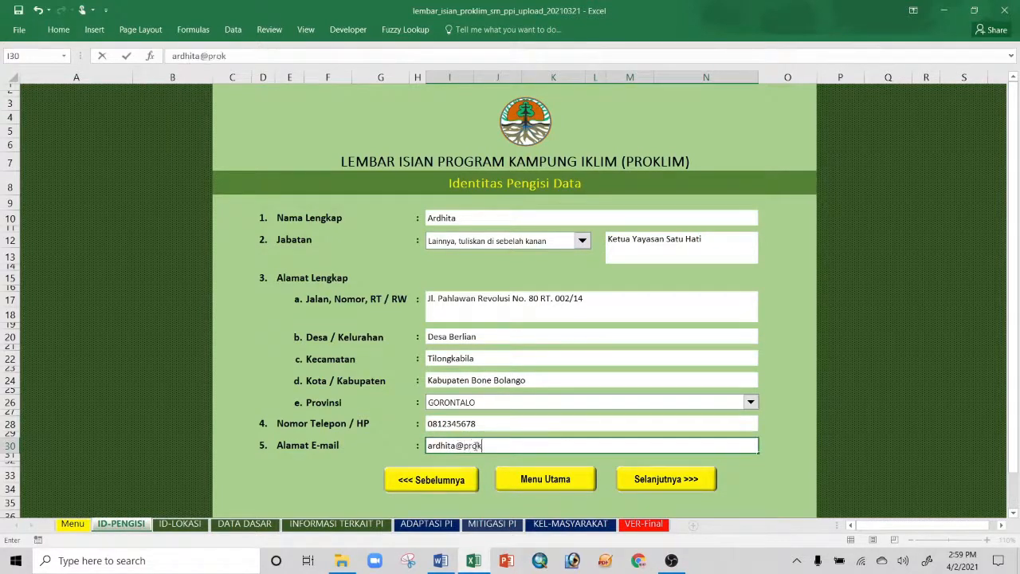
# Step: Advance to the ID-LOKASI sheet and bring up the Dusun/RW dropdown
pyautogui.click(655, 481)
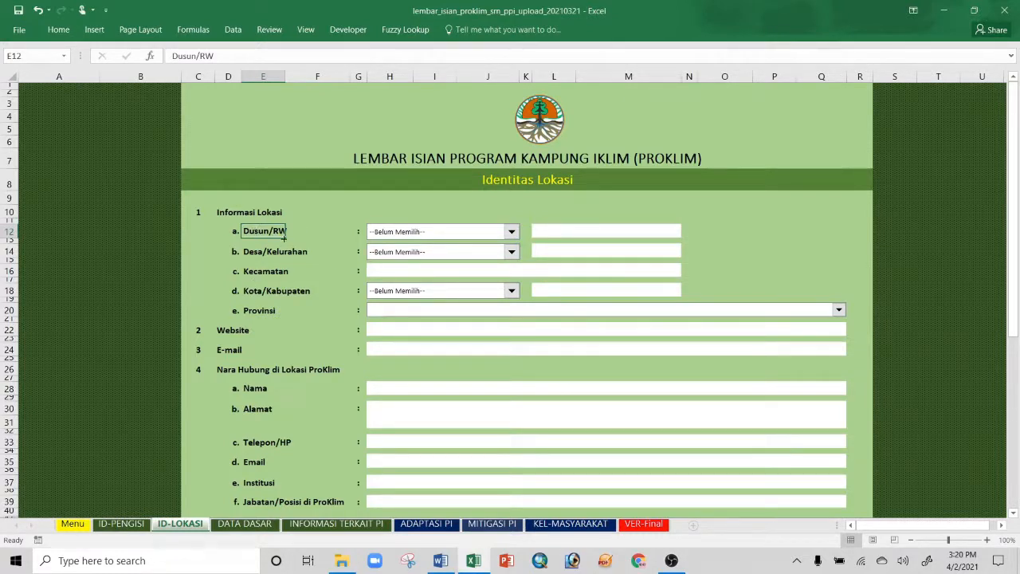
pyautogui.click(512, 233)
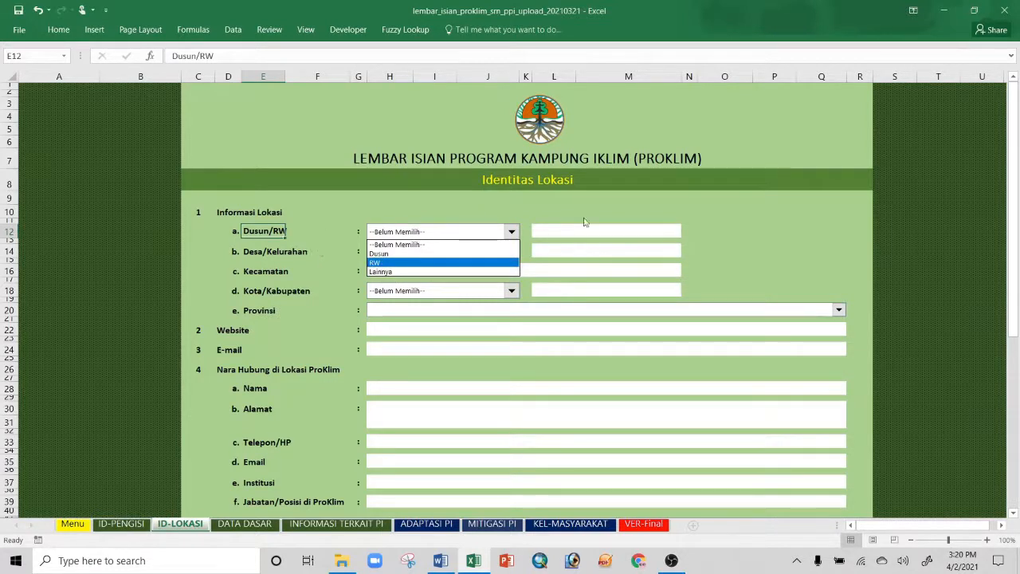
# Step: Set the location village to Desa Berlian and Kecamatan to Tilongkabila
pyautogui.click(737, 227)
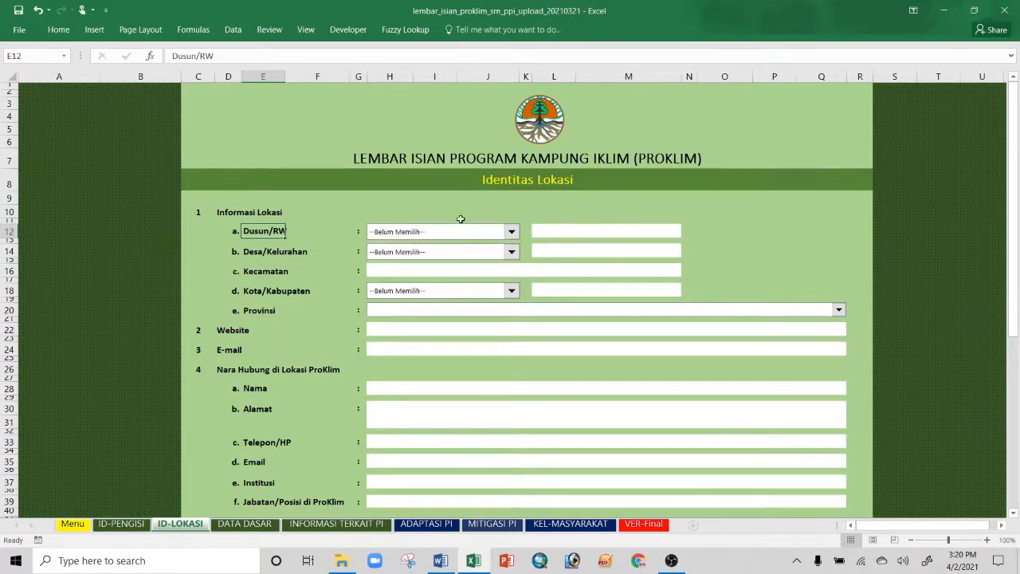
pyautogui.click(511, 252)
pyautogui.click(434, 274)
pyautogui.click(559, 251)
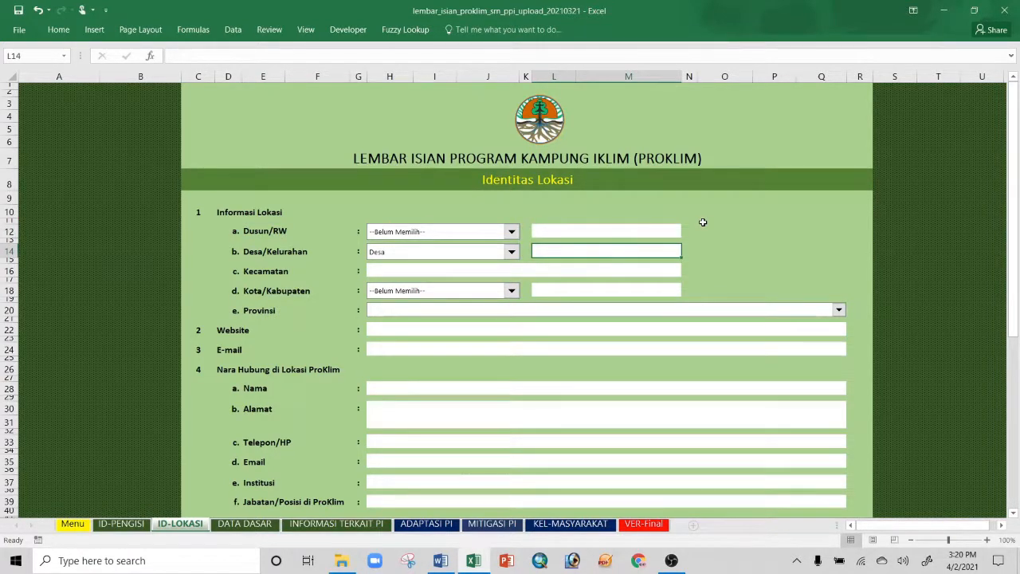
pyautogui.write('Berlian')
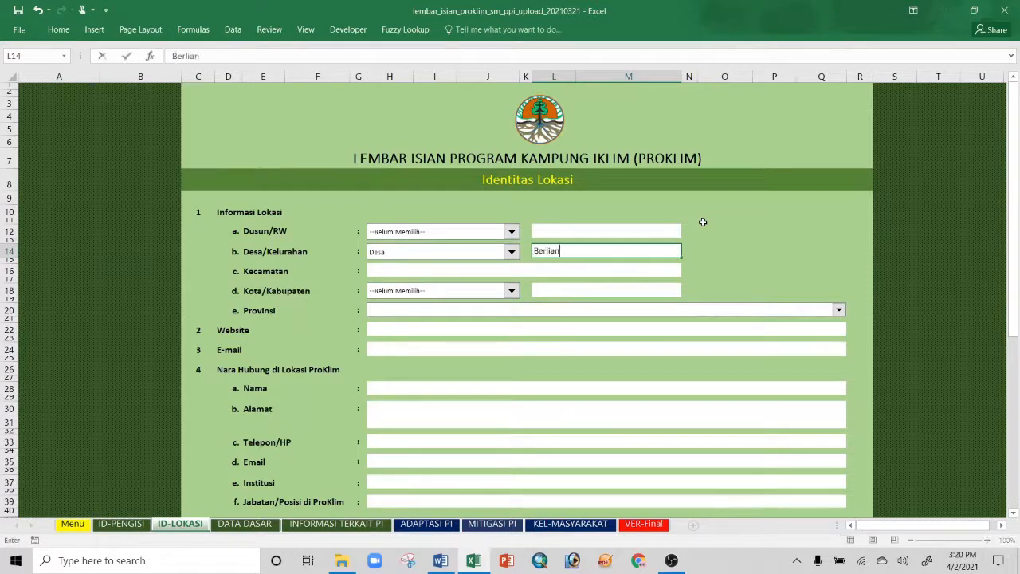
pyautogui.click(479, 270)
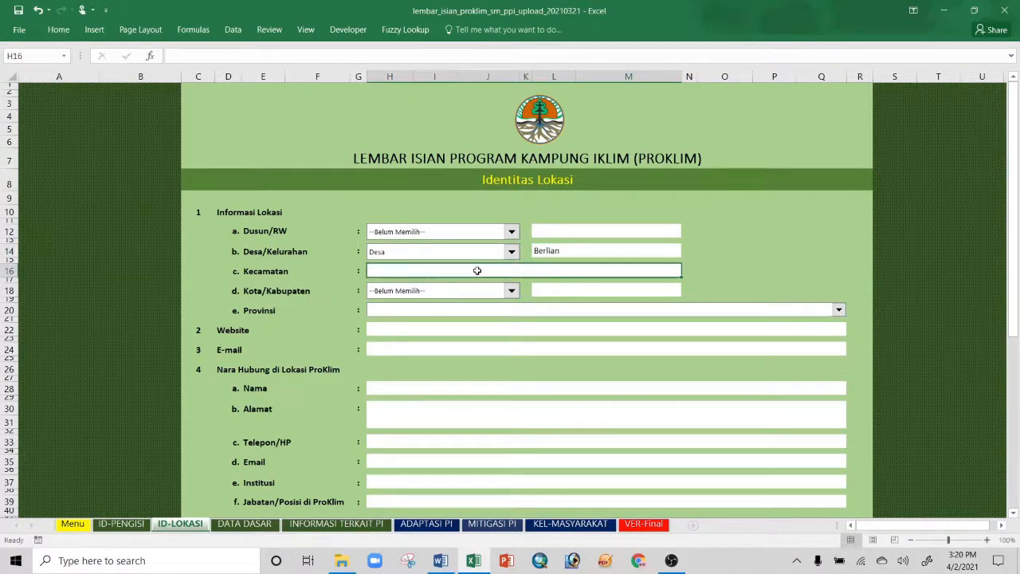
pyautogui.write('Tilongkabila')
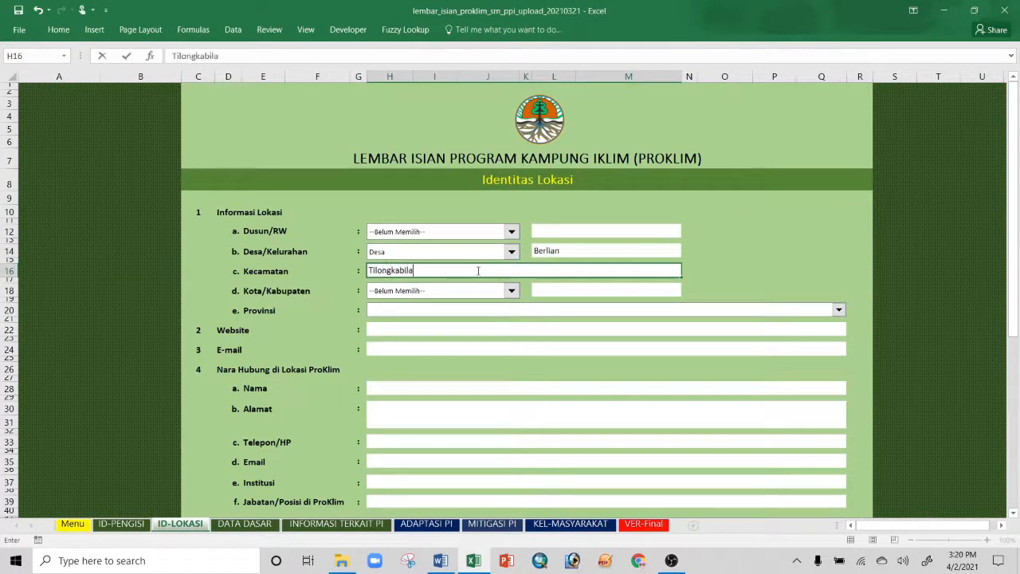
# Step: Set the regency to Kabupaten Bone Bolango and the province to GORONTALO
pyautogui.click(510, 290)
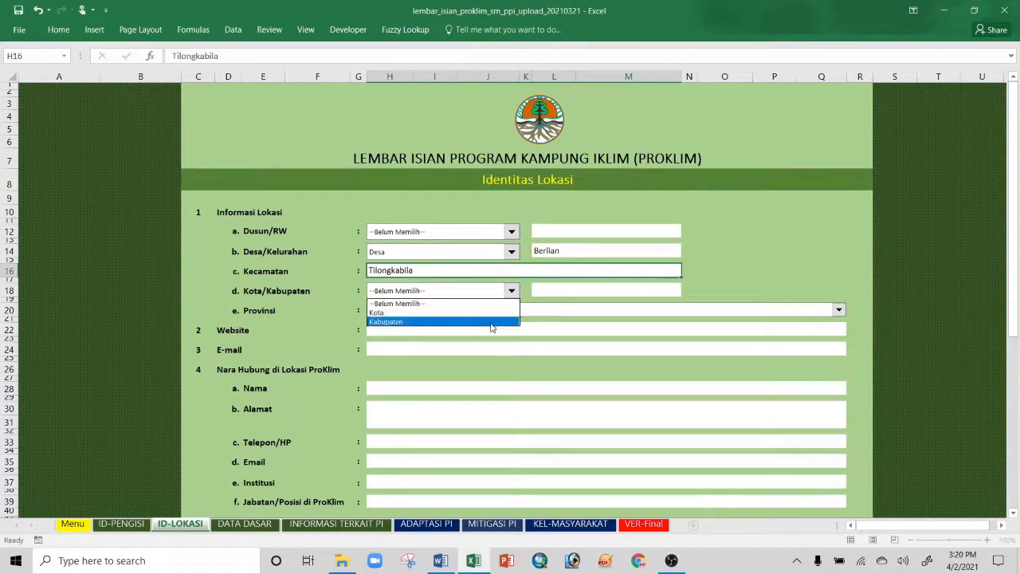
pyautogui.click(430, 317)
pyautogui.click(556, 290)
pyautogui.write('Bone')
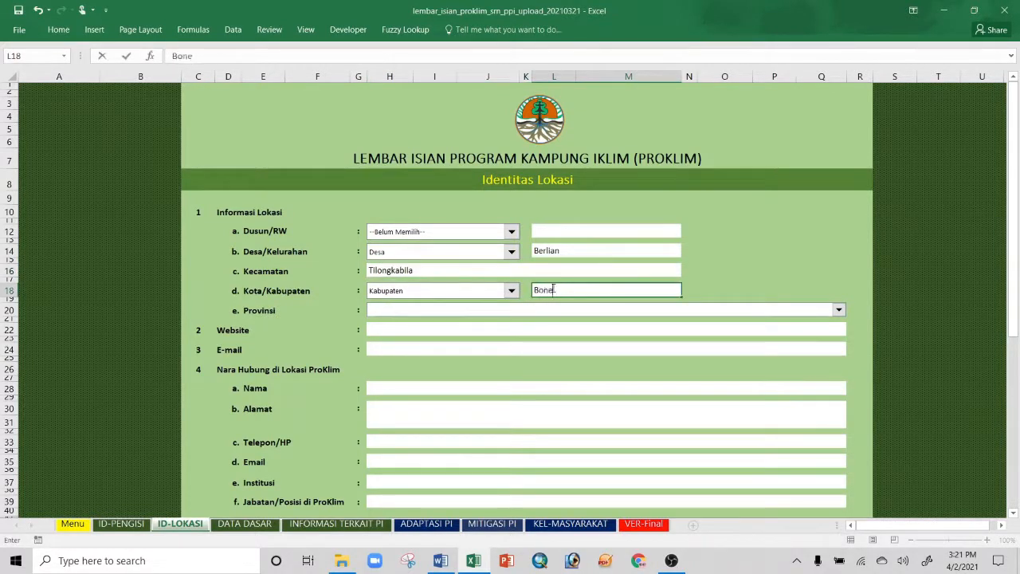
pyautogui.write(' Bolango')
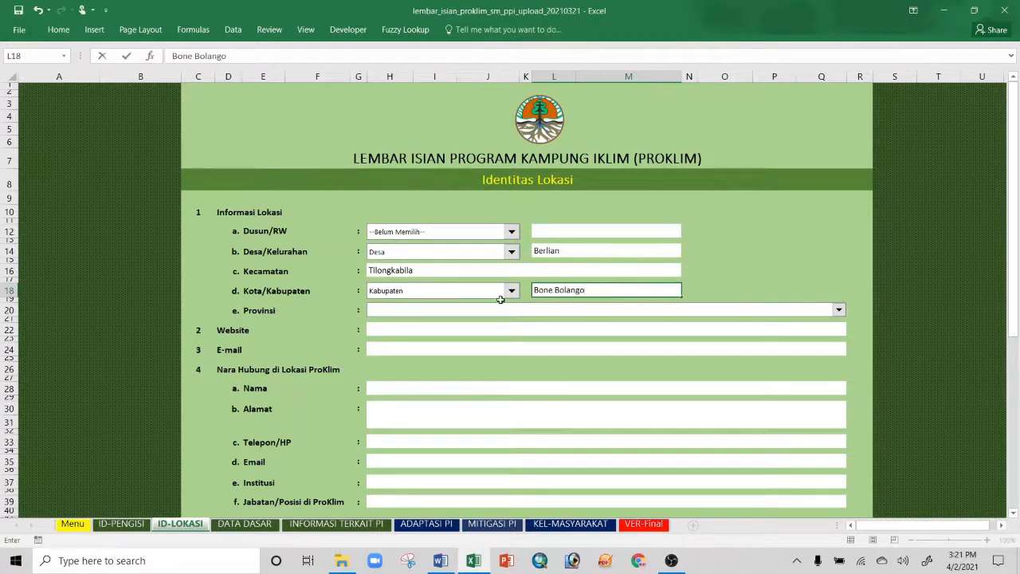
pyautogui.click(487, 310)
pyautogui.moveTo(839, 351); pyautogui.dragTo(843, 409)
pyautogui.click(549, 393)
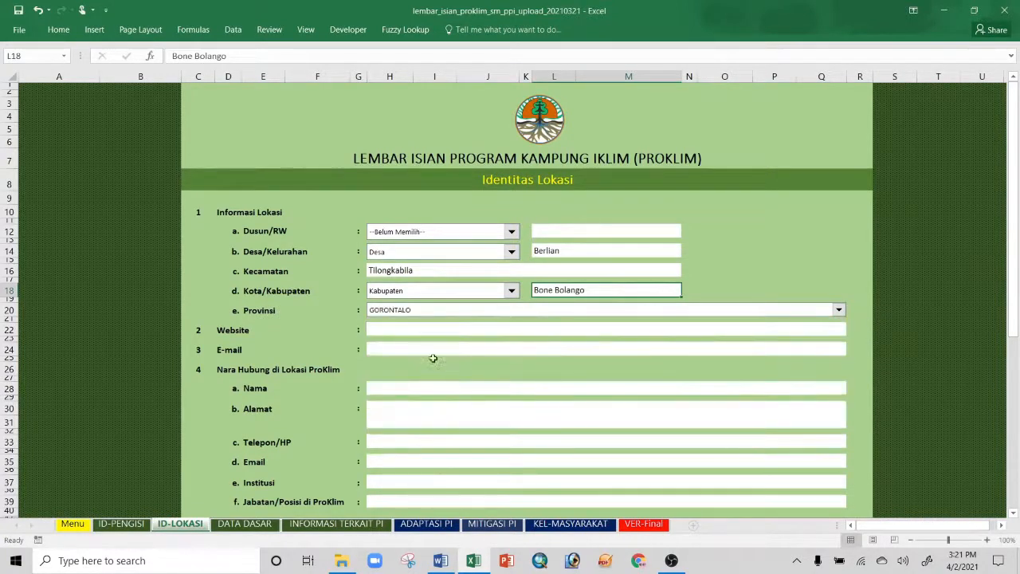
# Step: Put a dash in both the Website and E-mail fields
pyautogui.click(405, 327)
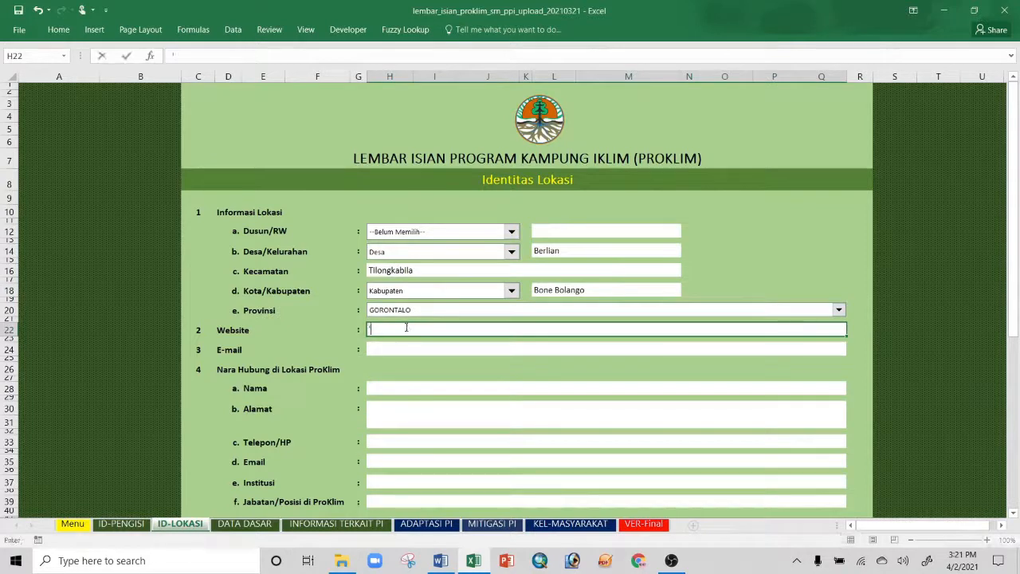
pyautogui.write("'-")
pyautogui.click(388, 346)
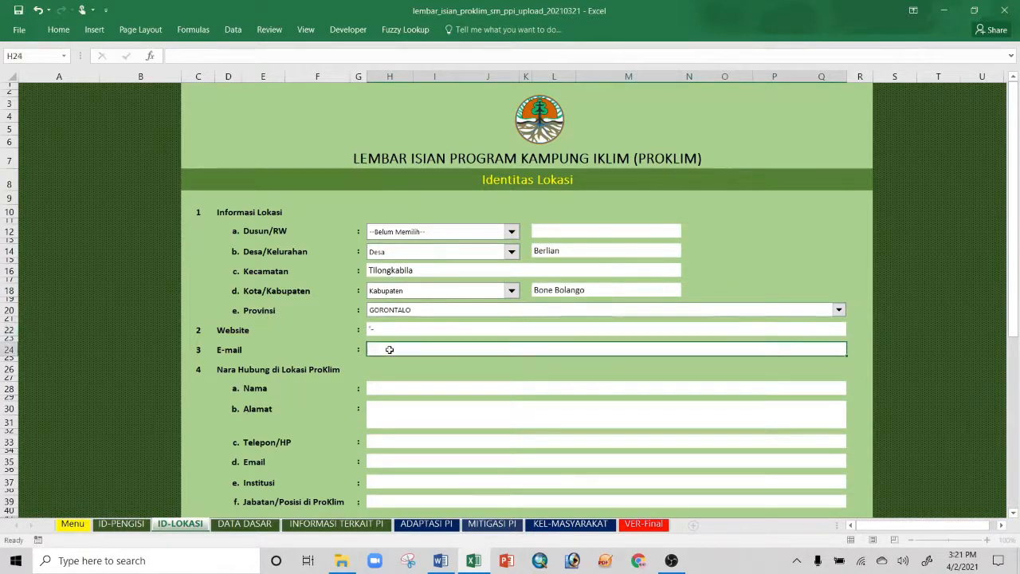
pyautogui.write("'-")
# Step: Enter the ProKlim contact's name, street address and phone number
pyautogui.click(377, 392)
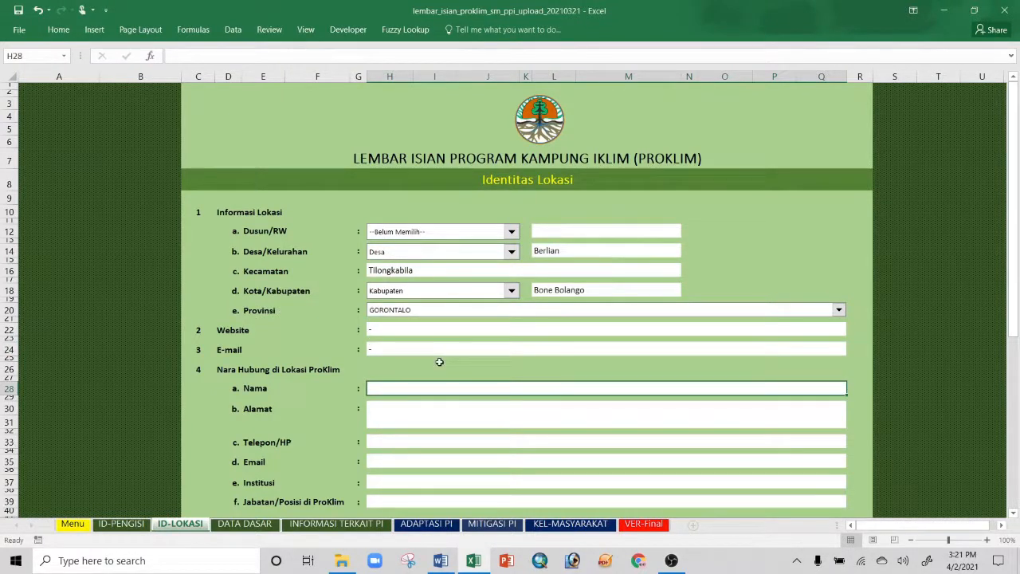
pyautogui.scroll(-1, 439, 362)
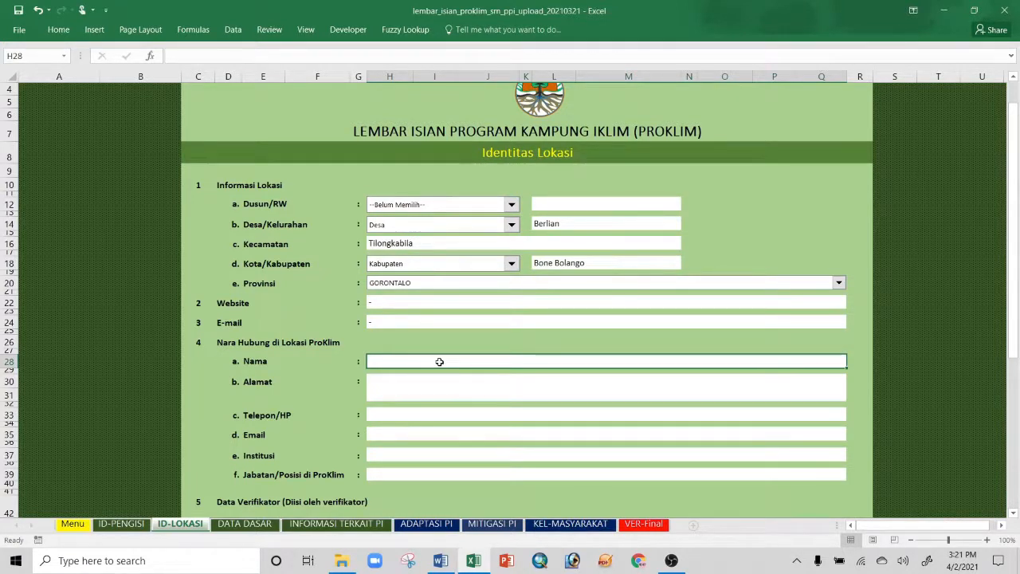
pyautogui.doubleClick(439, 362)
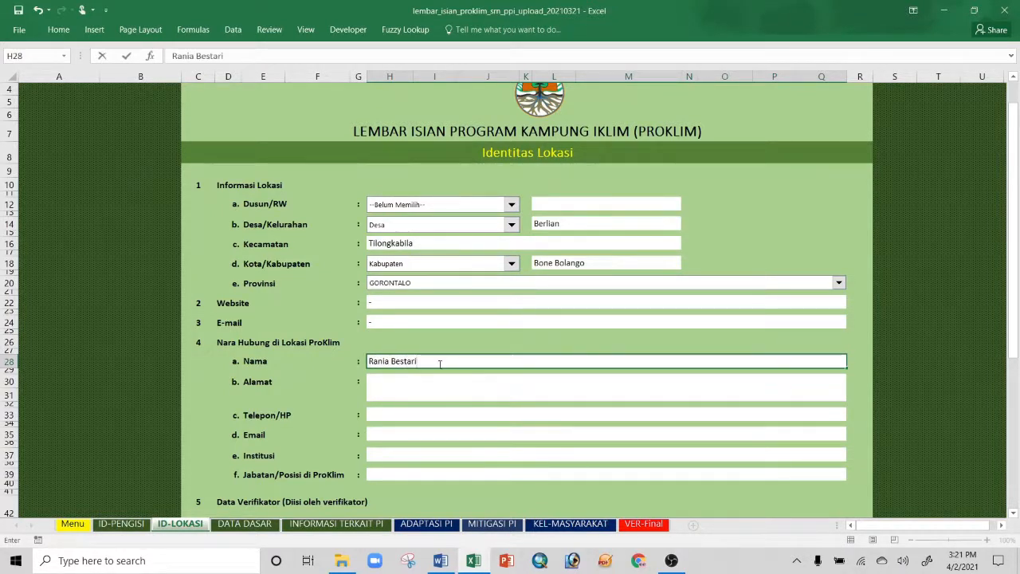
pyautogui.click(431, 379)
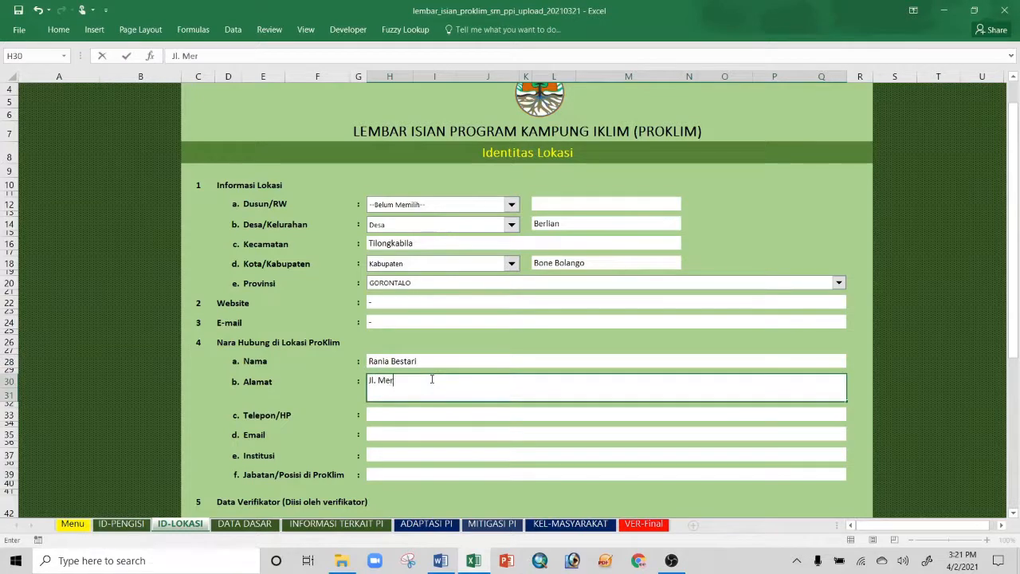
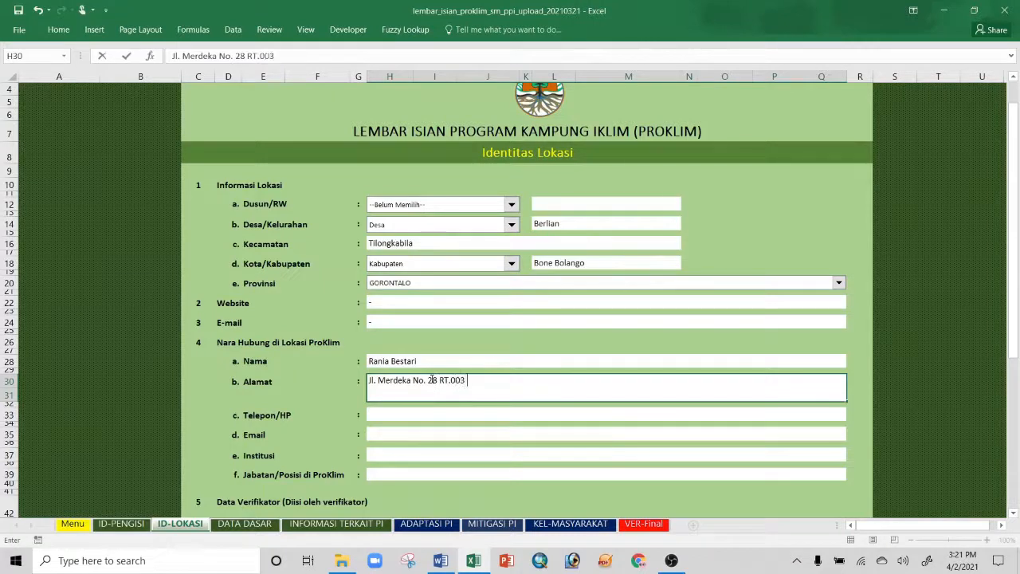
pyautogui.click(412, 416)
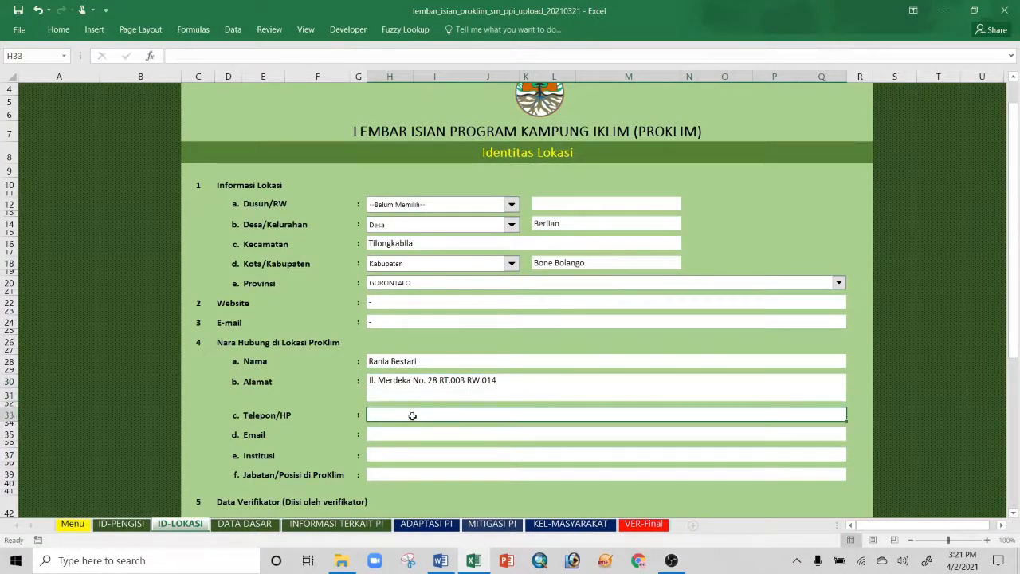
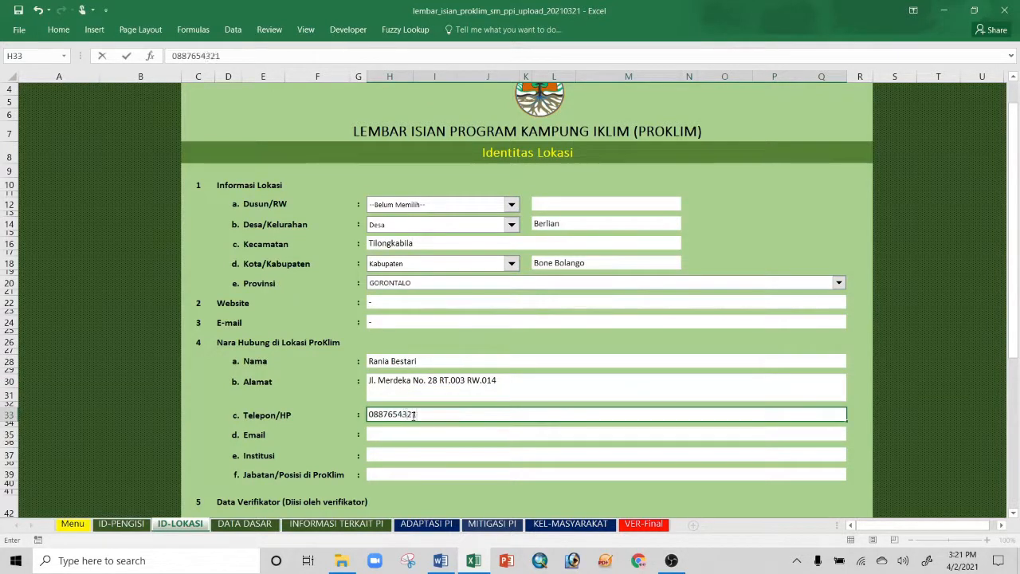
# Step: Add the contact's e-mail, institution Kelompok Wanita Tani Mekar Abadi and position Ketua Kelompok
pyautogui.click(395, 434)
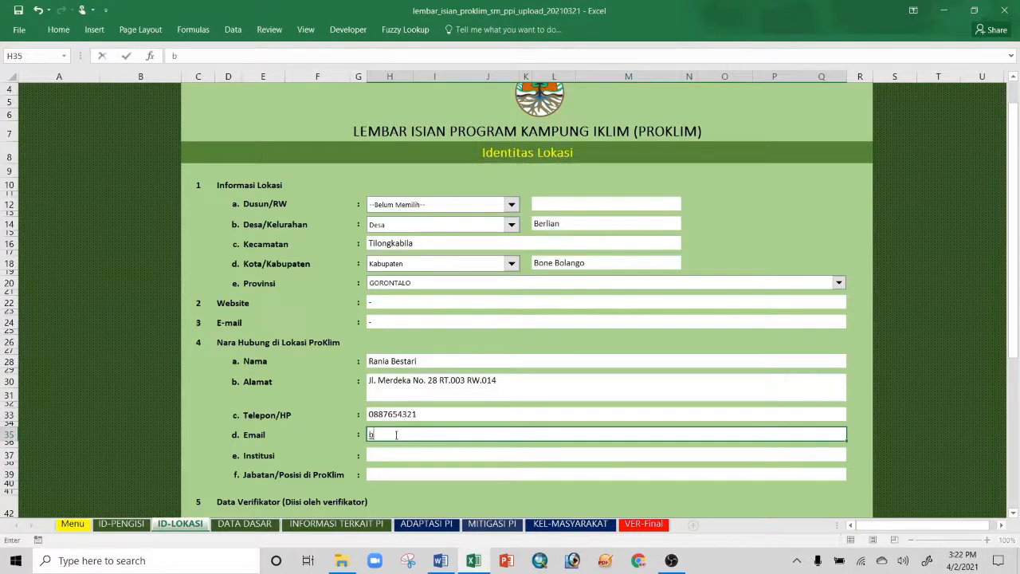
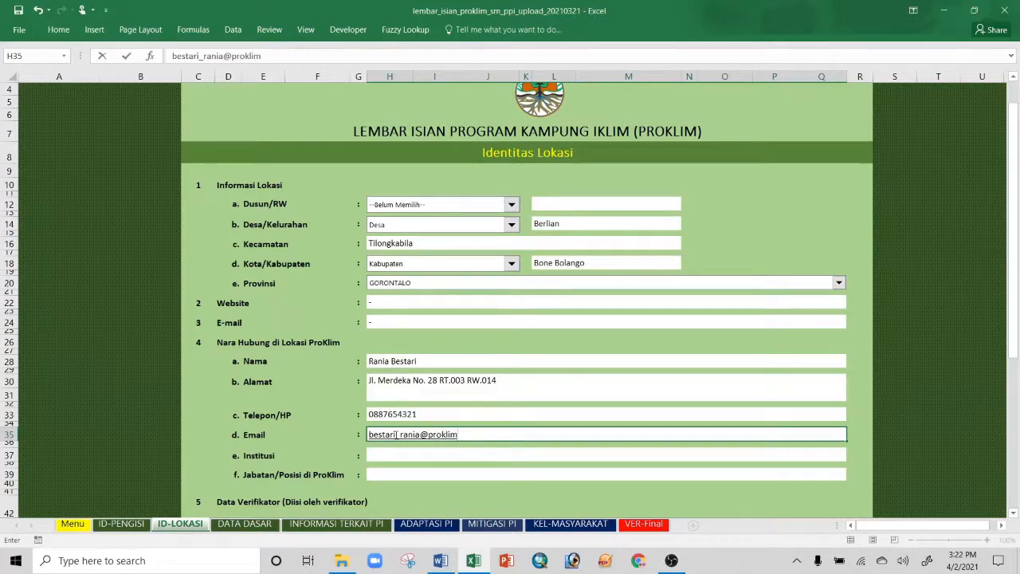
pyautogui.click(375, 454)
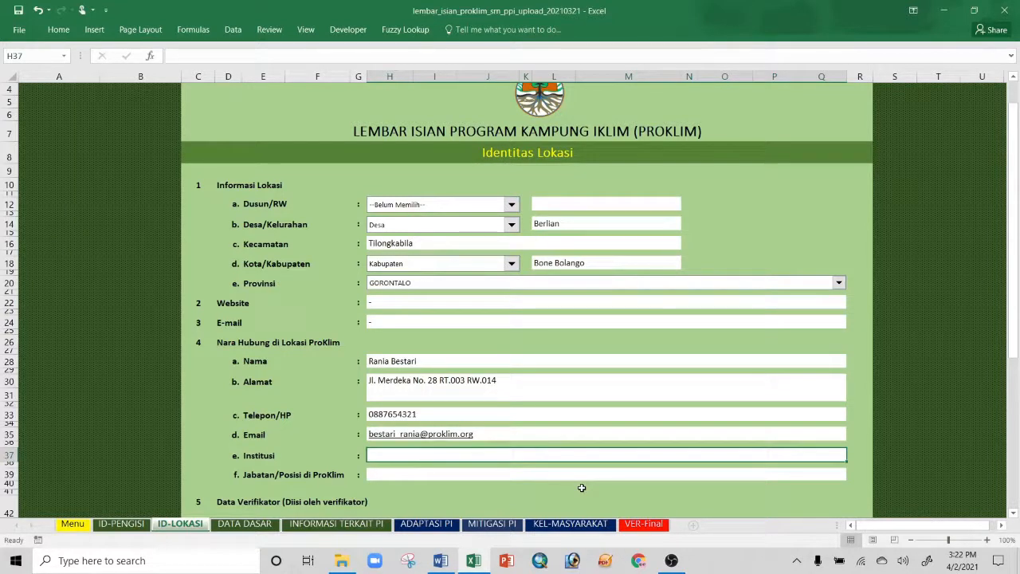
pyautogui.write('Ke')
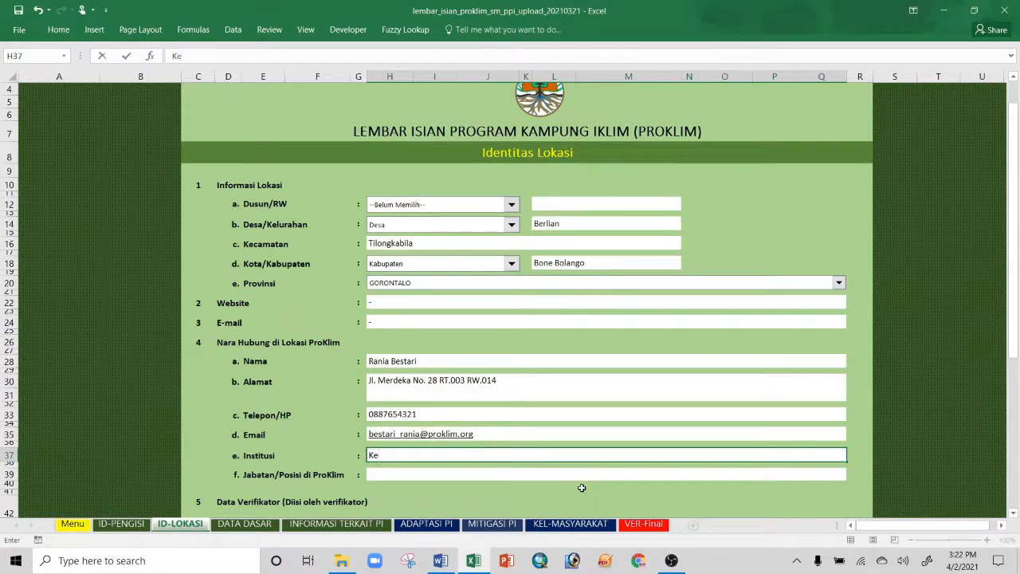
pyautogui.write('lompok Wanita Tani')
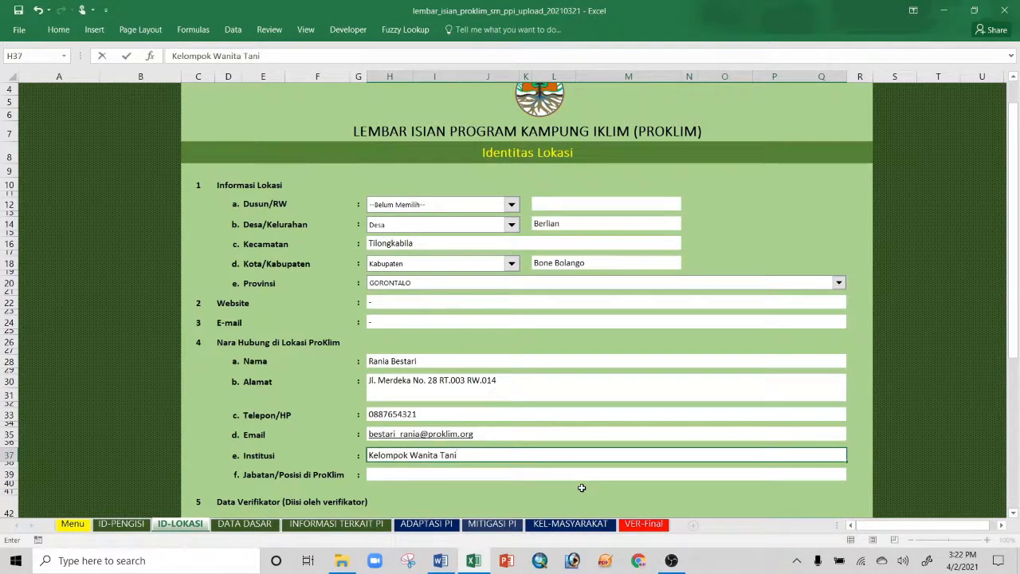
pyautogui.write(' Mekar Abadi')
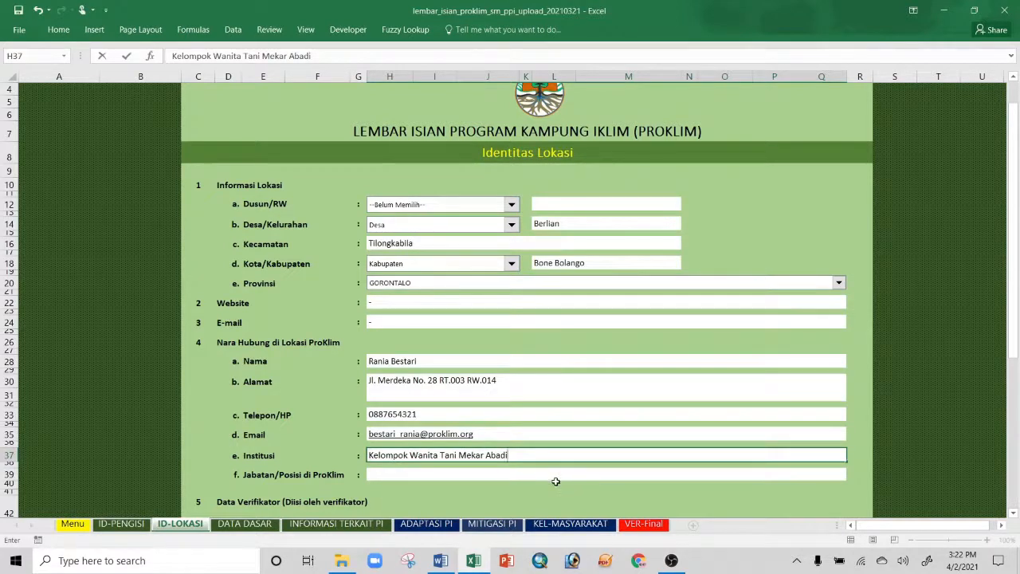
pyautogui.click(548, 476)
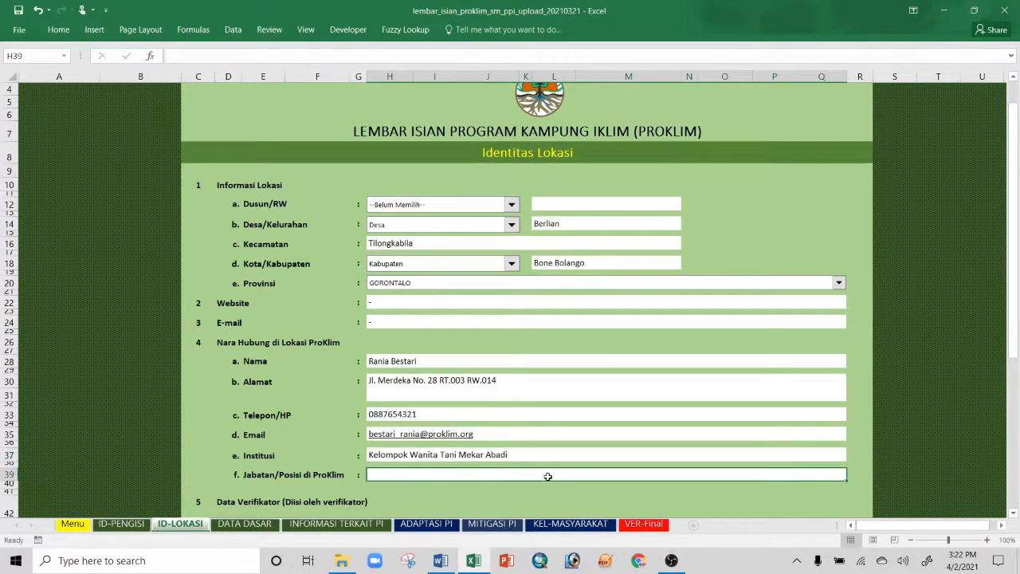
pyautogui.write('Ketua Kelompok')
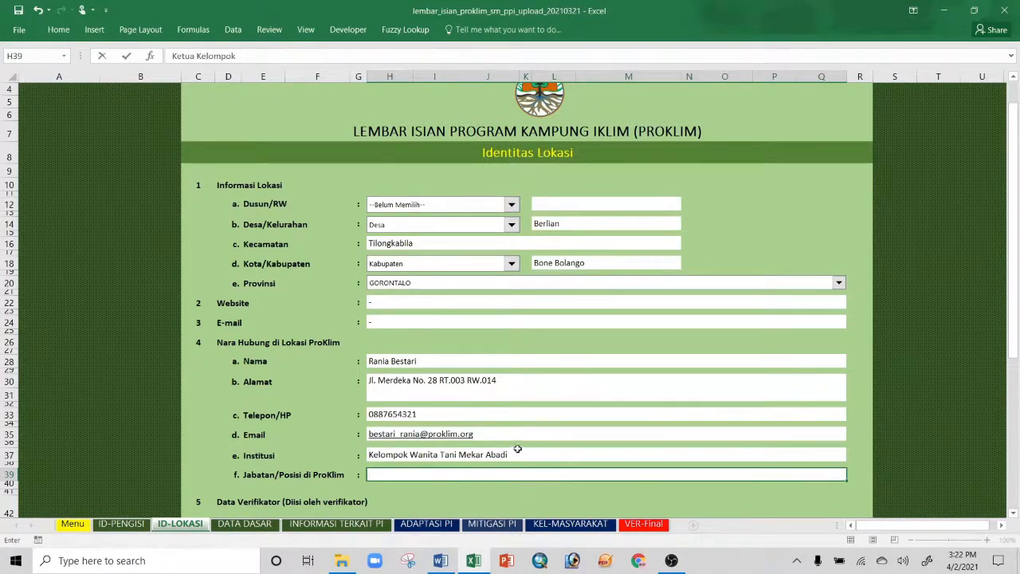
# Step: Proceed from ID-LOKASI to the DATA DASAR sheet with Selanjutnya
pyautogui.scroll(-2, 522, 454)
pyautogui.scroll(-2, 496, 399)
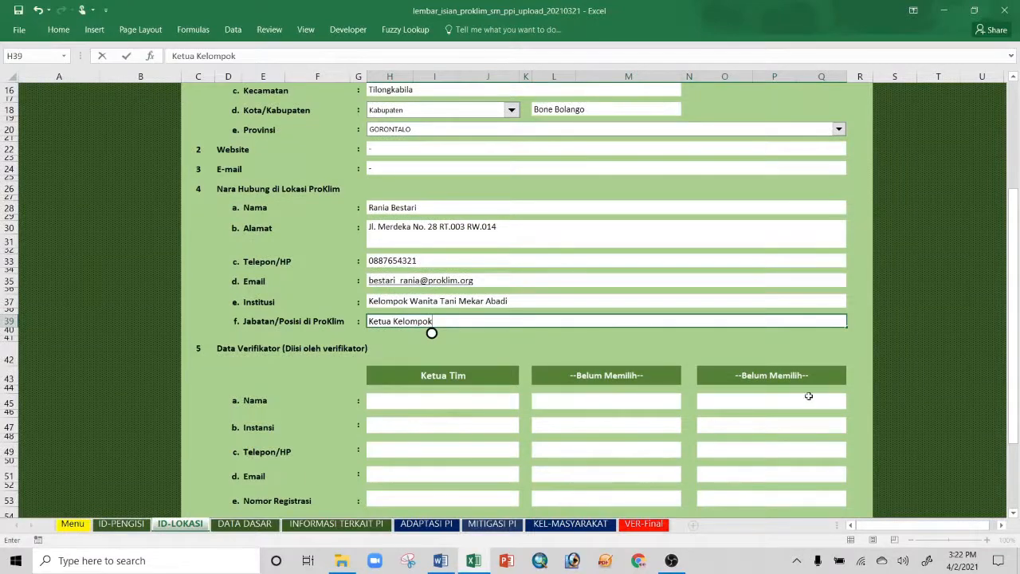
pyautogui.scroll(-1, 794, 393)
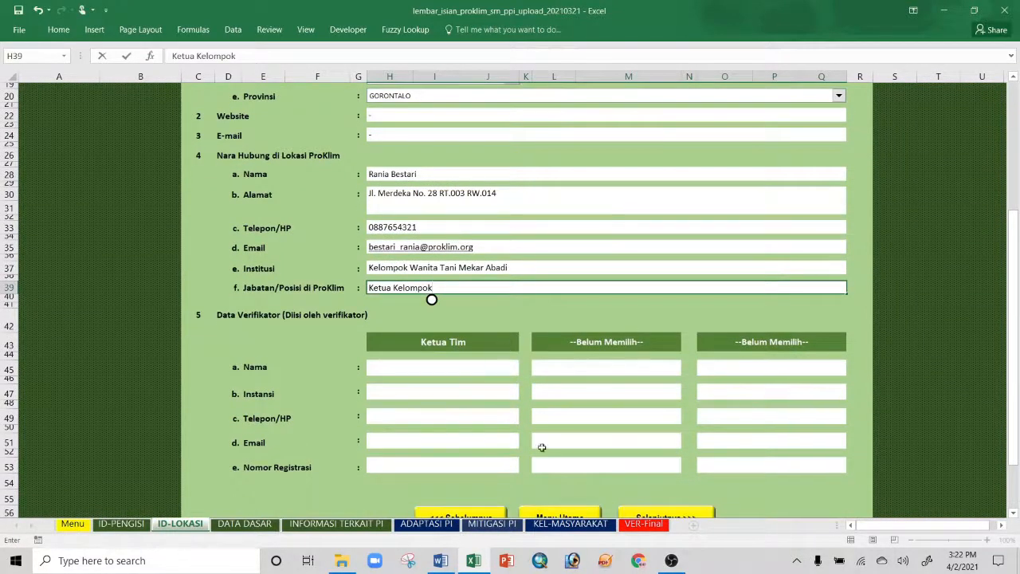
pyautogui.scroll(-1, 730, 417)
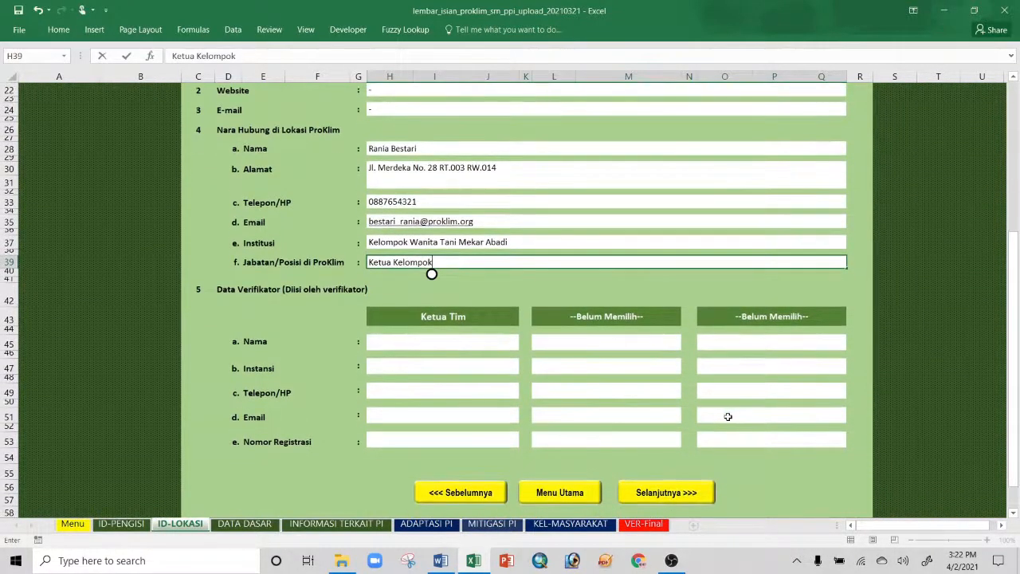
pyautogui.click(649, 492)
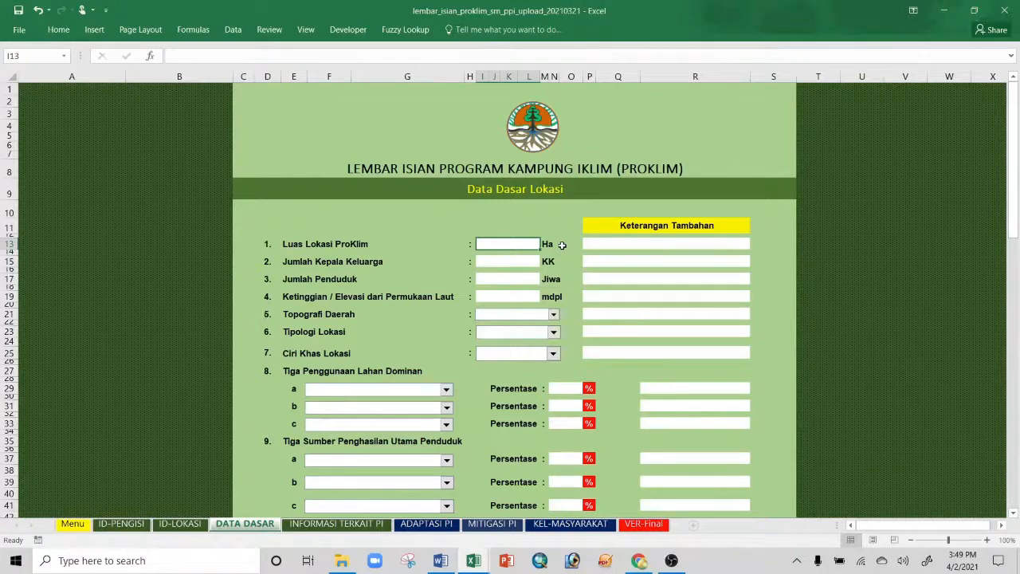
# Step: Enter 65 Ha area, 166 households, 529 residents and 75 mdpl elevation
pyautogui.write('65')
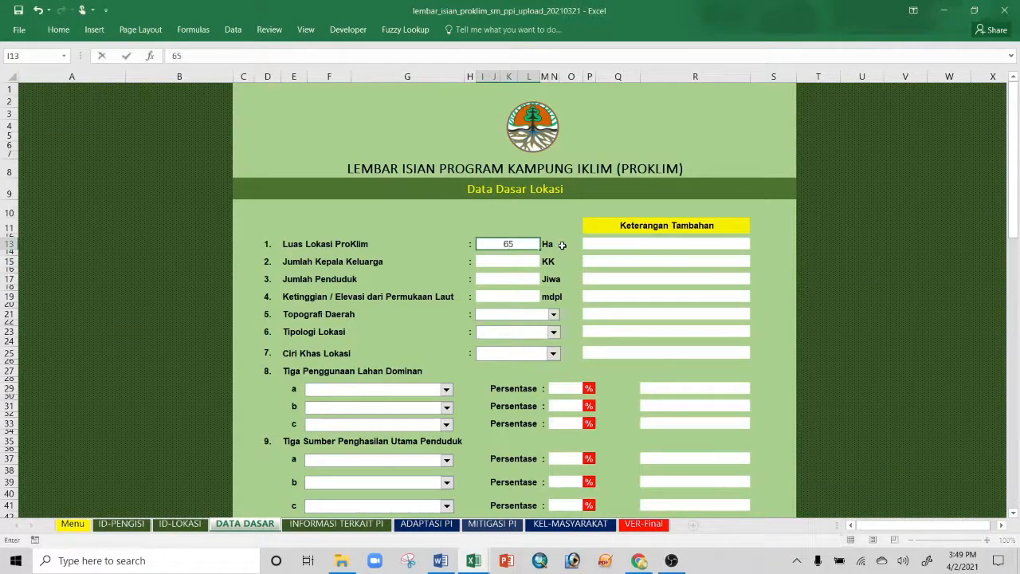
pyautogui.click(526, 264)
pyautogui.write('166')
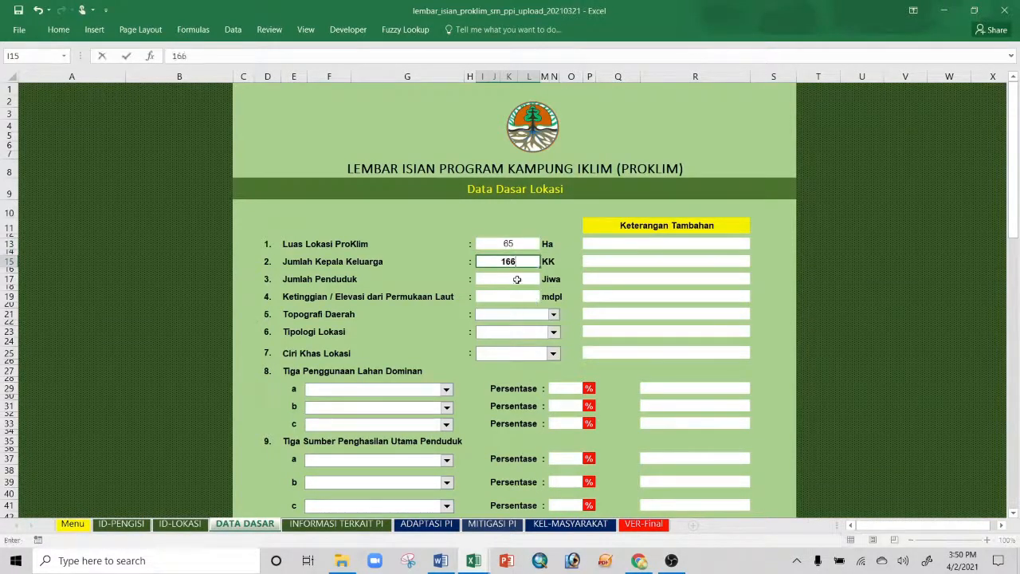
pyautogui.press('Return')
pyautogui.write('250')
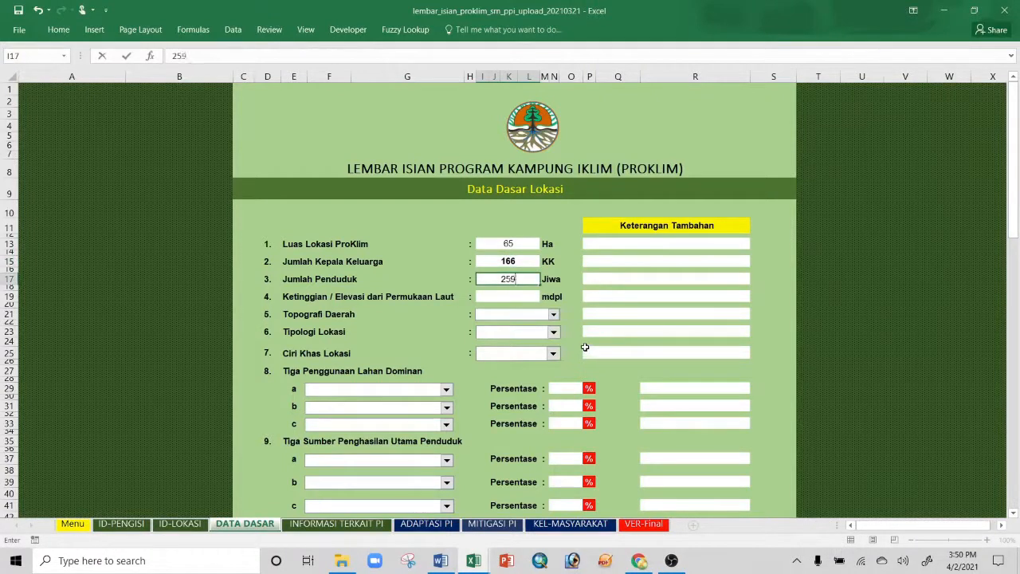
pyautogui.press('BackSpace')
pyautogui.press('BackSpace')
pyautogui.press('BackSpace')
pyautogui.write('529')
pyautogui.click(511, 295)
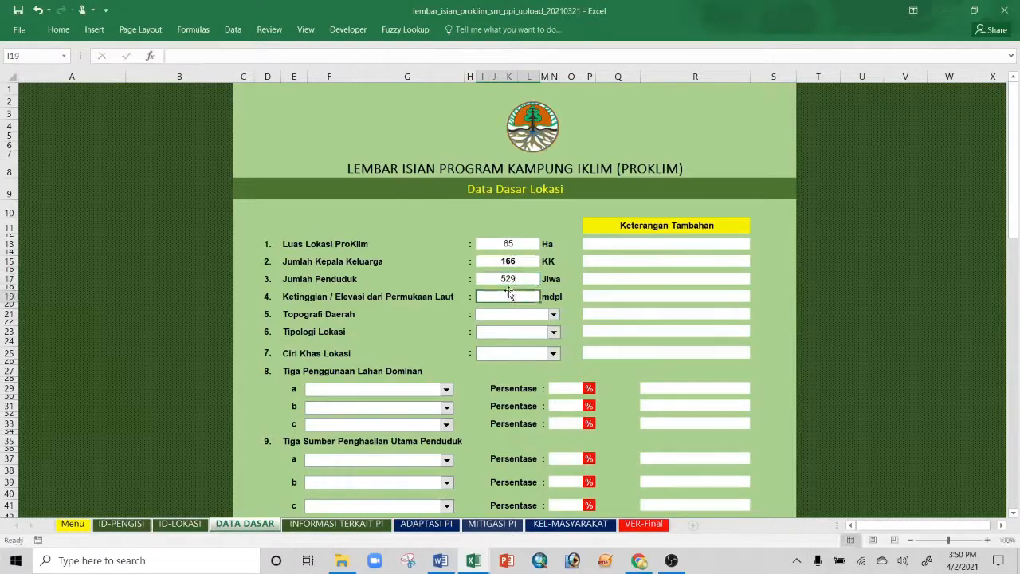
pyautogui.write('75')
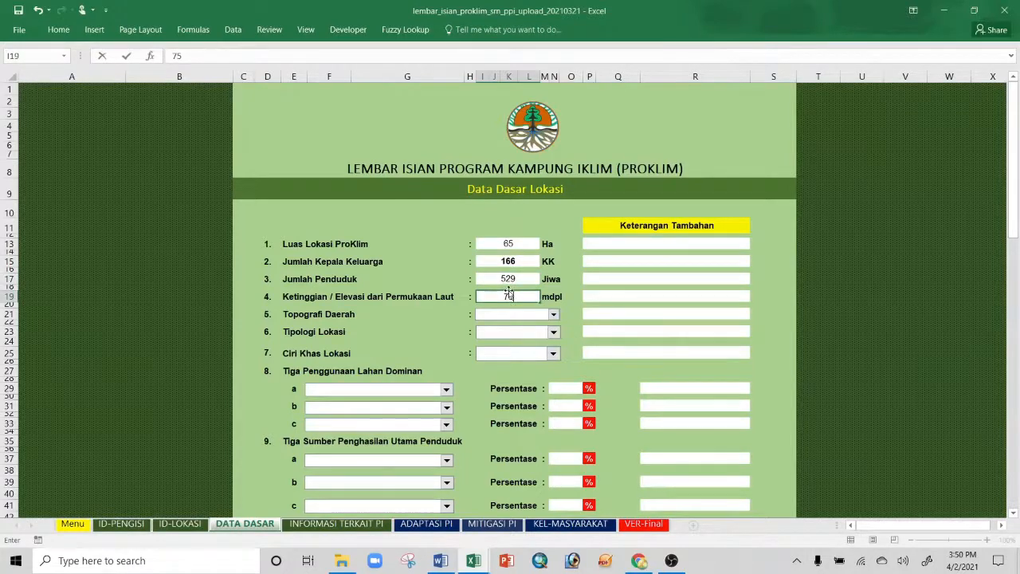
# Step: Choose Dataran Rendah topography, Perdesaan typology and Lumbung Pangan as the location characteristic
pyautogui.click(553, 315)
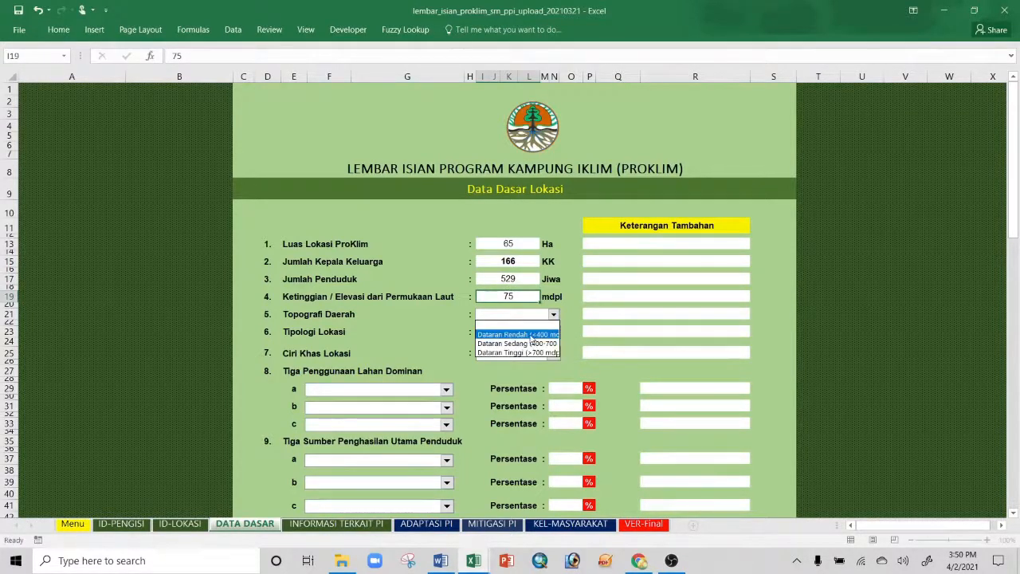
pyautogui.click(531, 335)
pyautogui.click(553, 332)
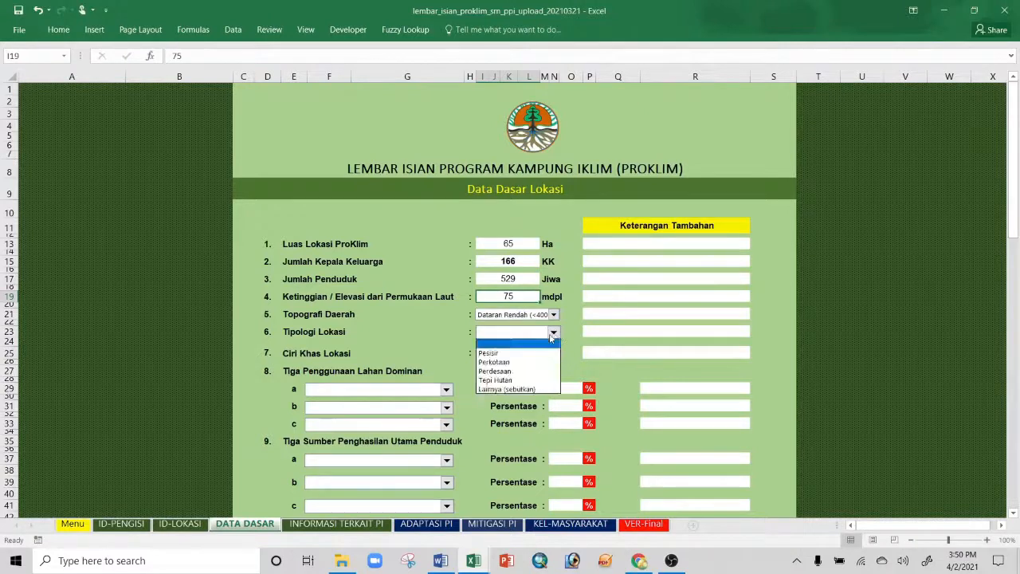
pyautogui.click(527, 372)
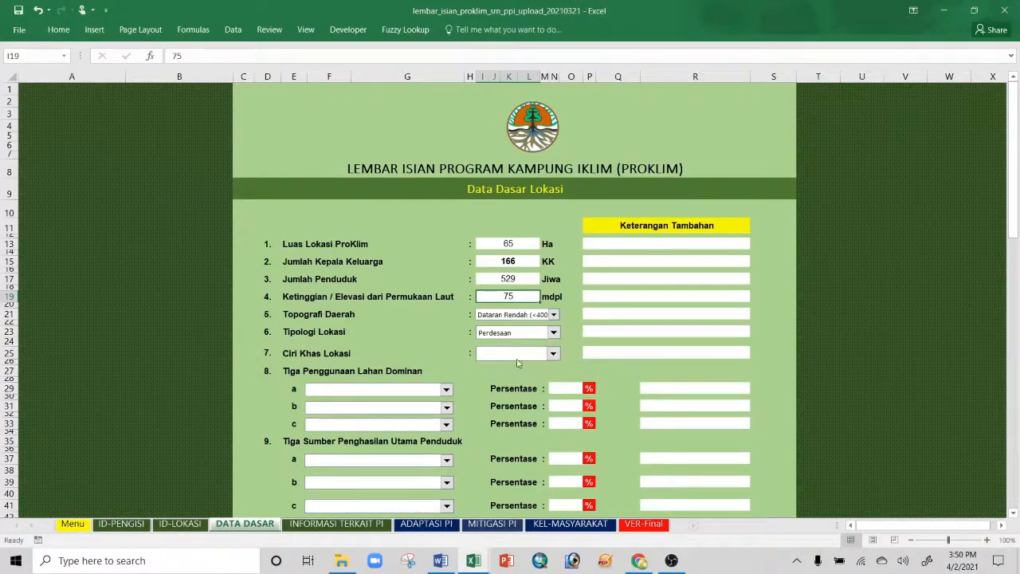
pyautogui.click(552, 353)
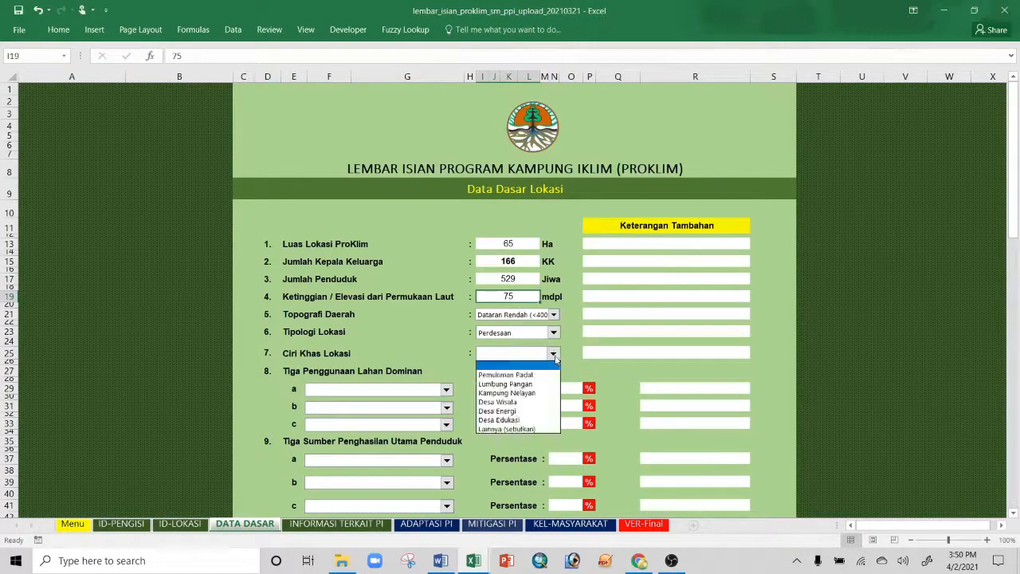
pyautogui.click(522, 386)
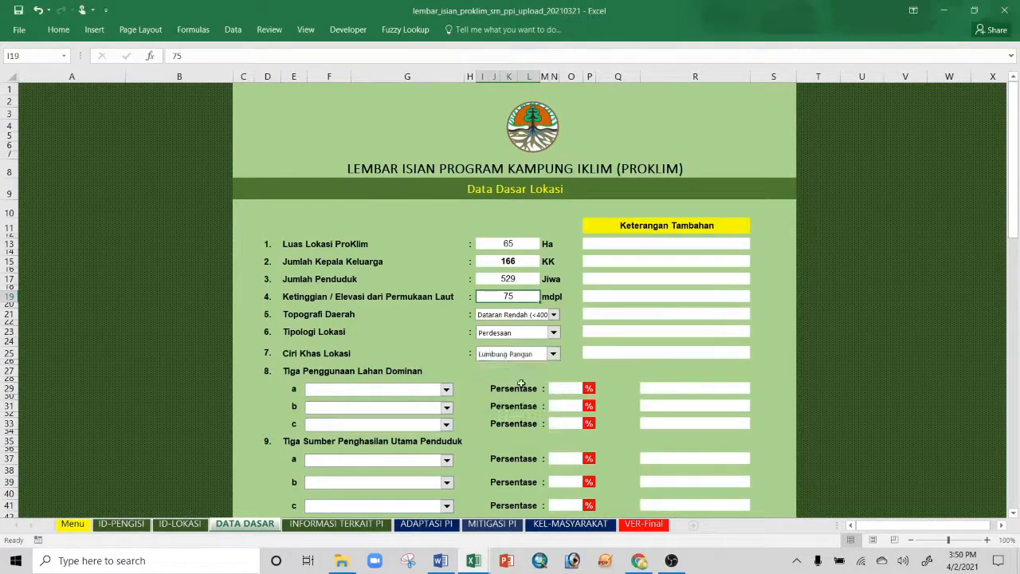
pyautogui.click(554, 357)
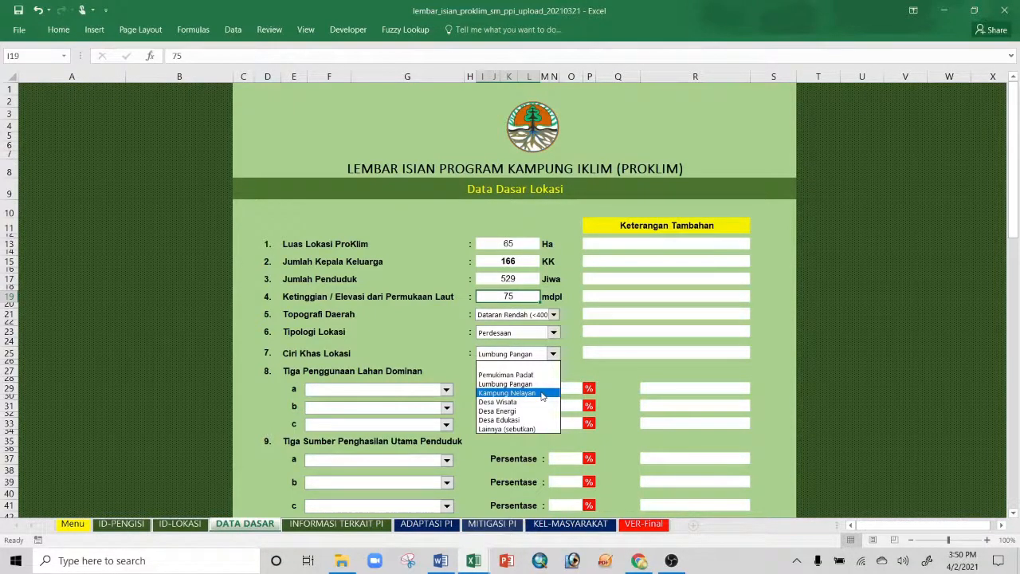
pyautogui.click(522, 356)
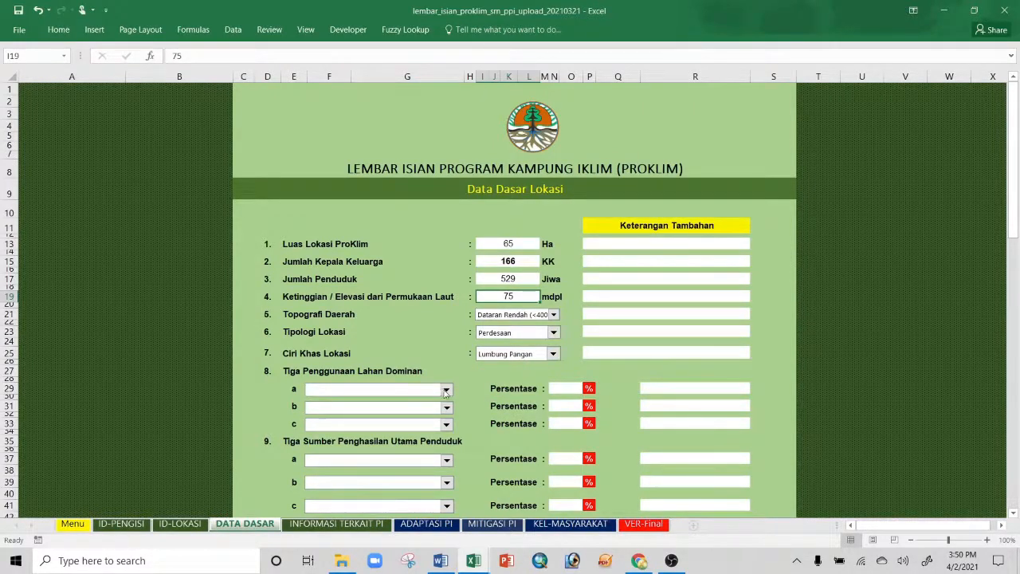
# Step: Choose Pertanian, Permukiman and Lainnya (sebutkan) for land-use rows 8a–8c
pyautogui.click(446, 389)
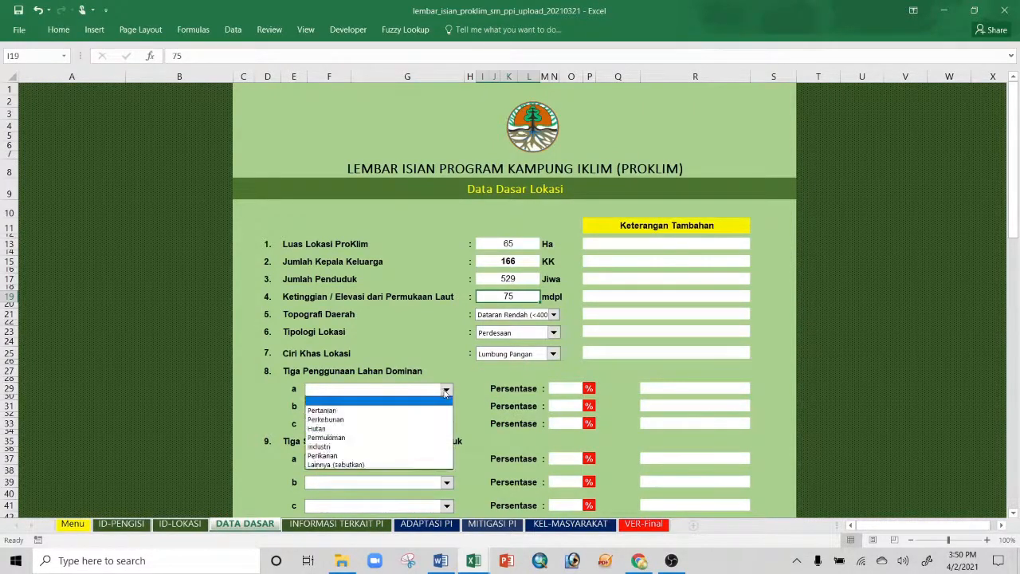
pyautogui.click(329, 411)
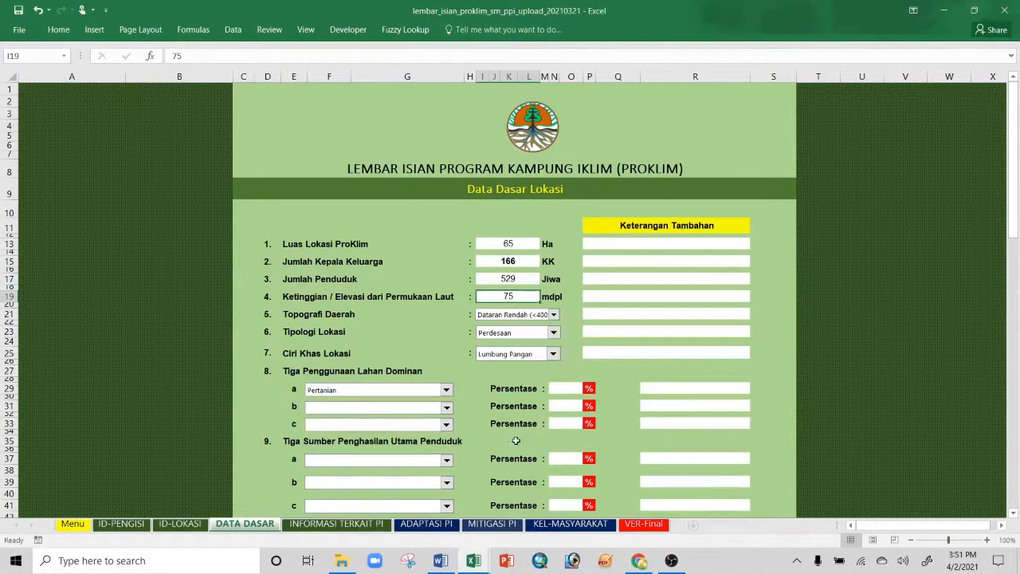
pyautogui.click(447, 408)
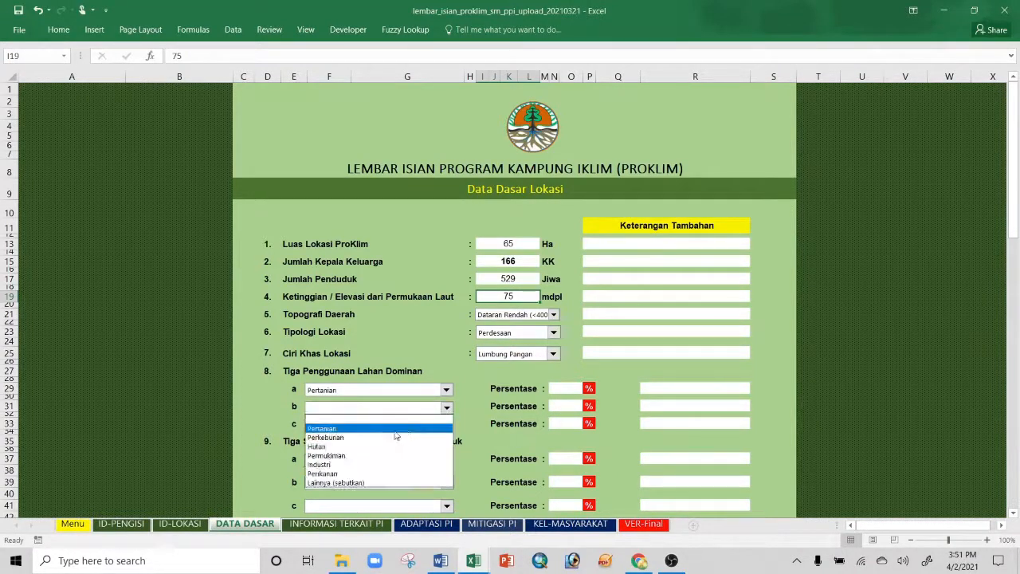
pyautogui.click(376, 453)
pyautogui.click(447, 425)
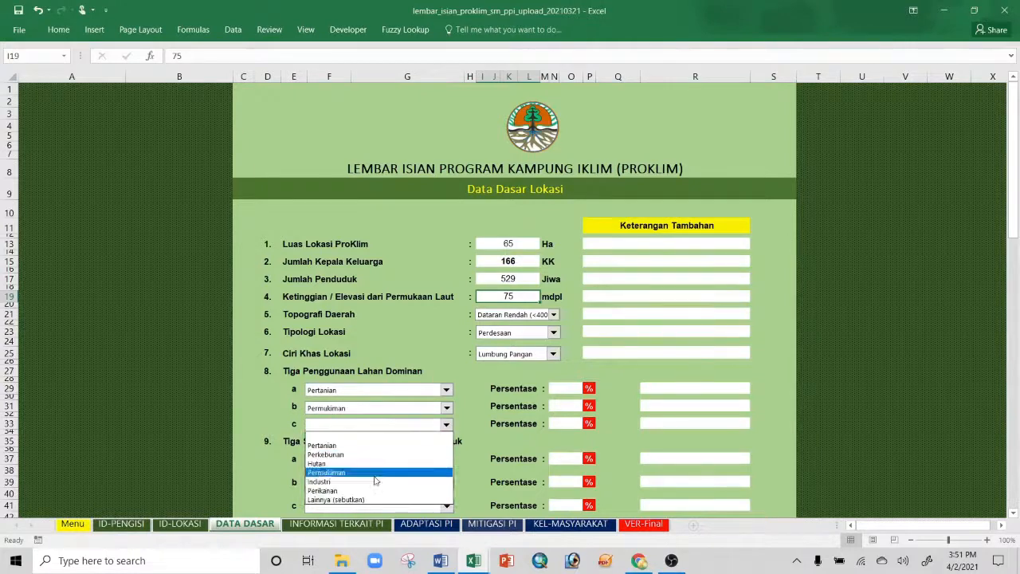
pyautogui.click(375, 496)
# Step: Enter shares of 50%, 35% and 15%, noting 'tanah terbuka, kebun' for Lainnya
pyautogui.click(569, 387)
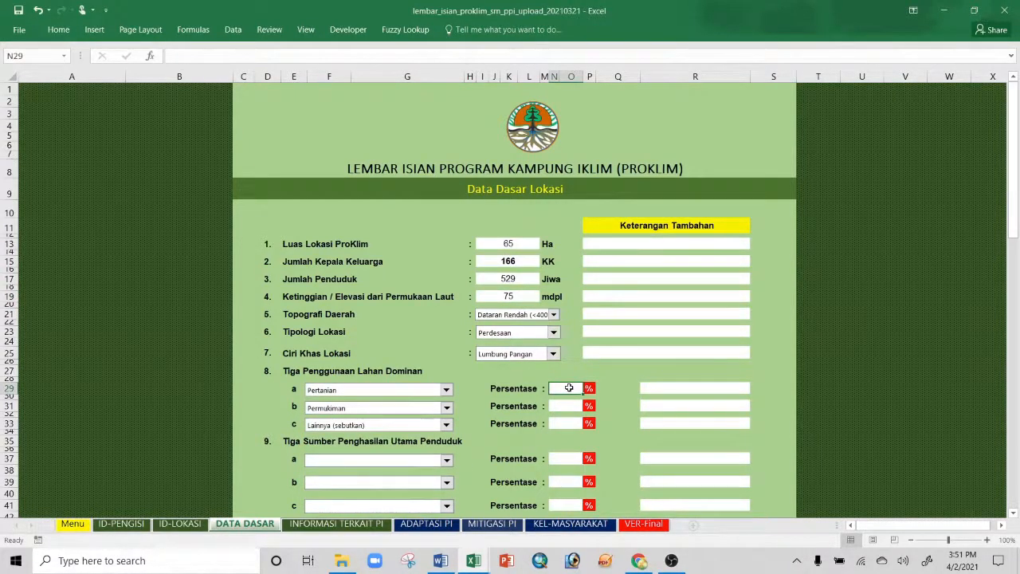
pyautogui.write('50')
pyautogui.click(556, 407)
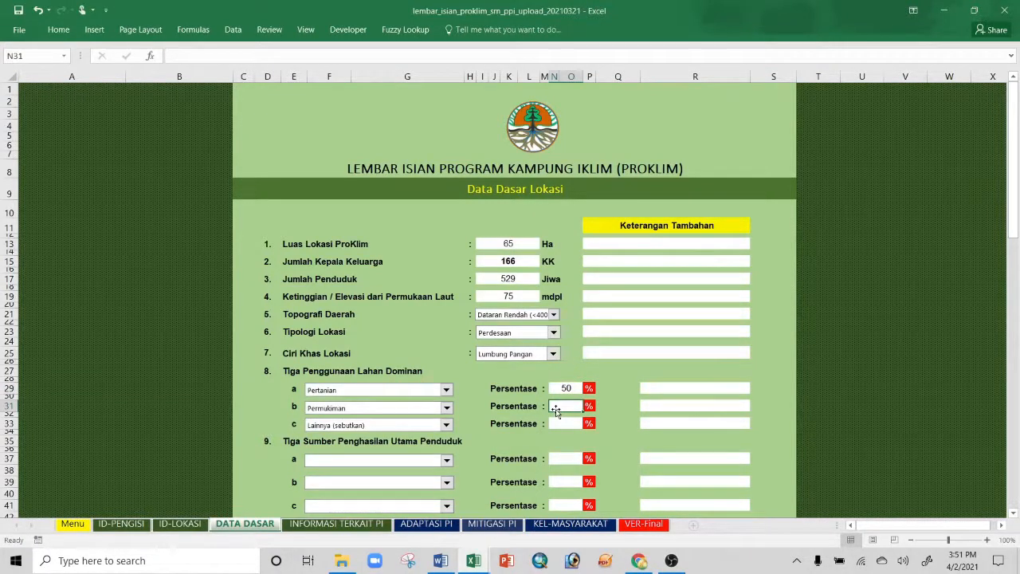
pyautogui.write('35')
pyautogui.press('Return')
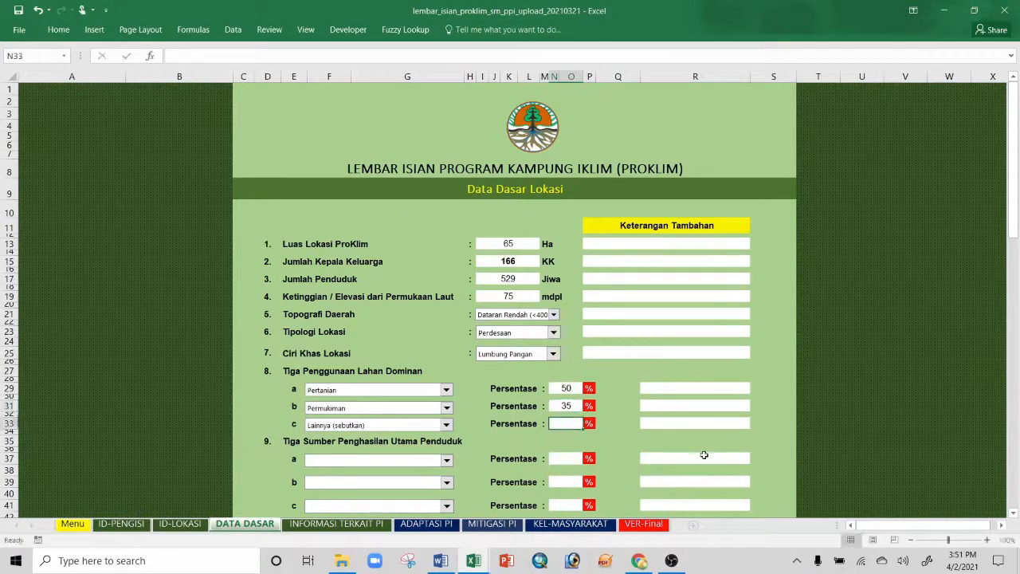
pyautogui.write('15')
pyautogui.click(674, 422)
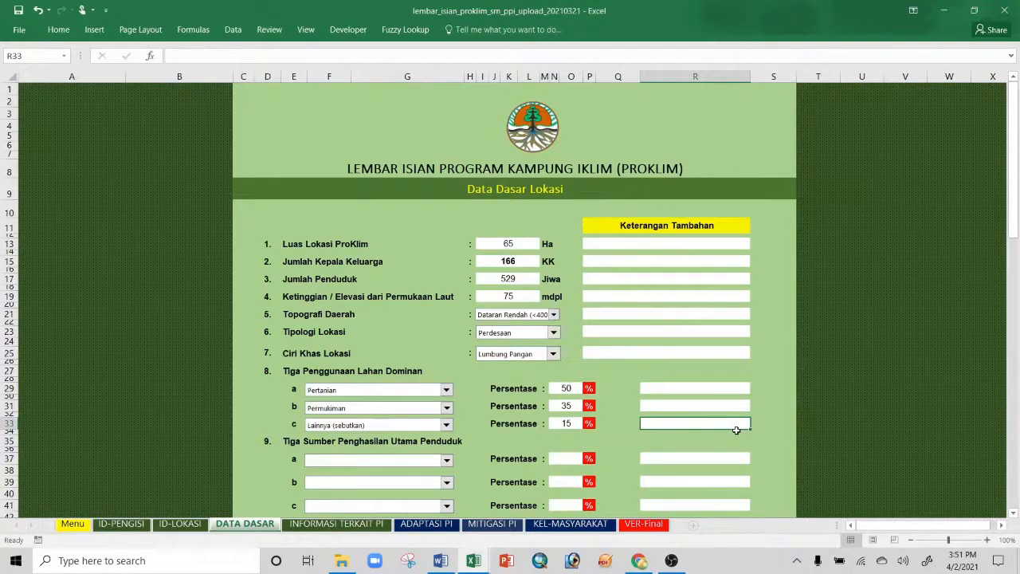
pyautogui.write('tanah terbuka,')
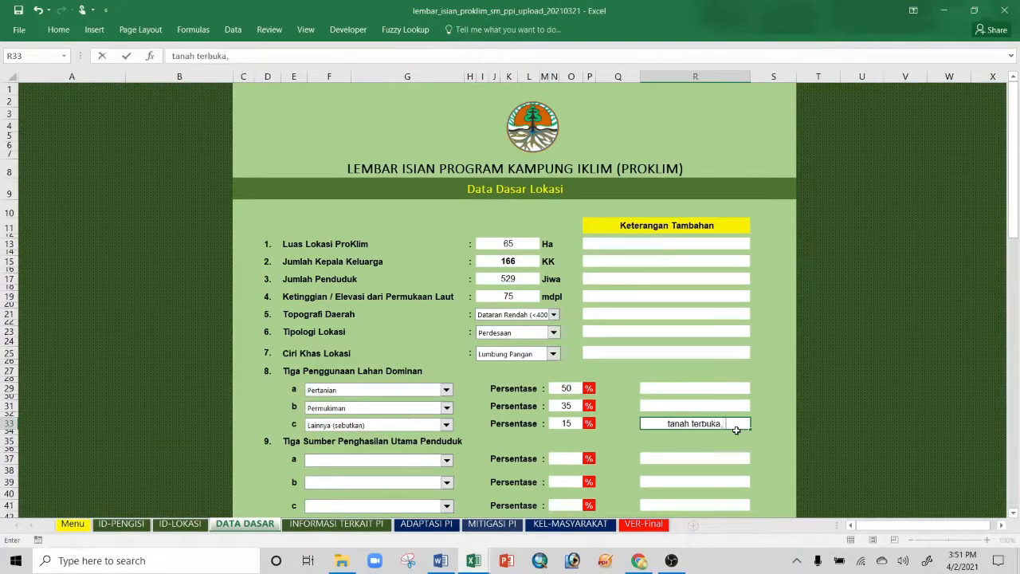
pyautogui.write(' kebun')
pyautogui.scroll(-2, 736, 398)
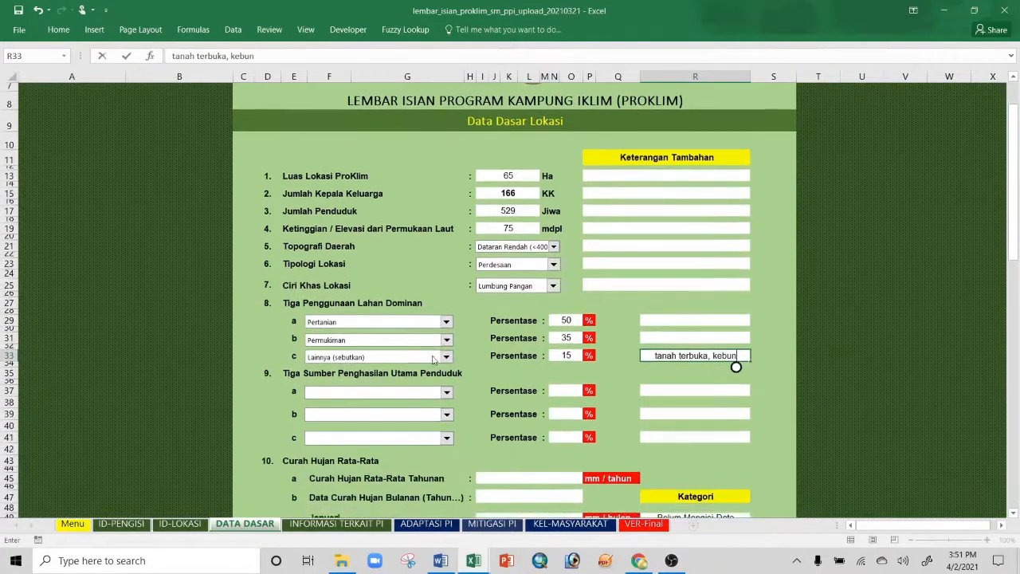
# Step: Choose Pertanian, Pedagang and Lainnya (sebutkan) as income sources 9a–9c
pyautogui.click(446, 392)
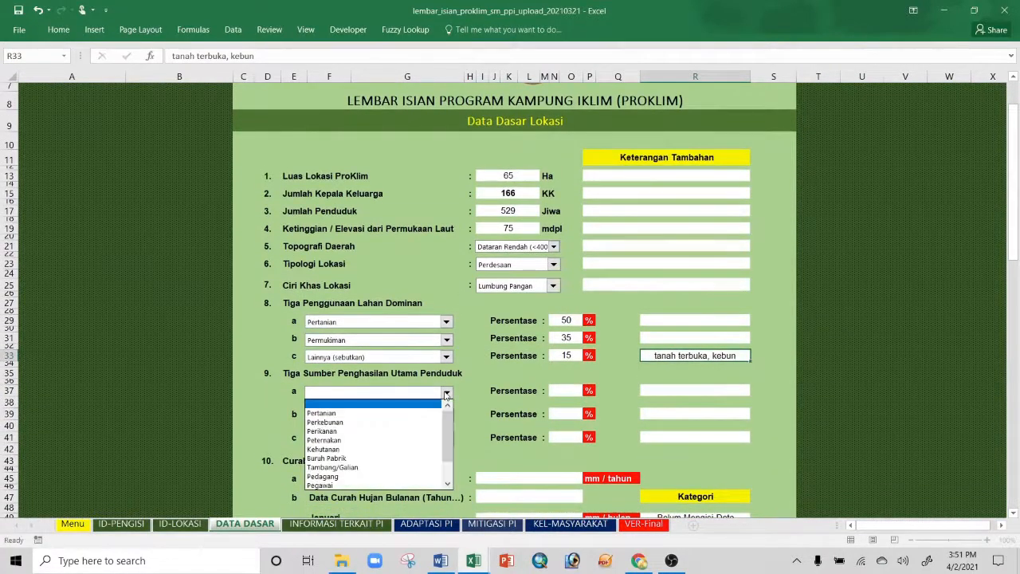
pyautogui.click(323, 413)
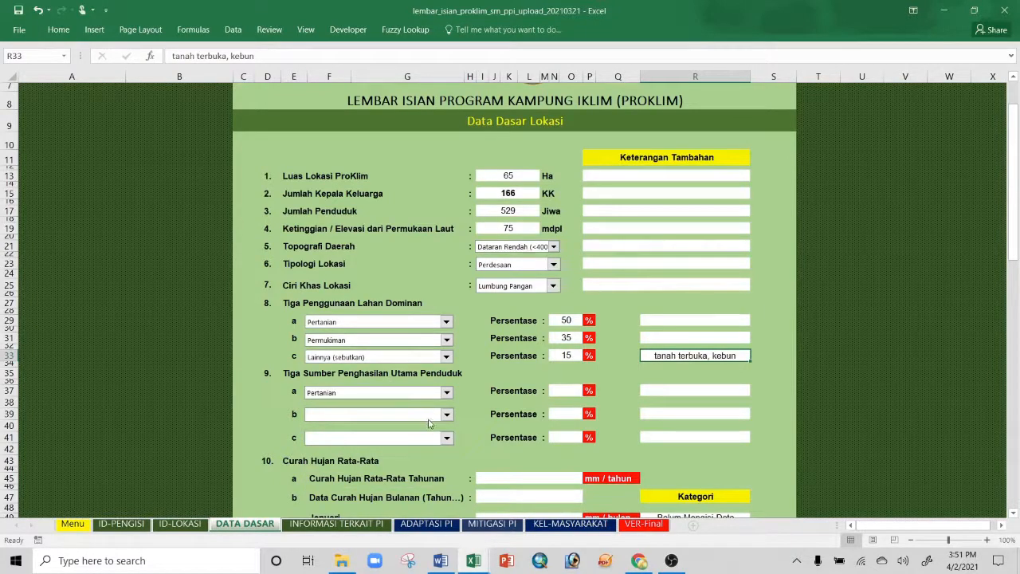
pyautogui.click(446, 415)
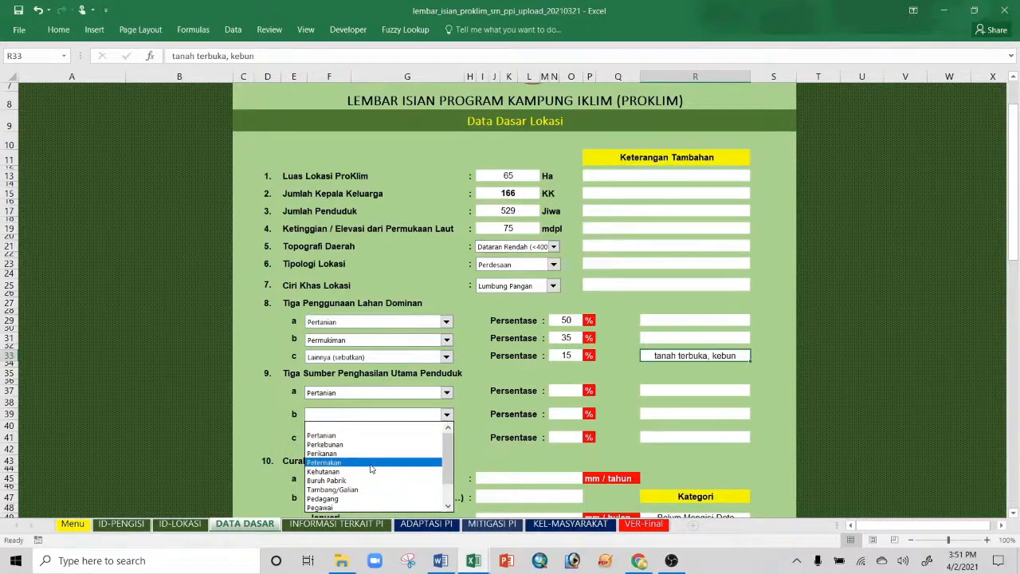
pyautogui.scroll(-2, 365, 494)
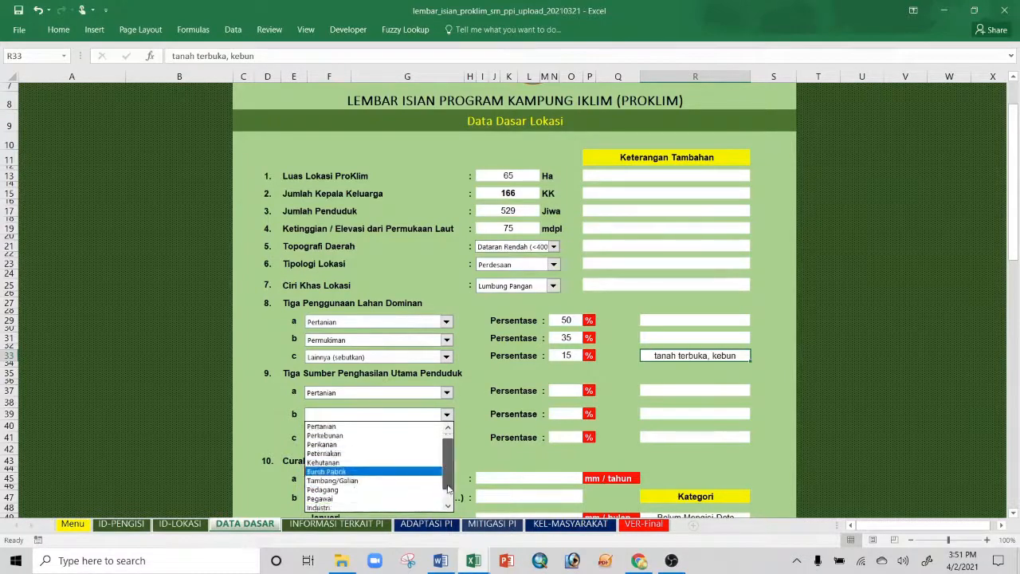
pyautogui.click(358, 471)
pyautogui.click(446, 437)
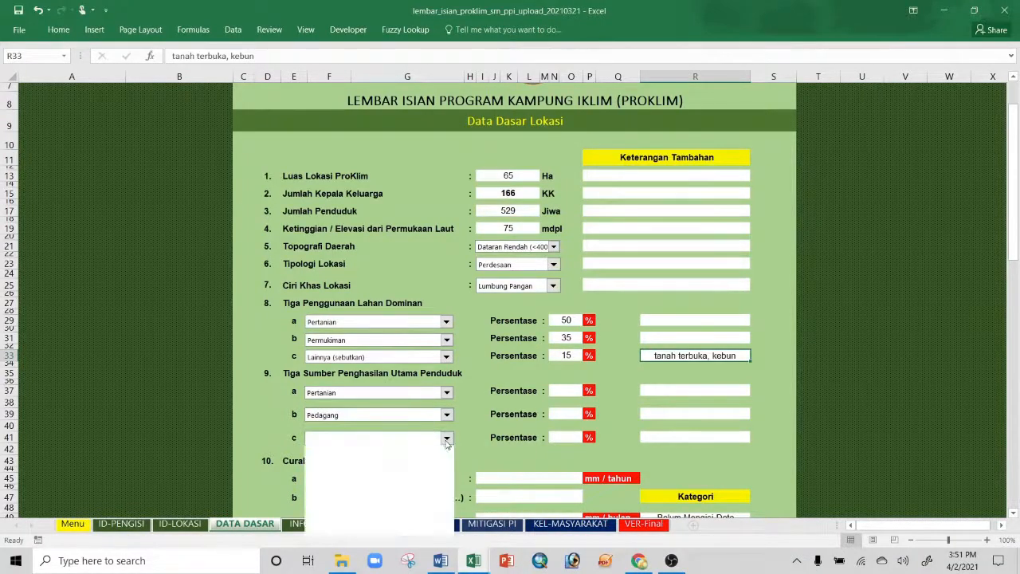
pyautogui.scroll(-2, 446, 494)
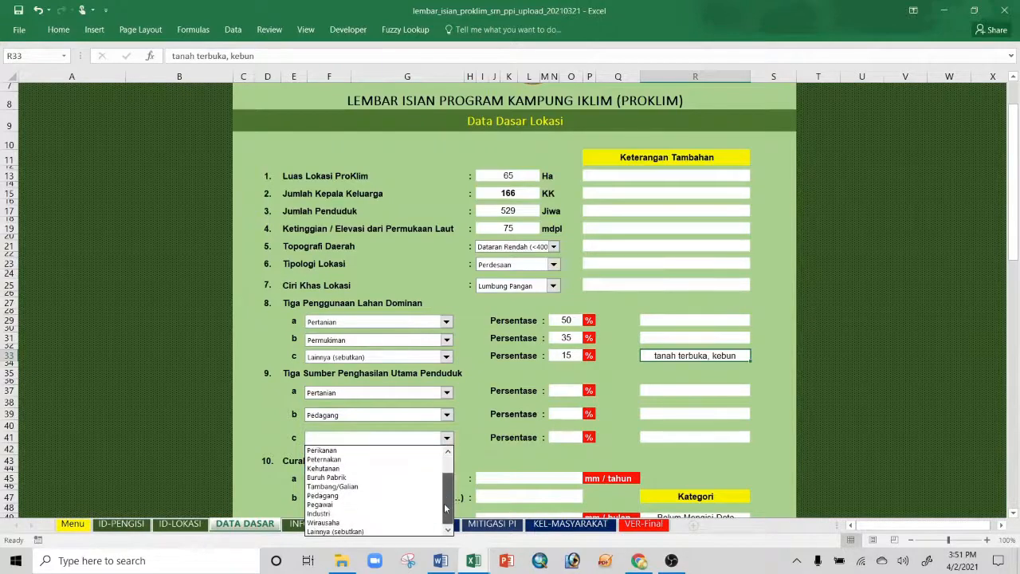
pyautogui.click(397, 532)
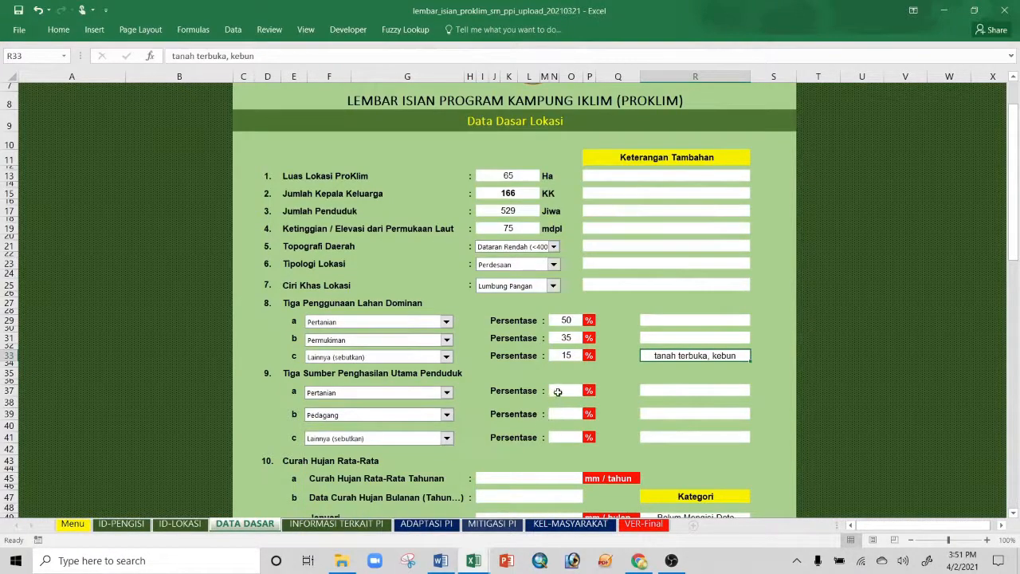
# Step: Enter income percentages of 60, 20 and 20 for sources 9a–9c
pyautogui.click(560, 392)
pyautogui.write('60')
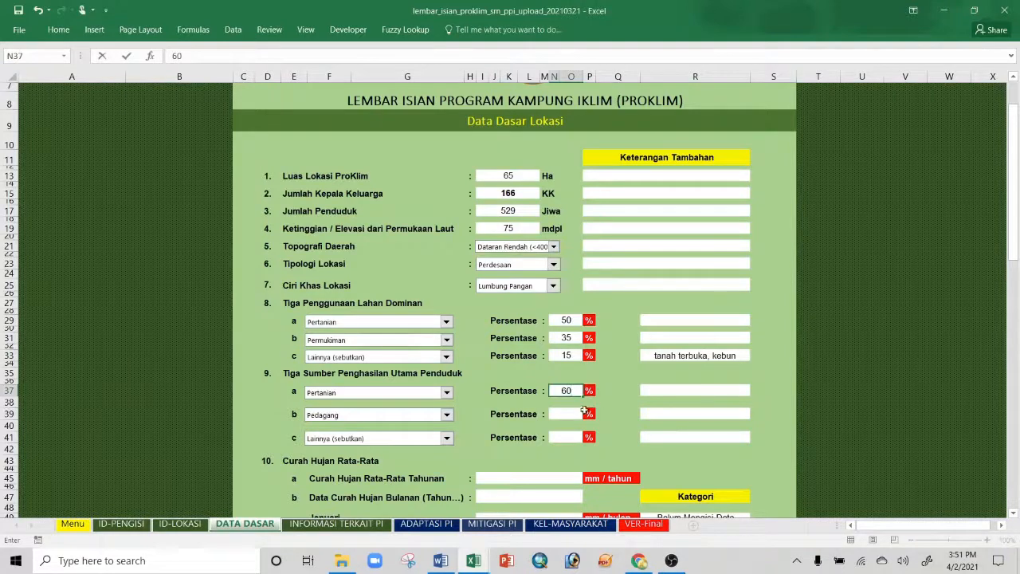
pyautogui.press('Return')
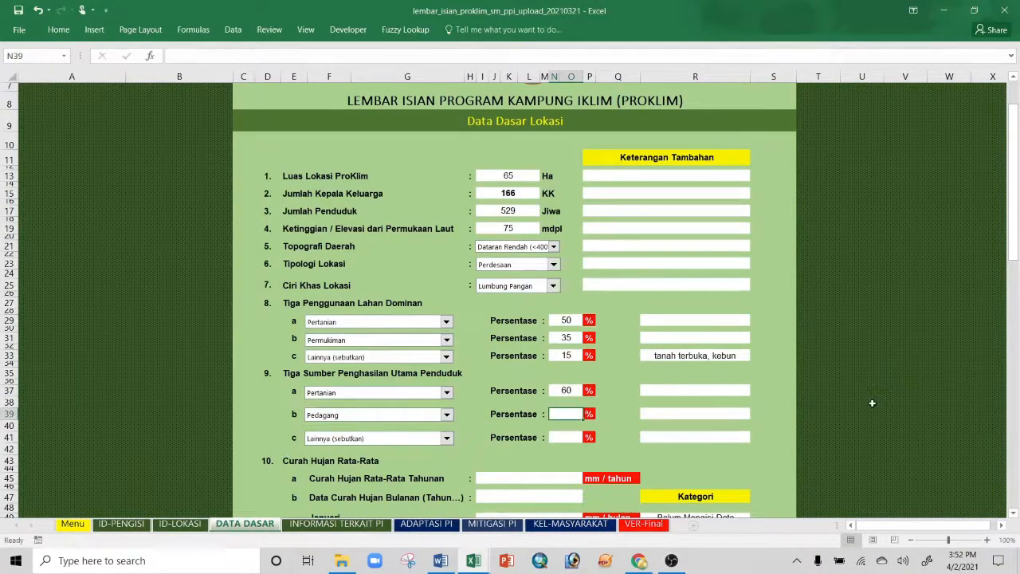
pyautogui.write('20')
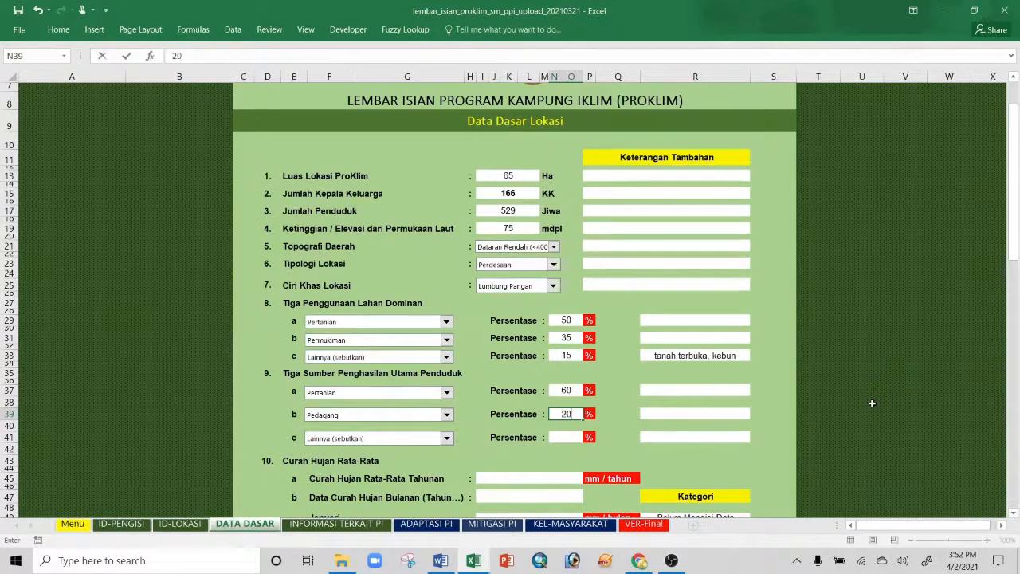
pyautogui.press('Return')
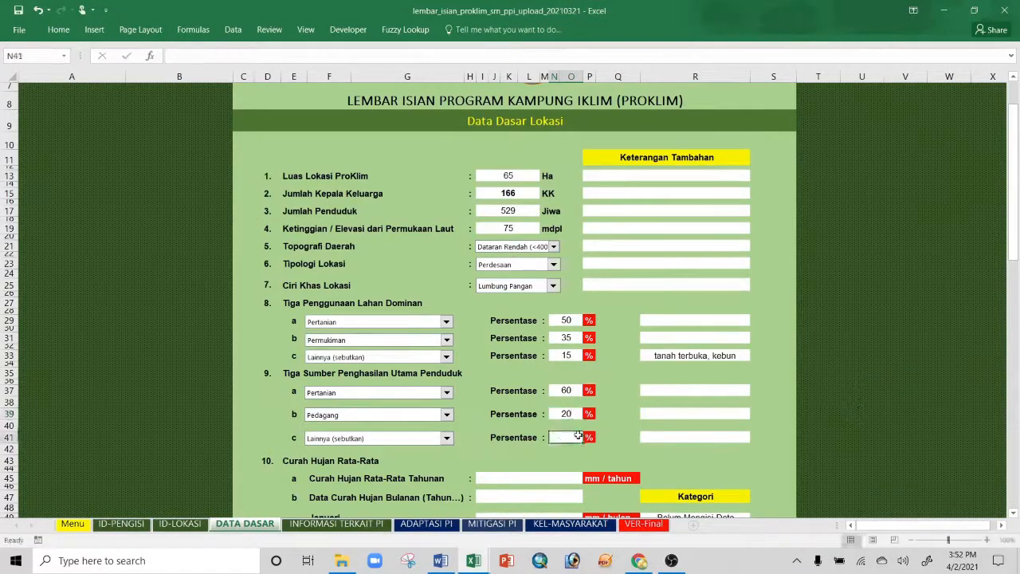
pyautogui.write('20')
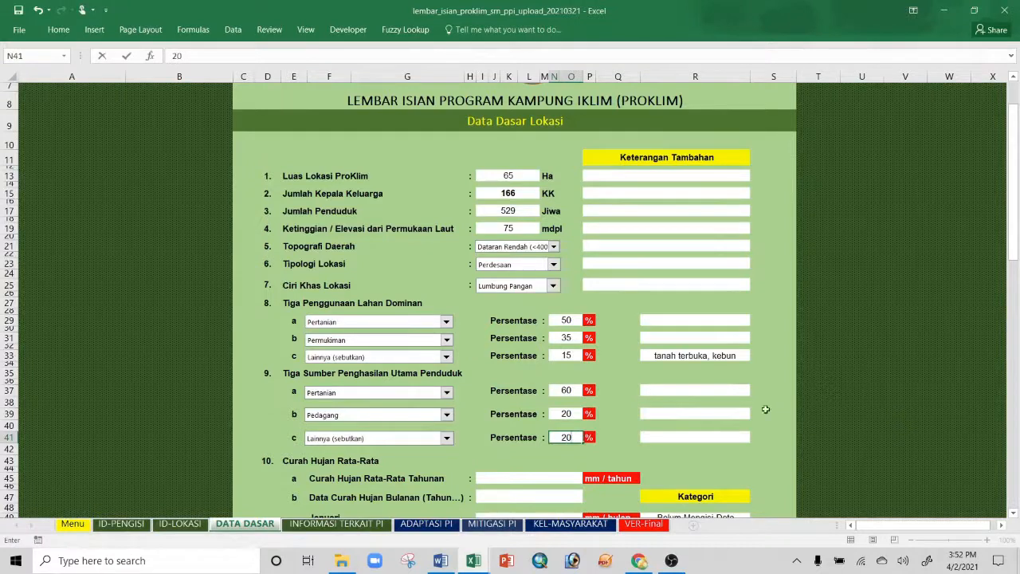
# Step: Write 'pegawai, buruh, tukang ojeg' in the Keterangan cell beside income source 9c
pyautogui.click(702, 437)
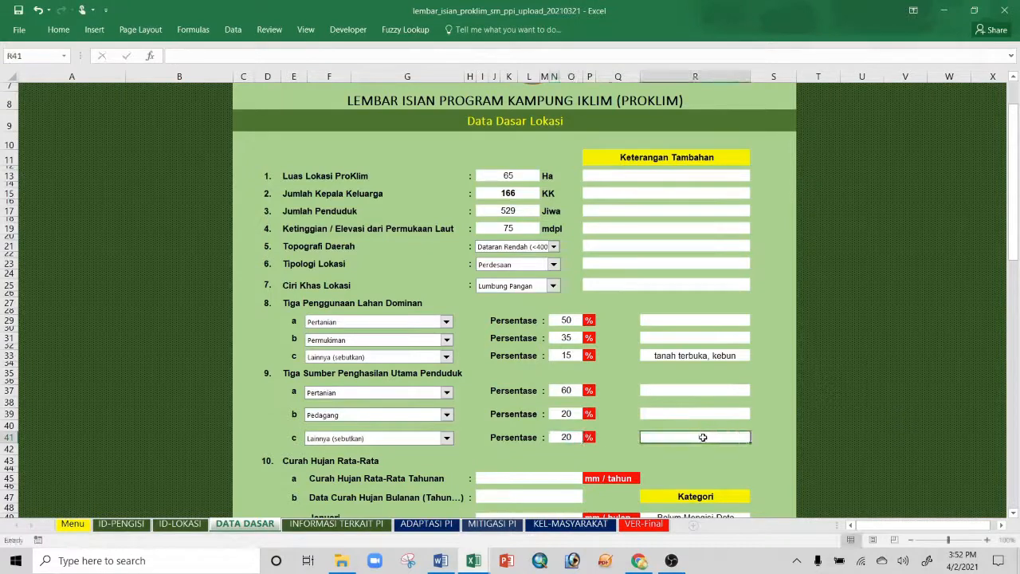
pyautogui.write('pegawai')
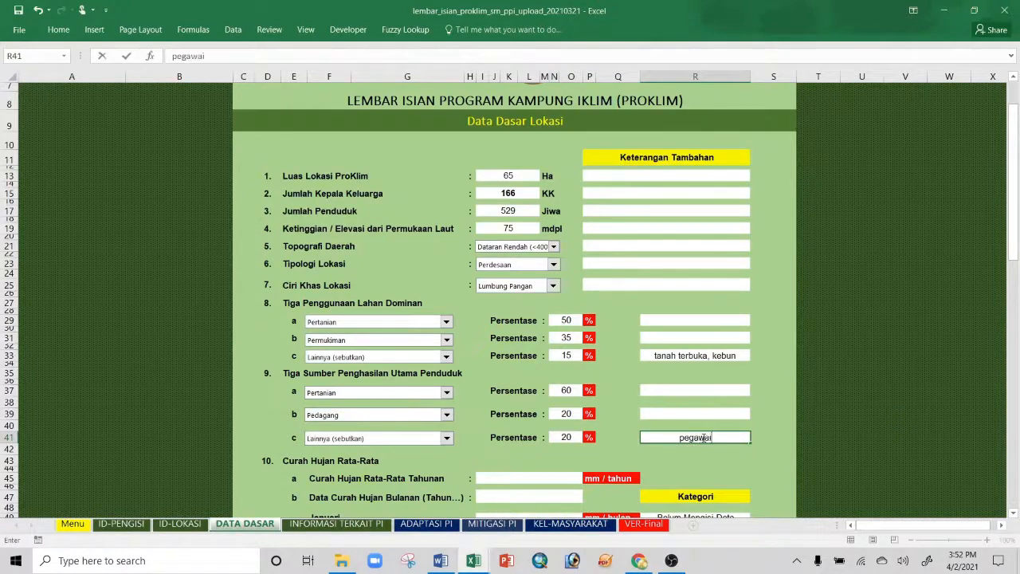
pyautogui.write(', buruh, tukang ojeg')
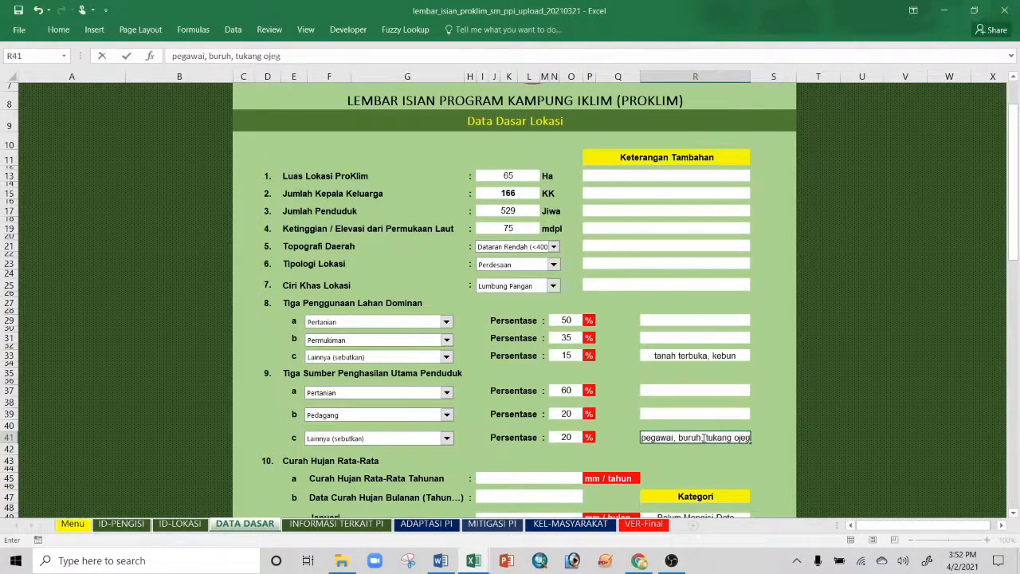
pyautogui.press('Return')
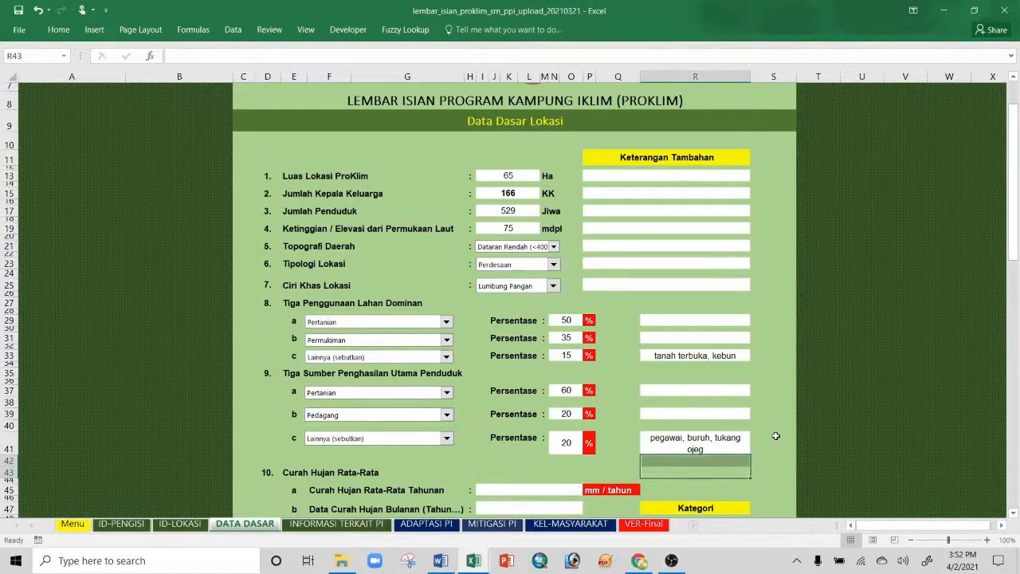
pyautogui.scroll(-6, 775, 436)
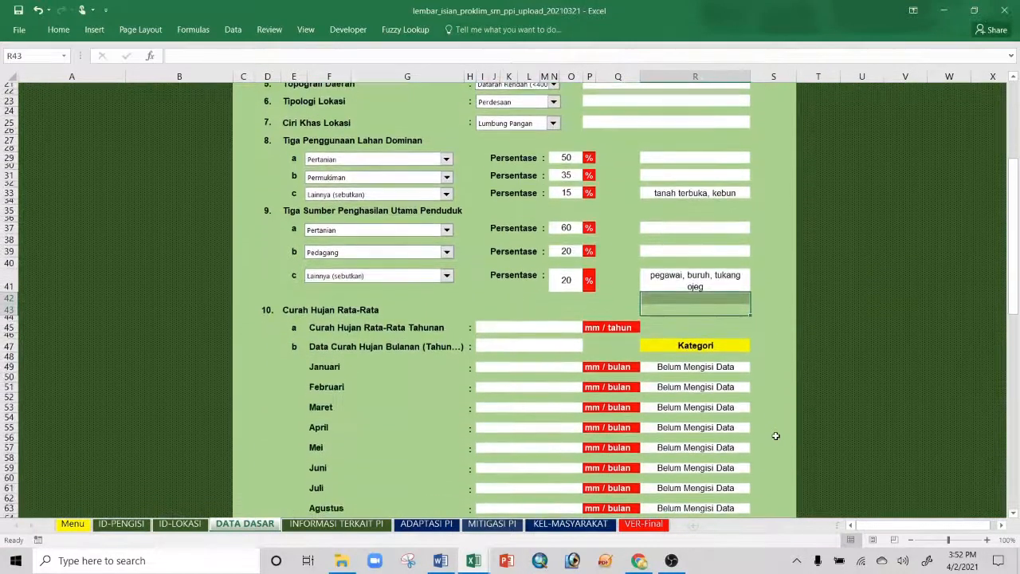
# Step: Enter 2015 - 2020 as the monthly rainfall data period and 1800 as the average annual rainfall
pyautogui.scroll(-1, 775, 435)
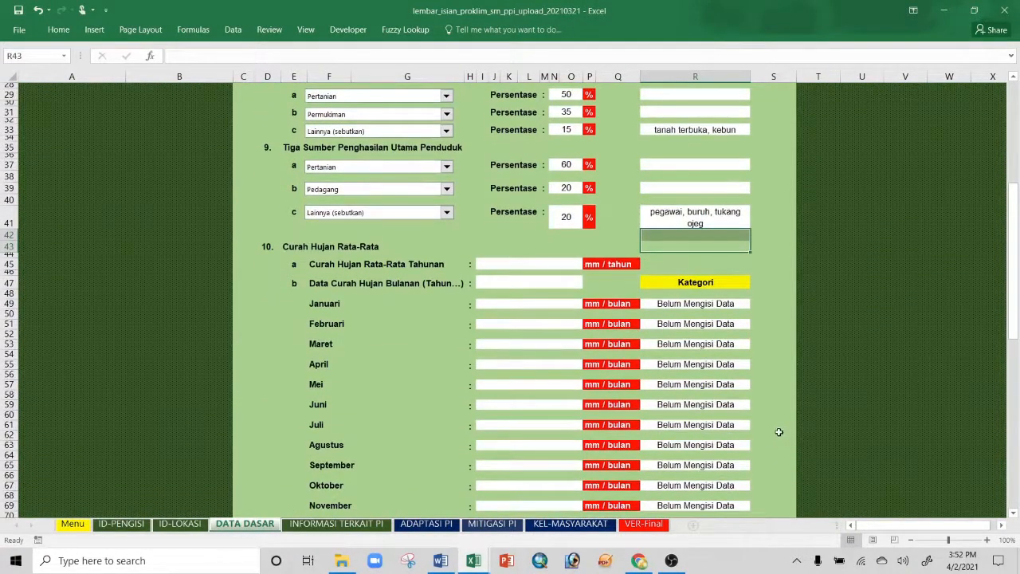
pyautogui.click(541, 264)
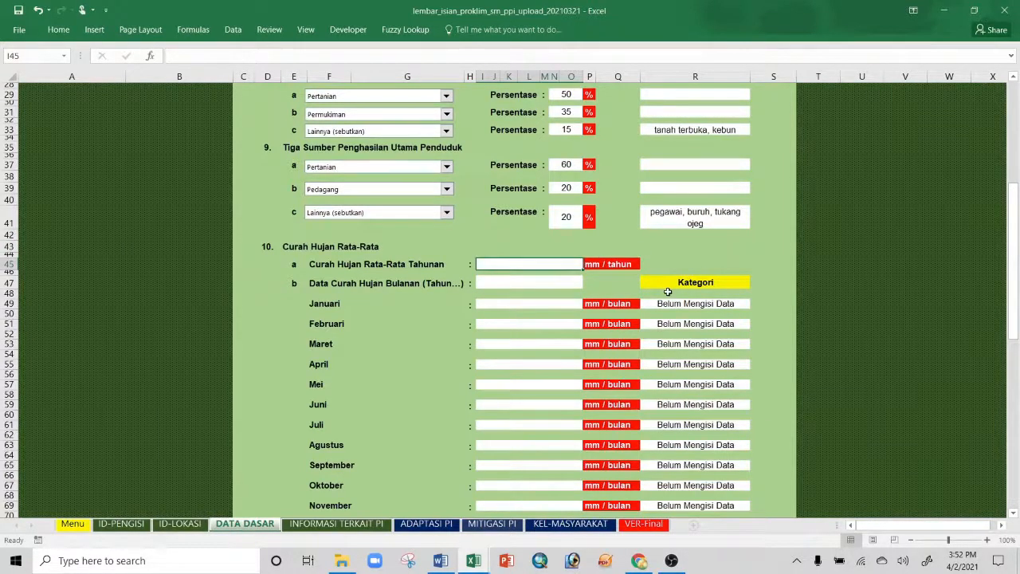
pyautogui.click(549, 282)
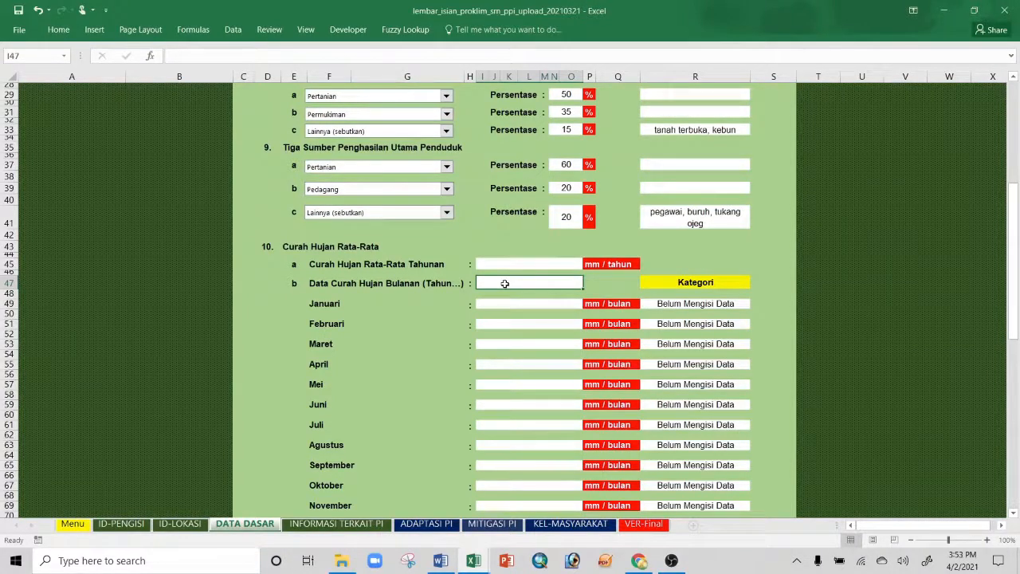
pyautogui.write('201')
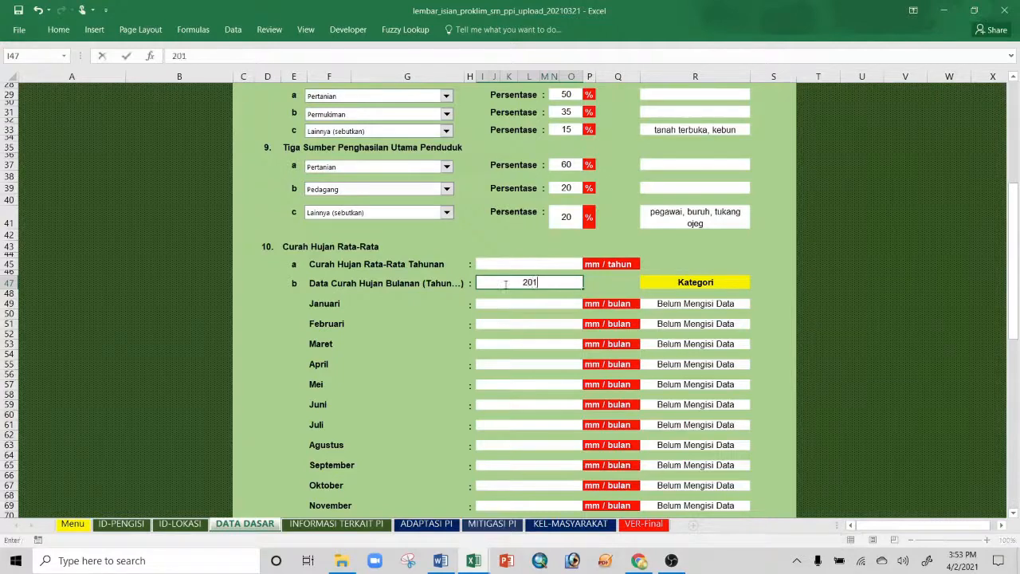
pyautogui.write('5 - 2020')
pyautogui.click(510, 264)
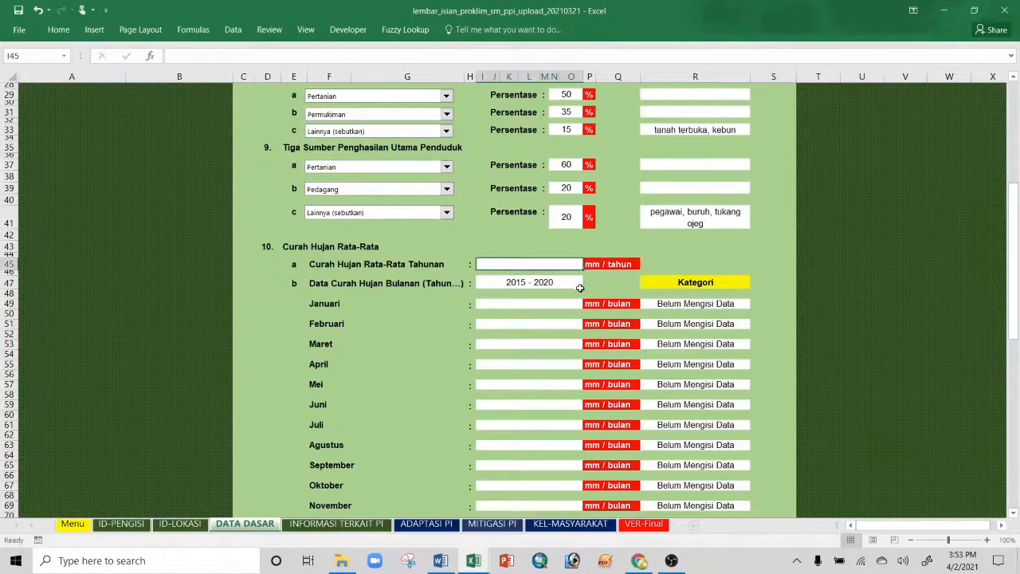
pyautogui.write('1800')
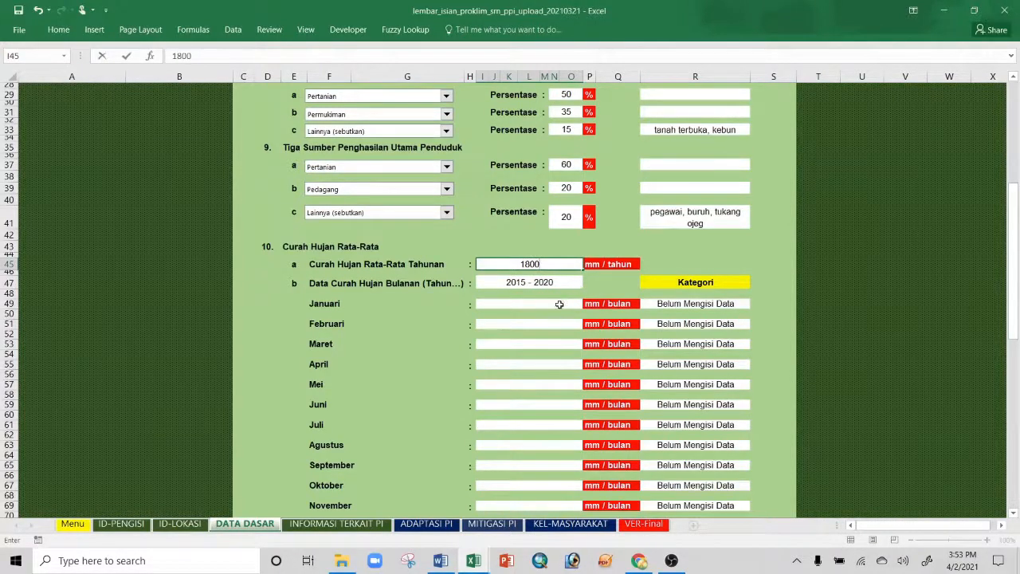
pyautogui.click(559, 304)
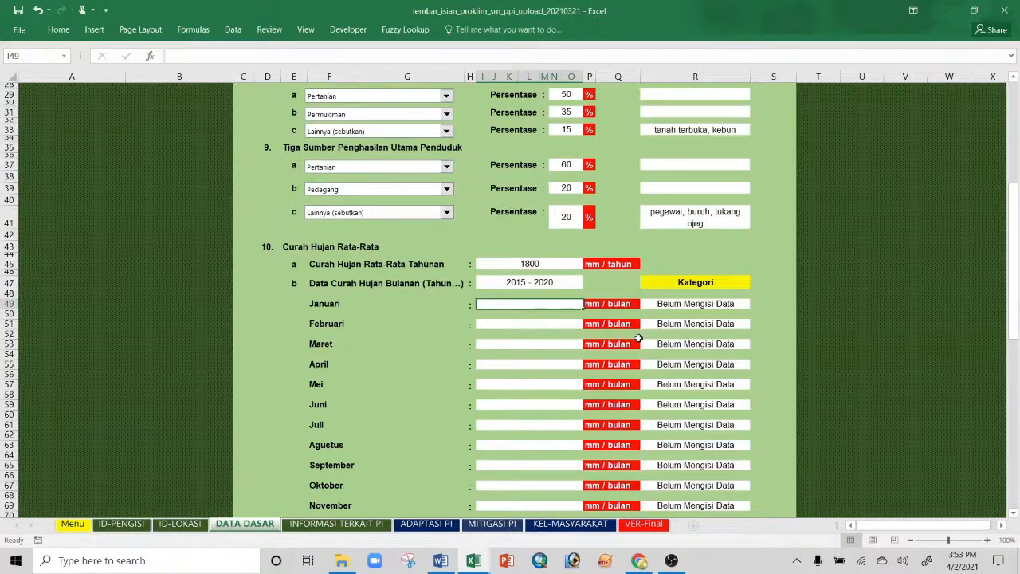
# Step: Enter Januari to Juli rainfall: 109, 130, 87, 159, 116, 205, 244
pyautogui.write('109')
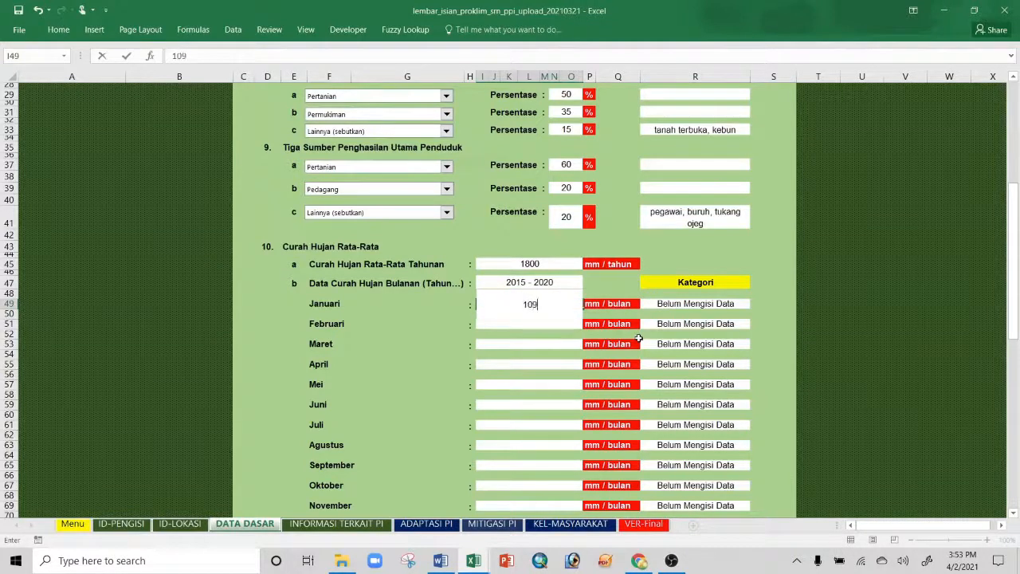
pyautogui.press('Return')
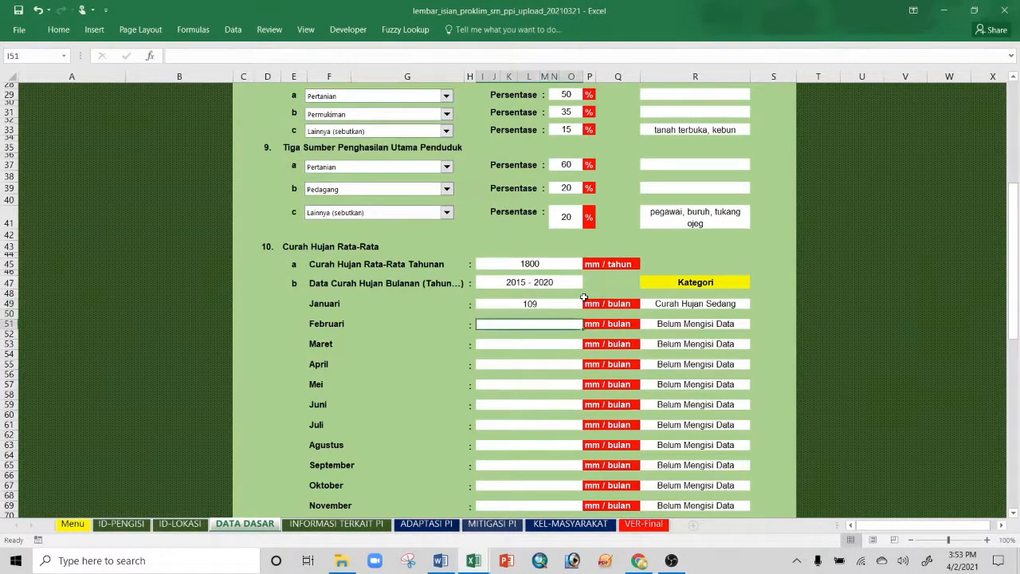
pyautogui.write('130')
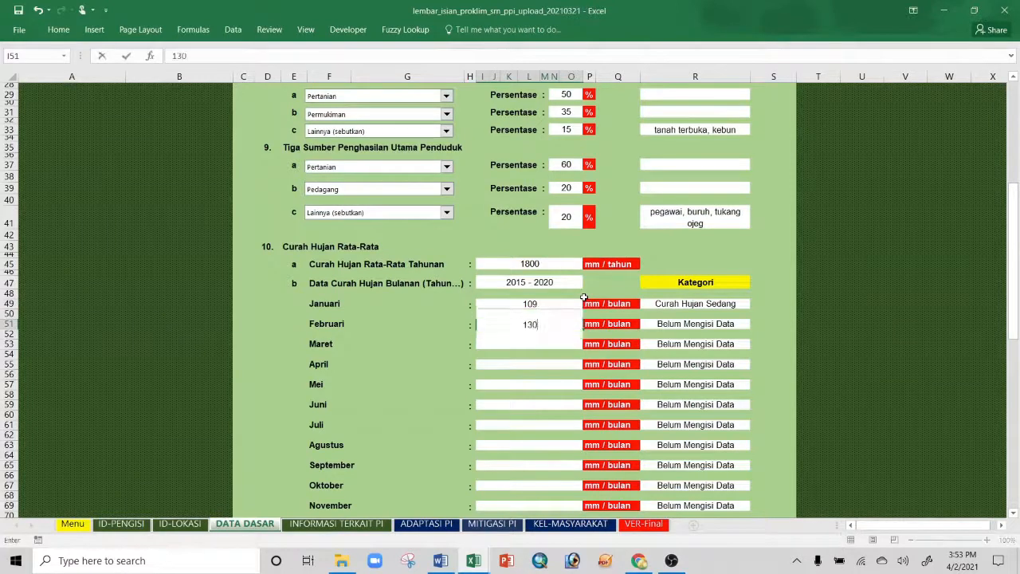
pyautogui.press('Return')
pyautogui.write('87')
pyautogui.press('Return')
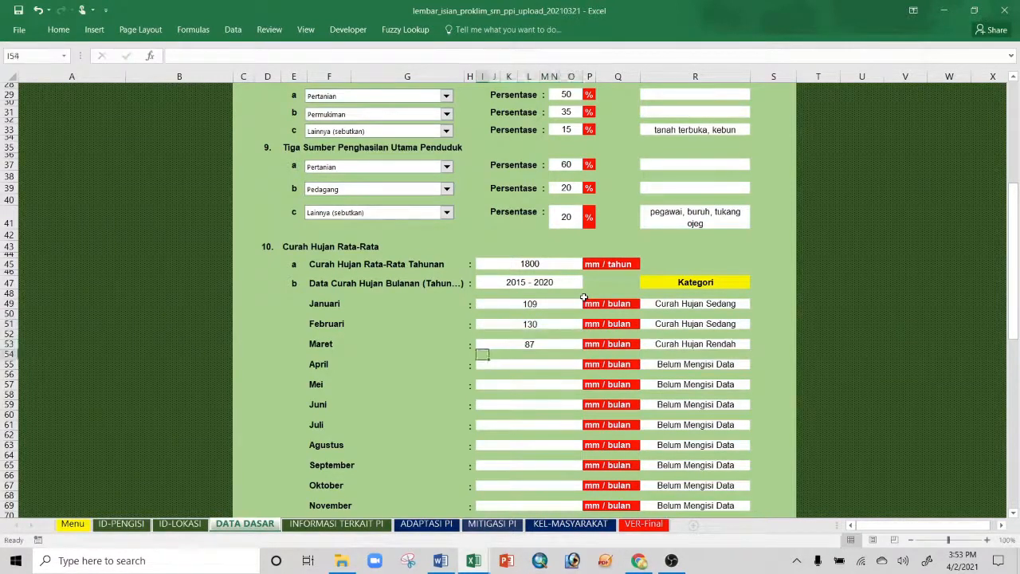
pyautogui.write('159')
pyautogui.press('Return')
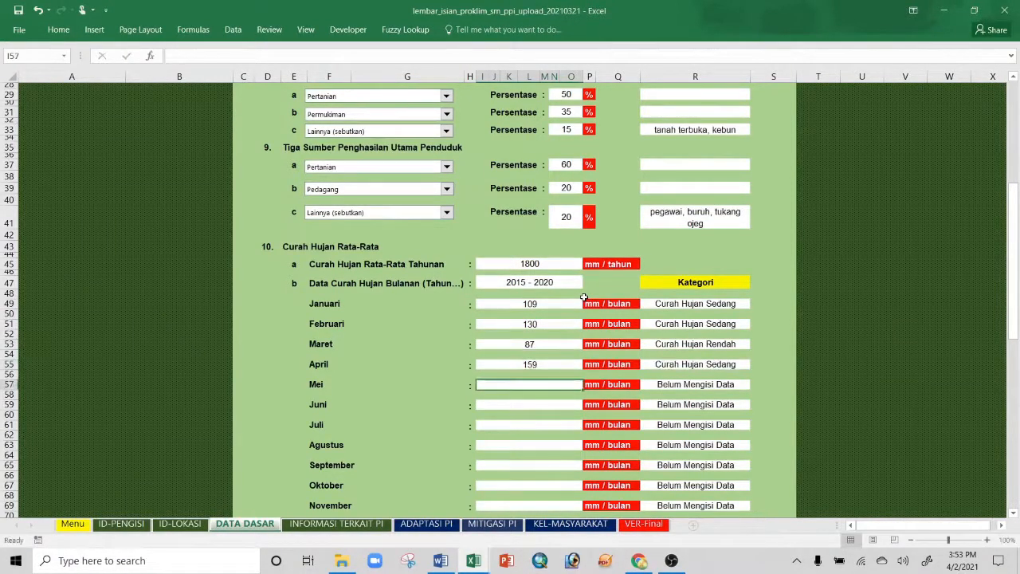
pyautogui.write('116')
pyautogui.press('Return')
pyautogui.write('205')
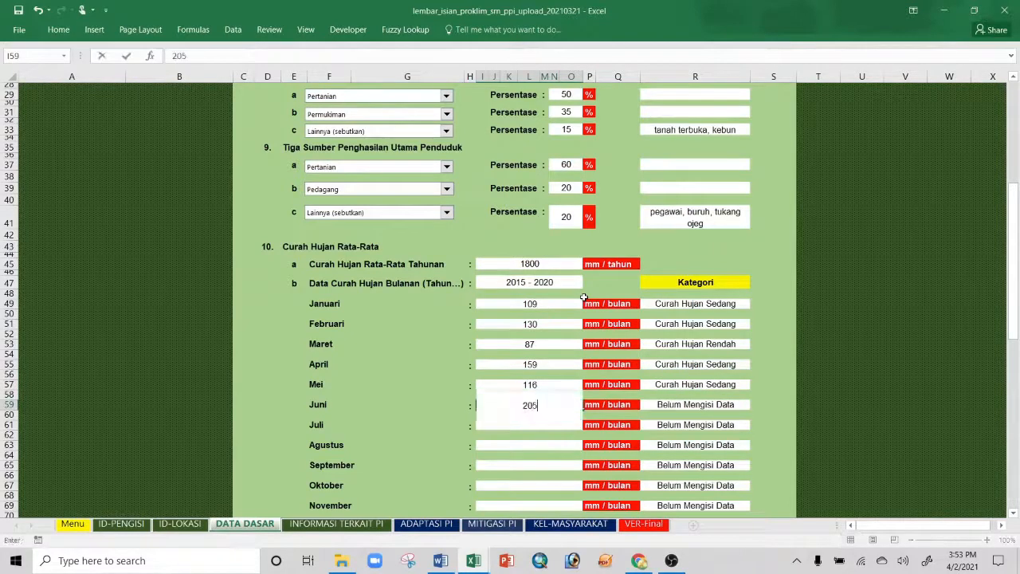
pyautogui.press('Return')
pyautogui.write('244')
pyautogui.press('Return')
# Step: Clear a misplaced entry below Juli, then enter Agustus 68 and September 107 rainfall
pyautogui.write('190')
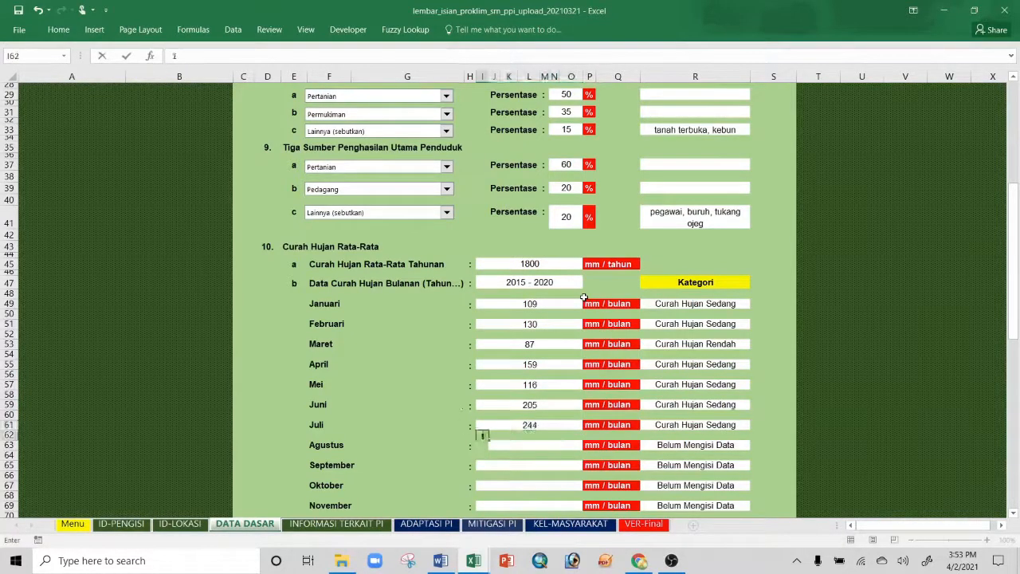
pyautogui.press('Return')
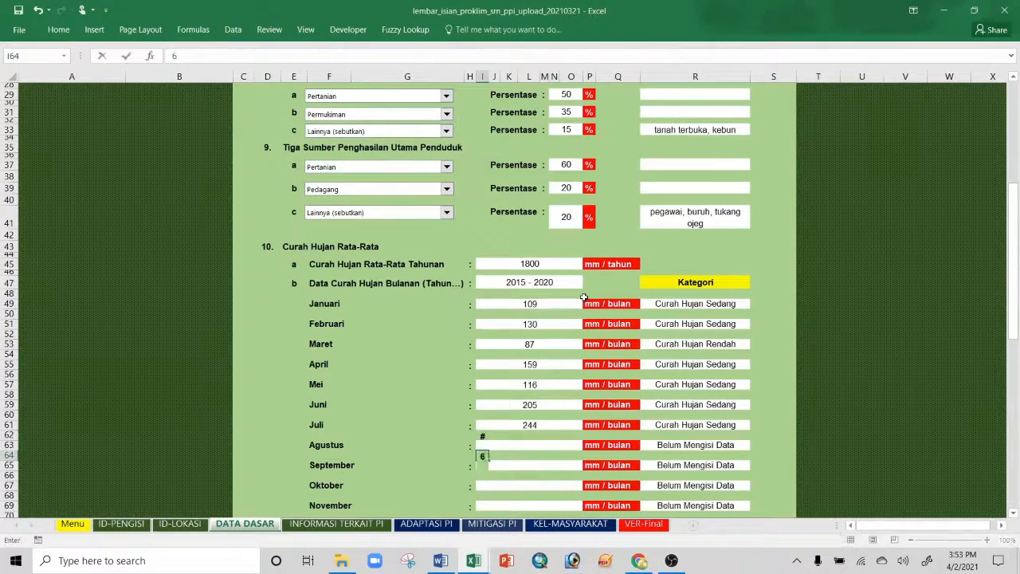
pyautogui.write('150')
pyautogui.press('Return')
pyautogui.press('Up')
pyautogui.press('Up')
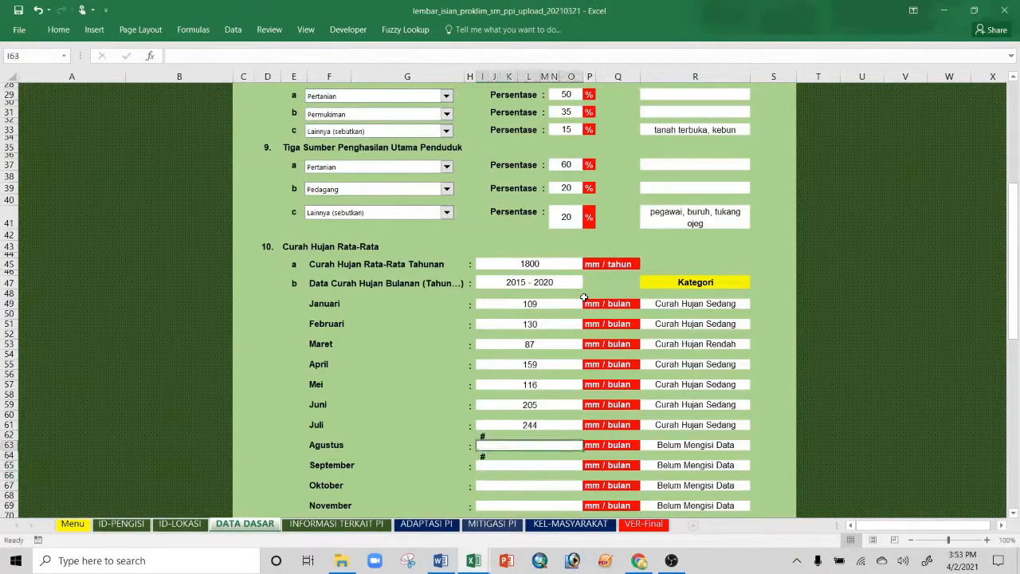
pyautogui.press('Delete')
pyautogui.press('Down')
pyautogui.write('68')
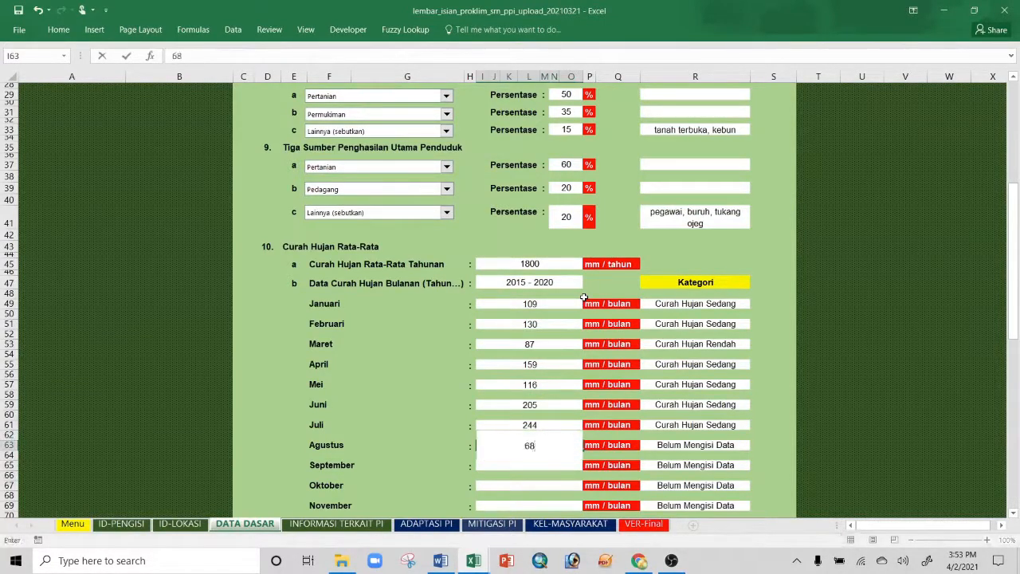
pyautogui.press('Return')
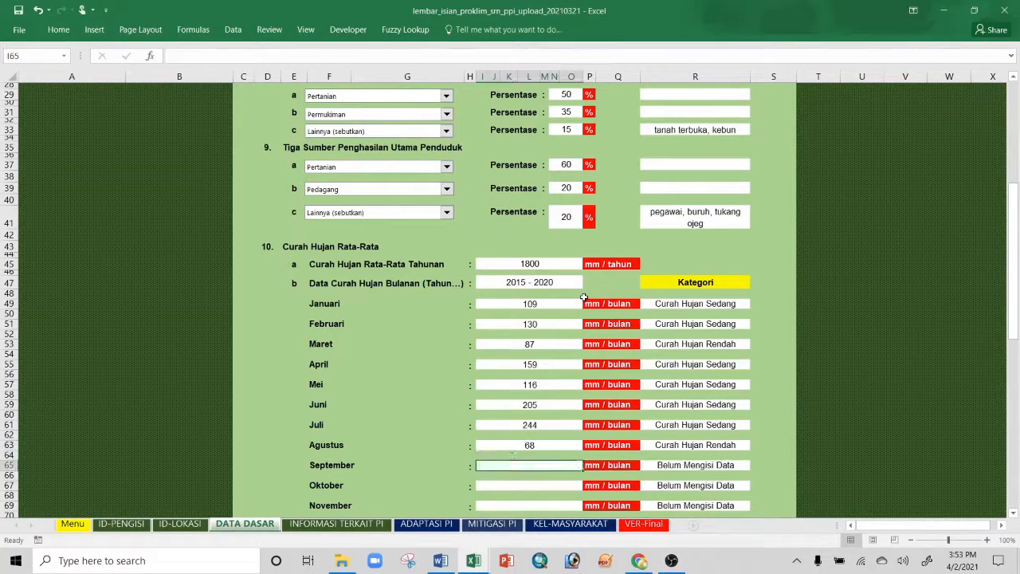
pyautogui.write('107')
pyautogui.press('Return')
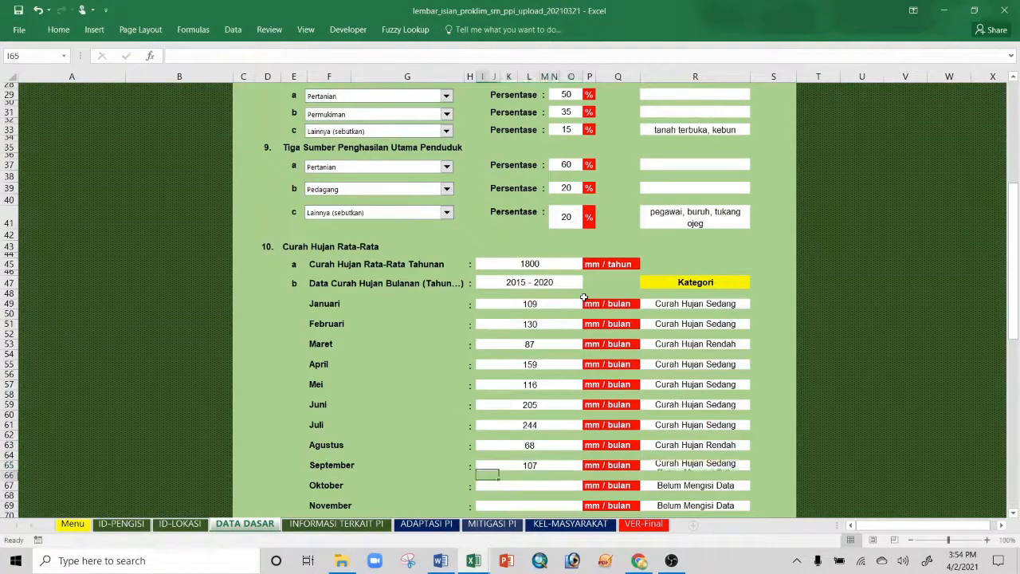
# Step: Enter Oktober 46, November 154 and Desember 236 rainfall
pyautogui.write('46')
pyautogui.press('Return')
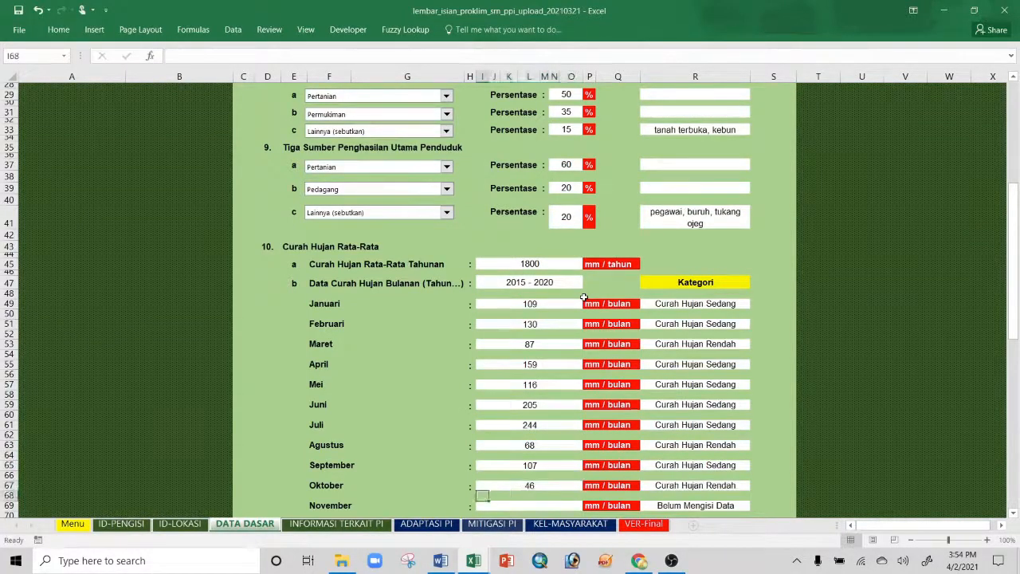
pyautogui.press('Down')
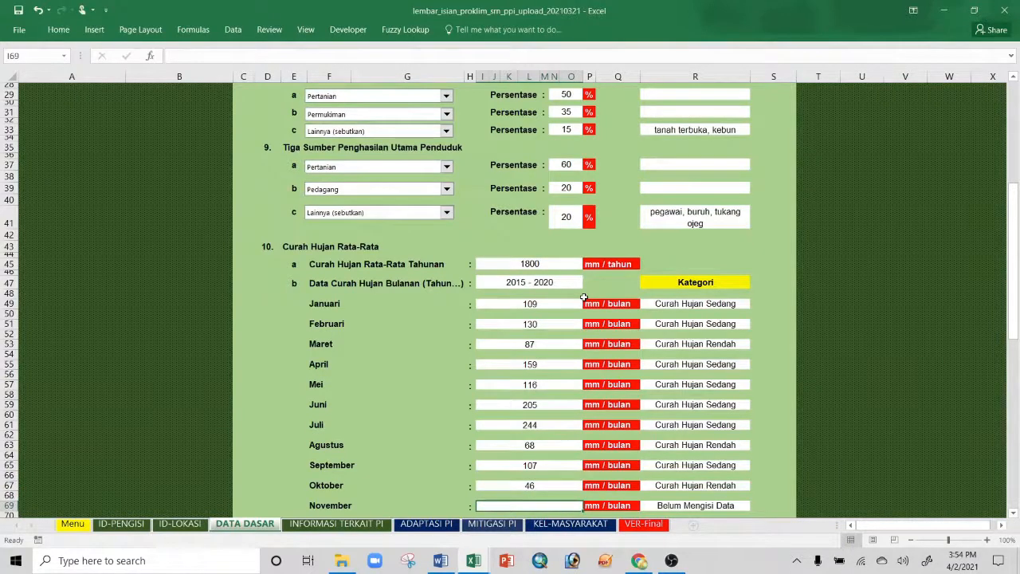
pyautogui.write('154')
pyautogui.press('Return')
pyautogui.press('Down')
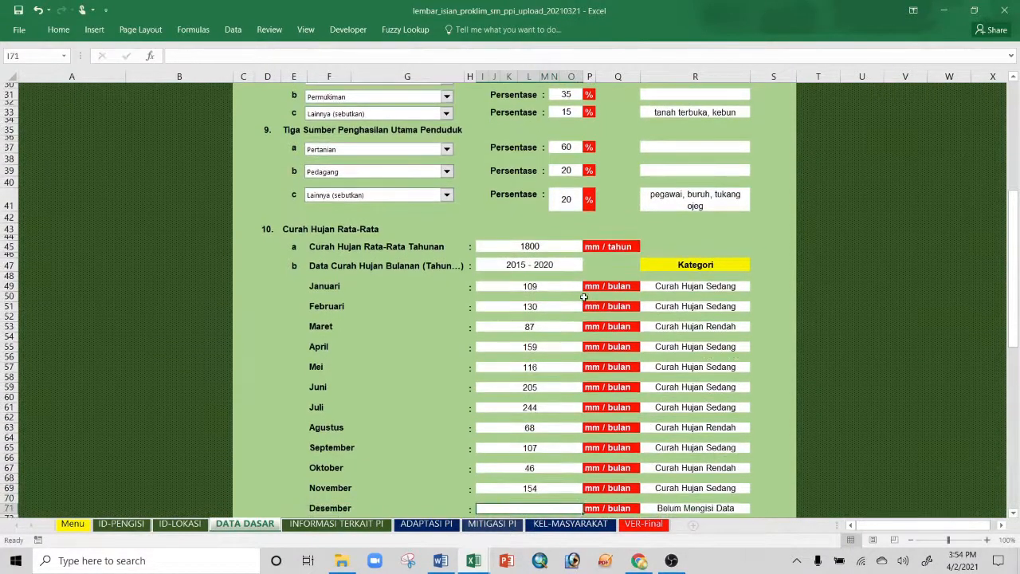
pyautogui.write('236')
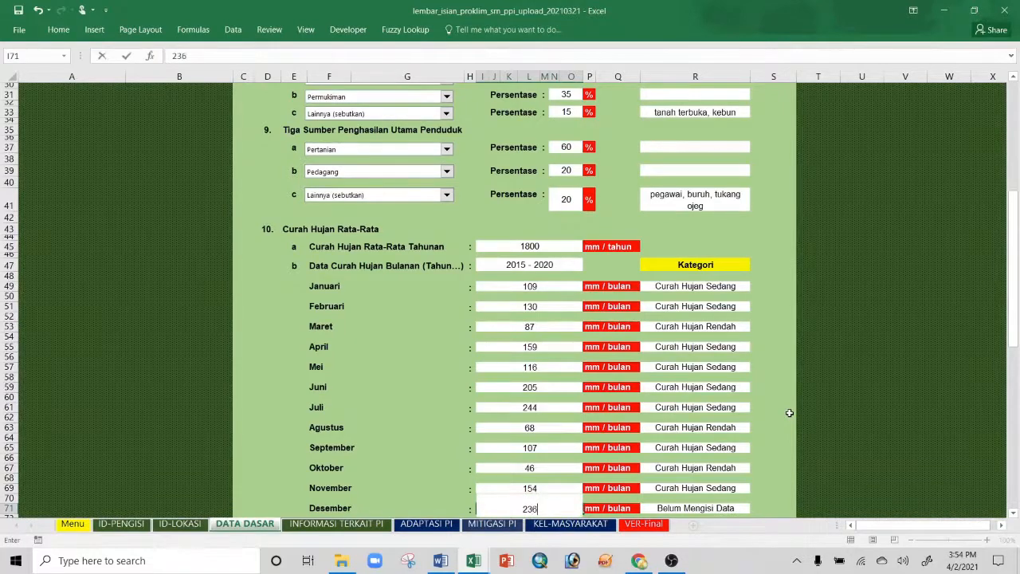
pyautogui.press('Return')
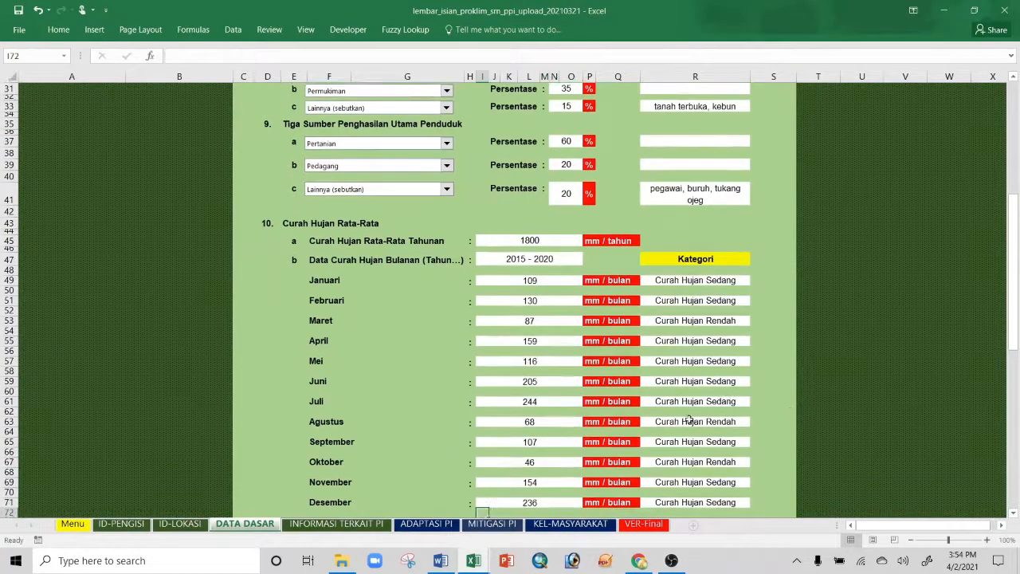
pyautogui.scroll(-3, 574, 415)
# Step: Choose Kecamatan dalam Angka in the rainfall table's Sumber Data dropdown
pyautogui.click(577, 436)
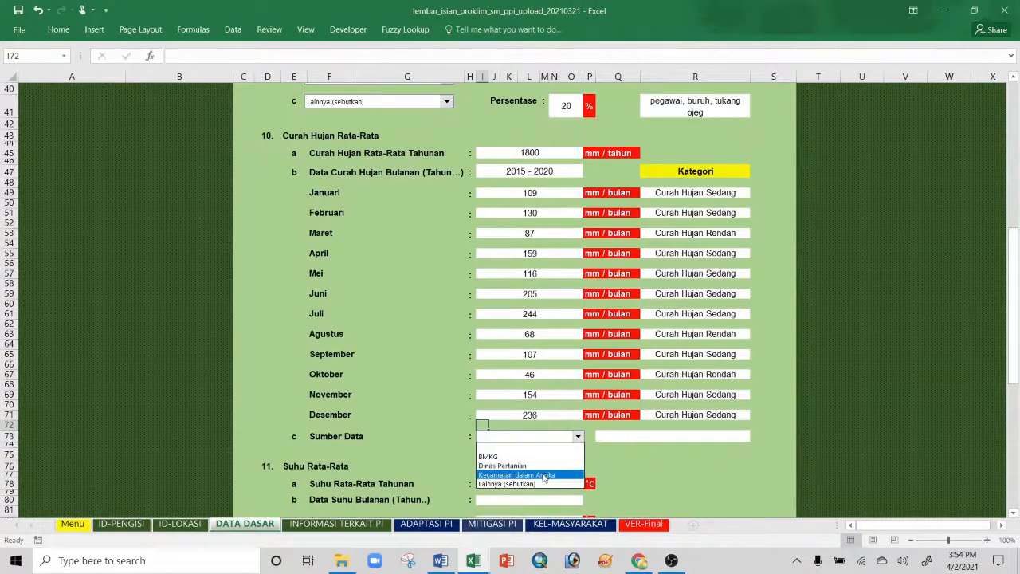
pyautogui.click(609, 436)
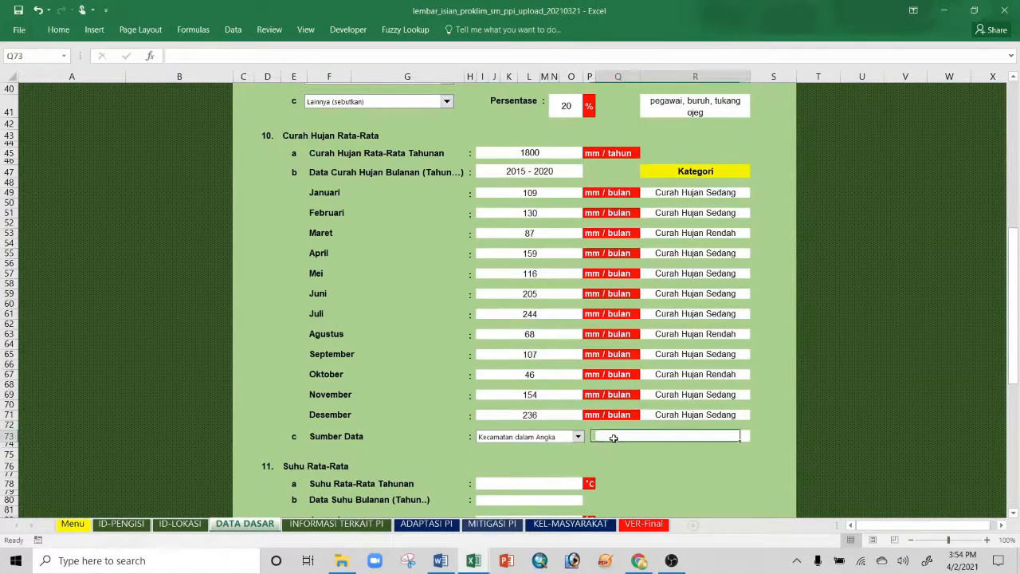
pyautogui.scroll(-4, 606, 431)
pyautogui.scroll(4, 607, 428)
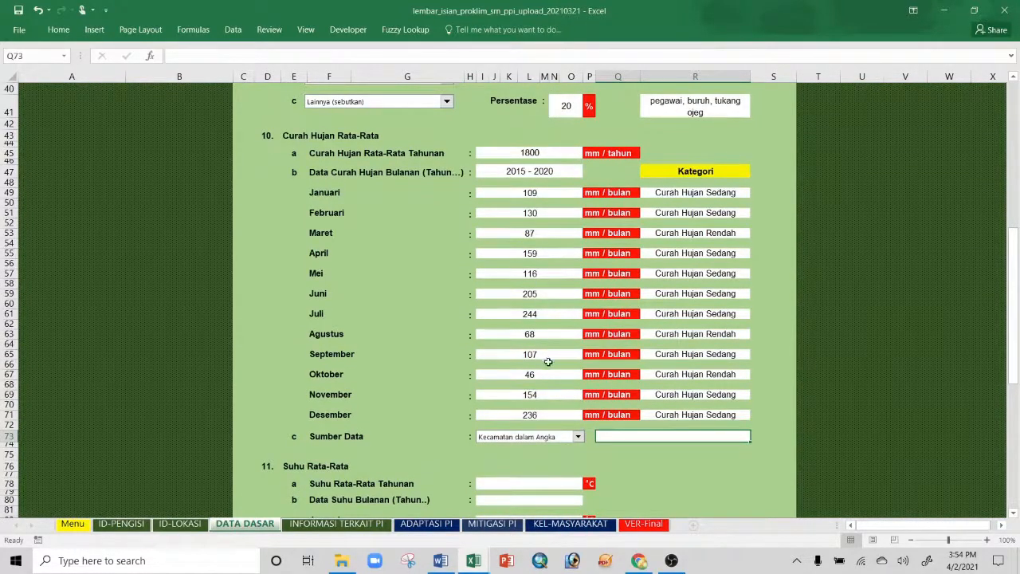
pyautogui.scroll(-4, 548, 374)
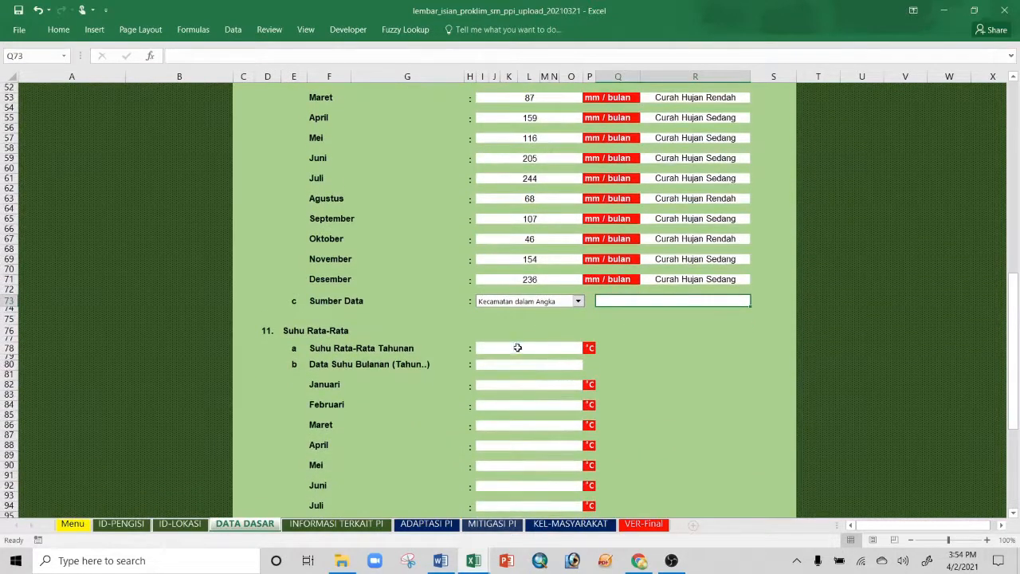
# Step: Set the annual average temperature to 27 and its period to 2015 - 2020
pyautogui.click(517, 348)
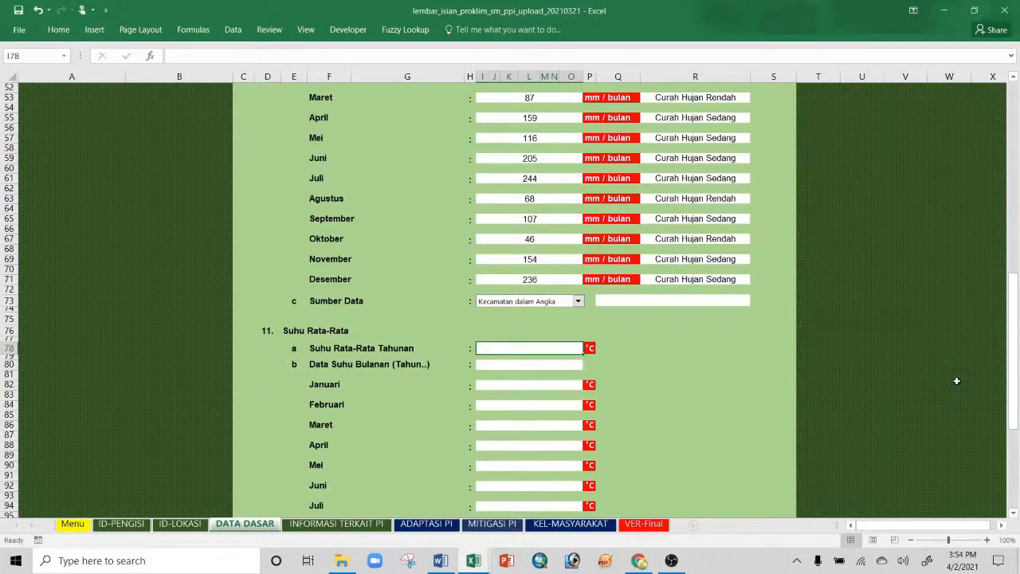
pyautogui.write('27')
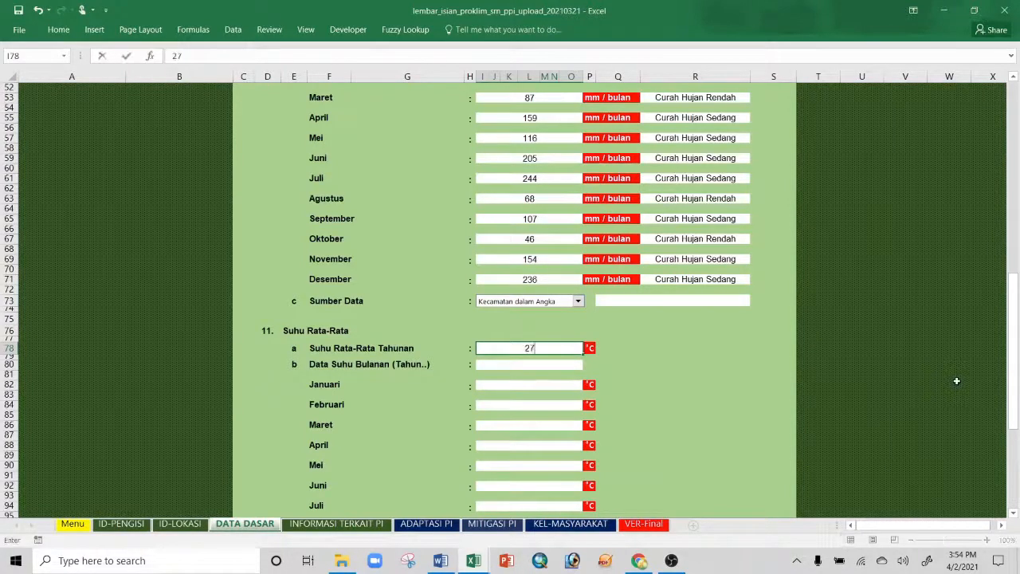
pyautogui.click(536, 366)
pyautogui.write('2015')
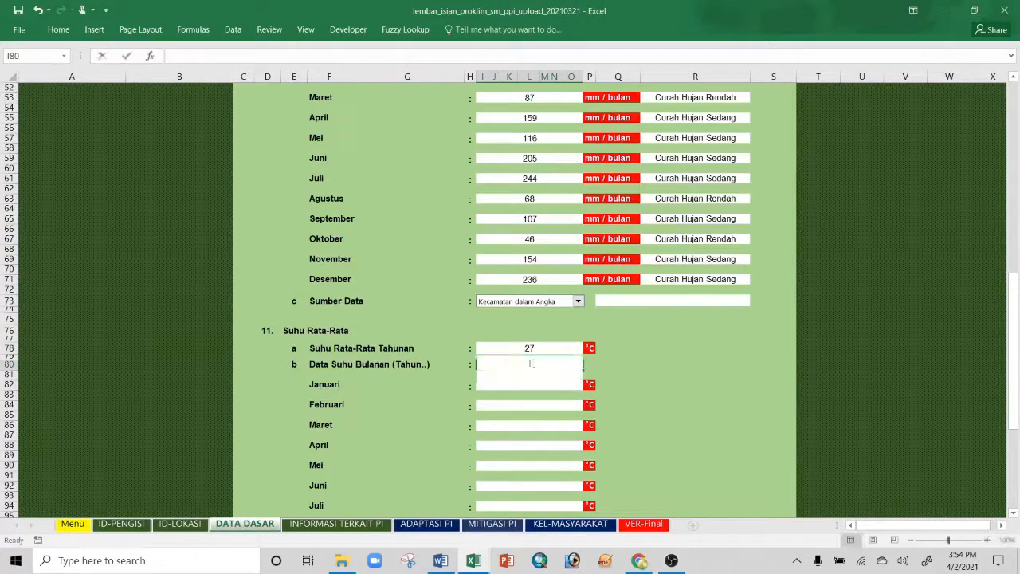
pyautogui.write(' - 2020')
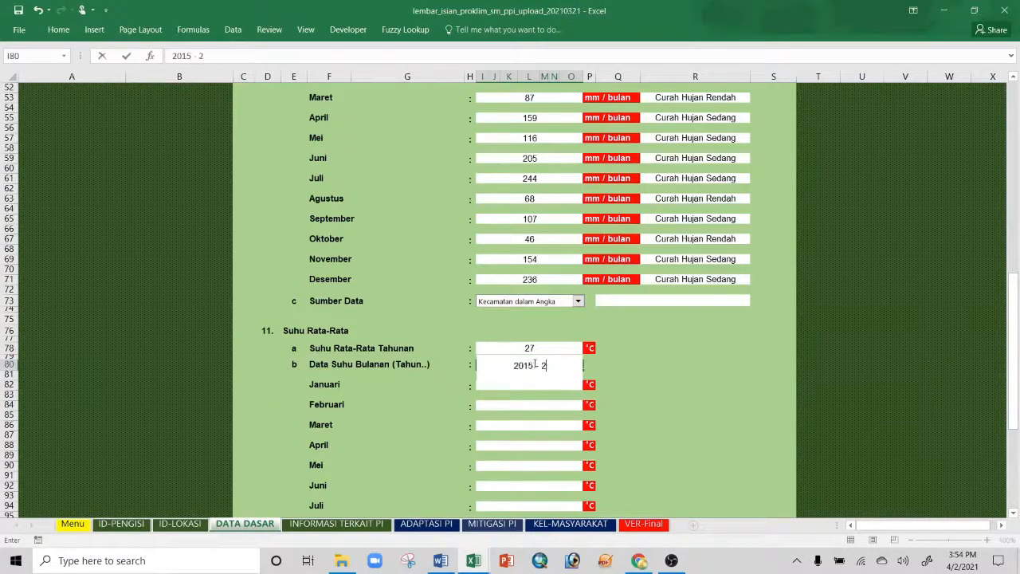
pyautogui.click(547, 384)
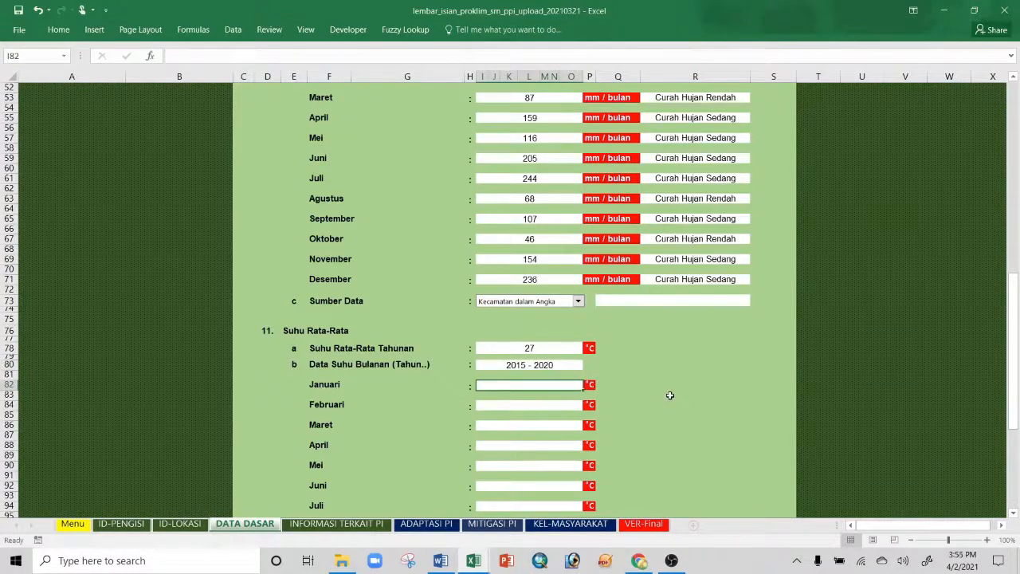
# Step: Enter Januari to Juni temperatures: 27, 26, 27, 27, 28, 27
pyautogui.write('27')
pyautogui.press('Return')
pyautogui.write('26')
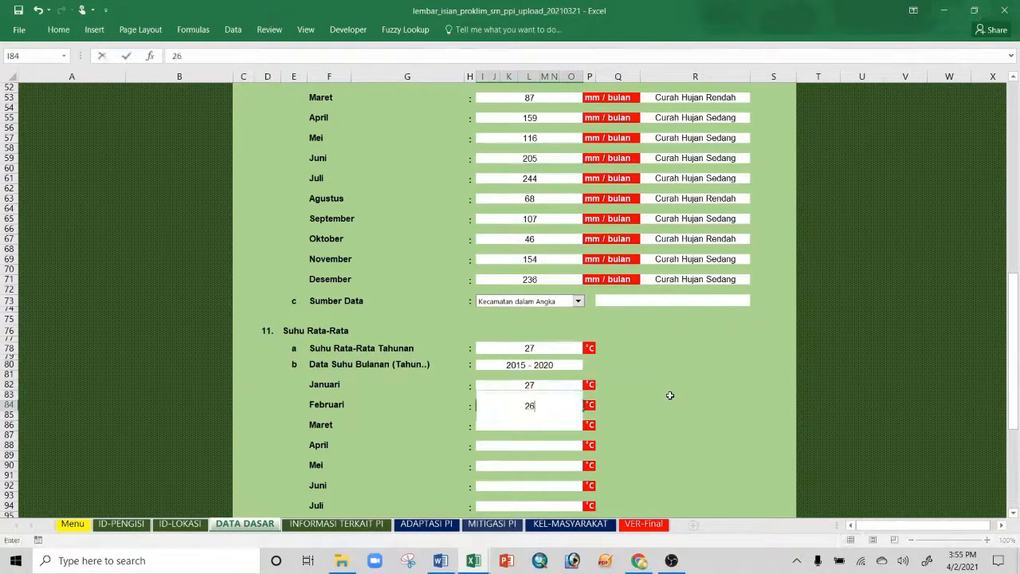
pyautogui.press('Return')
pyautogui.write('27')
pyautogui.press('Return')
pyautogui.write('27')
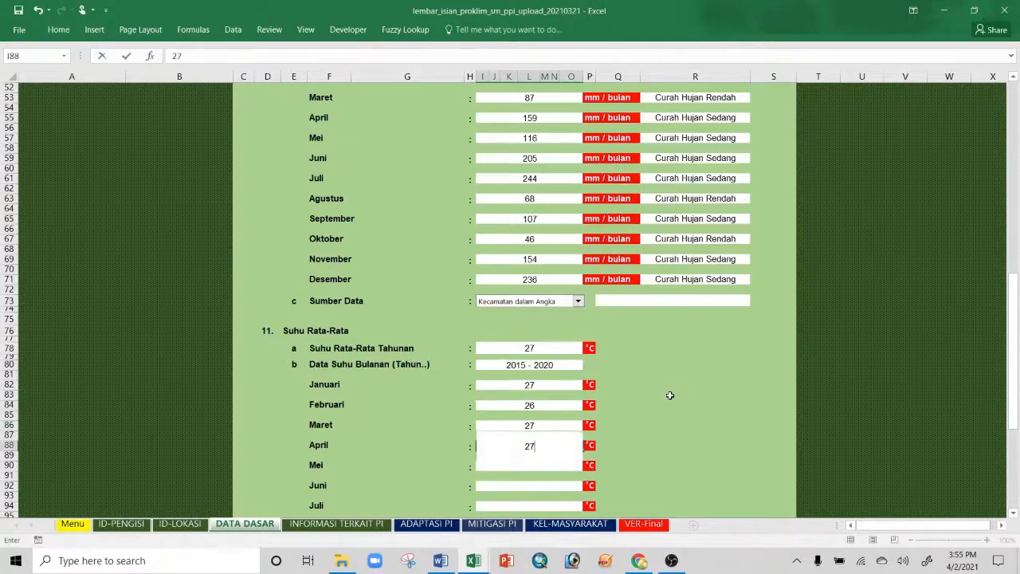
pyautogui.press('Return')
pyautogui.write('28')
pyautogui.press('Return')
pyautogui.write('27')
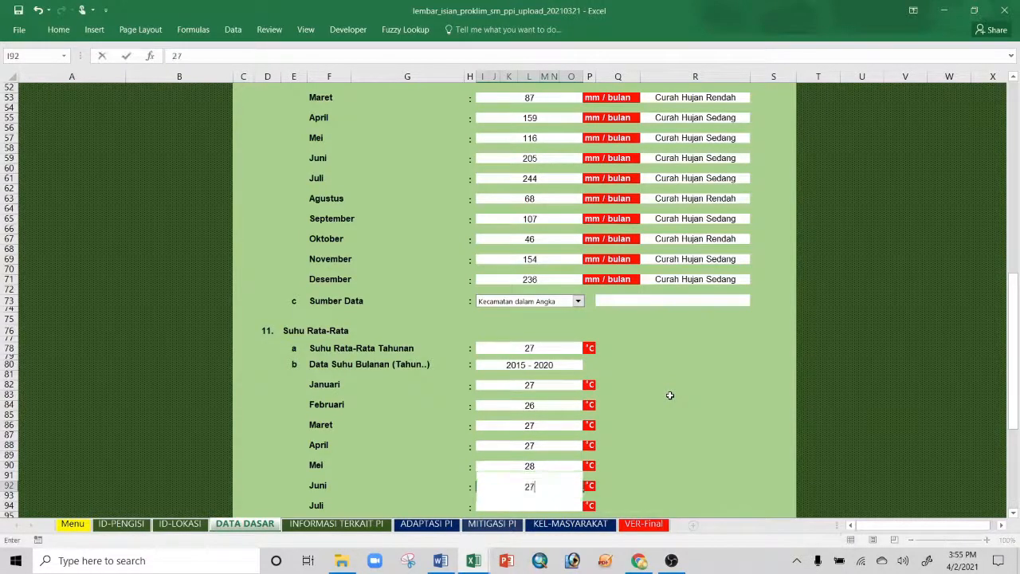
pyautogui.press('Return')
# Step: Enter Juli to Desember temperatures: 27, 26, 27, 27, 27, 28
pyautogui.write('27')
pyautogui.press('Return')
pyautogui.write('2')
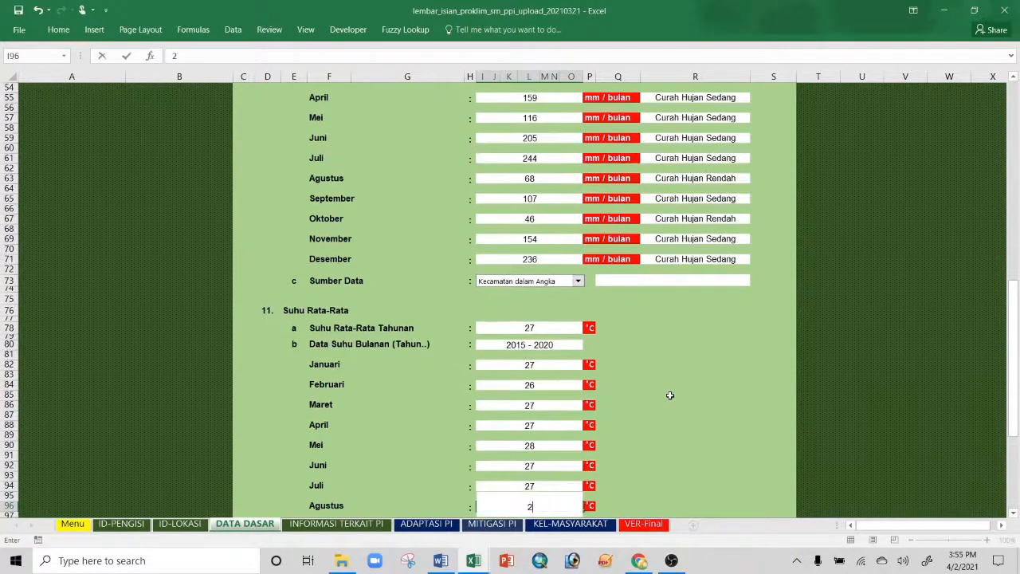
pyautogui.write('6')
pyautogui.press('Return')
pyautogui.write('27')
pyautogui.press('Return')
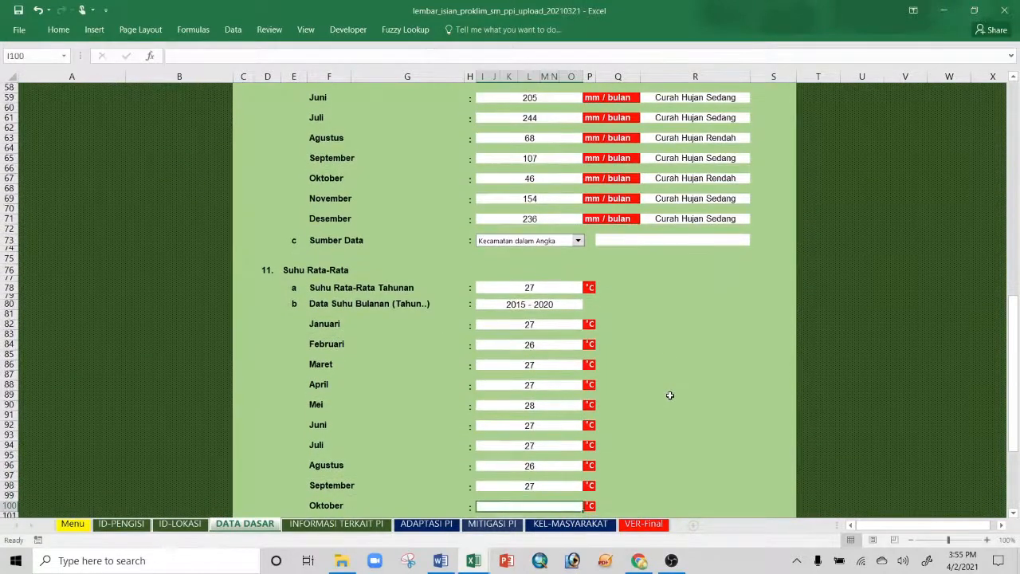
pyautogui.write('27')
pyautogui.press('Return')
pyautogui.write('27')
pyautogui.press('Return')
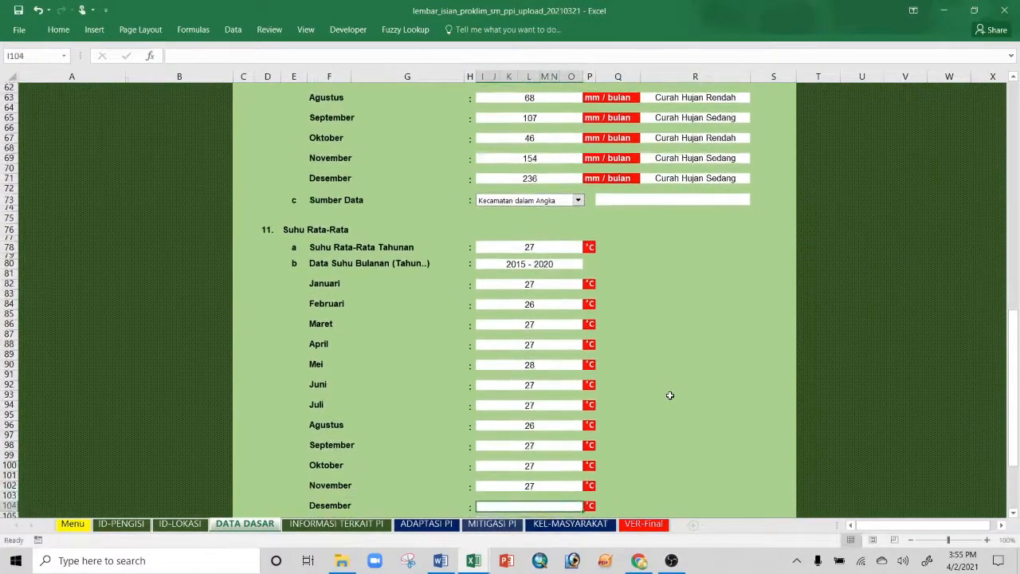
pyautogui.write('28')
pyautogui.press('Return')
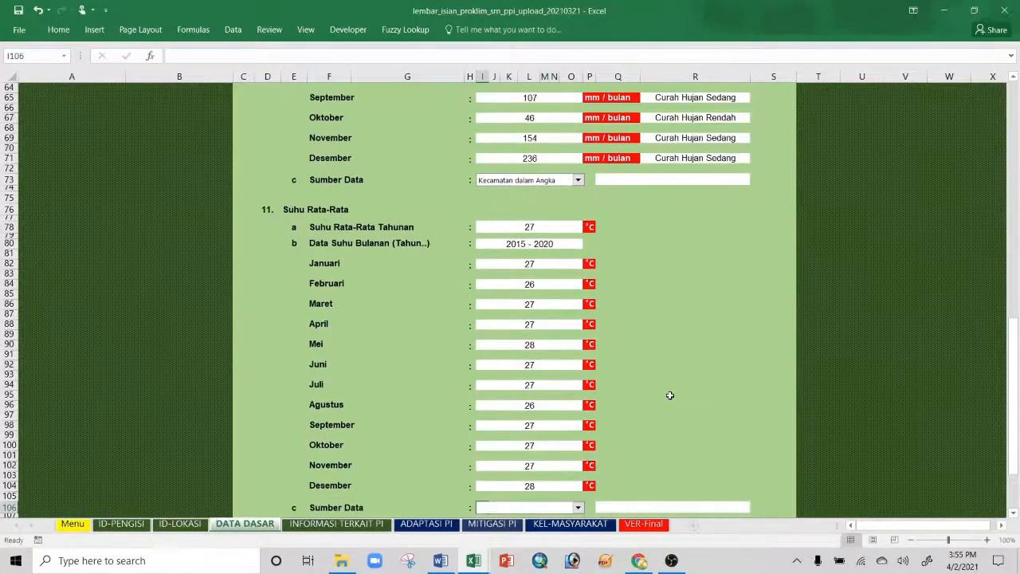
# Step: Set the temperature Sumber Data to Kecamatan dalam Angka and continue to INFORMASI TERKAIT PI
pyautogui.scroll(-2, 652, 447)
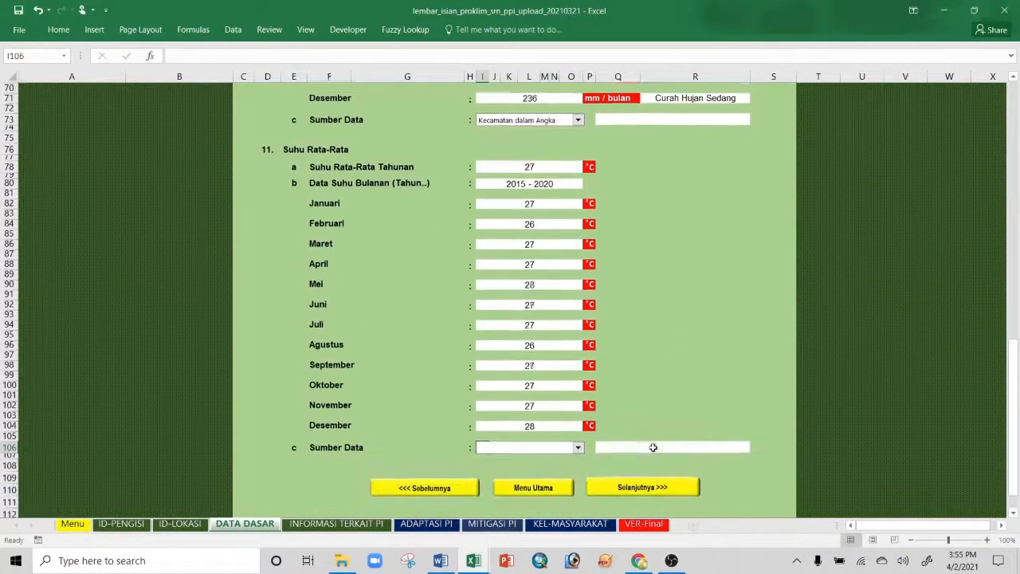
pyautogui.click(578, 447)
pyautogui.click(539, 485)
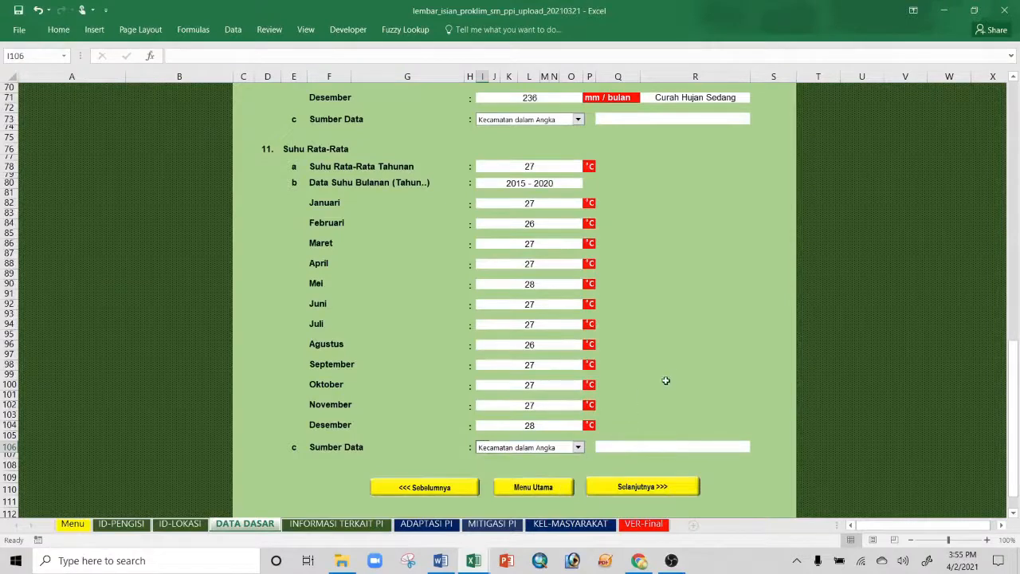
pyautogui.scroll(12, 665, 381)
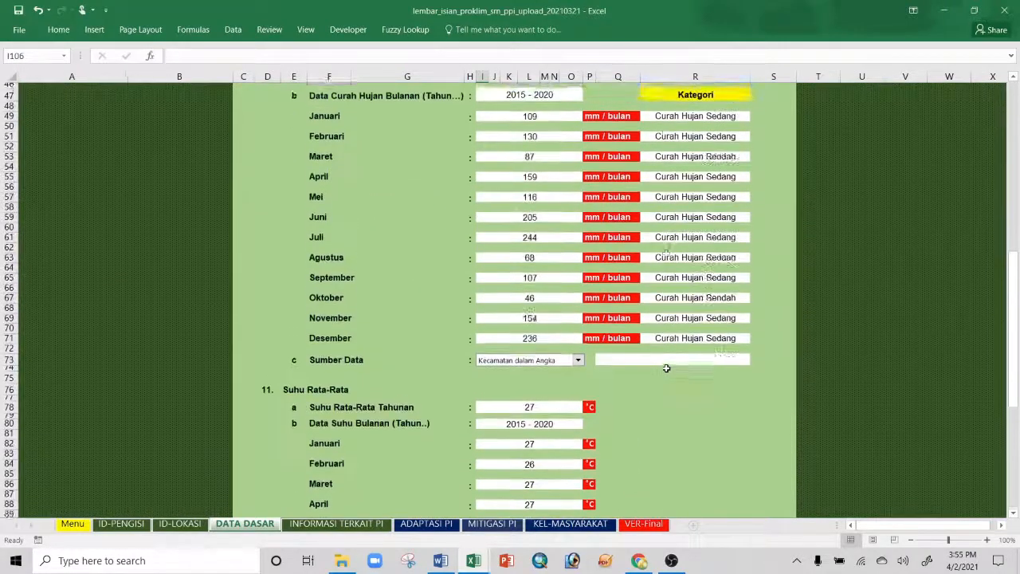
pyautogui.scroll(-14, 666, 369)
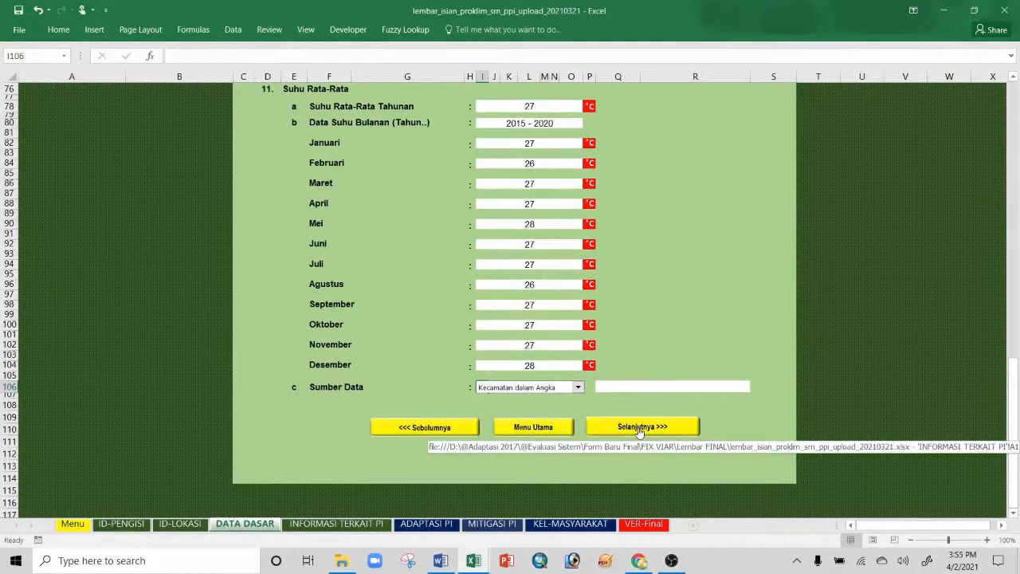
pyautogui.click(639, 428)
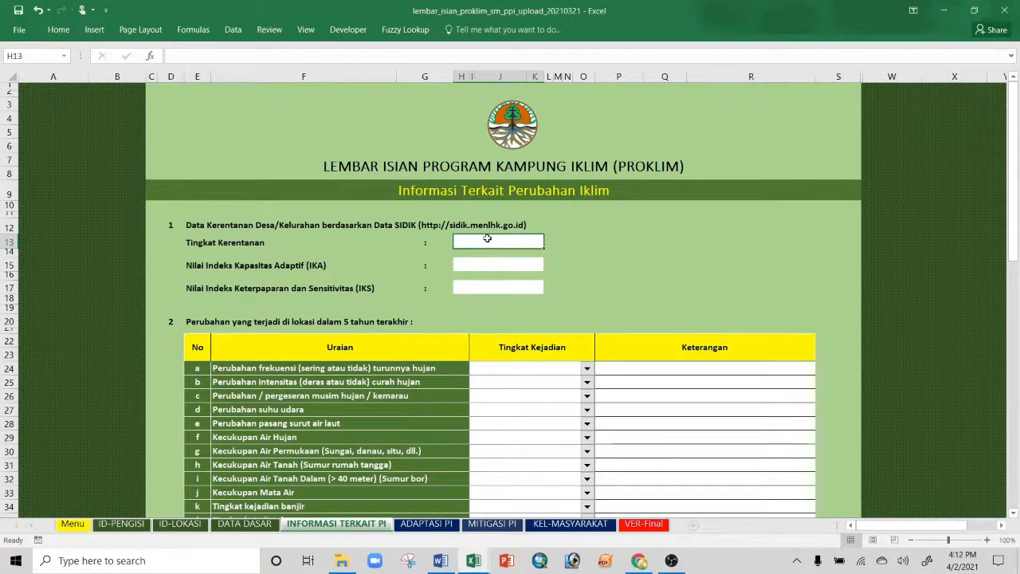
pyautogui.write('3')
pyautogui.click(503, 262)
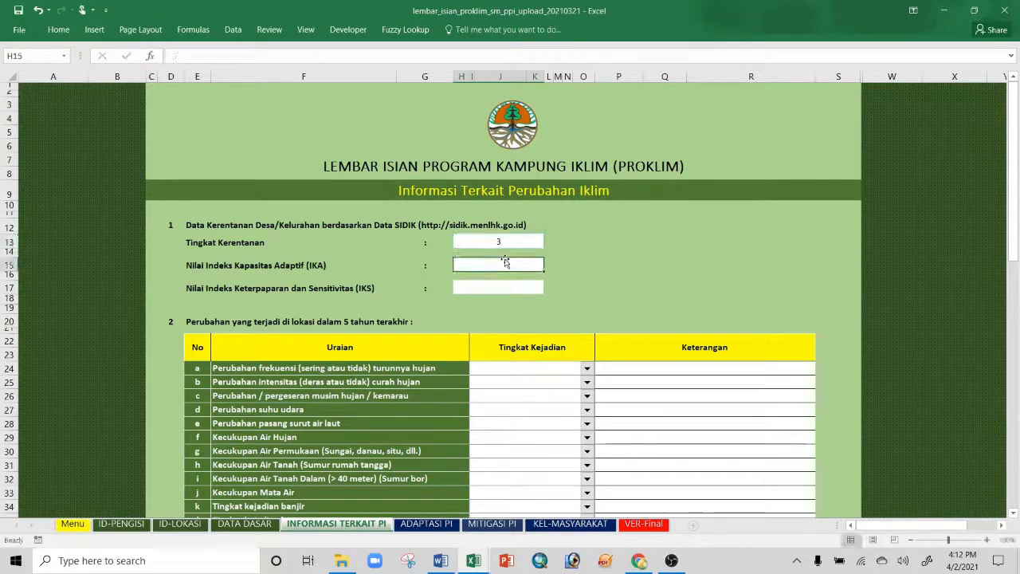
pyautogui.write('0,571')
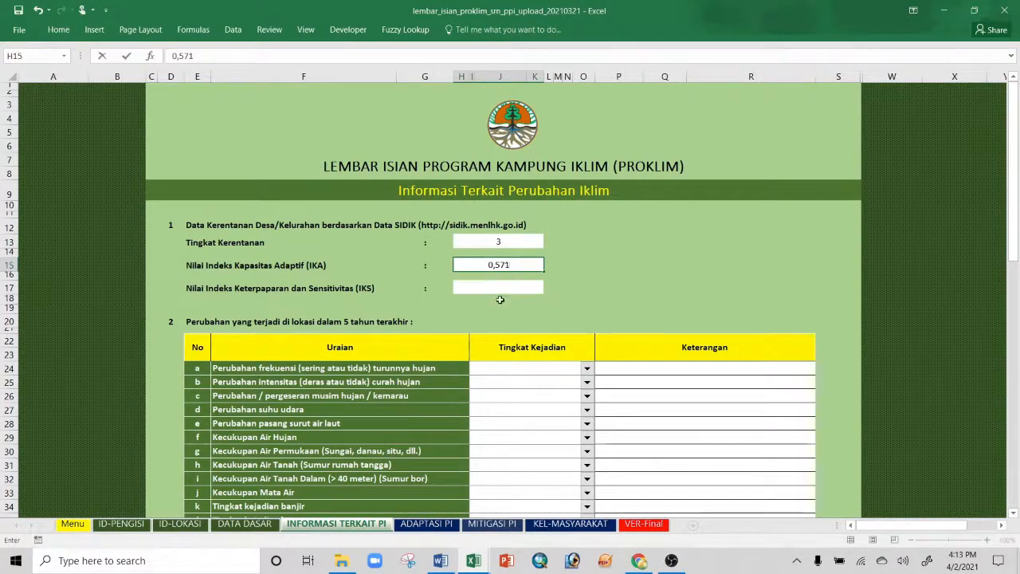
pyautogui.click(499, 287)
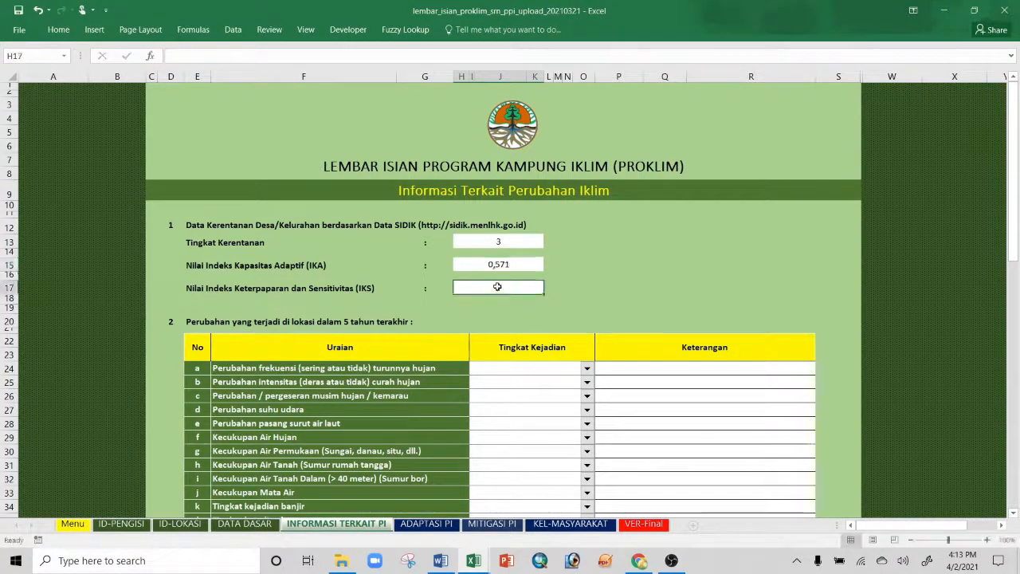
pyautogui.write('0,623')
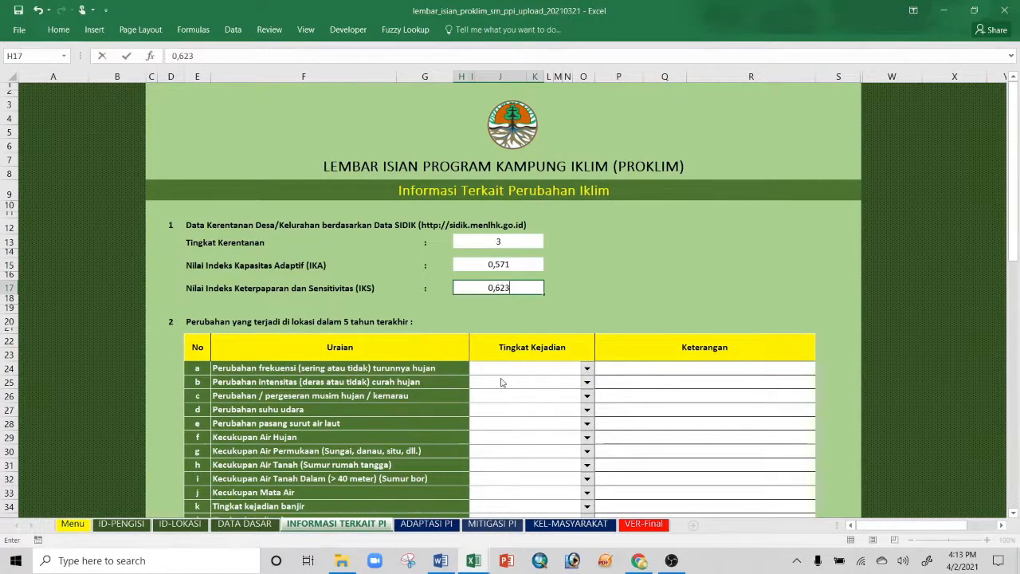
pyautogui.scroll(-2, 502, 383)
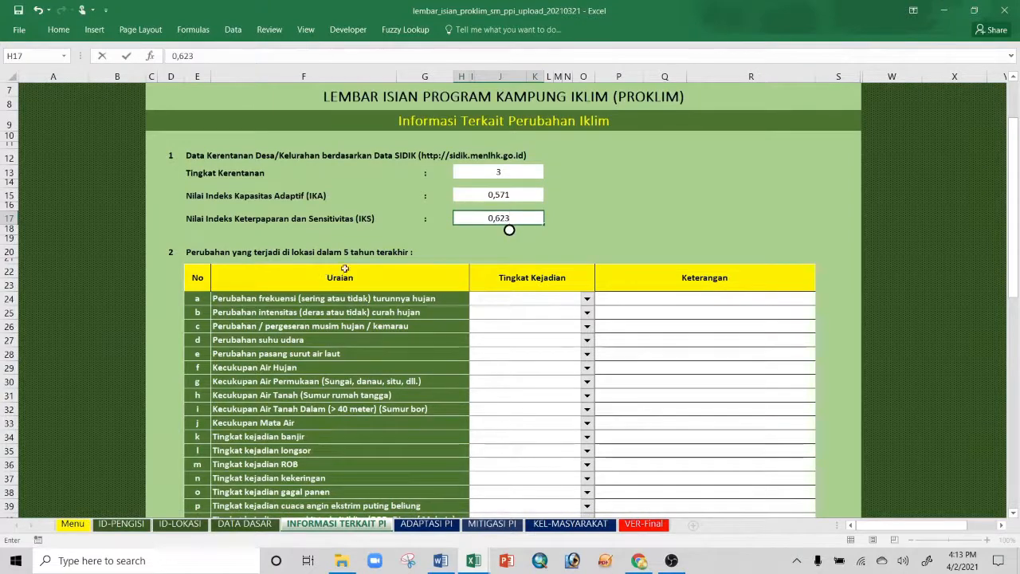
pyautogui.scroll(-1, 465, 324)
pyautogui.scroll(-1, 466, 327)
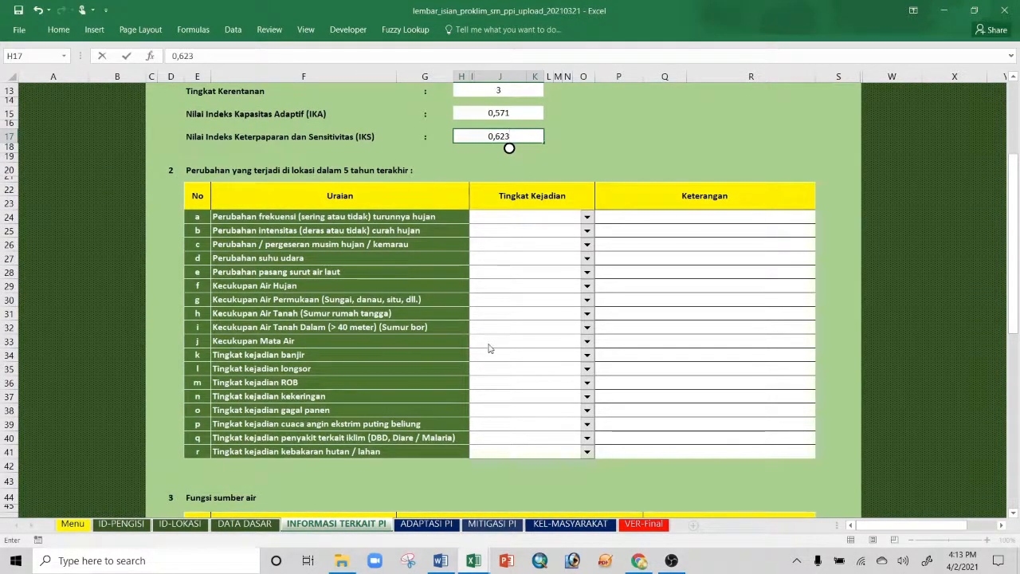
# Step: Set Tingkat Kejadian for rows a–d to Bertambah, Bertambah, Ya, Ya
pyautogui.click(585, 220)
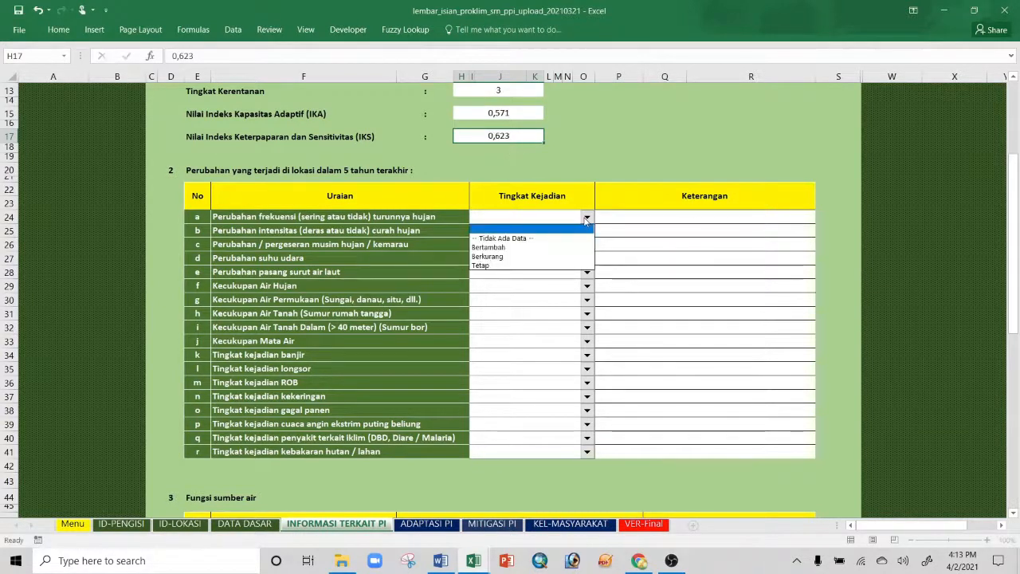
pyautogui.click(497, 248)
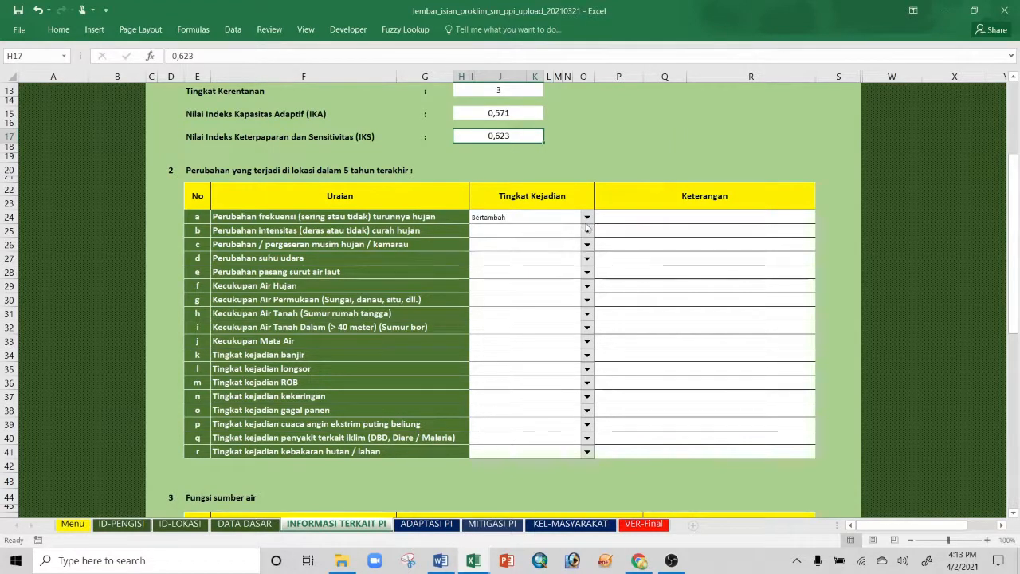
pyautogui.click(586, 230)
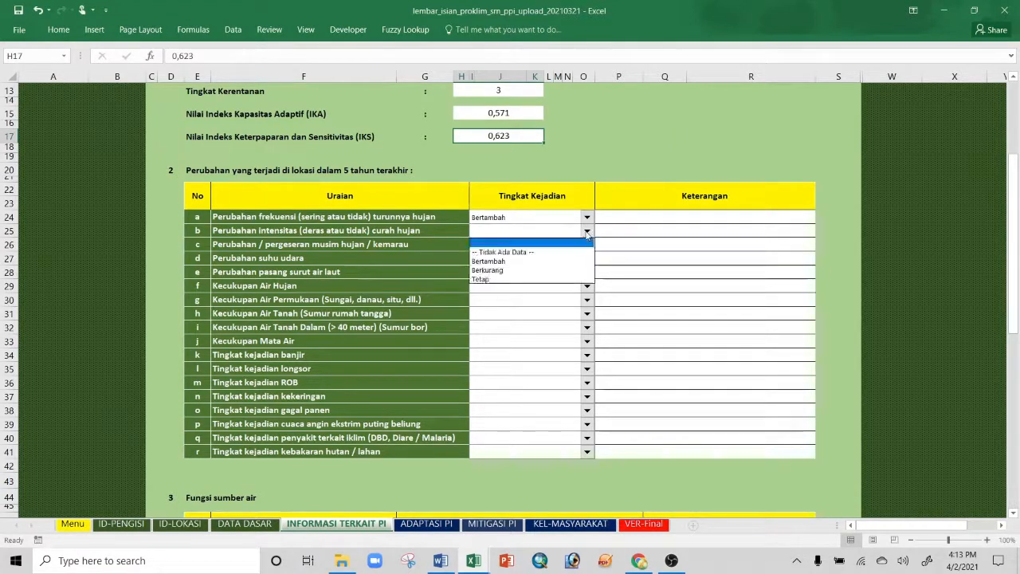
pyautogui.click(526, 262)
pyautogui.click(586, 243)
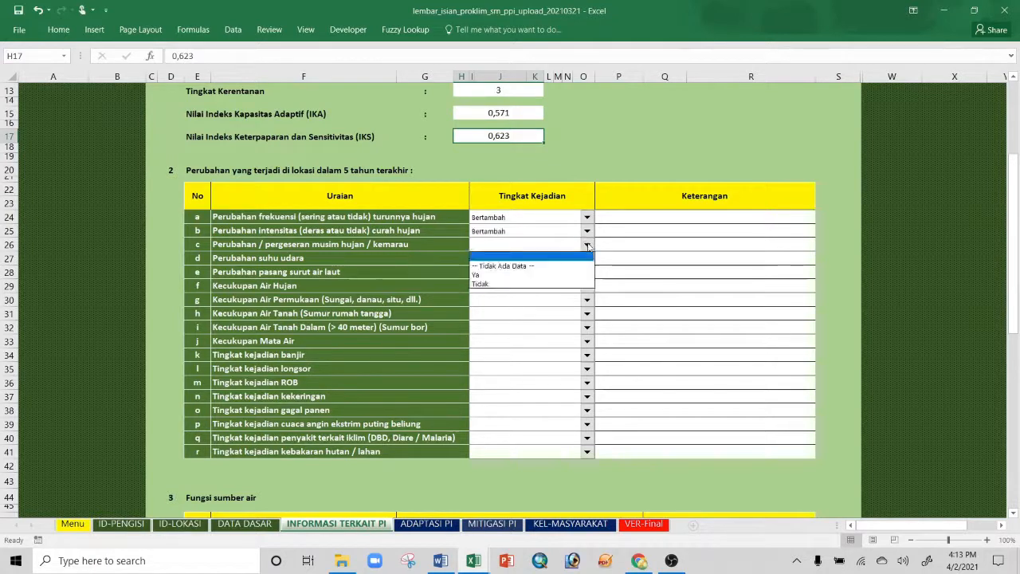
pyautogui.click(524, 275)
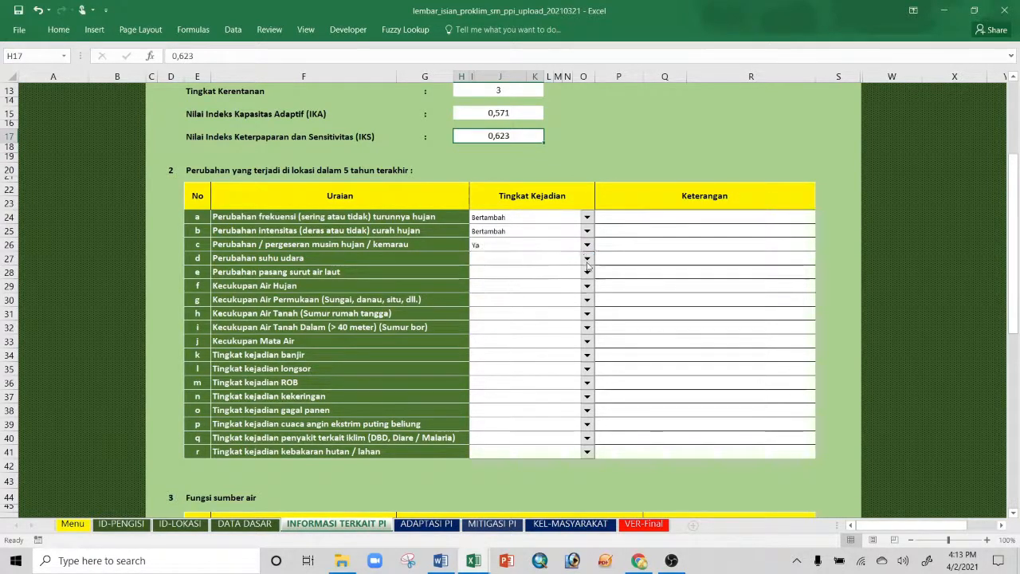
pyautogui.click(587, 265)
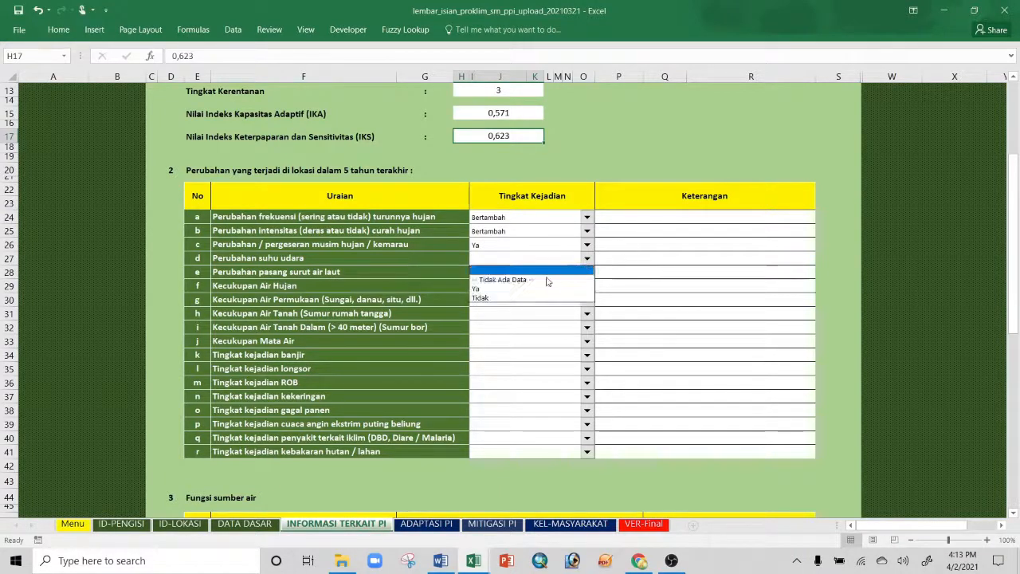
pyautogui.click(532, 290)
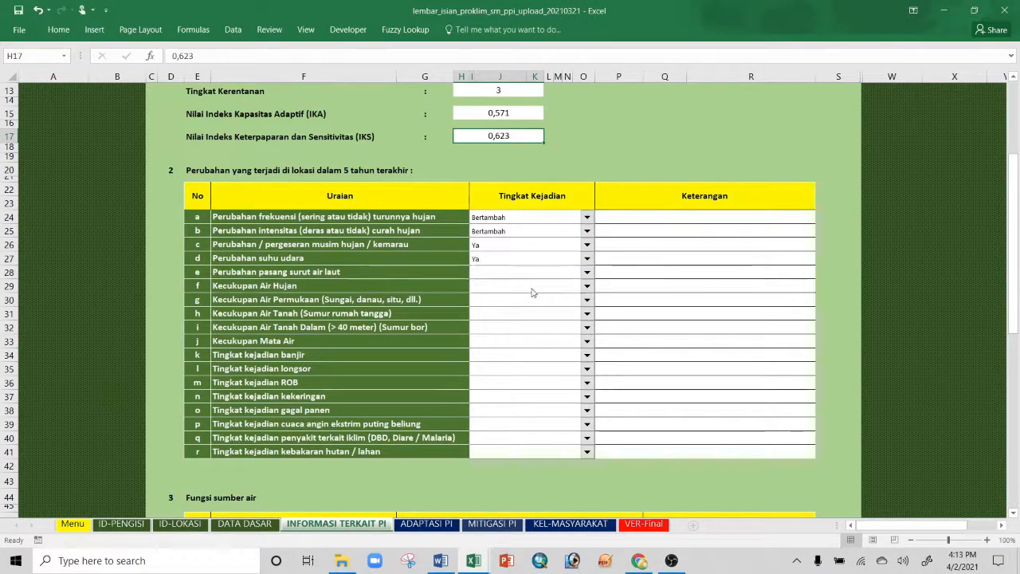
# Step: Set Tingkat Kejadian to Tidak for row e and Bertambah for rows f and g
pyautogui.click(586, 275)
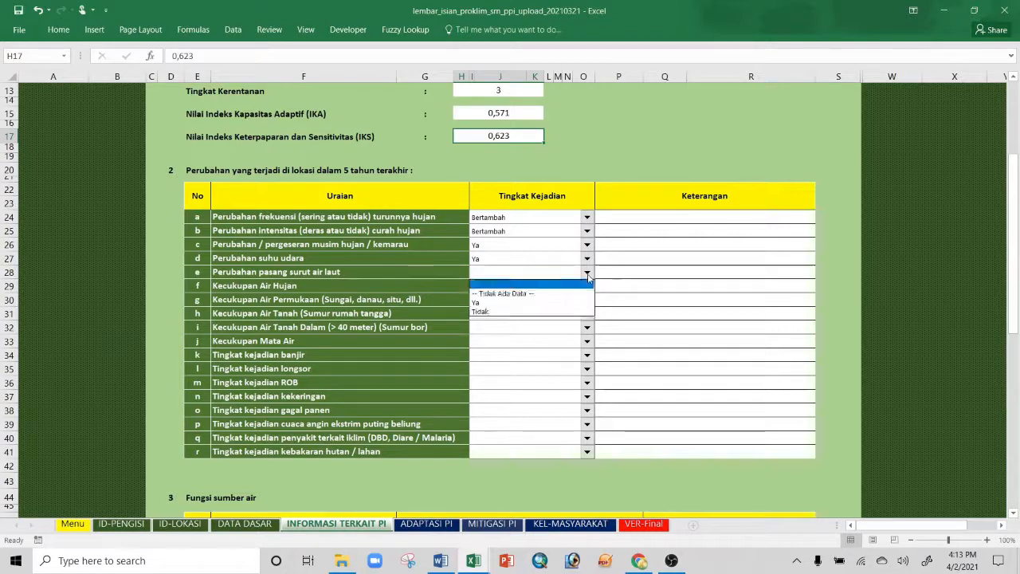
pyautogui.click(511, 312)
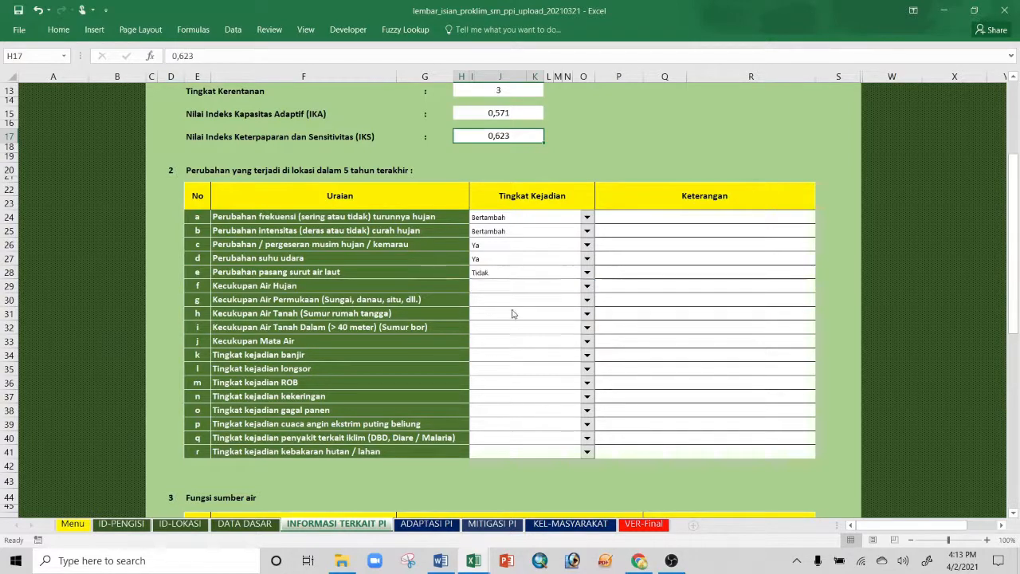
pyautogui.click(587, 287)
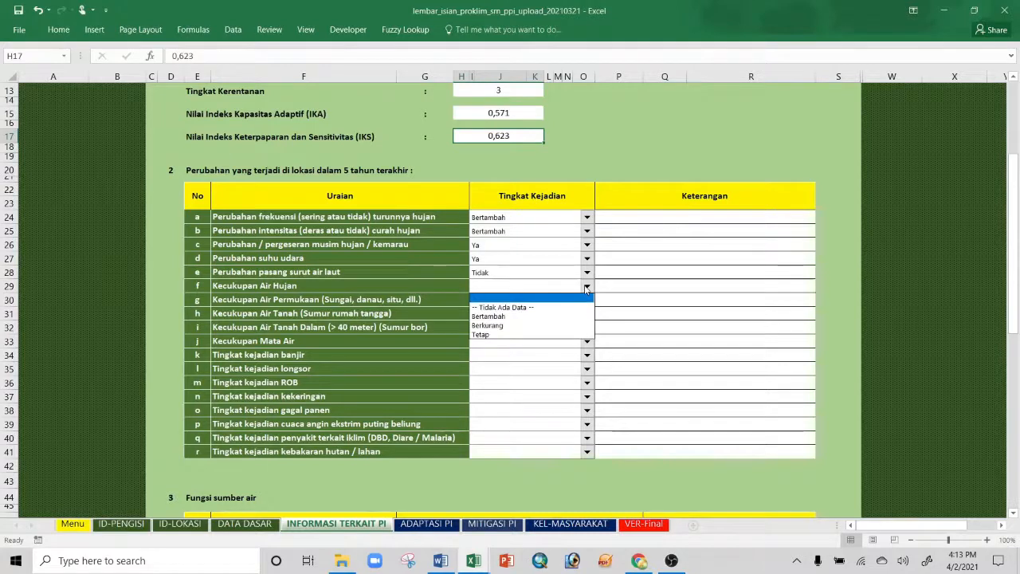
pyautogui.click(507, 317)
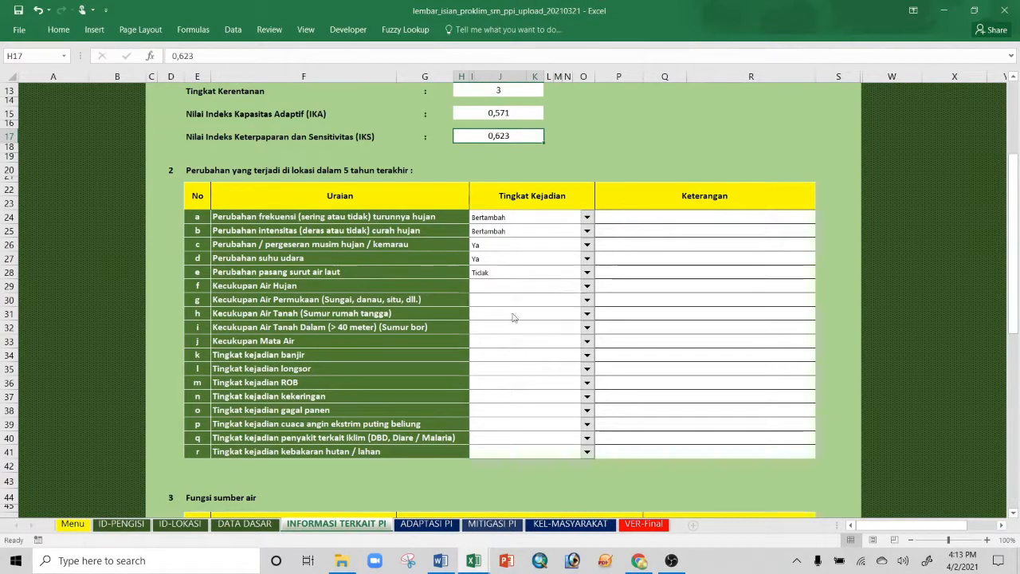
pyautogui.click(587, 302)
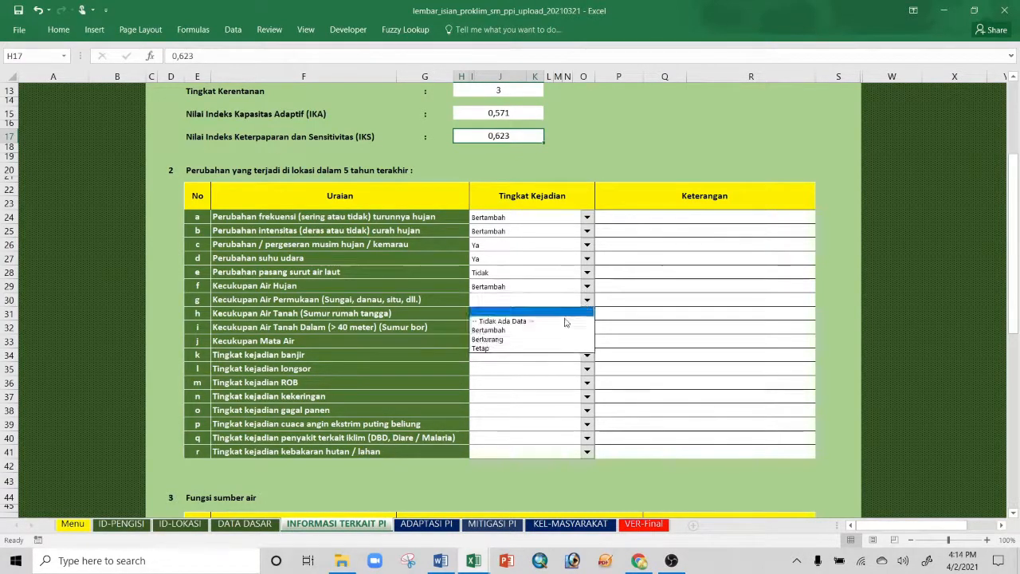
pyautogui.click(546, 334)
pyautogui.click(587, 313)
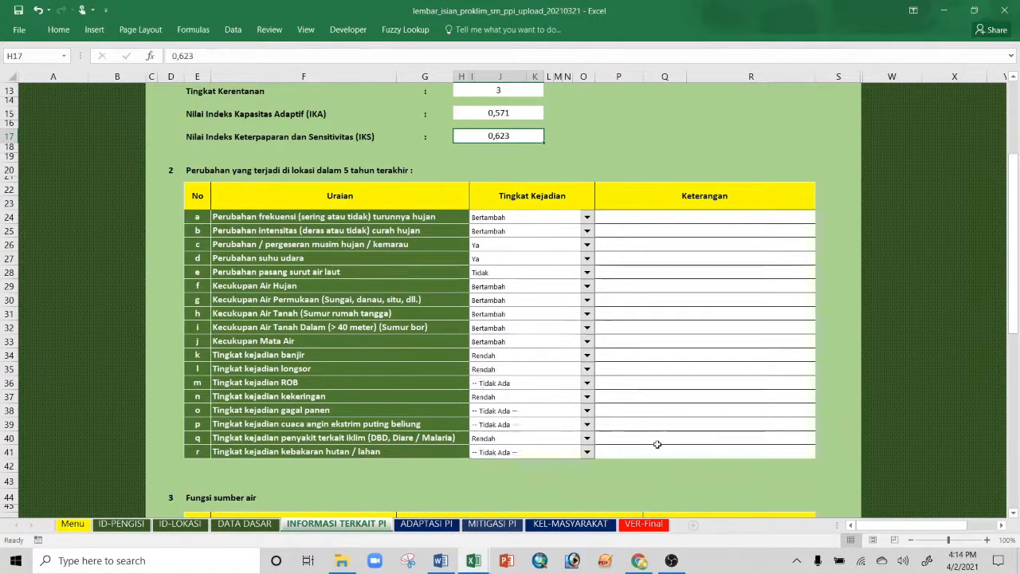
# Step: Choose Rumah Tangga as the Fungsi for the water sources, including Air Tanah Dalam and Mata Air
pyautogui.scroll(-5, 656, 444)
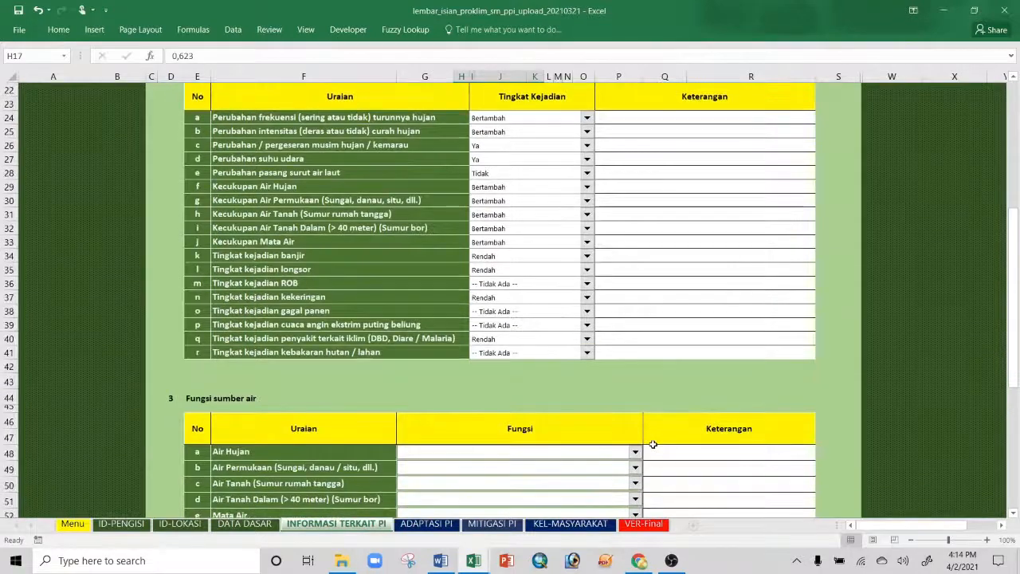
pyautogui.scroll(-1, 652, 444)
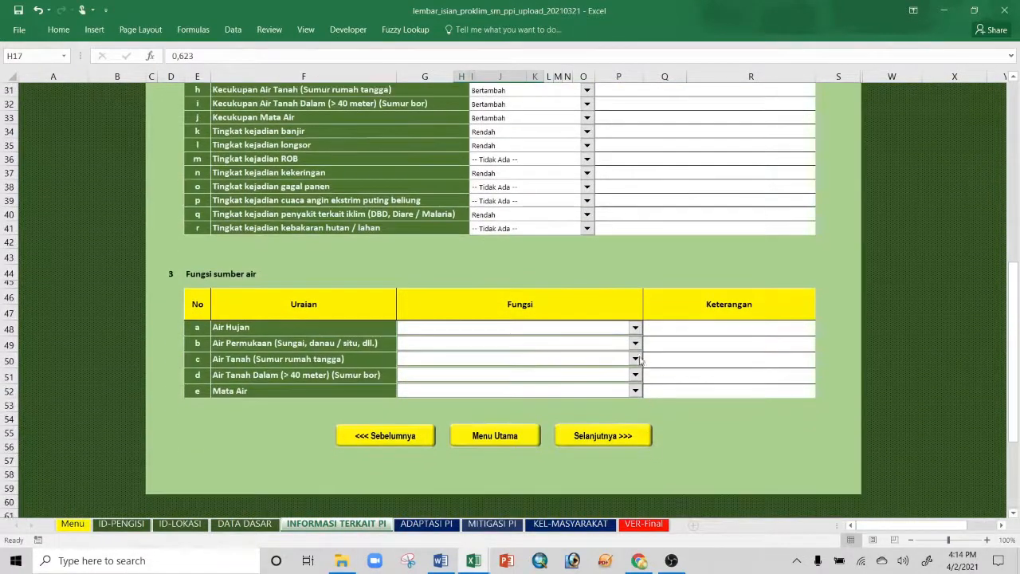
pyautogui.click(633, 328)
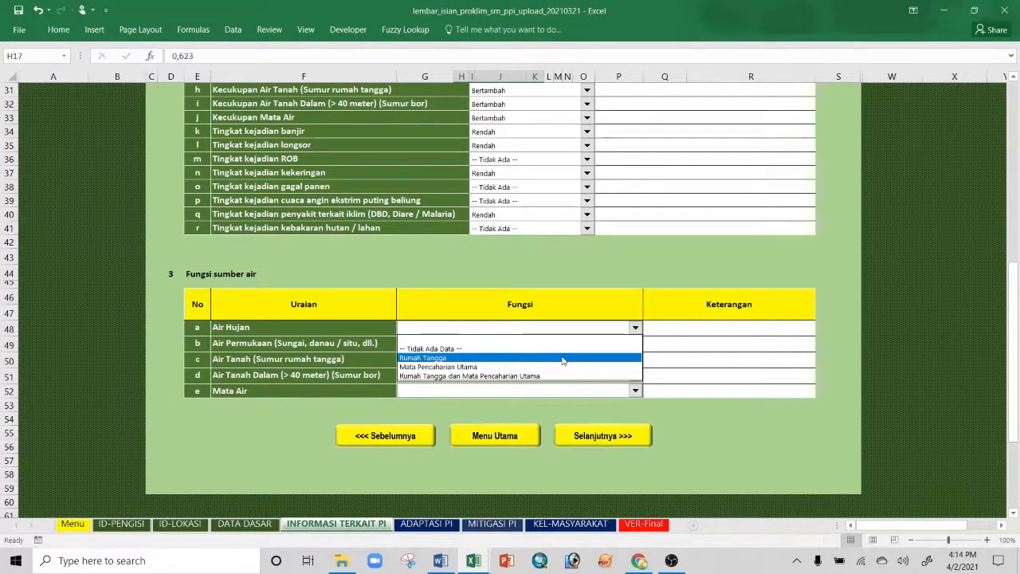
pyautogui.click(635, 329)
pyautogui.click(635, 328)
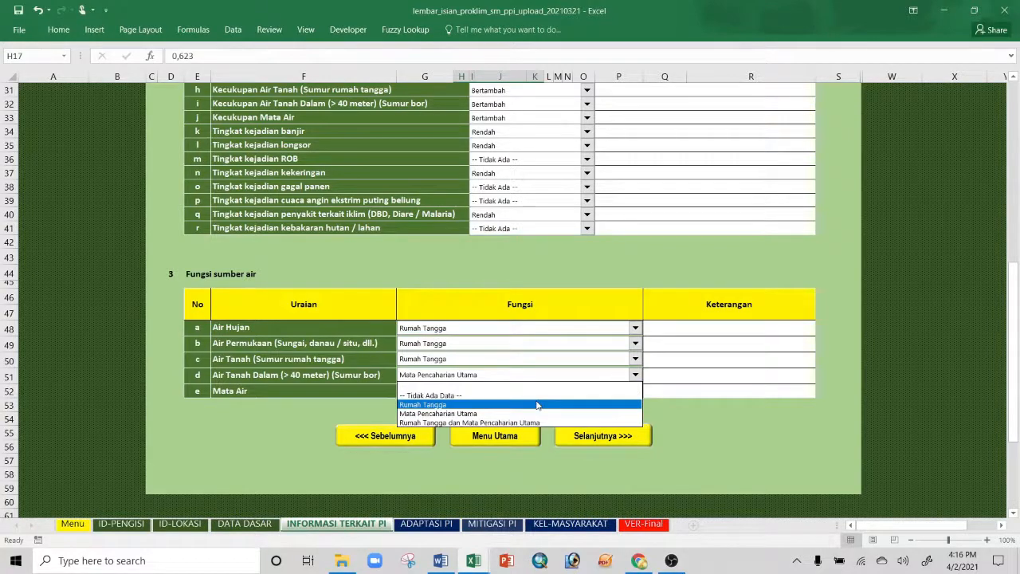
pyautogui.click(538, 405)
pyautogui.click(635, 391)
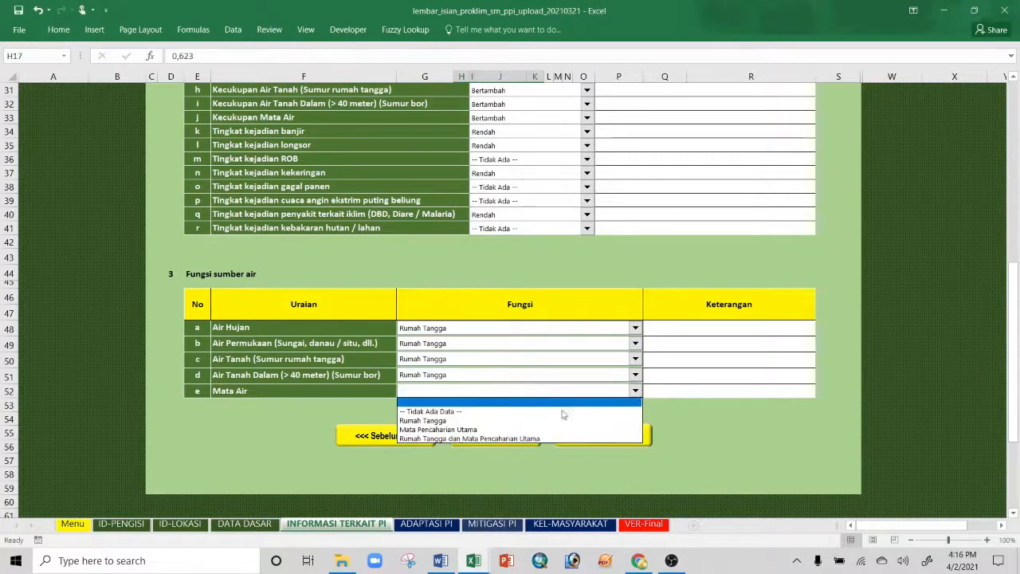
pyautogui.click(565, 415)
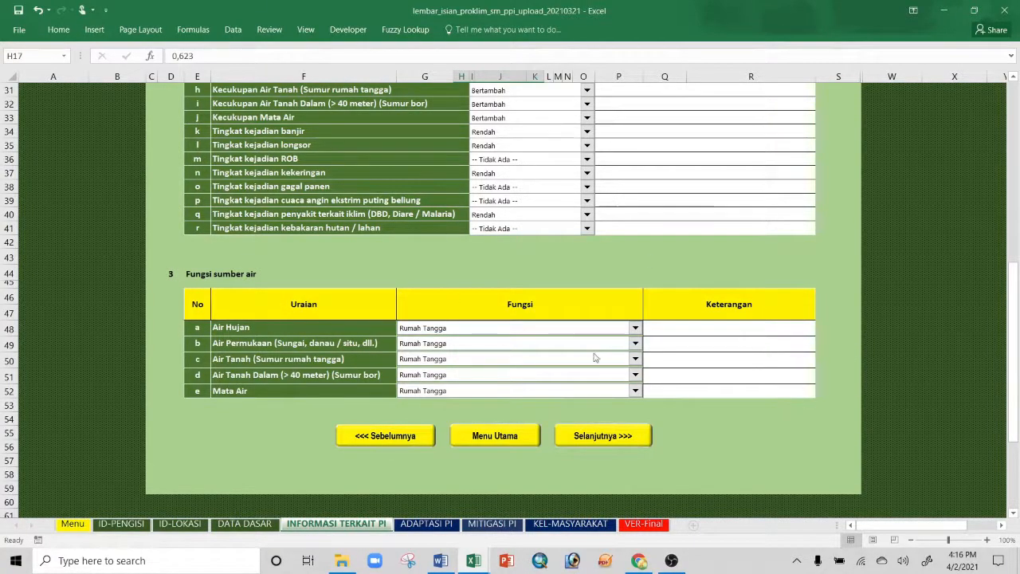
pyautogui.scroll(5, 591, 303)
pyautogui.scroll(-3, 591, 303)
pyautogui.scroll(-3, 591, 306)
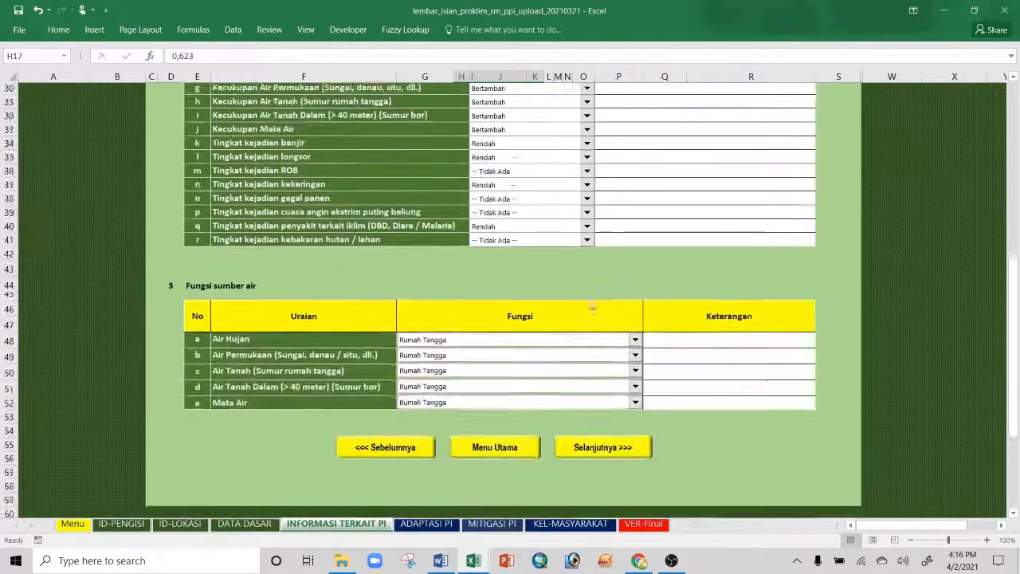
# Step: Switch the DATA DASAR Tipologi Lokasi to Pesisir, then return to the ADAPTASI PI sheet
pyautogui.click(605, 396)
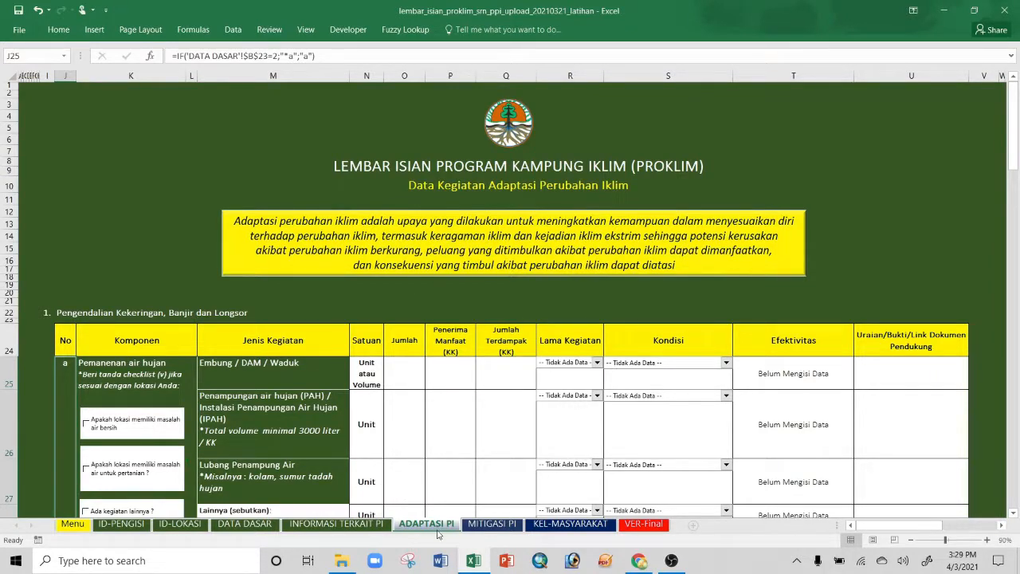
pyautogui.click(244, 524)
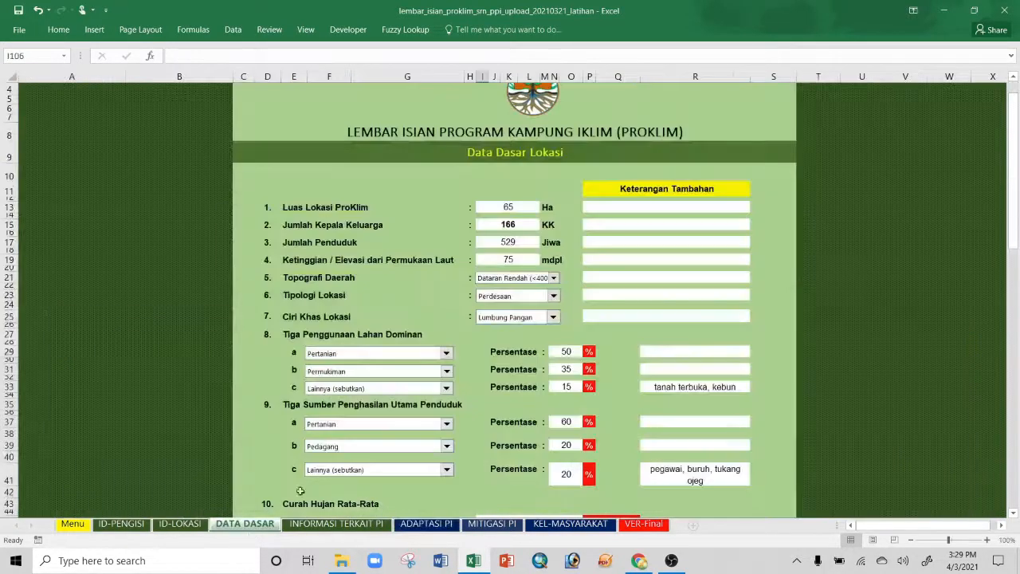
pyautogui.click(553, 296)
pyautogui.click(489, 317)
pyautogui.click(426, 524)
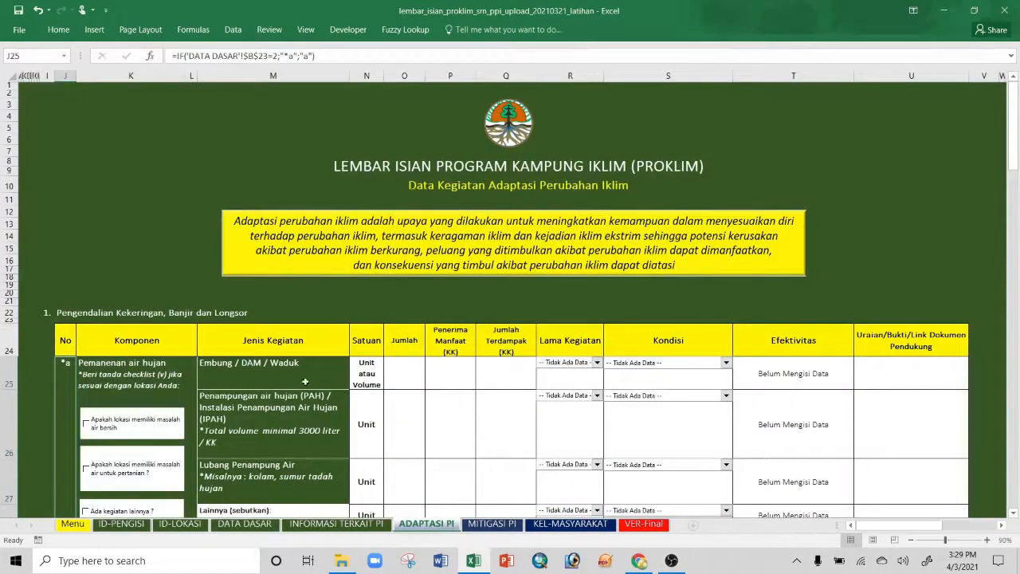
pyautogui.scroll(-2, 165, 336)
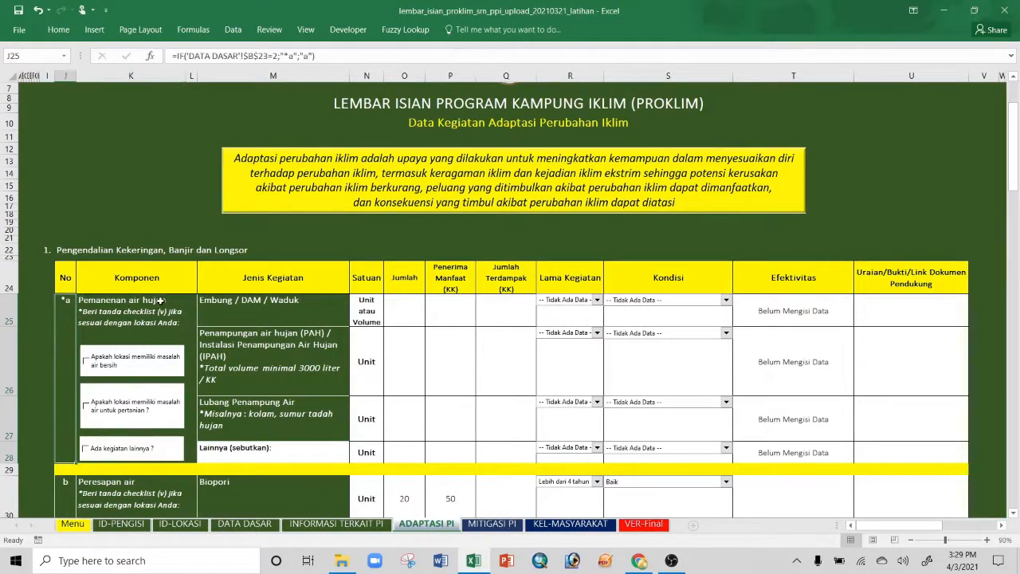
pyautogui.scroll(-2, 161, 307)
pyautogui.scroll(-3, 162, 307)
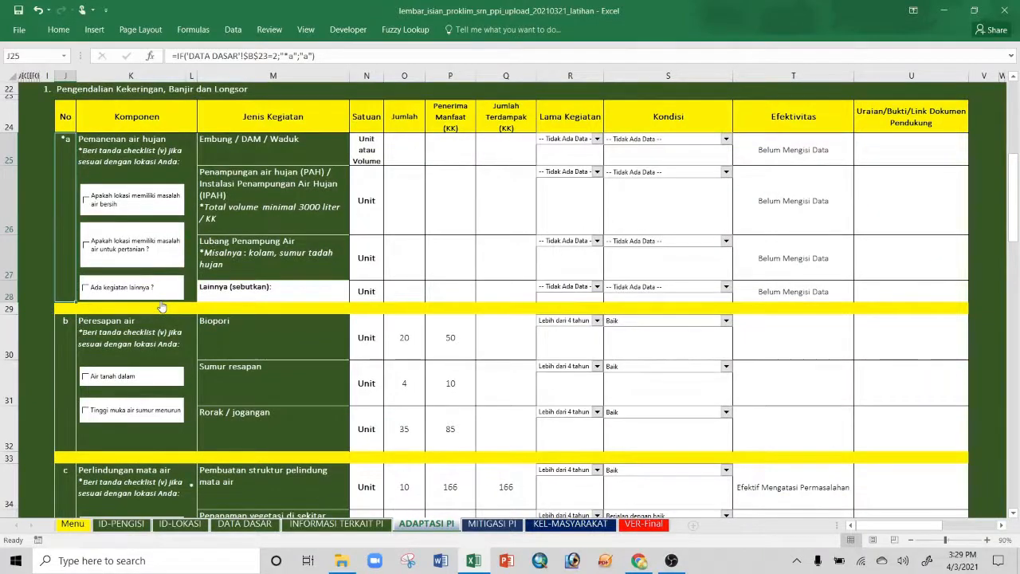
pyautogui.scroll(-2, 161, 307)
pyautogui.scroll(-2, 161, 307)
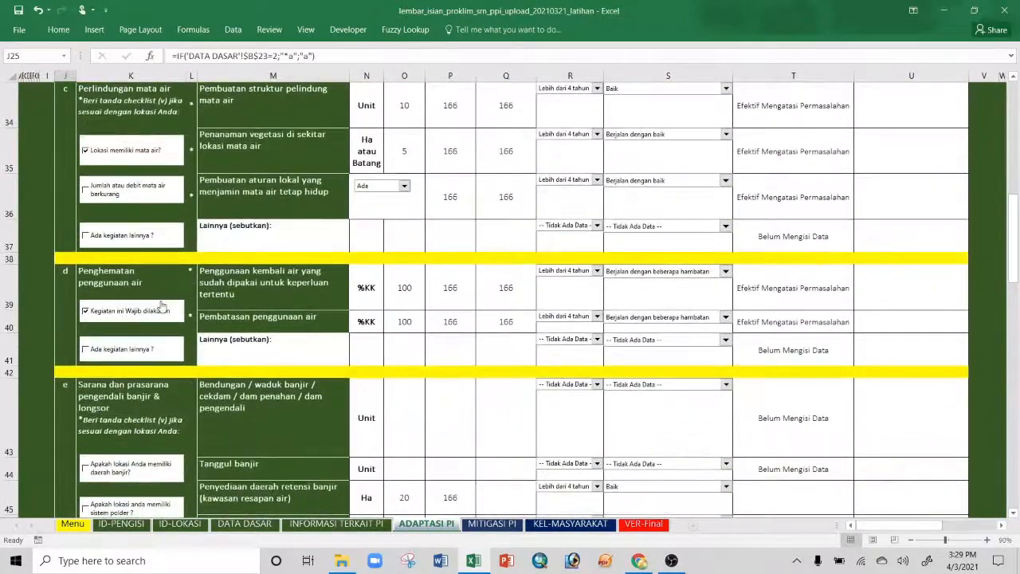
pyautogui.scroll(4, 162, 307)
pyautogui.scroll(-7, 162, 307)
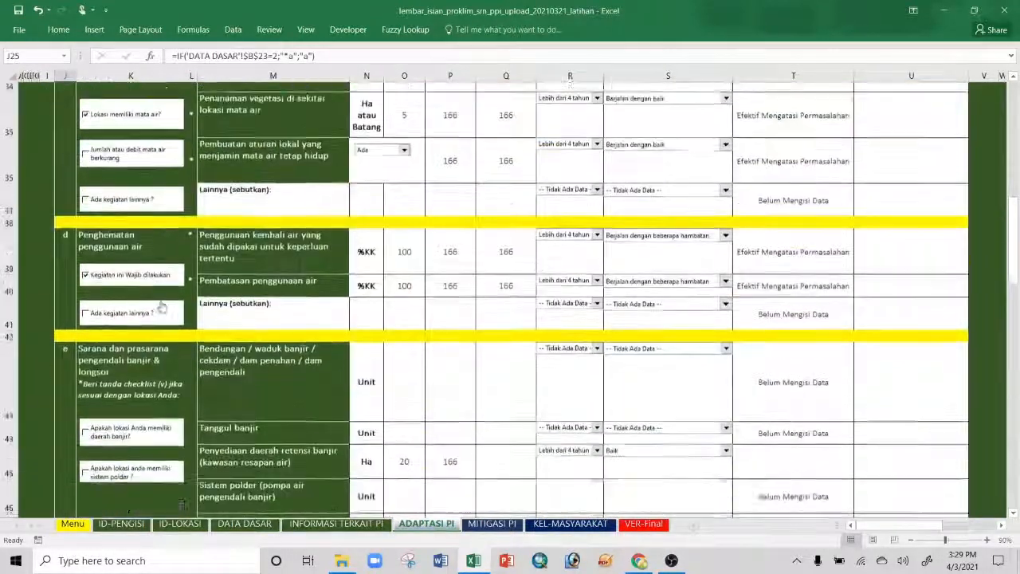
pyautogui.scroll(-4, 162, 307)
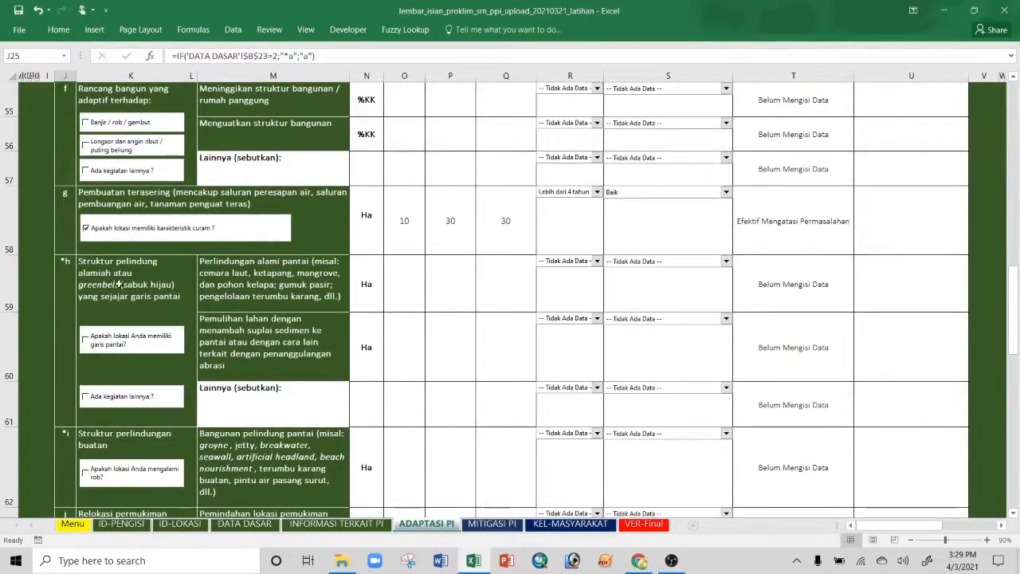
pyautogui.scroll(-2, 152, 403)
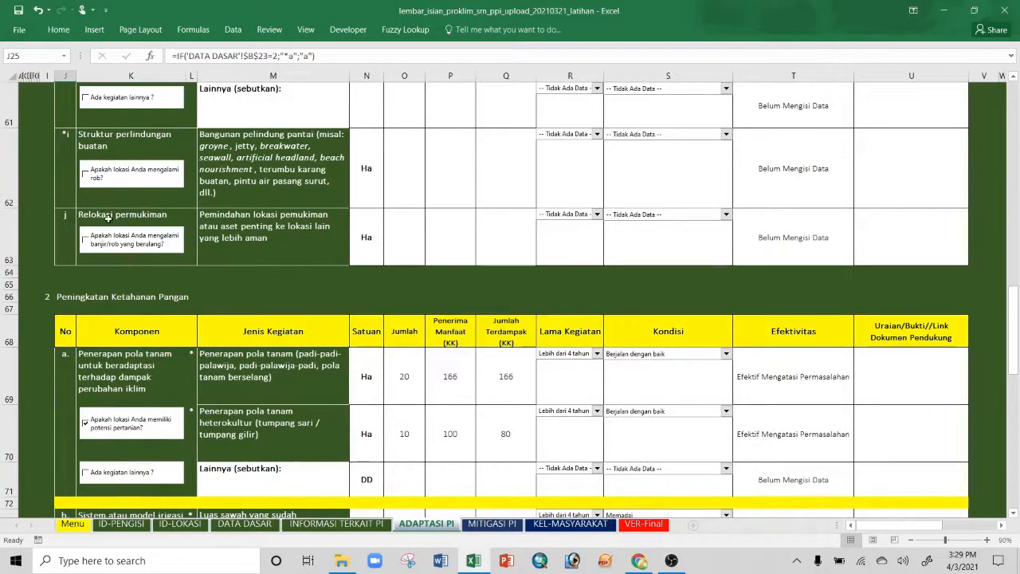
pyautogui.scroll(-1, 149, 313)
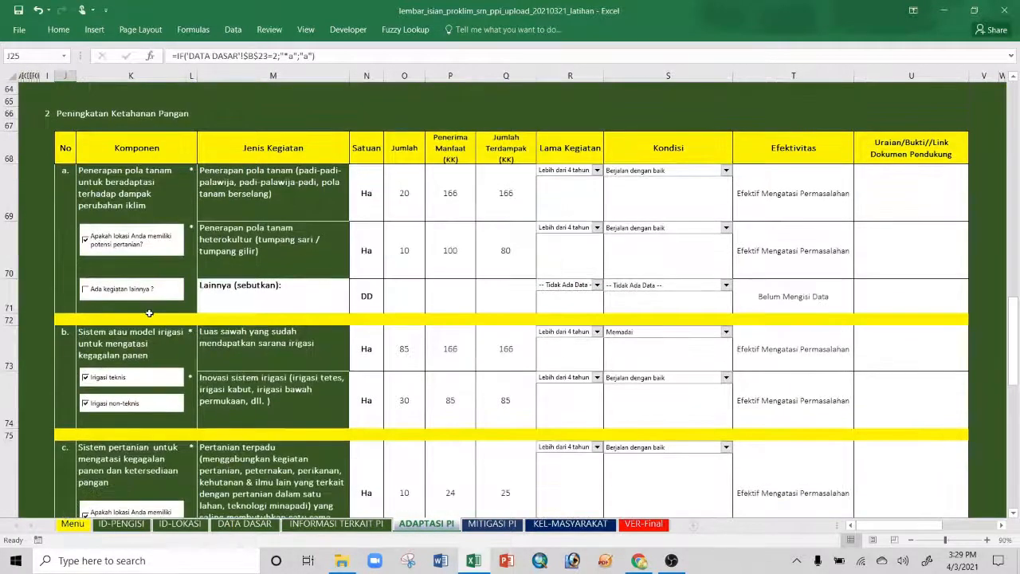
pyautogui.scroll(-1, 149, 313)
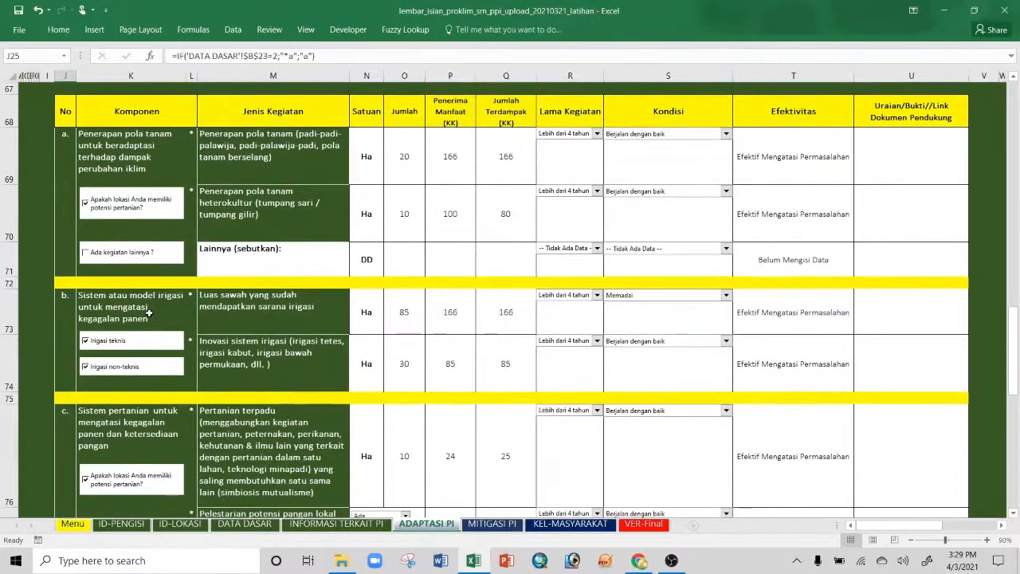
pyautogui.scroll(-3, 149, 313)
pyautogui.scroll(-1, 149, 314)
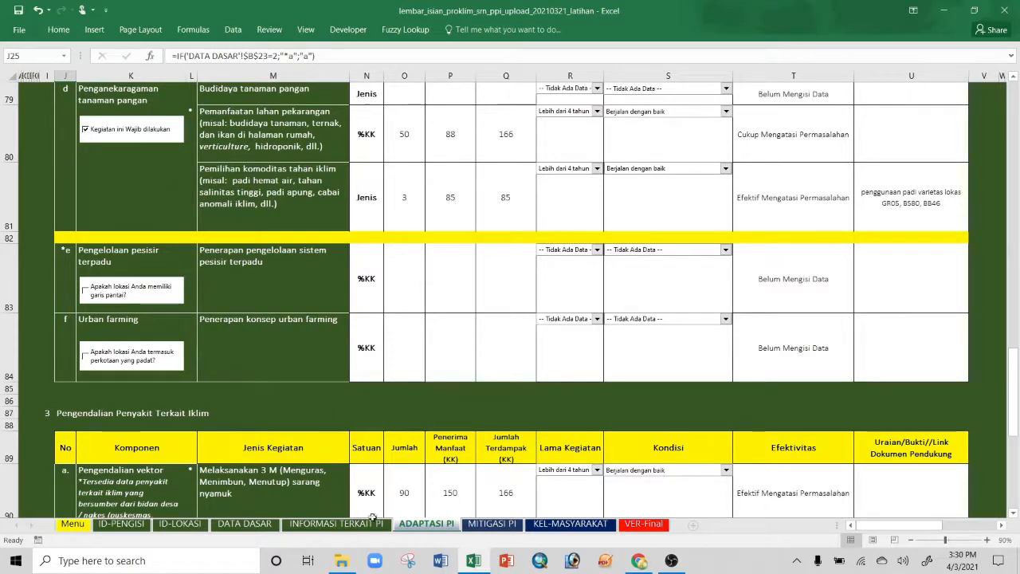
# Step: Set Tipologi Lokasi on DATA DASAR to Perkotaan and go back to ADAPTASI PI
pyautogui.click(245, 524)
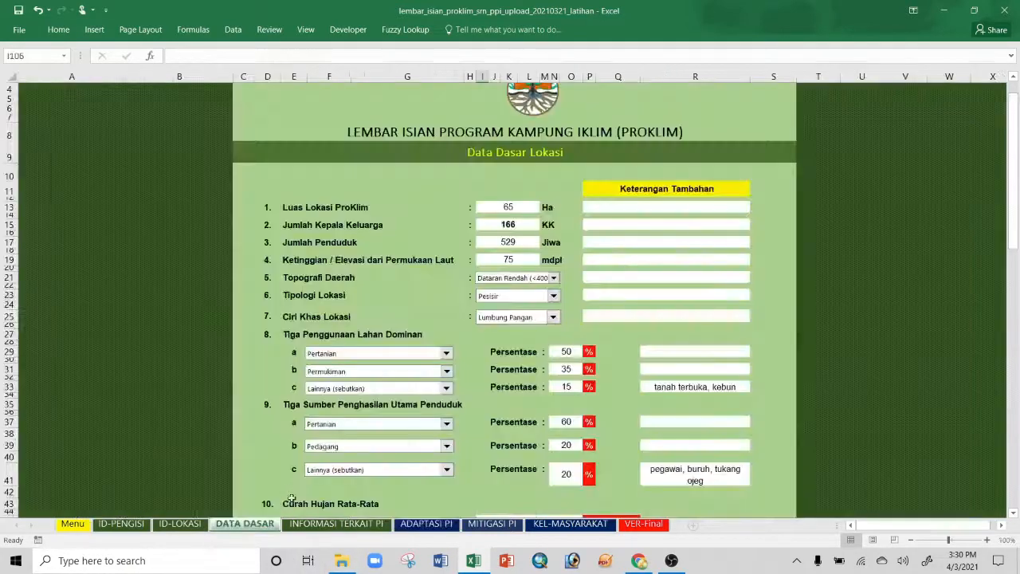
pyautogui.click(553, 295)
pyautogui.click(519, 326)
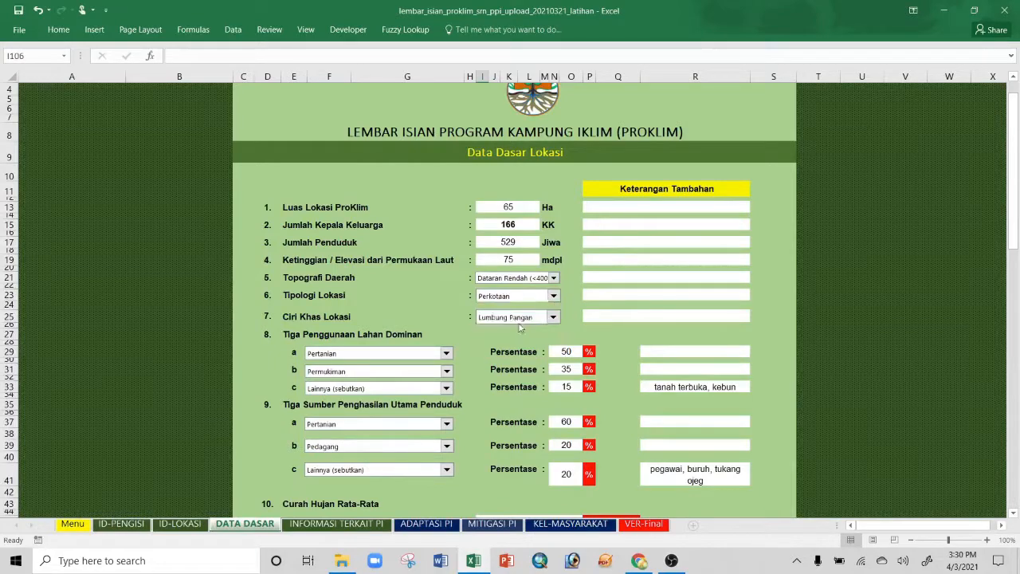
pyautogui.click(426, 524)
# Step: Scroll through the ADAPTASI PI sheet to the section 1 rainwater-harvesting table
pyautogui.scroll(10, 324, 297)
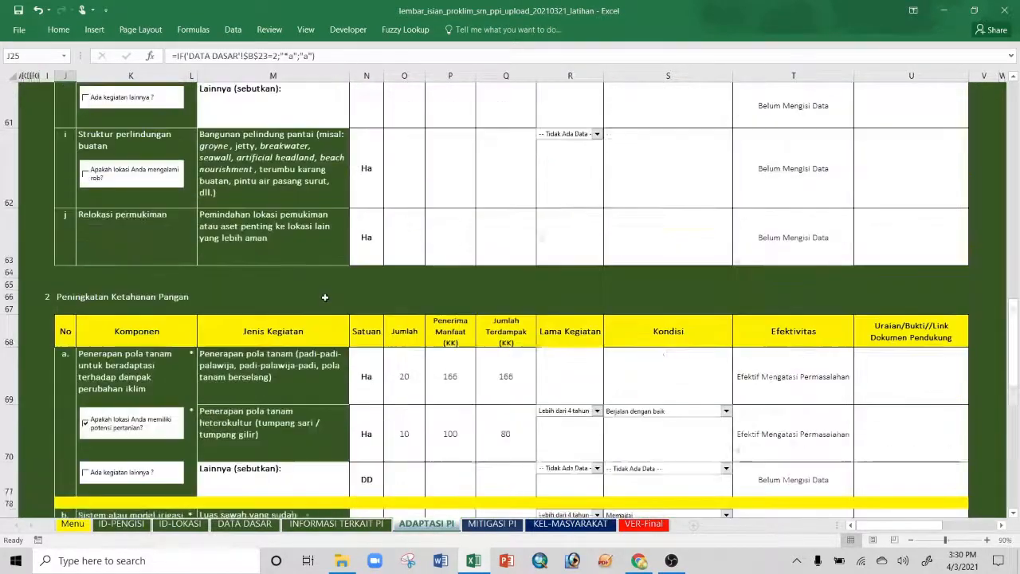
pyautogui.scroll(12, 325, 297)
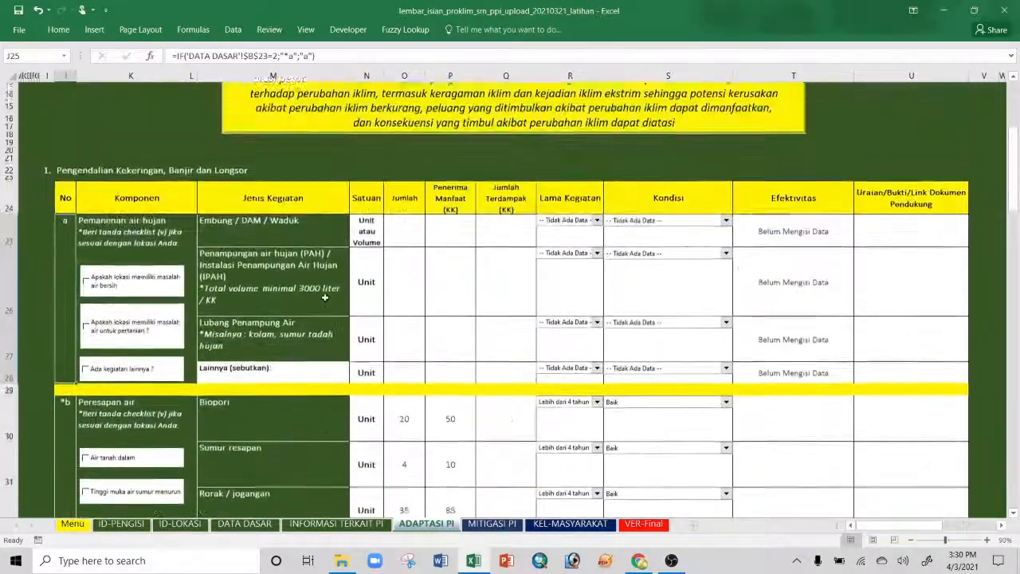
pyautogui.scroll(-3, 324, 297)
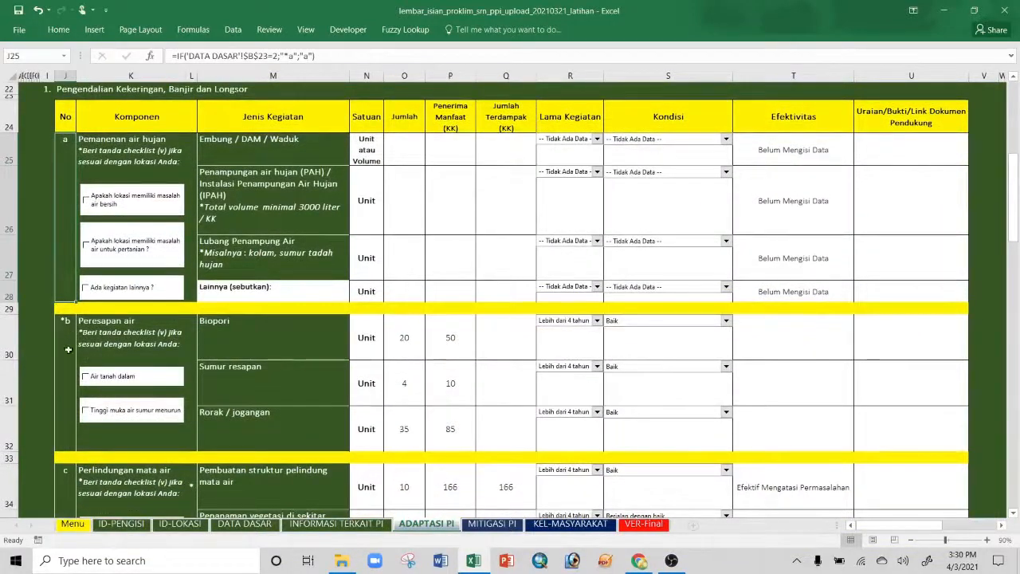
pyautogui.scroll(-4, 78, 349)
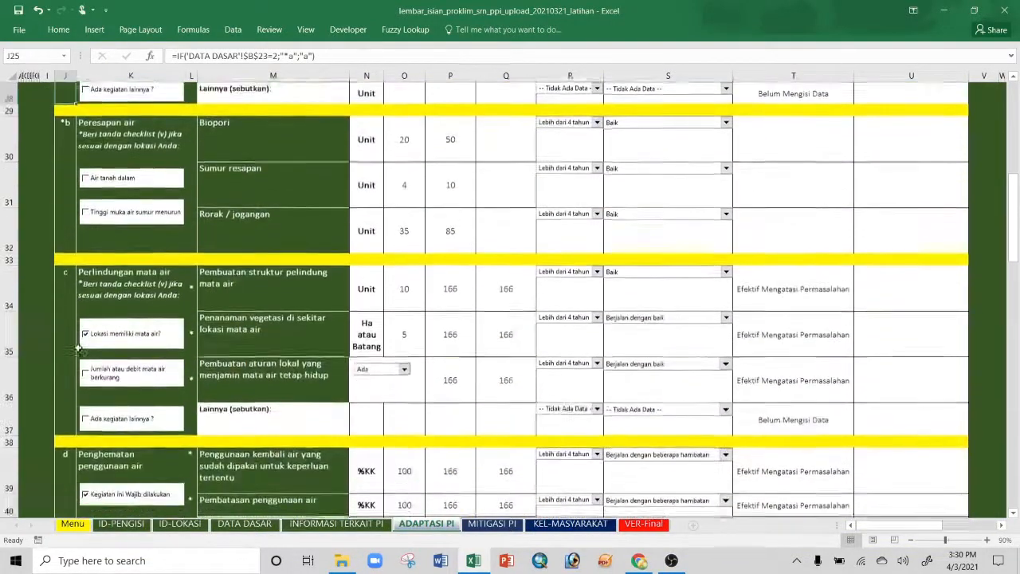
pyautogui.scroll(-3, 78, 348)
pyautogui.scroll(1, 78, 348)
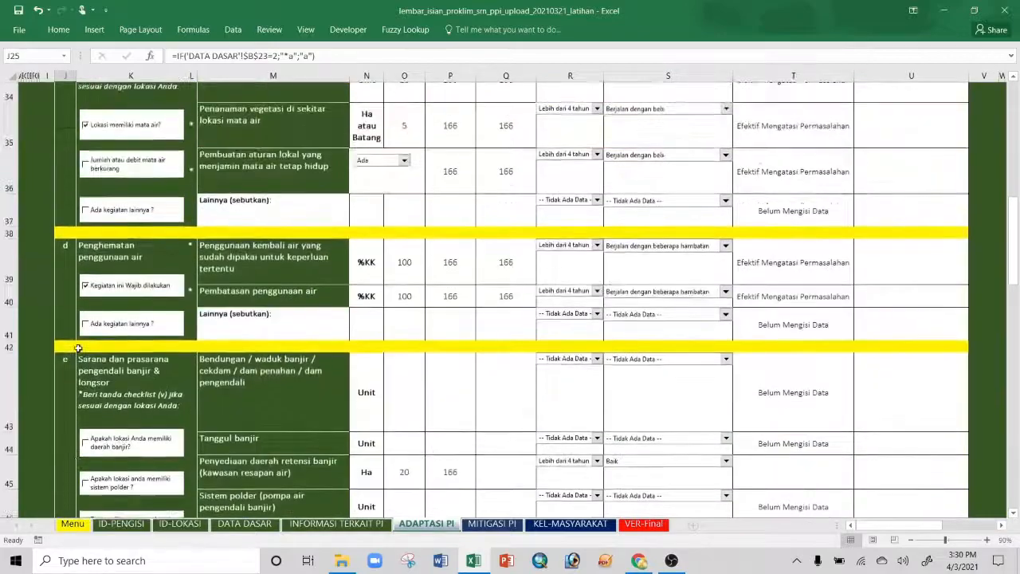
pyautogui.scroll(-4, 78, 348)
pyautogui.scroll(-9, 78, 348)
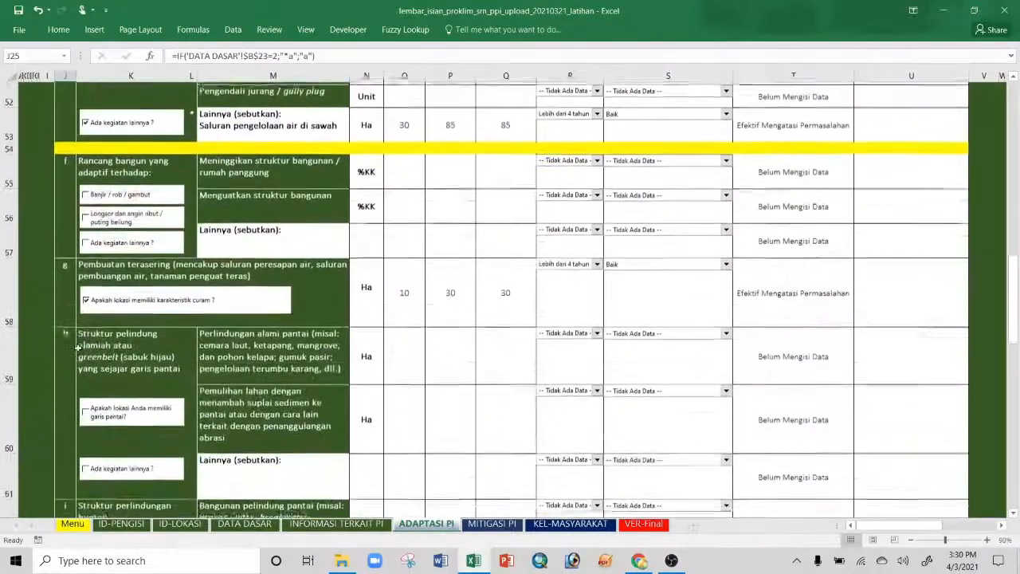
pyautogui.scroll(-5, 78, 348)
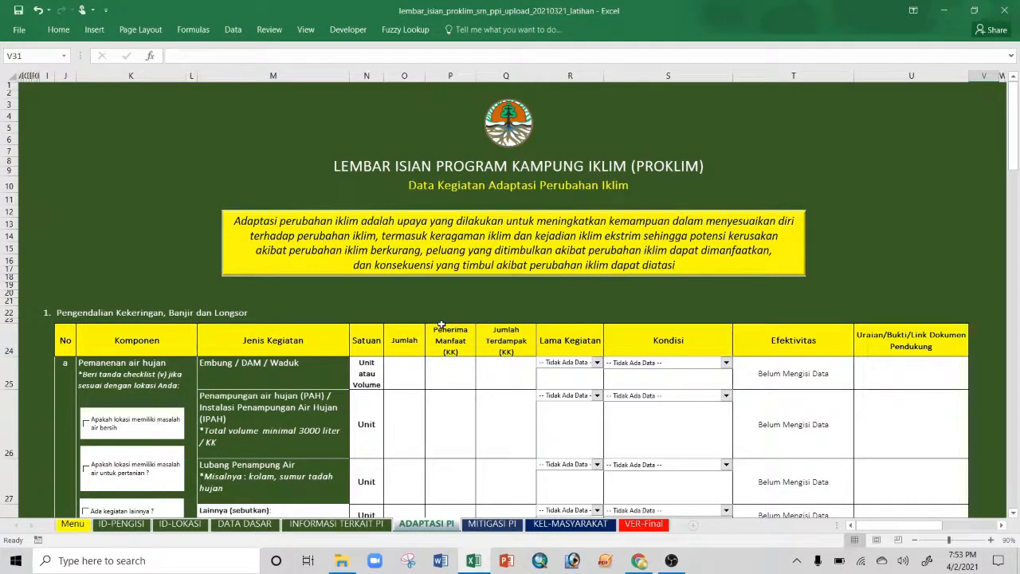
pyautogui.scroll(-3, 456, 307)
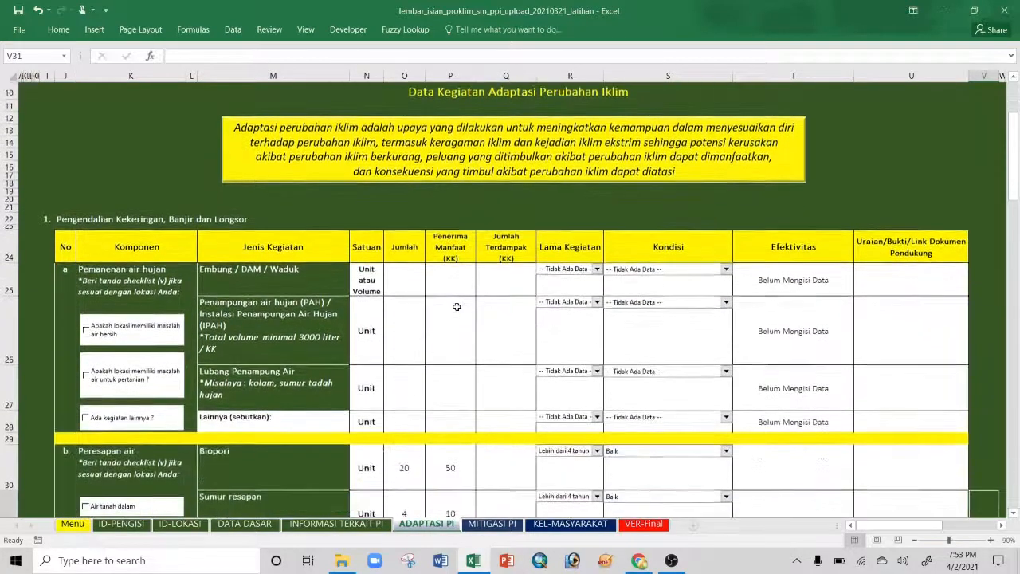
pyautogui.scroll(-1, 457, 307)
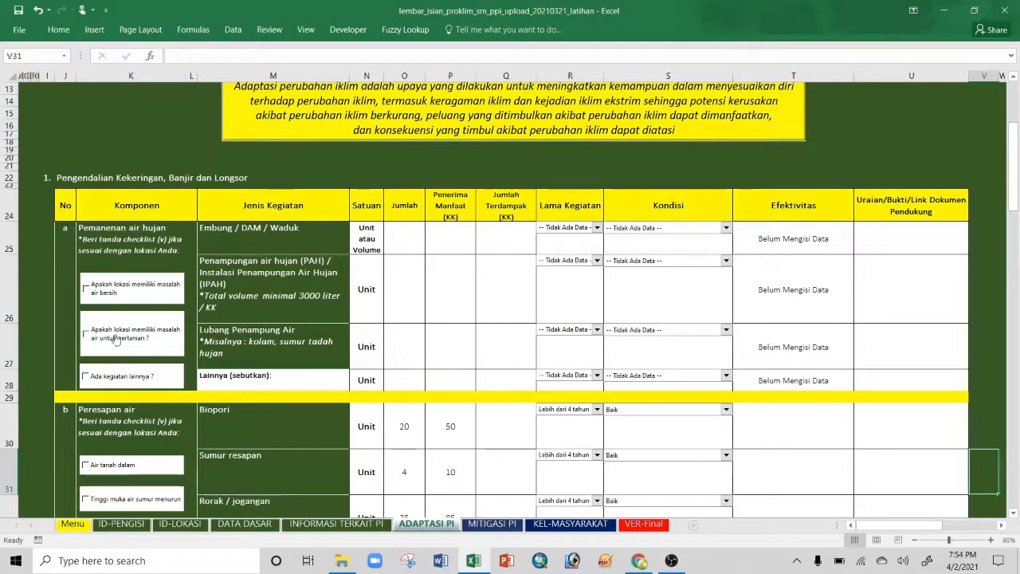
pyautogui.scroll(-1, 172, 411)
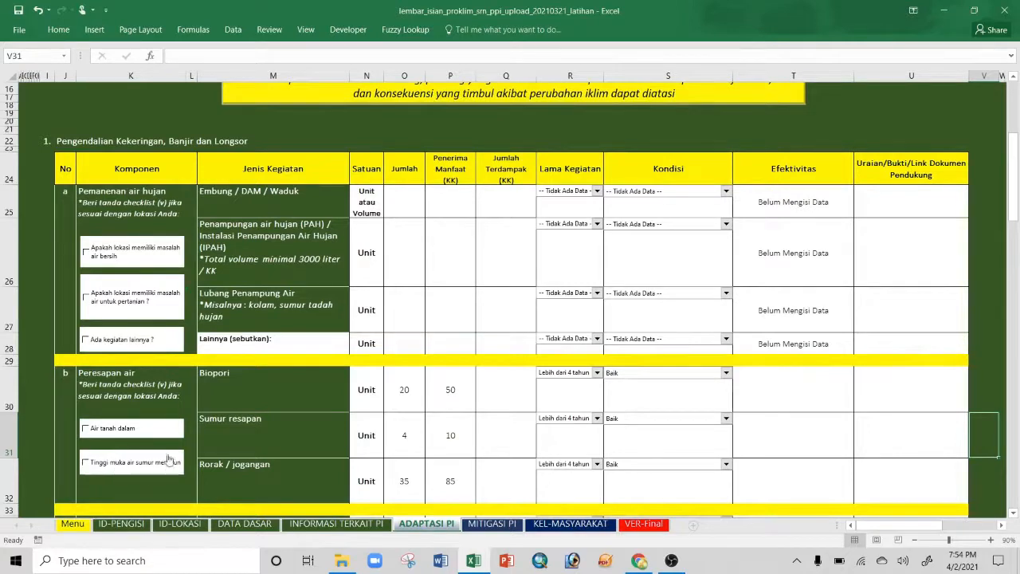
pyautogui.scroll(1, 180, 414)
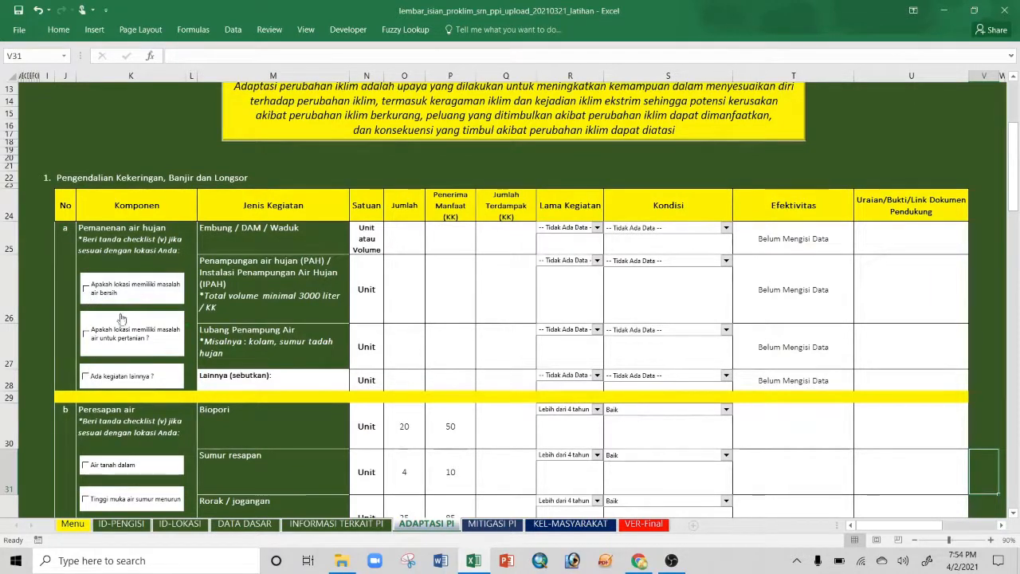
pyautogui.click(87, 290)
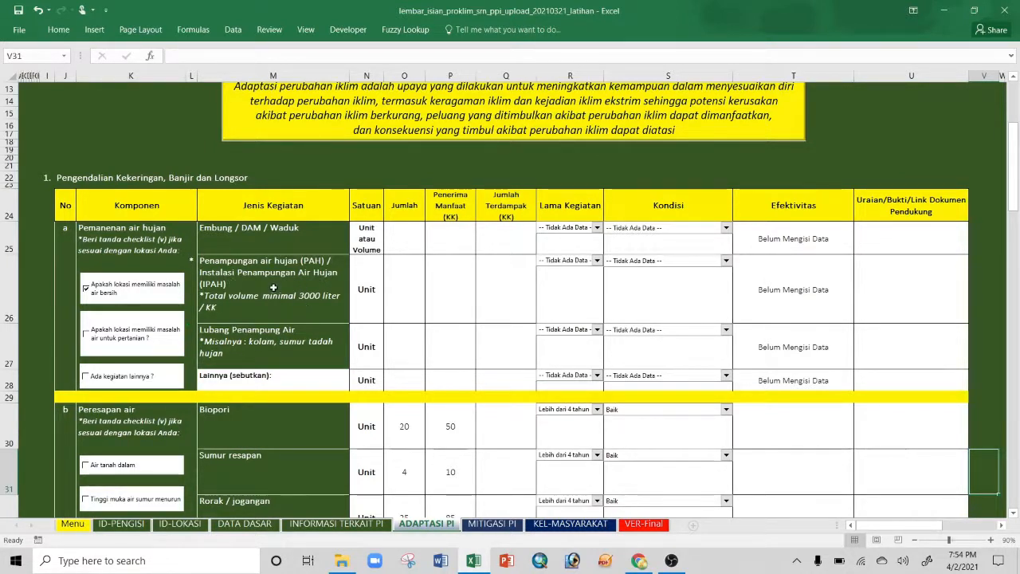
pyautogui.click(86, 288)
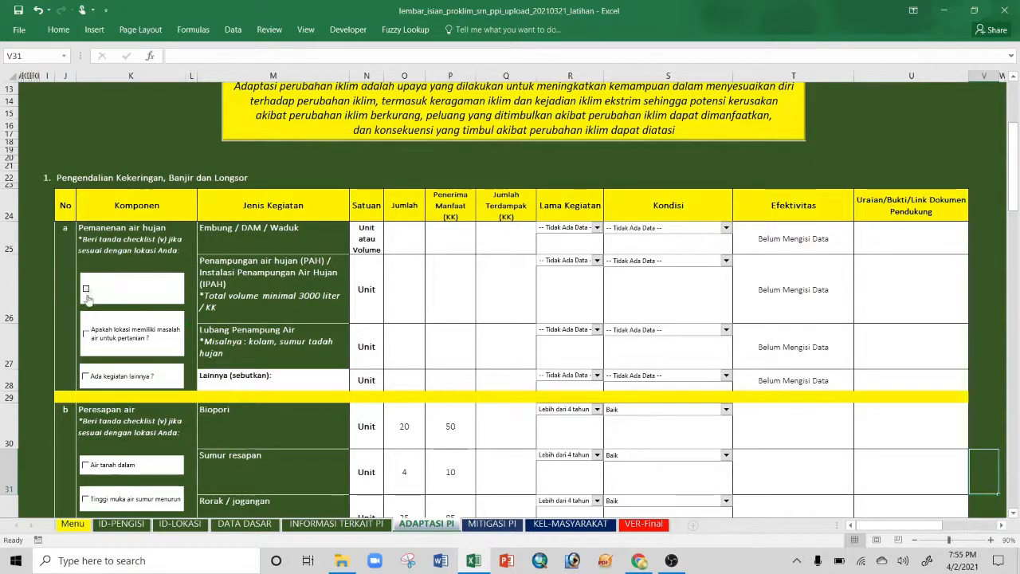
pyautogui.click(86, 335)
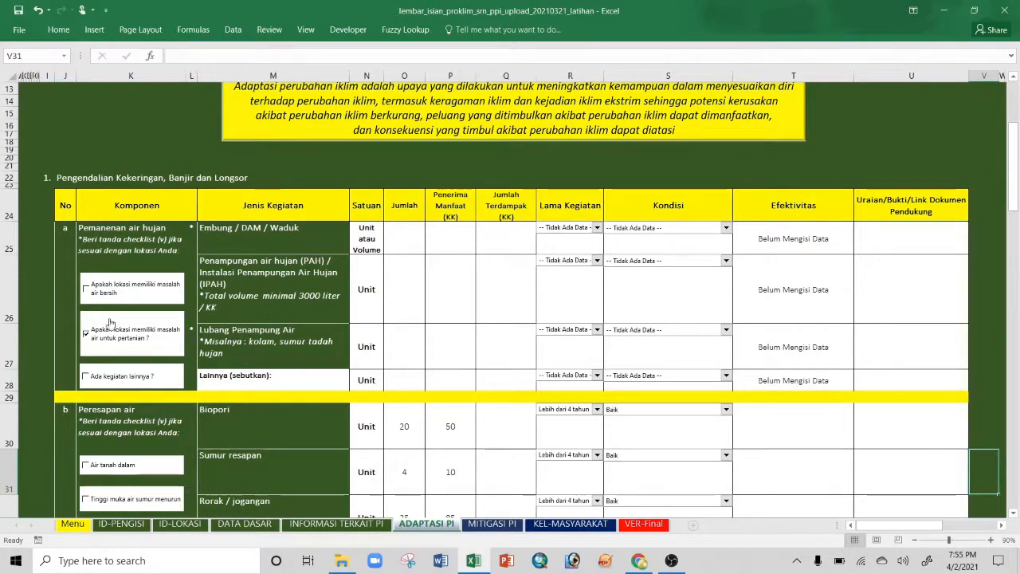
pyautogui.click(85, 334)
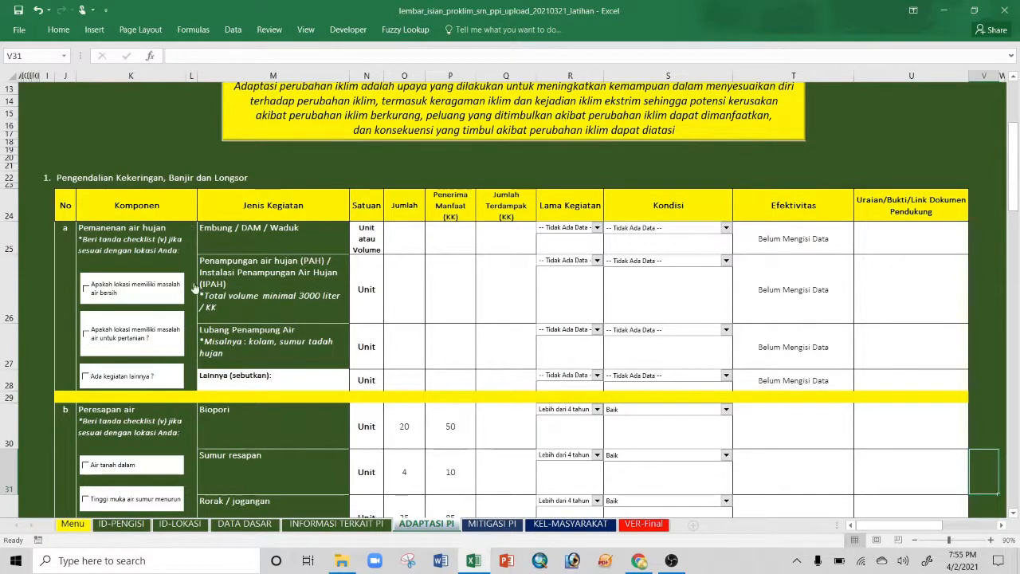
pyautogui.doubleClick(278, 378)
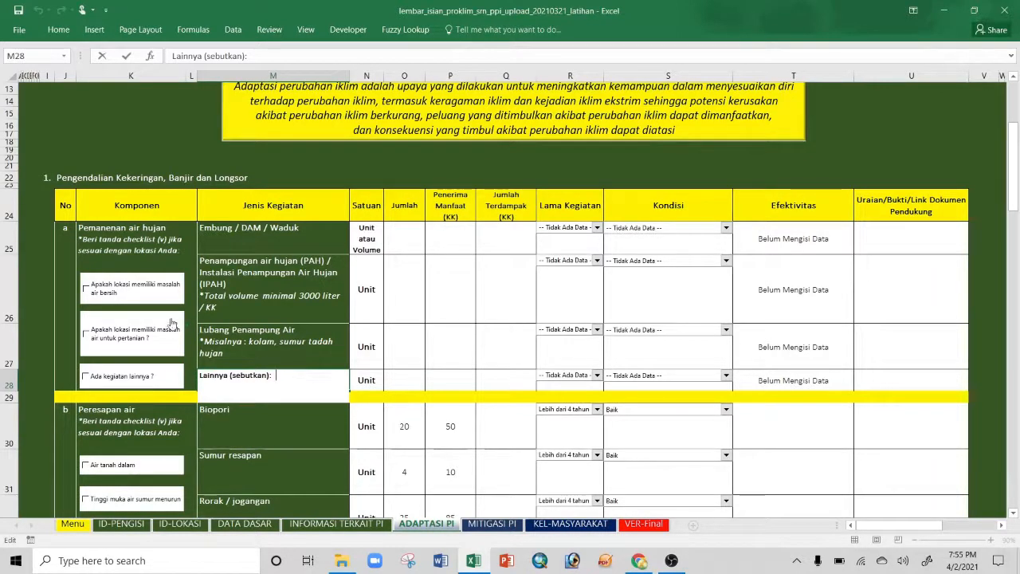
pyautogui.click(85, 378)
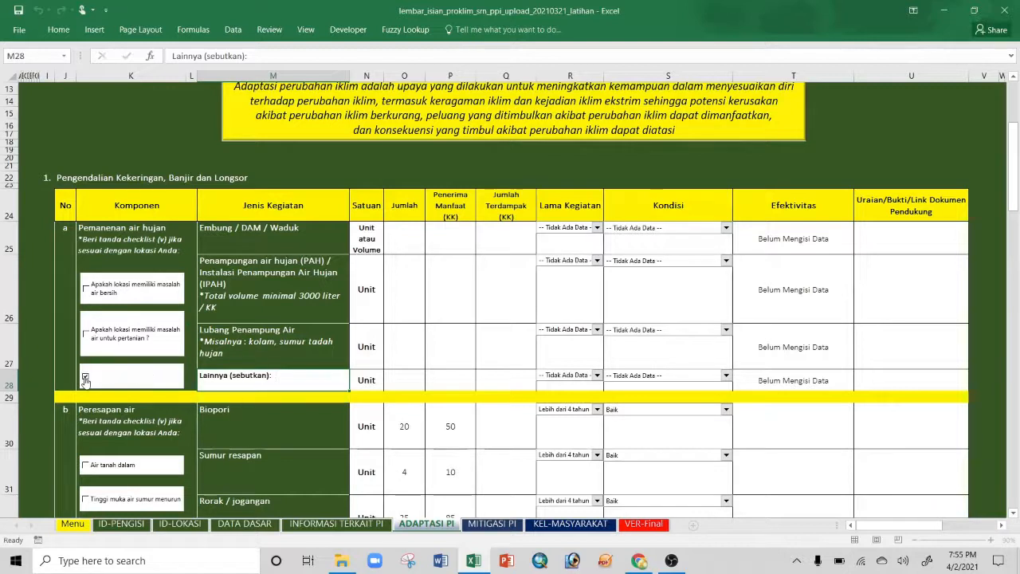
pyautogui.click(86, 377)
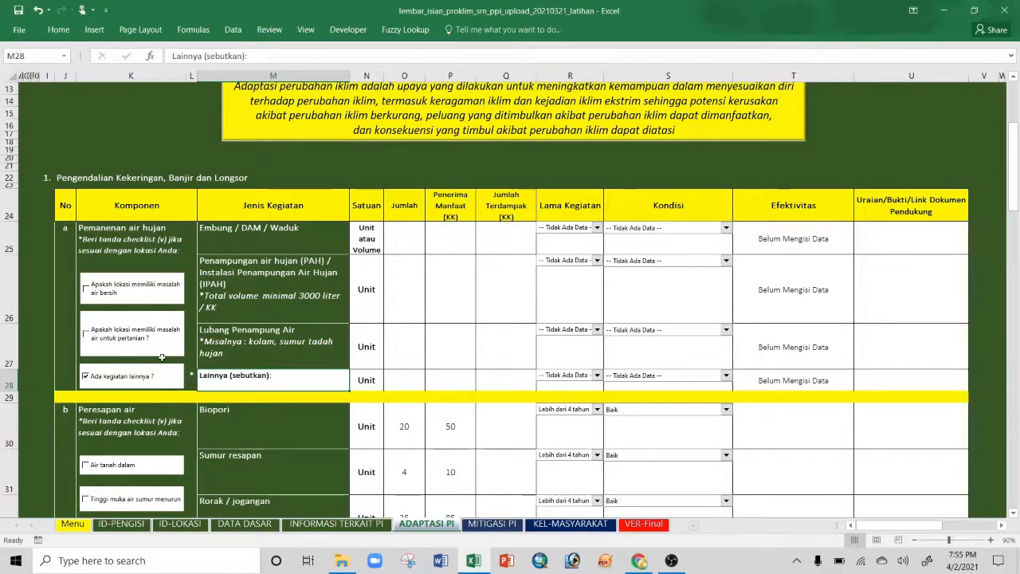
pyautogui.click(86, 334)
pyautogui.click(86, 288)
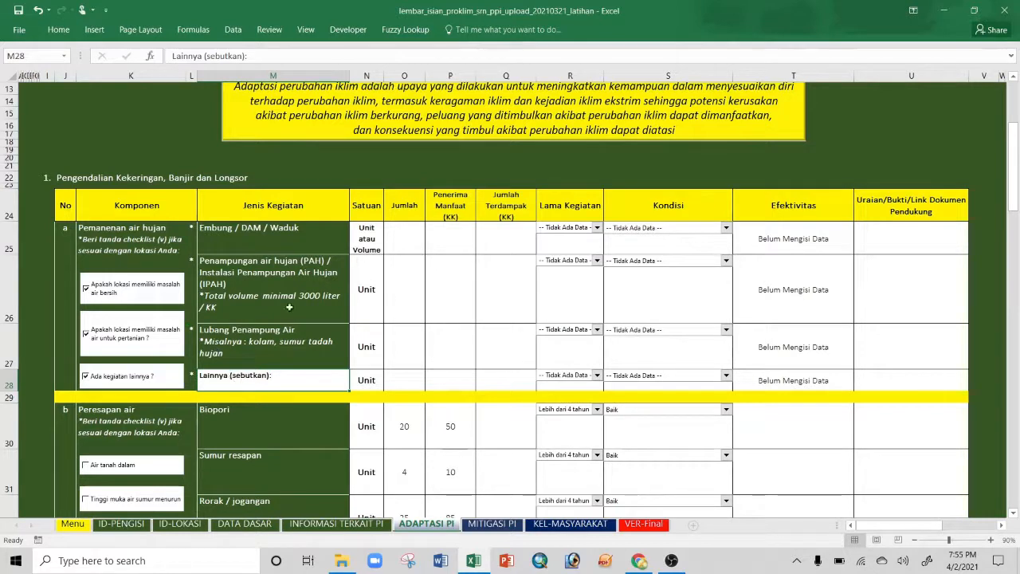
pyautogui.click(86, 289)
pyautogui.click(86, 333)
pyautogui.click(86, 376)
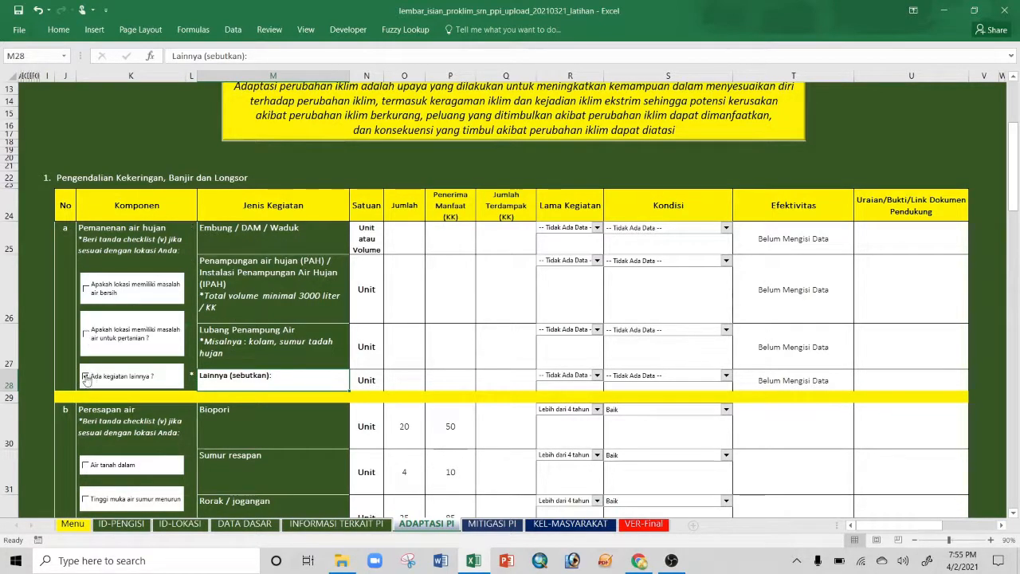
pyautogui.click(86, 378)
pyautogui.click(86, 289)
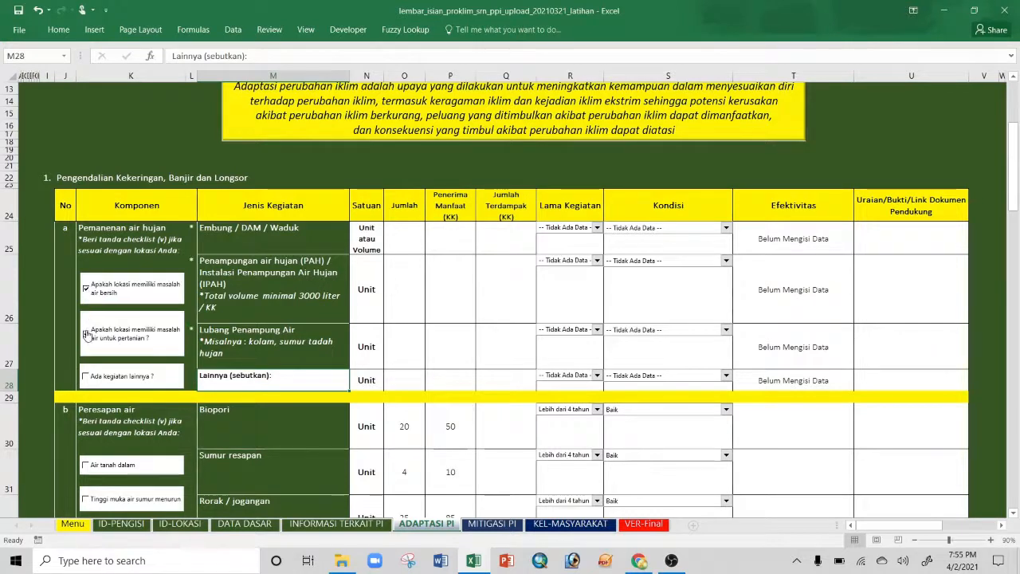
pyautogui.click(86, 289)
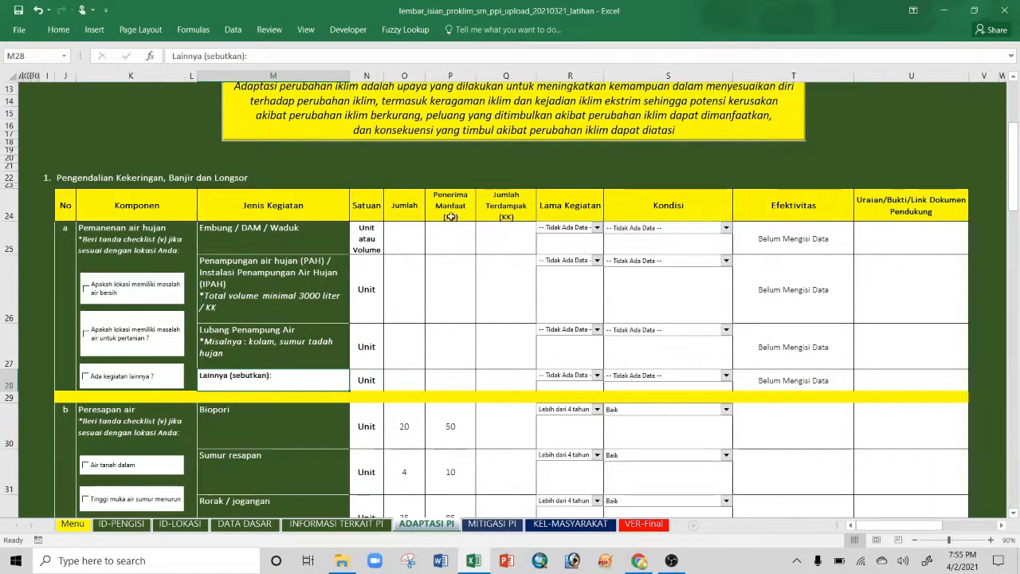
# Step: Tick the 'Apakah lokasi memiliki masalah air bersih' checkbox
pyautogui.click(451, 239)
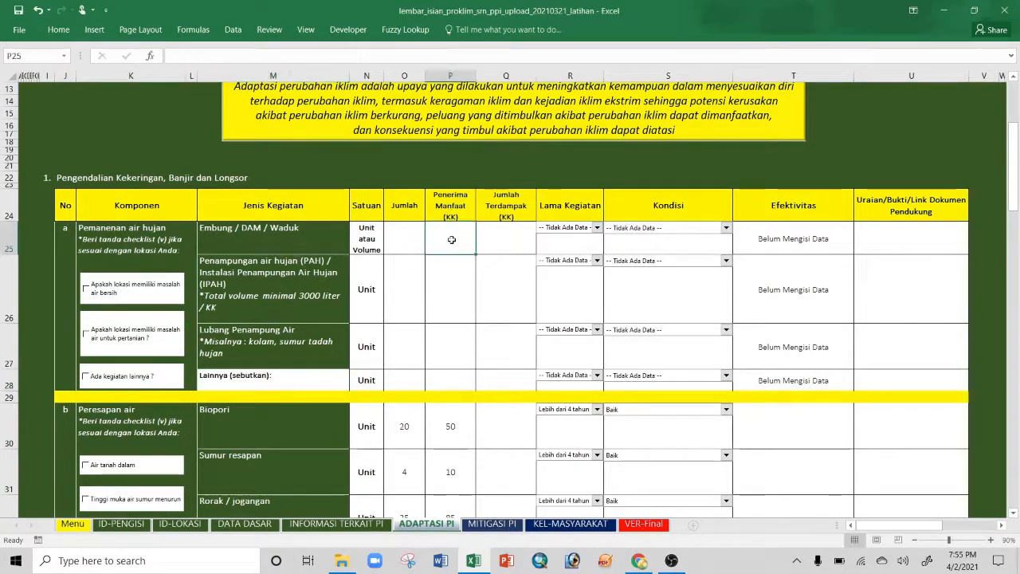
pyautogui.click(509, 242)
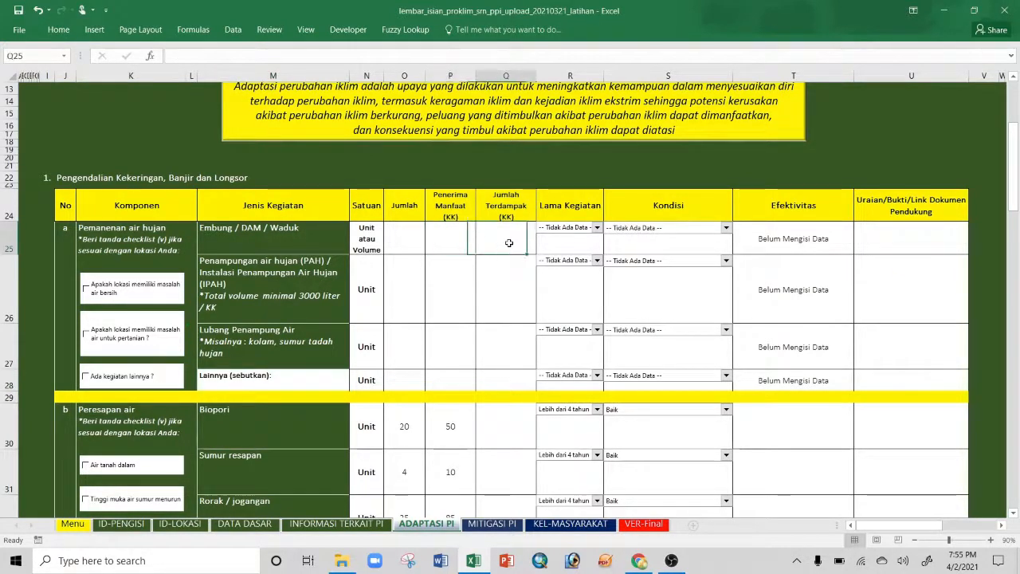
pyautogui.click(451, 233)
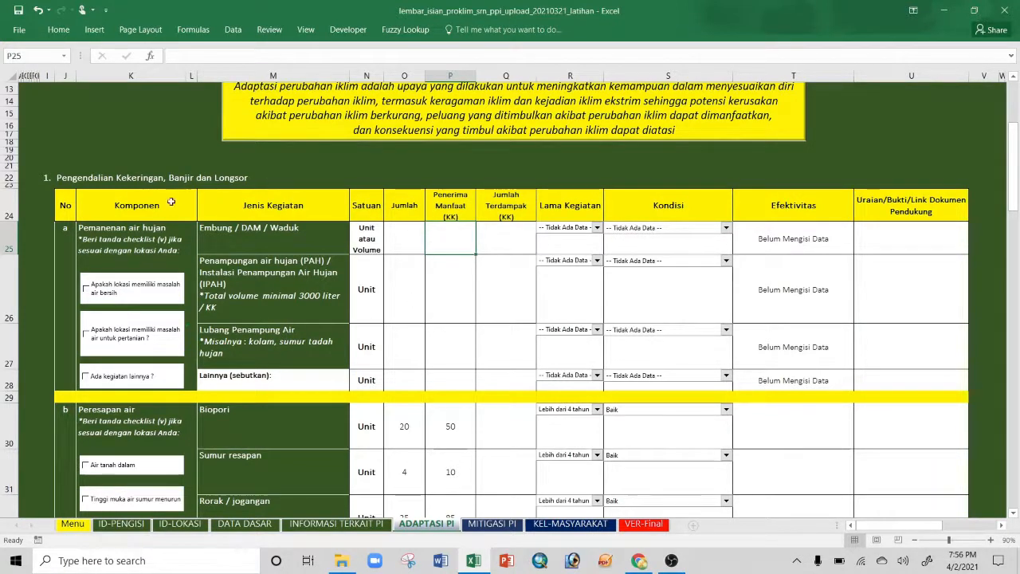
pyautogui.click(86, 289)
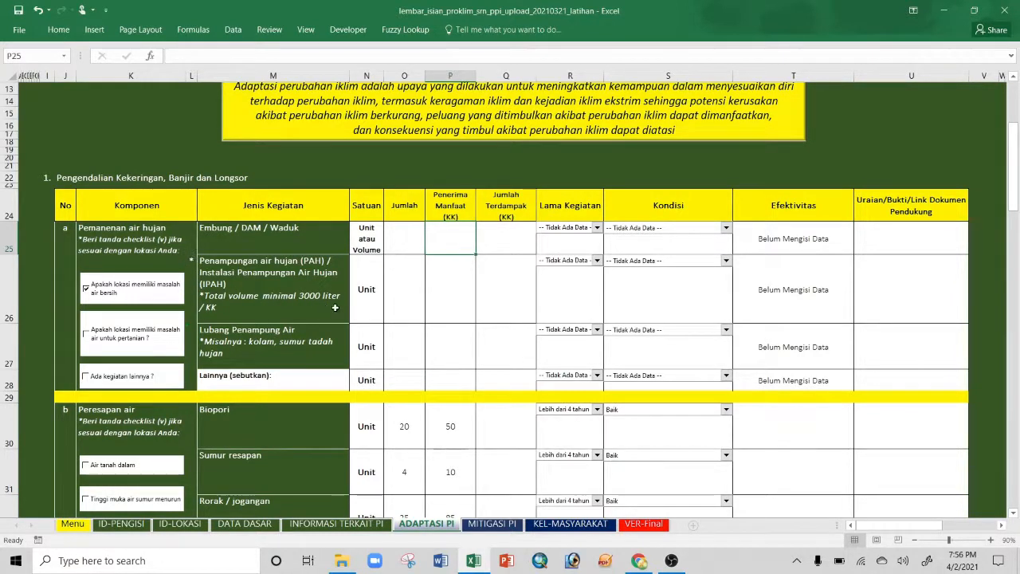
# Step: Enter Jumlah 20 and 40 beneficiary households for the PAH row
pyautogui.click(404, 293)
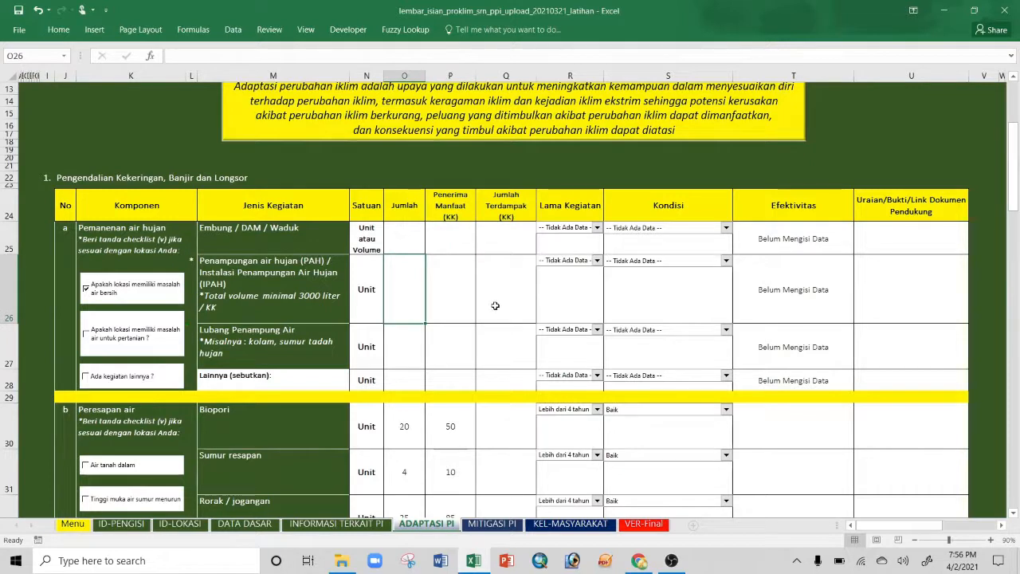
pyautogui.write('20')
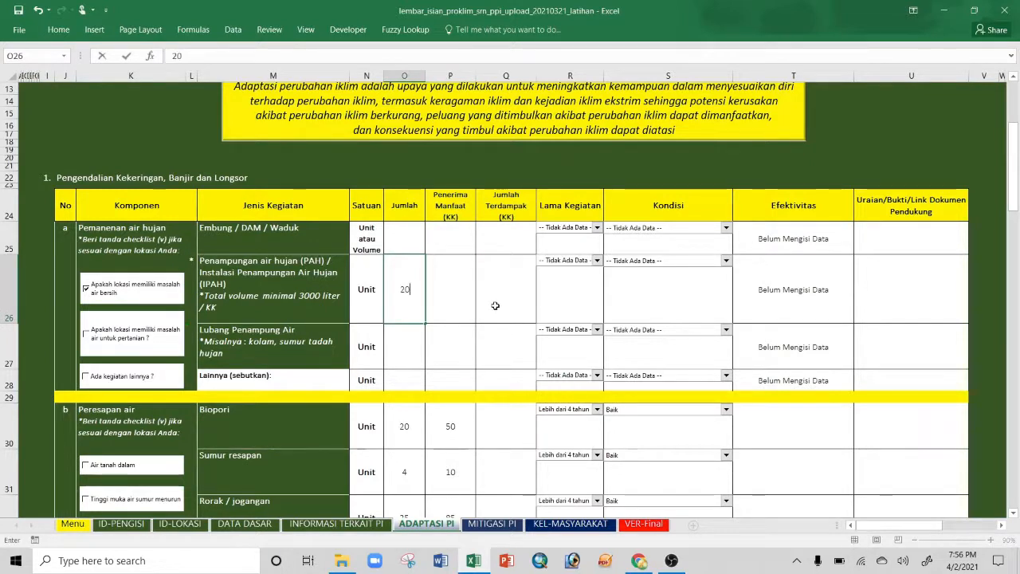
pyautogui.press('Tab')
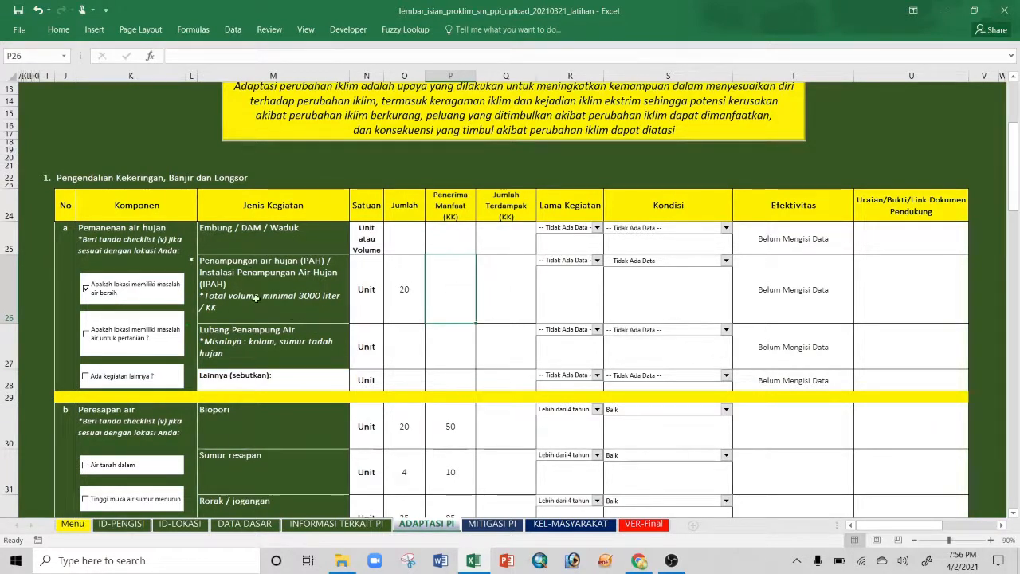
pyautogui.write('40')
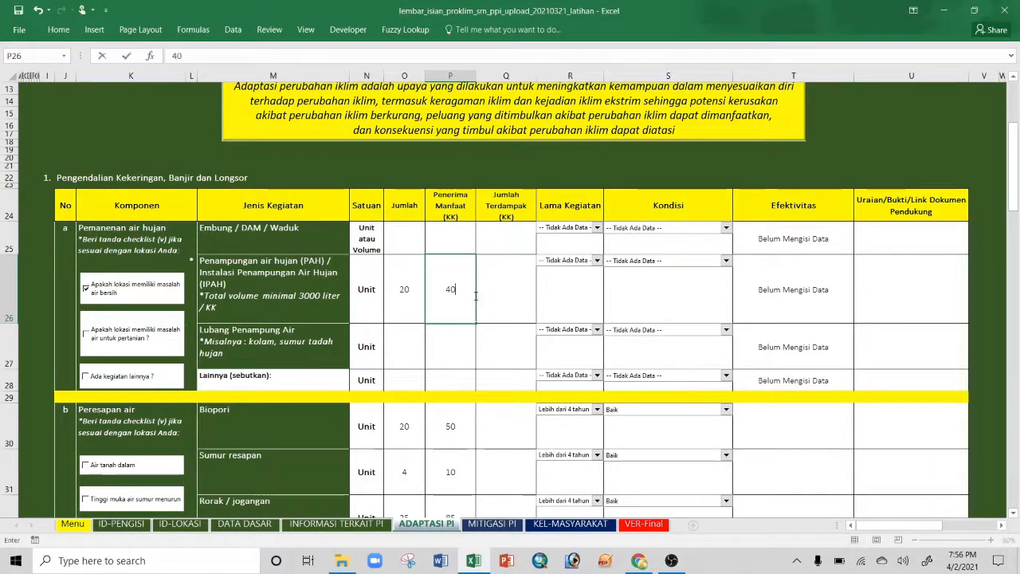
pyautogui.press('Return')
pyautogui.click(455, 302)
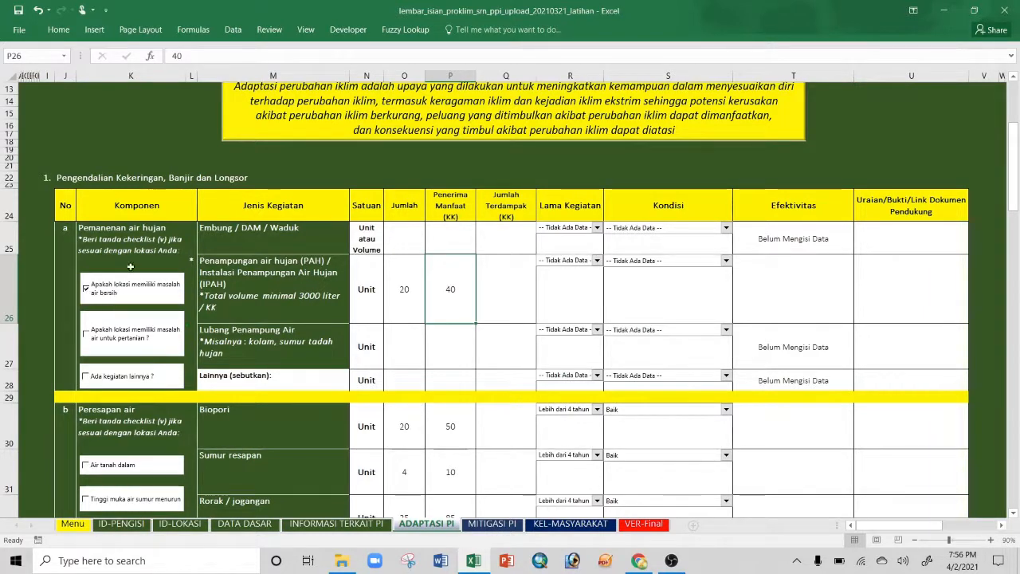
pyautogui.click(596, 228)
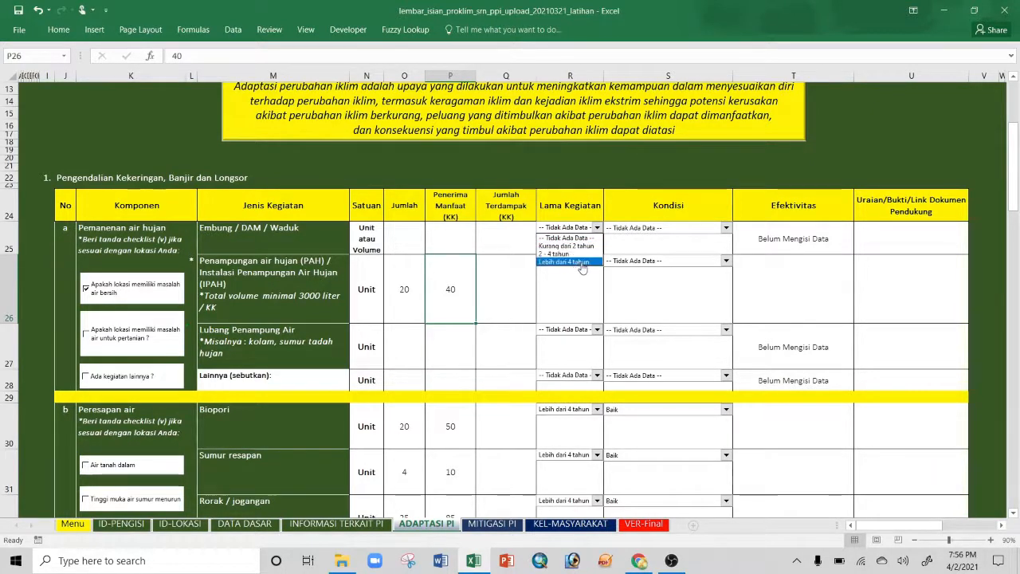
pyautogui.click(597, 229)
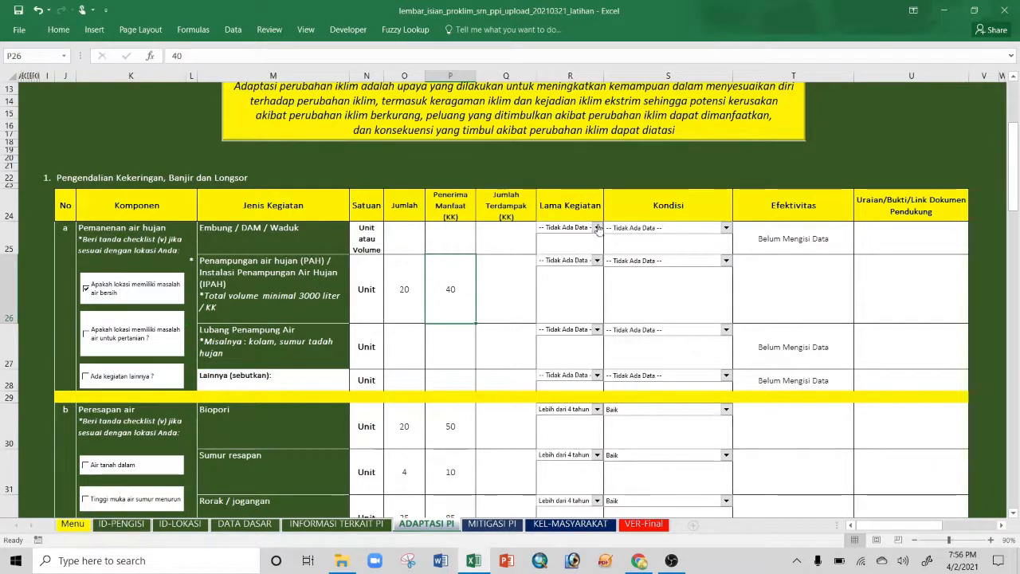
pyautogui.click(725, 228)
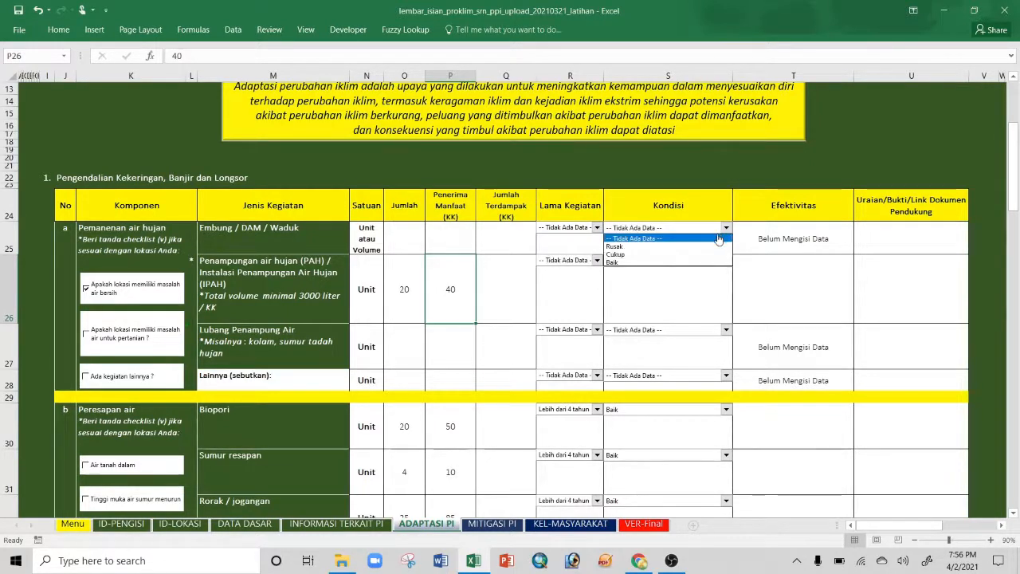
pyautogui.click(767, 207)
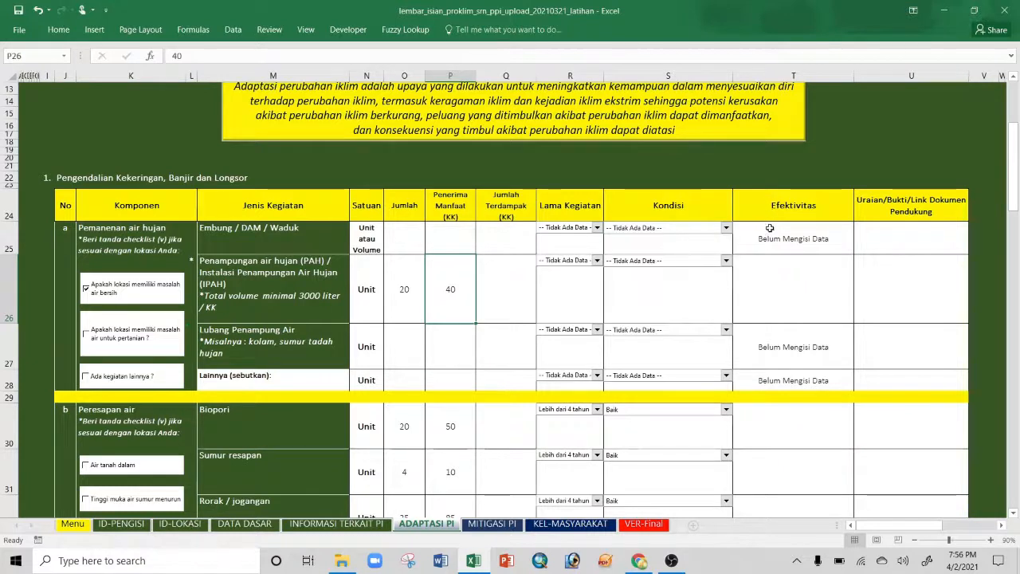
pyautogui.click(772, 237)
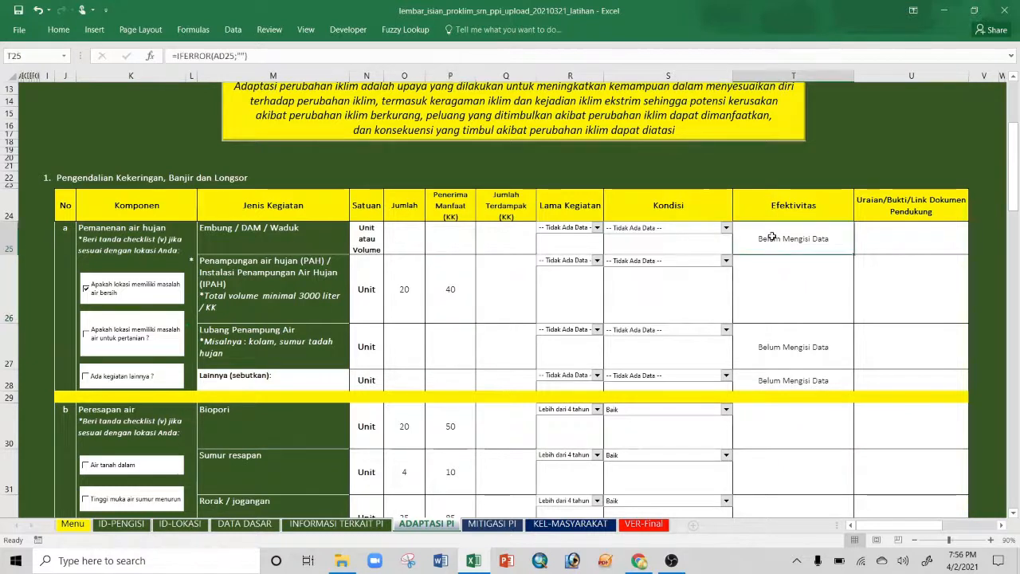
pyautogui.click(725, 228)
pyautogui.click(778, 236)
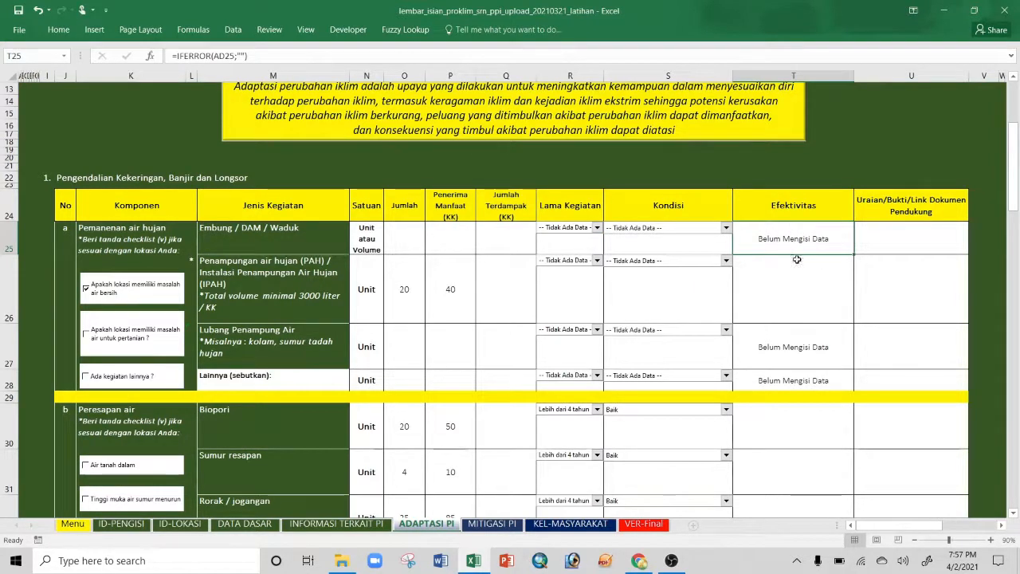
pyautogui.click(448, 292)
pyautogui.click(503, 305)
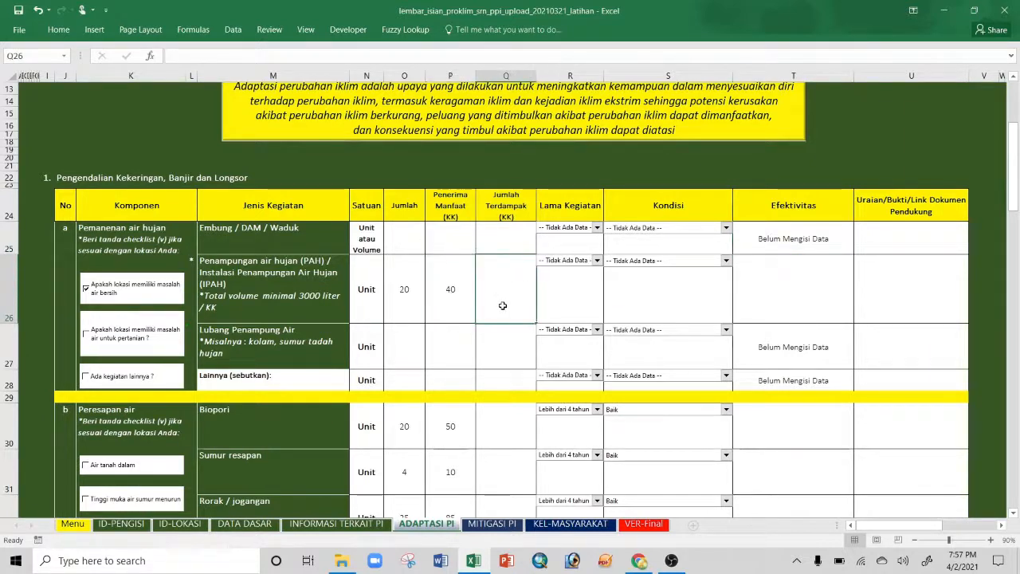
pyautogui.moveTo(453, 289); pyautogui.dragTo(510, 295)
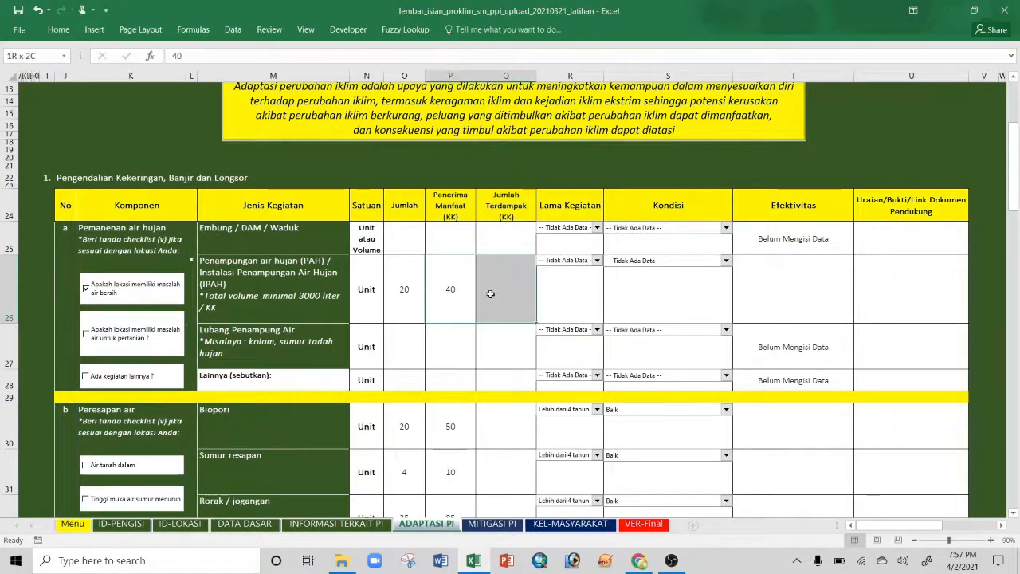
pyautogui.click(792, 309)
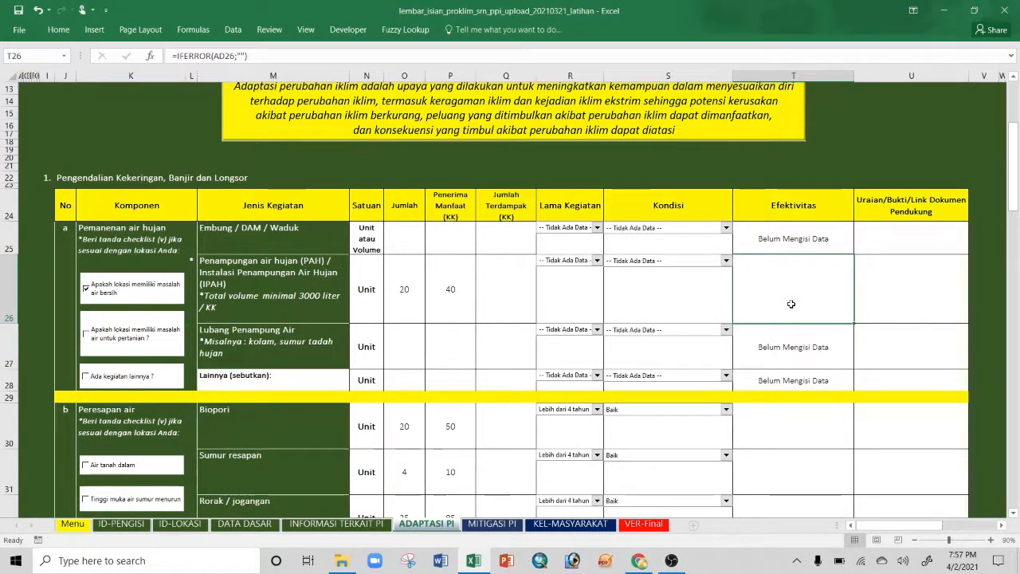
pyautogui.click(505, 280)
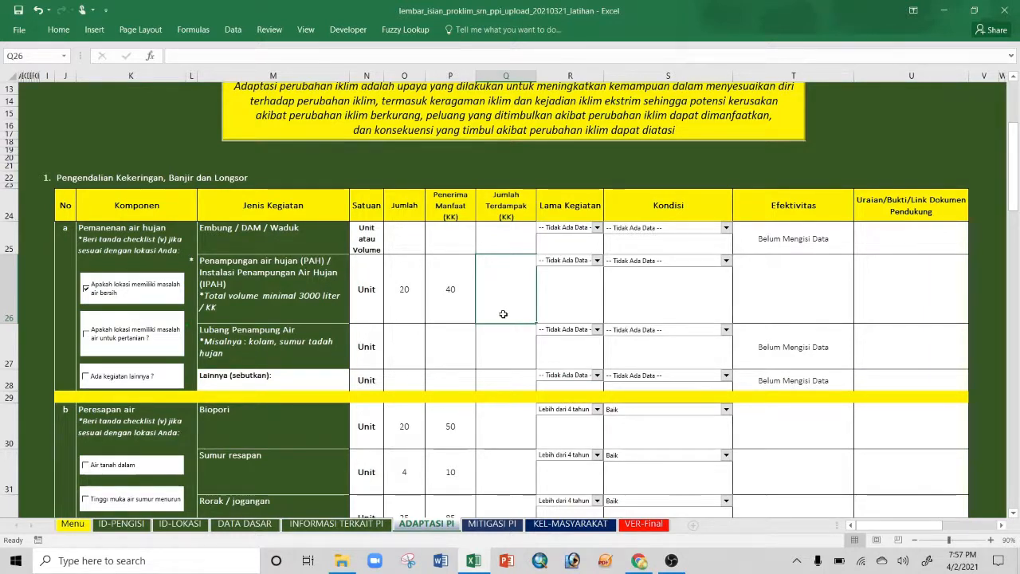
# Step: Enter 80 affected households in Q26 for the PAH row, then review its description and beneficiaries cells
pyautogui.write('80')
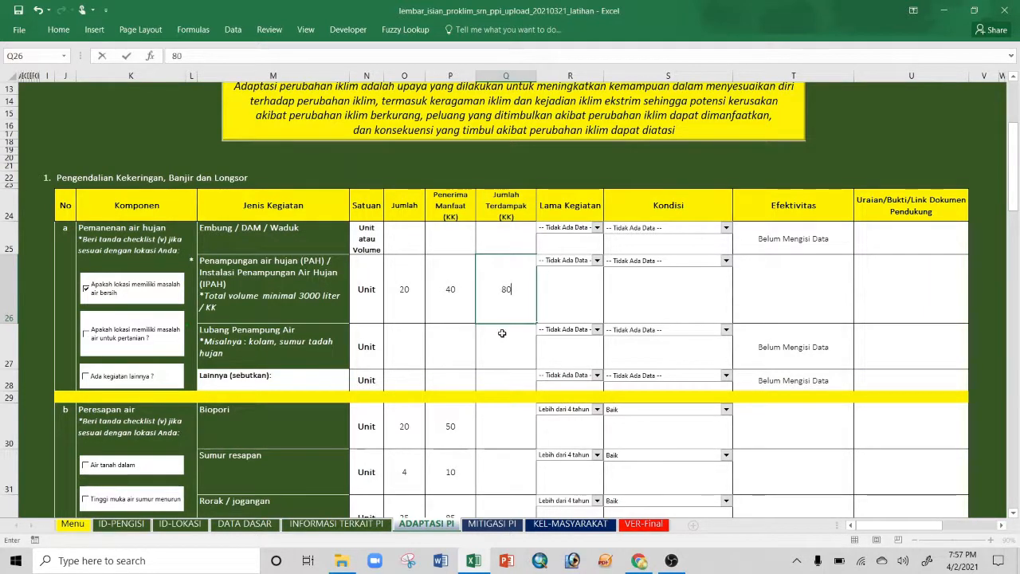
pyautogui.press('Return')
pyautogui.click(507, 305)
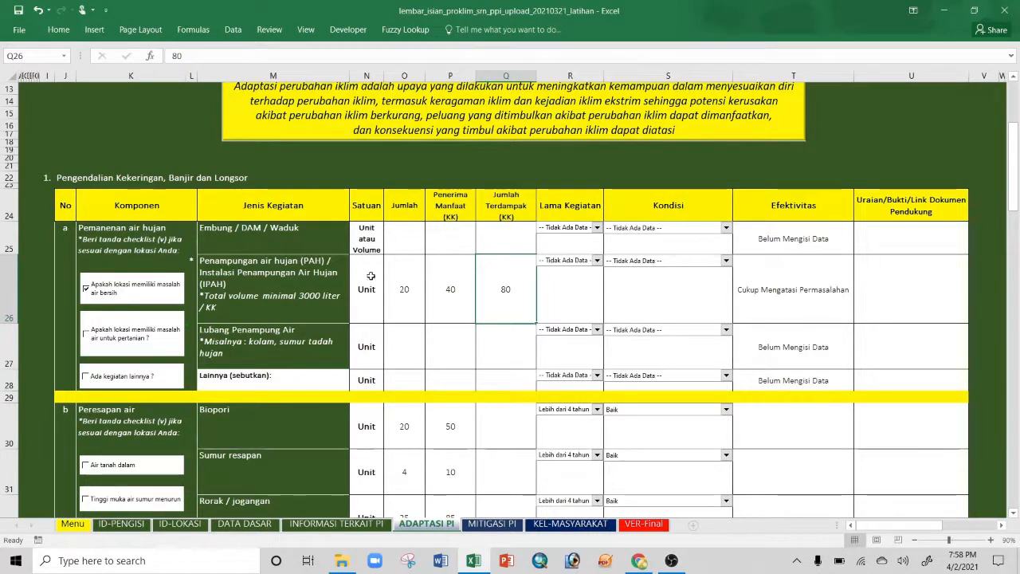
pyautogui.click(243, 293)
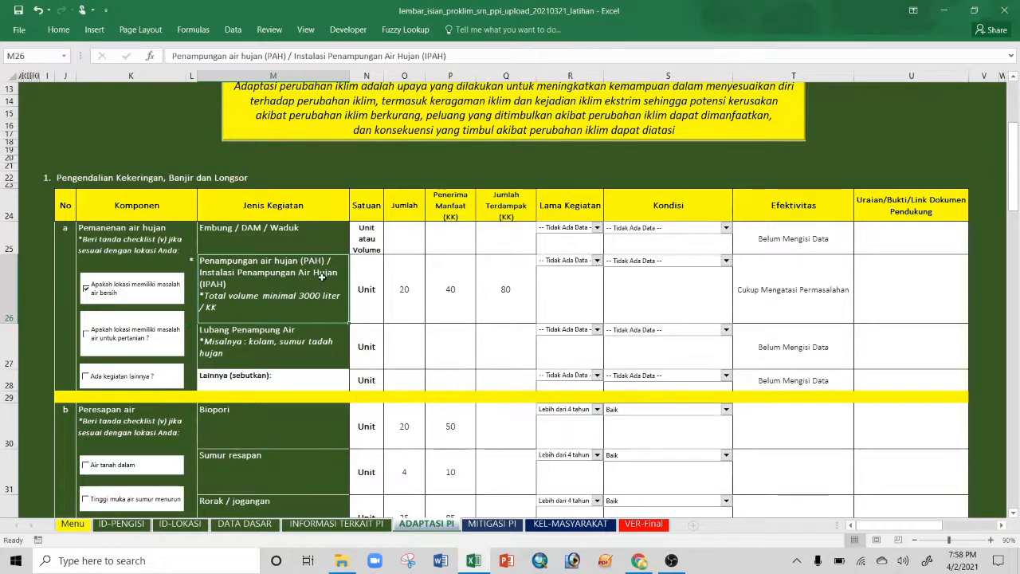
pyautogui.click(453, 307)
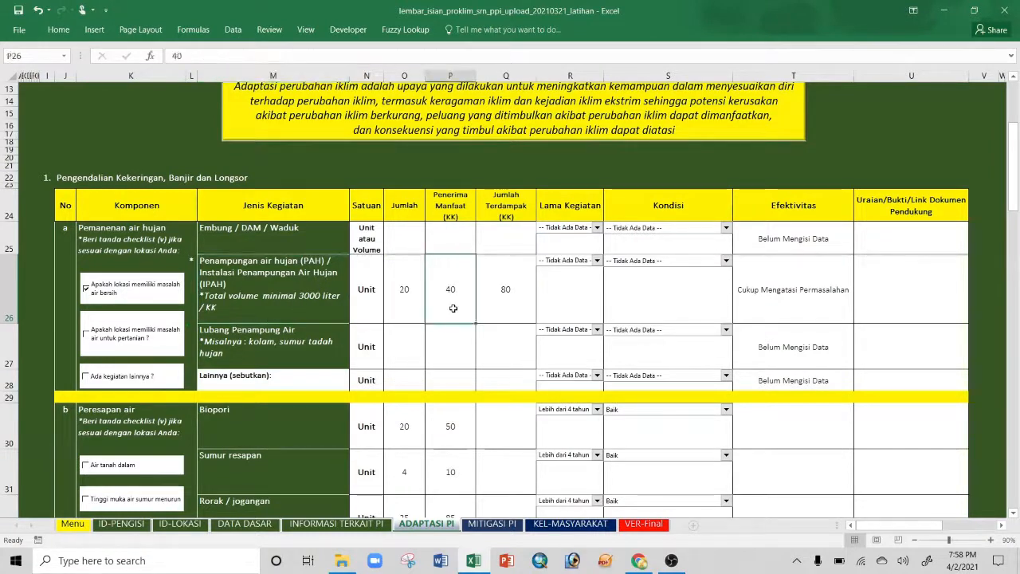
pyautogui.click(502, 309)
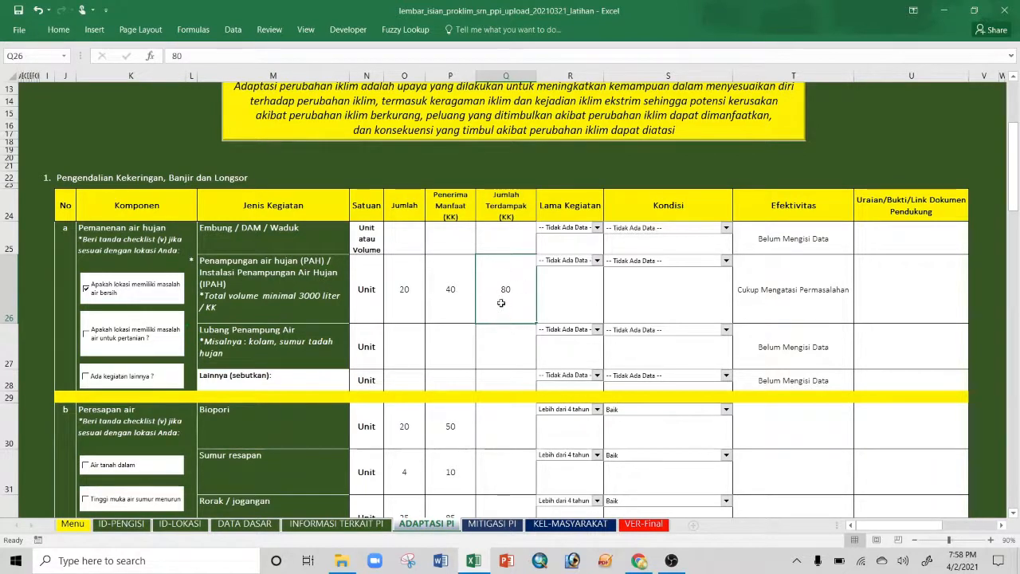
pyautogui.click(448, 294)
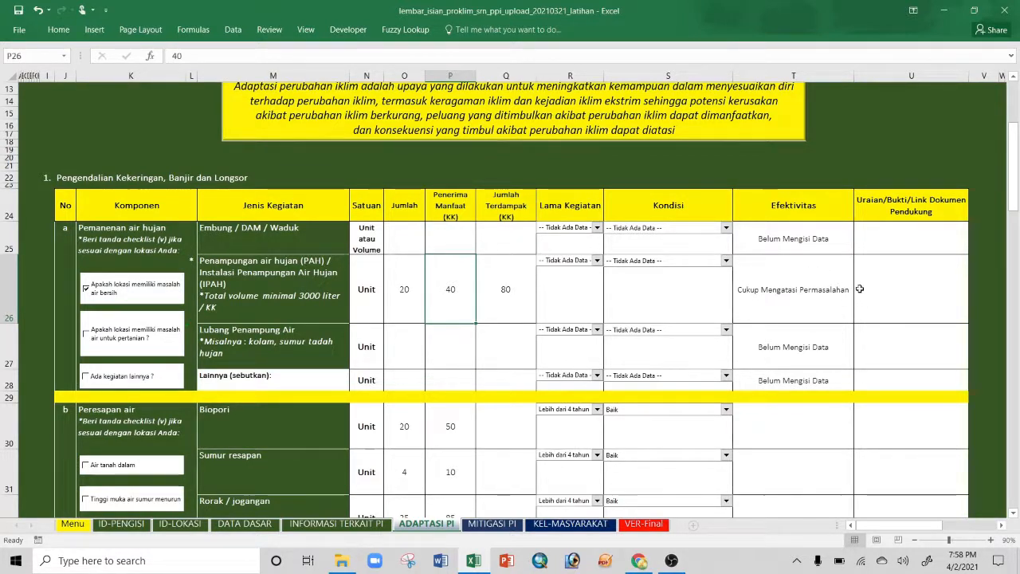
# Step: Set the PAH row's duration to Lebih dari 4 tahun and its condition to Baik
pyautogui.click(787, 298)
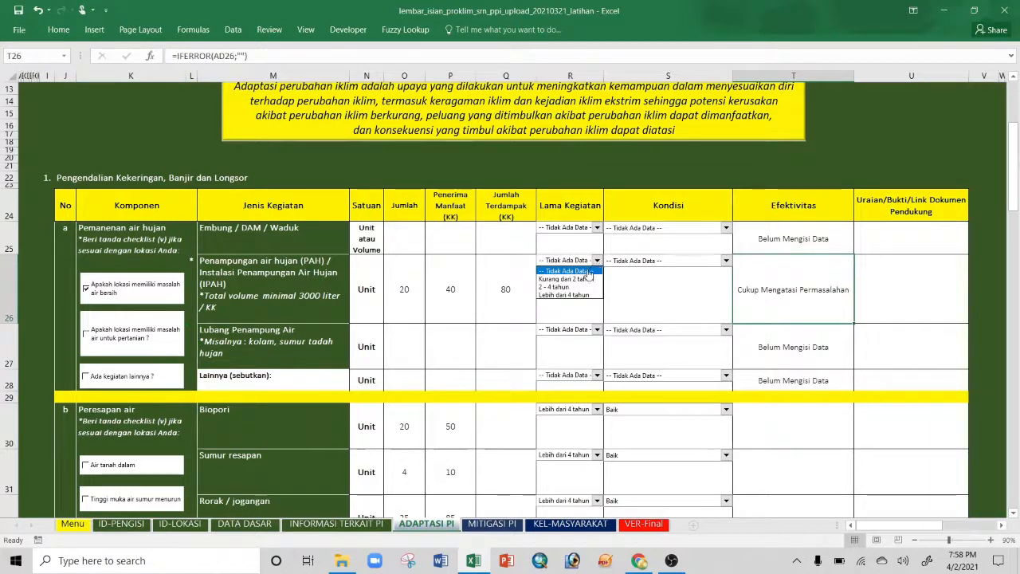
pyautogui.click(578, 295)
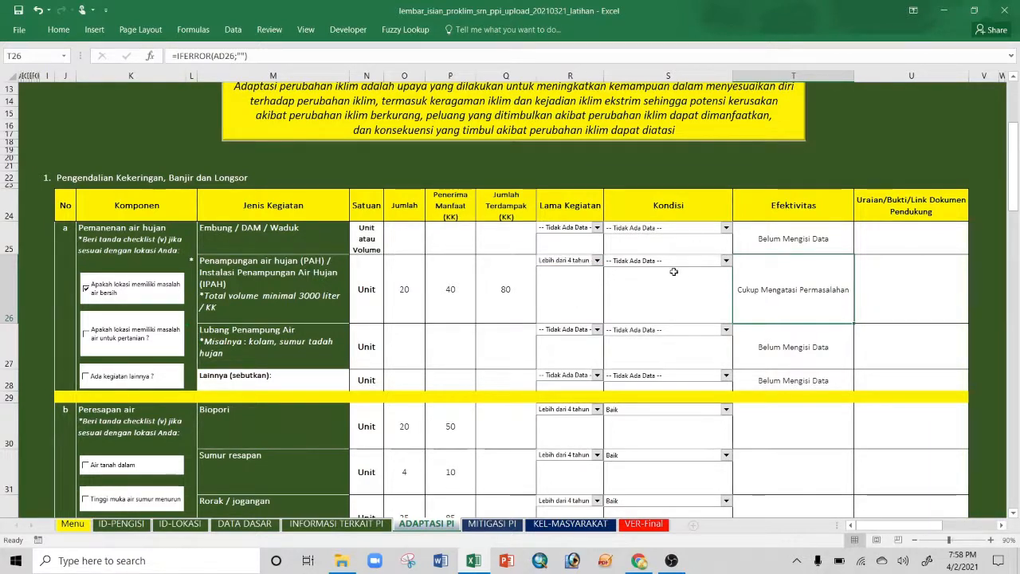
pyautogui.click(726, 261)
pyautogui.click(654, 295)
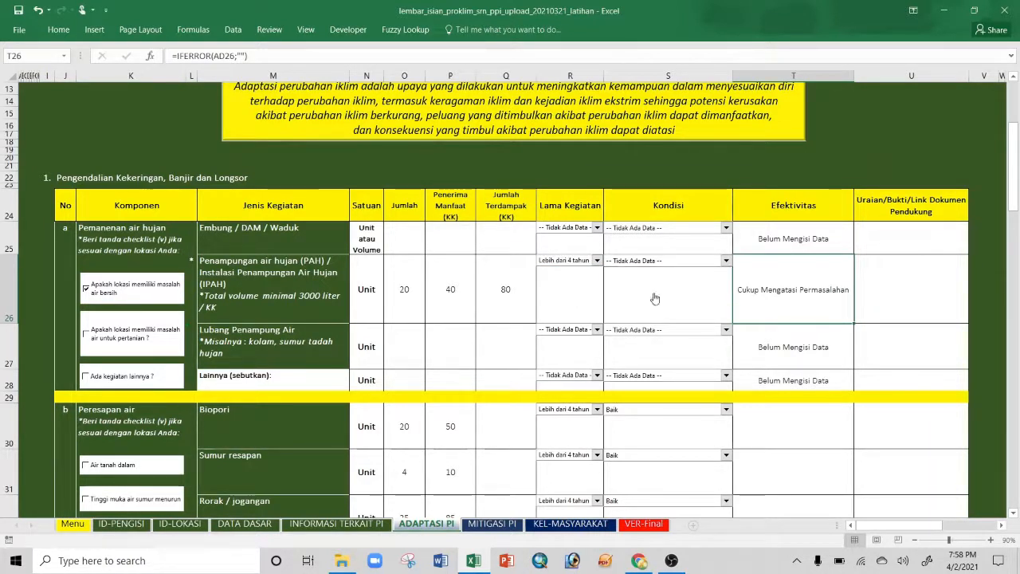
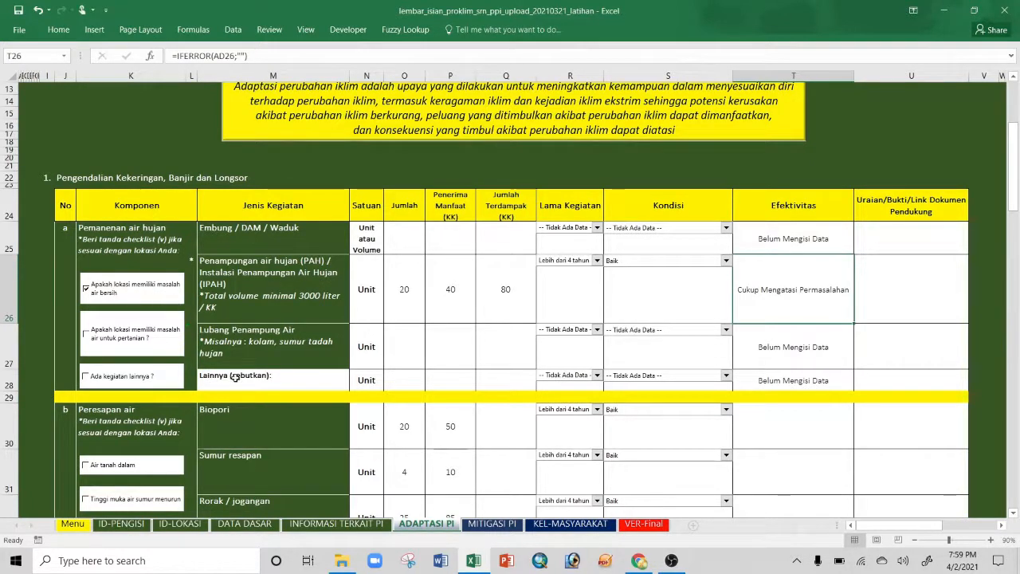
# Step: Add 'Sumur bor' as the other activity in M28 with Jumlah 5, and tick Ada kegiatan lainnya
pyautogui.doubleClick(235, 378)
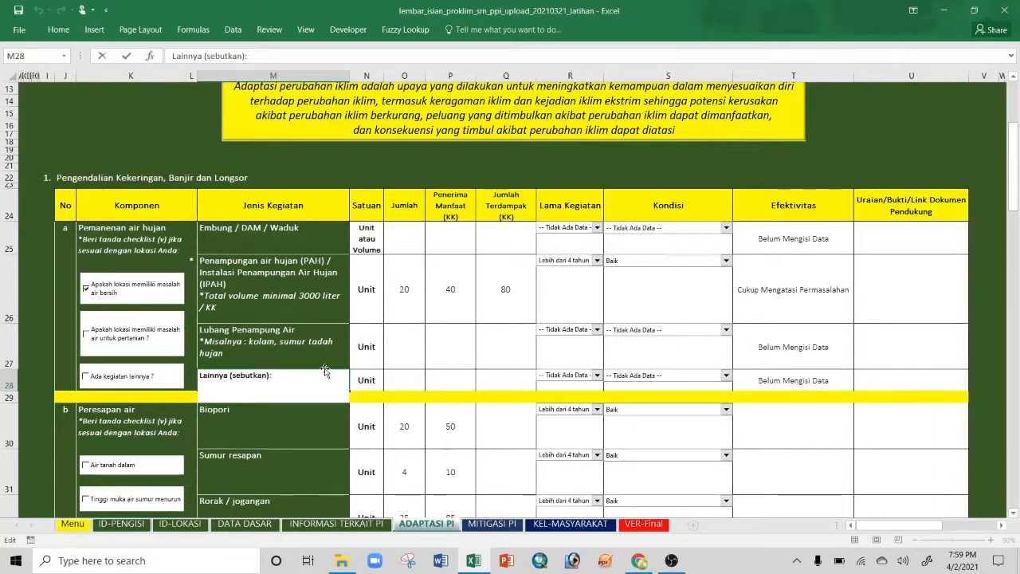
pyautogui.write('Sumur bor')
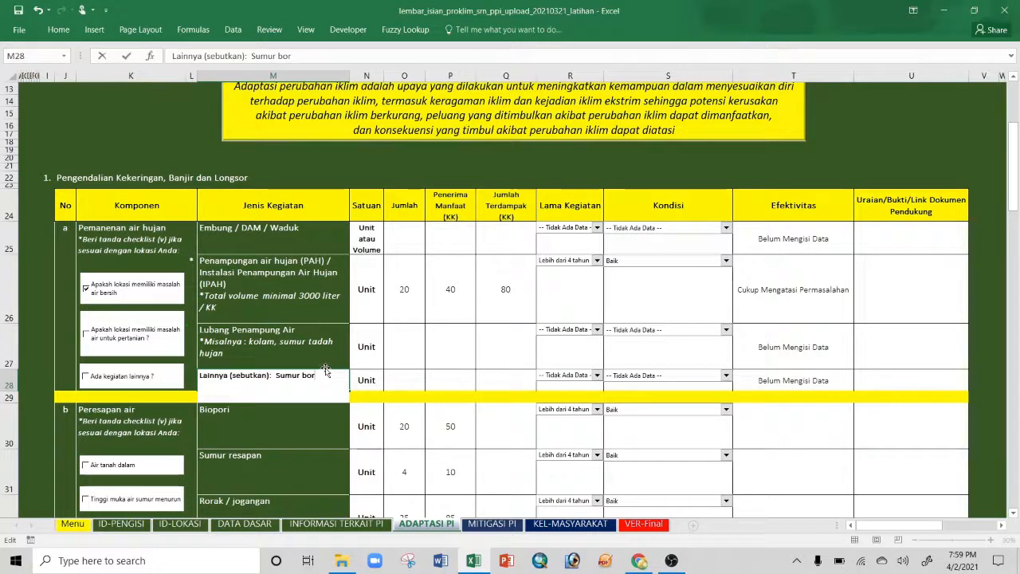
pyautogui.click(400, 380)
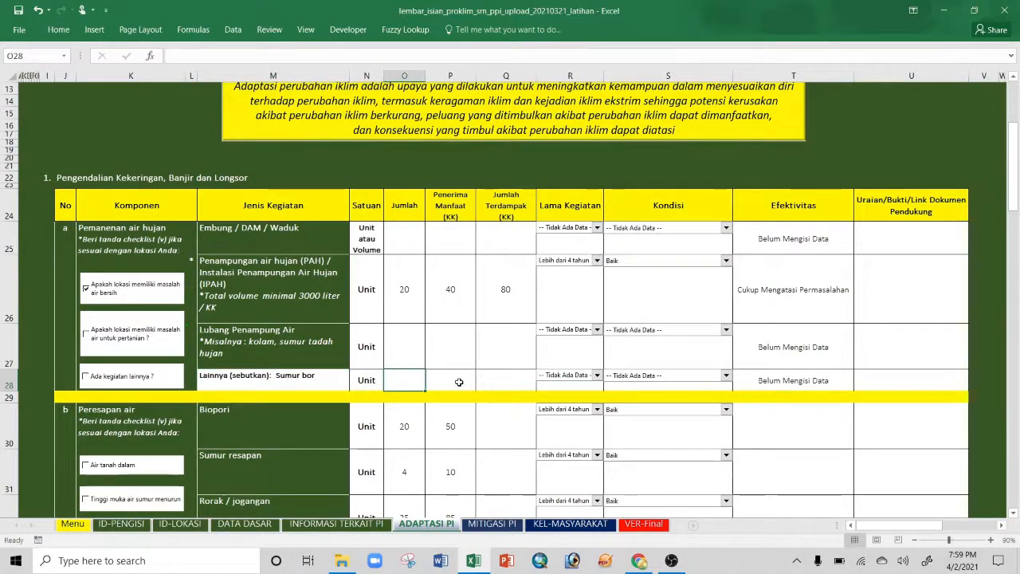
pyautogui.write('5')
pyautogui.click(459, 381)
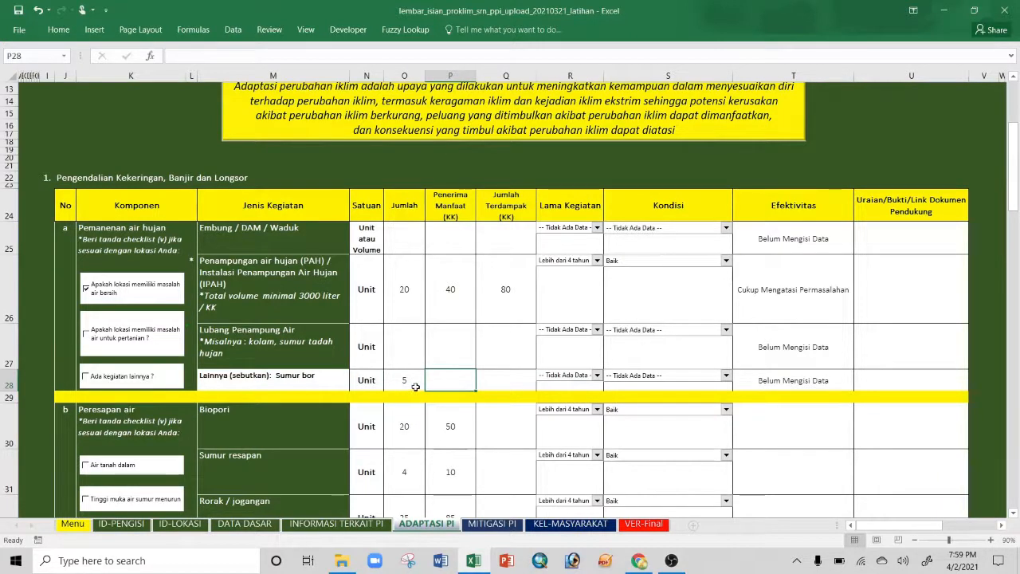
pyautogui.click(85, 377)
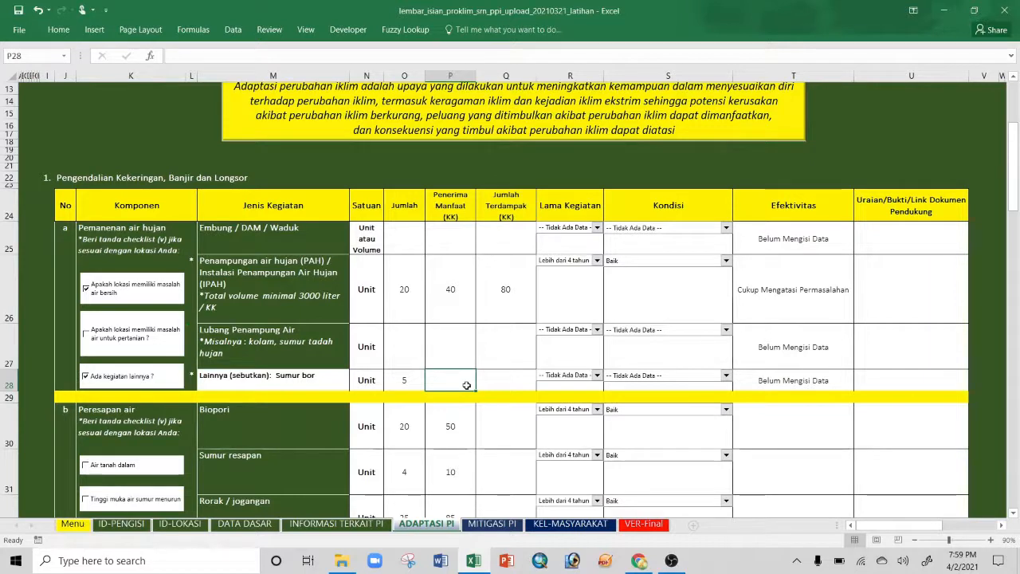
# Step: Enter 60 beneficiary households for Sumur bor and compare with the PAH row's counts
pyautogui.write('60')
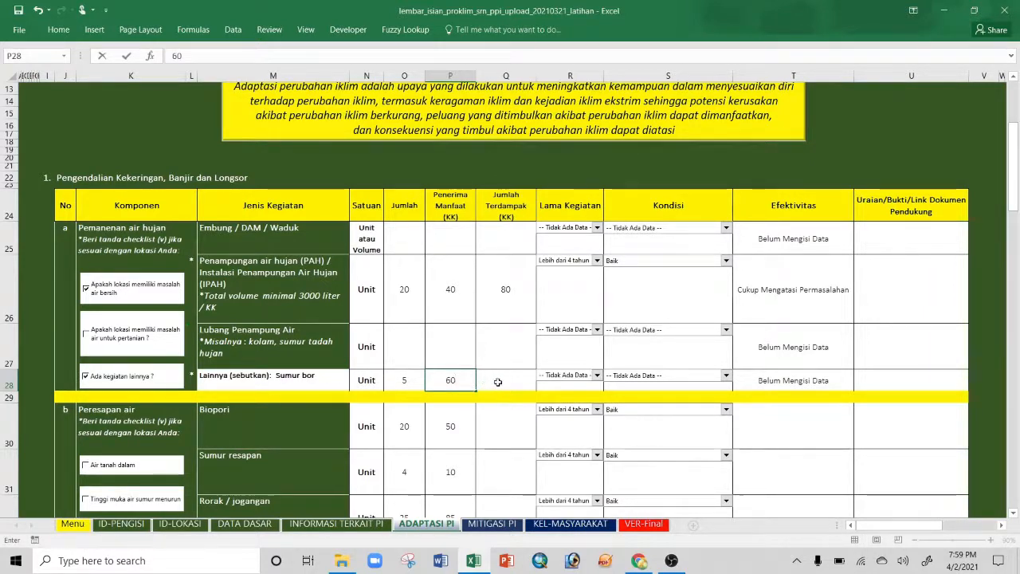
pyautogui.click(497, 381)
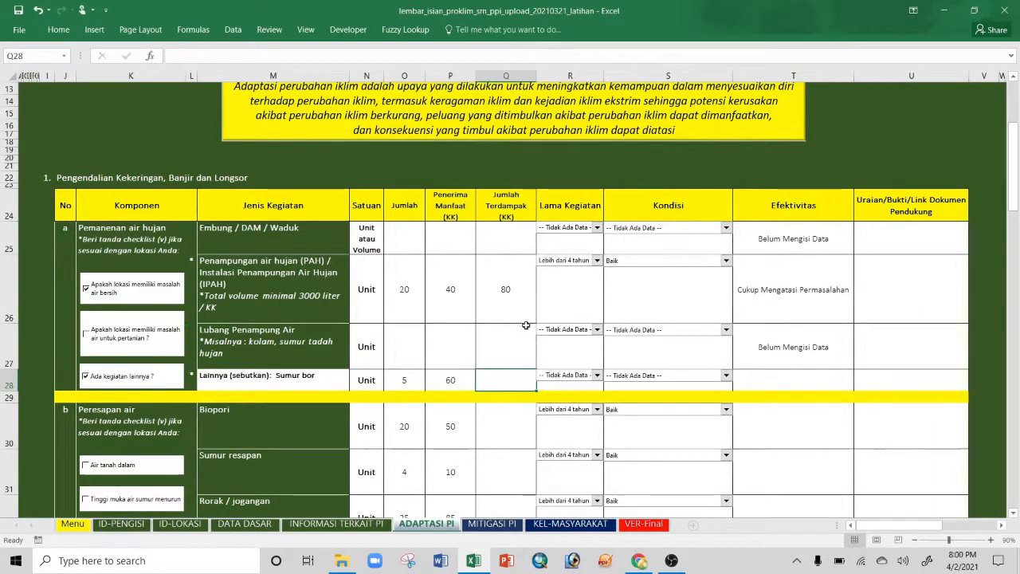
pyautogui.click(449, 291)
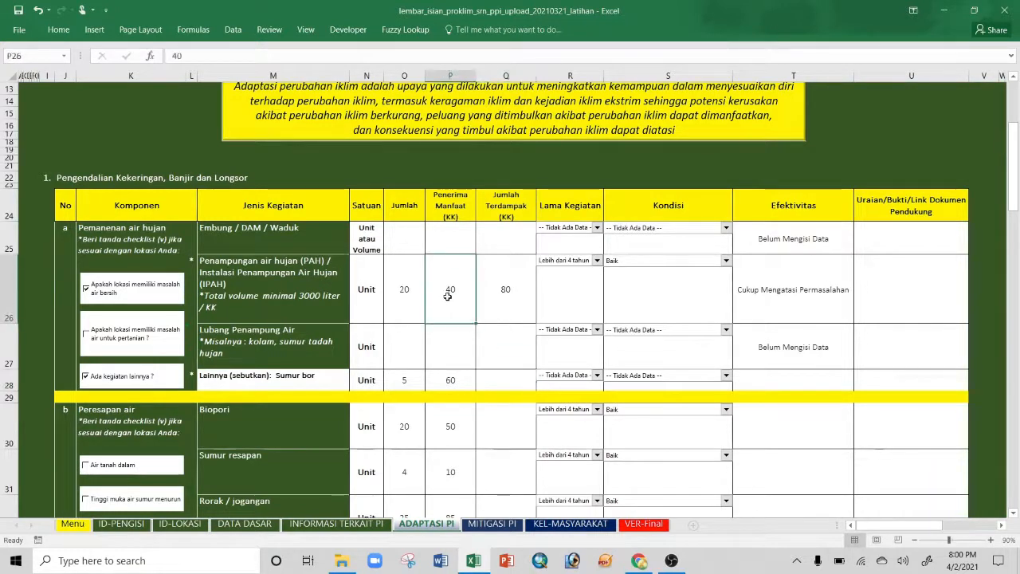
pyautogui.moveTo(505, 292)
pyautogui.mouseDown()
pyautogui.moveTo(469, 298)
pyautogui.moveTo(505, 291)
pyautogui.mouseUp()
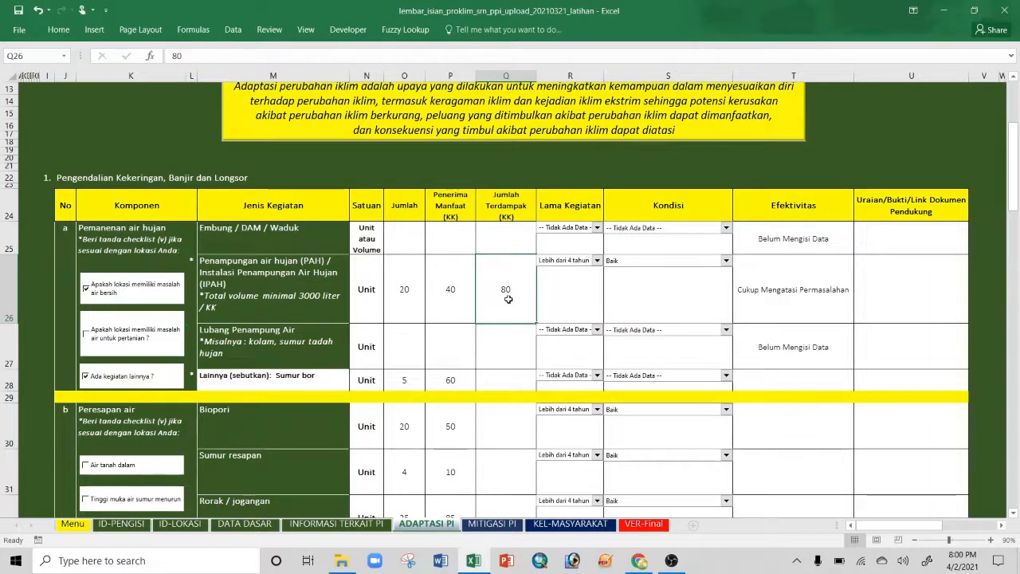
pyautogui.click(451, 300)
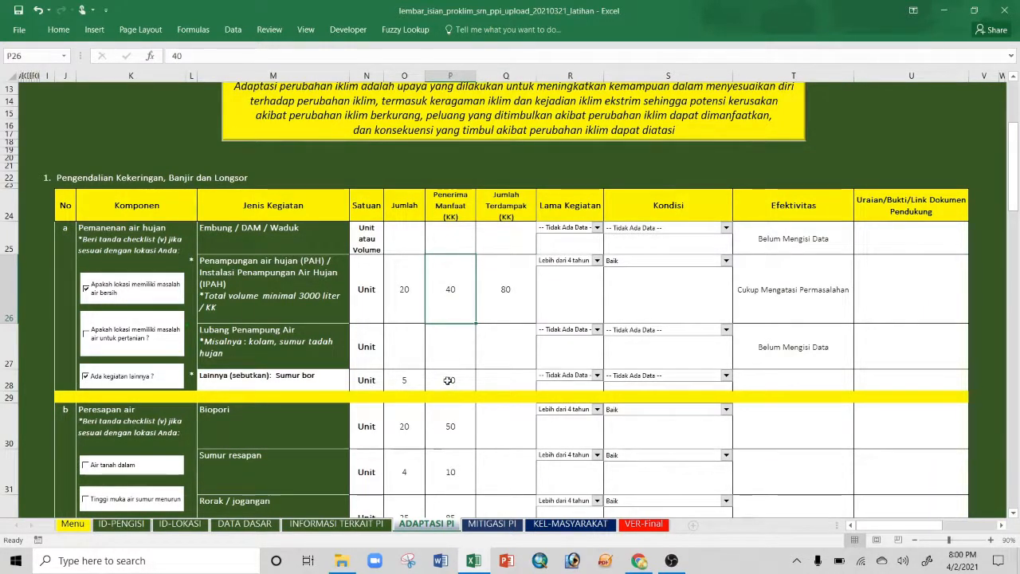
pyautogui.click(327, 378)
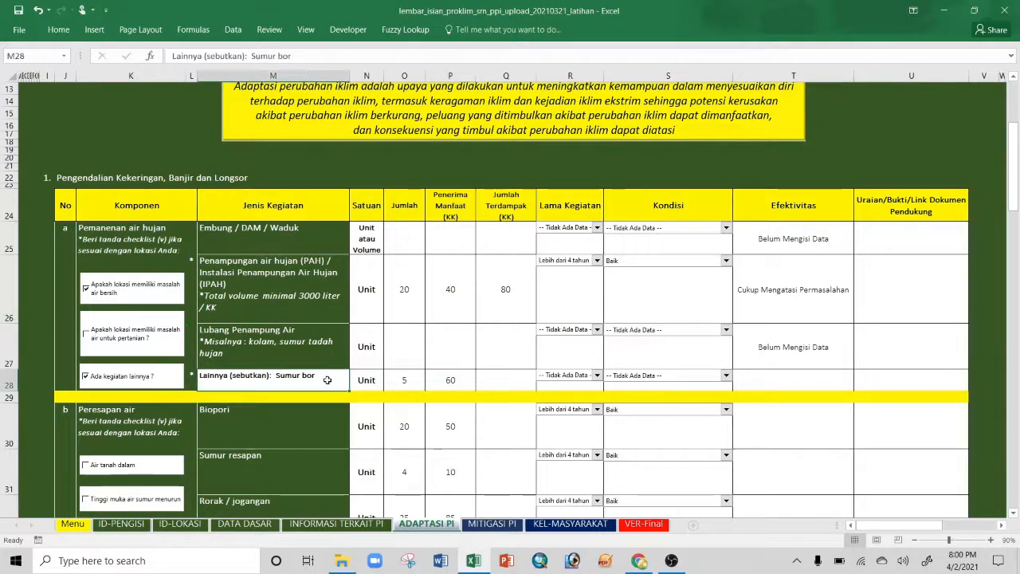
pyautogui.click(449, 381)
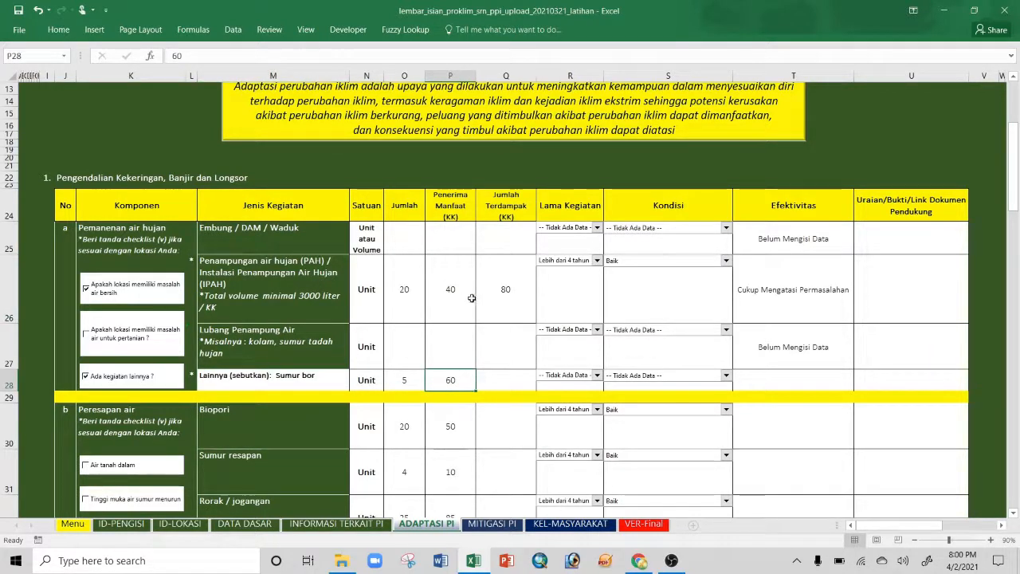
# Step: Set affected households to 40 in Q26 for PAH and in Q28 for Sumur bor
pyautogui.click(502, 294)
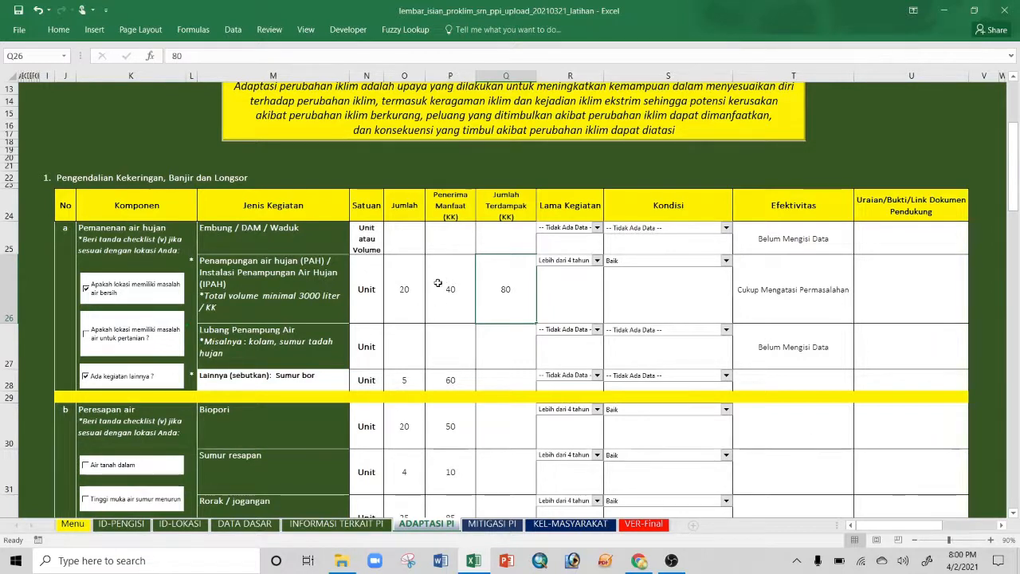
pyautogui.write('40')
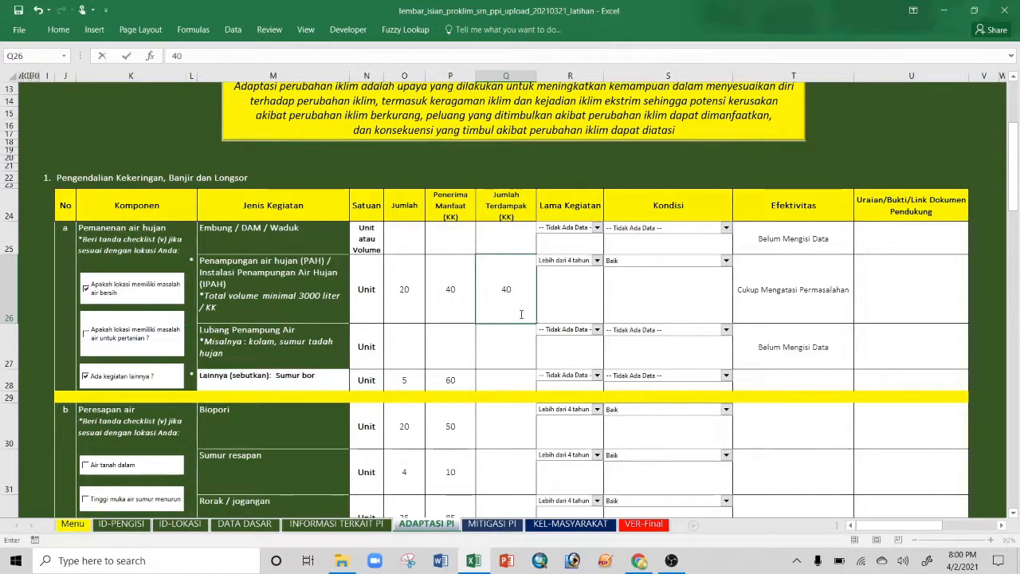
pyautogui.click(511, 379)
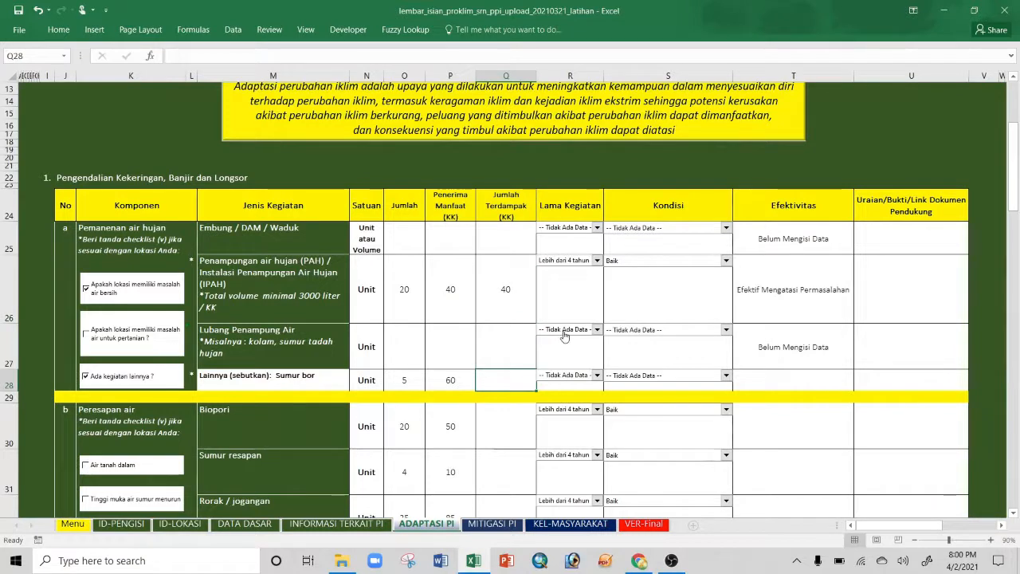
pyautogui.write('40')
pyautogui.click(494, 342)
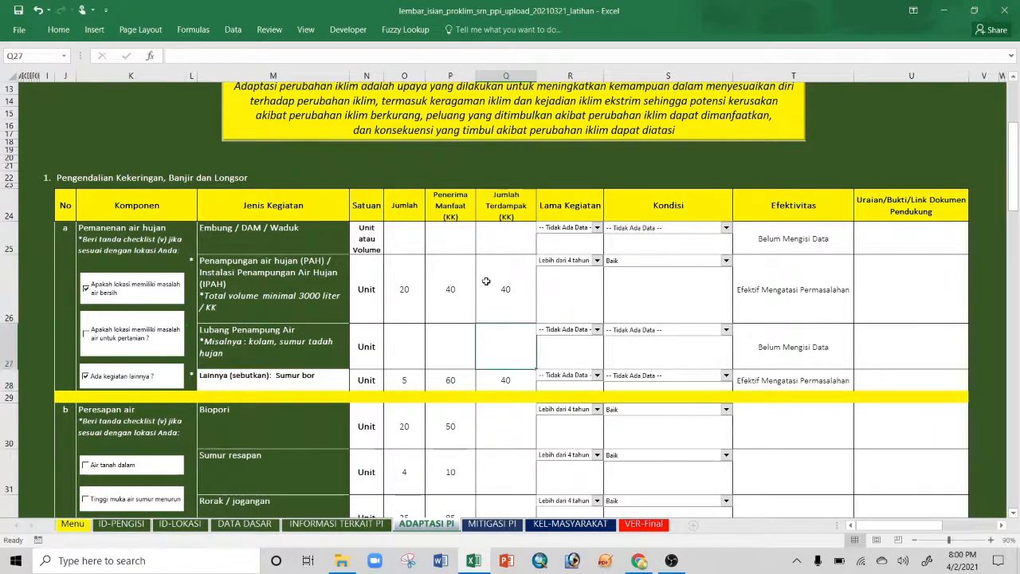
# Step: Verify rows 26 and 28 counts and their Efektif Mengatasi Permasalahan effectiveness results
pyautogui.click(486, 281)
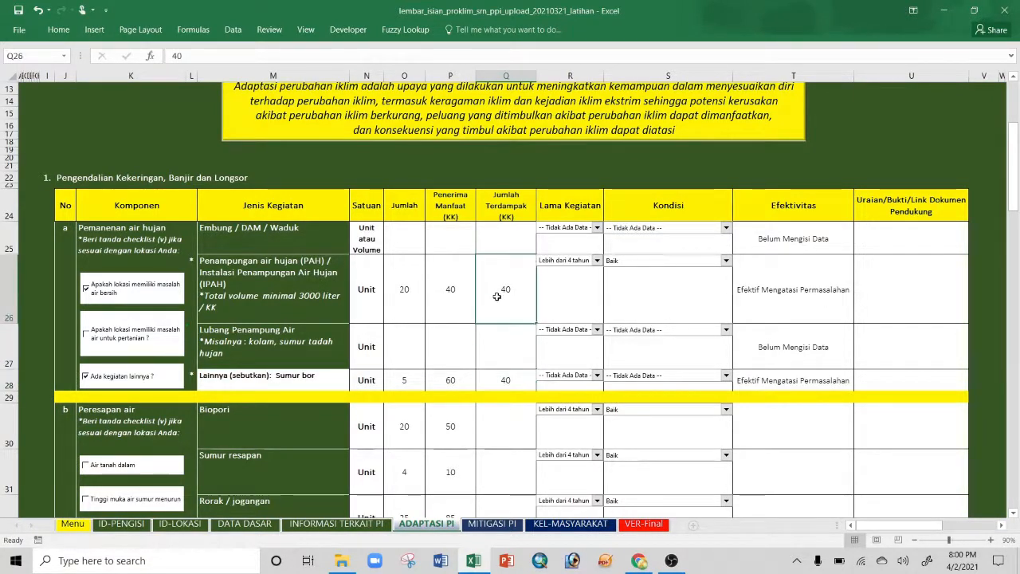
pyautogui.click(514, 382)
pyautogui.click(510, 301)
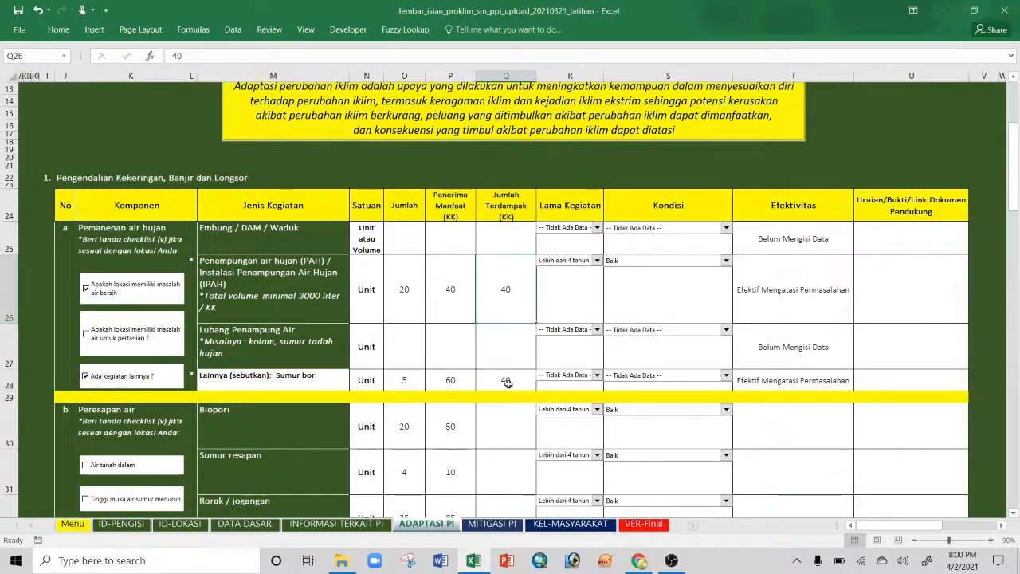
pyautogui.click(507, 383)
pyautogui.click(449, 289)
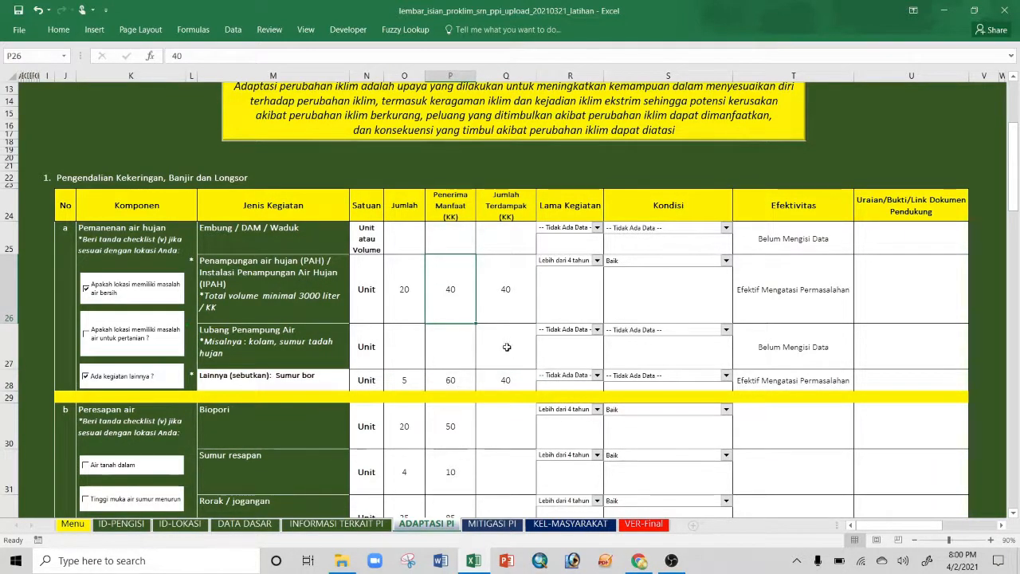
pyautogui.click(441, 381)
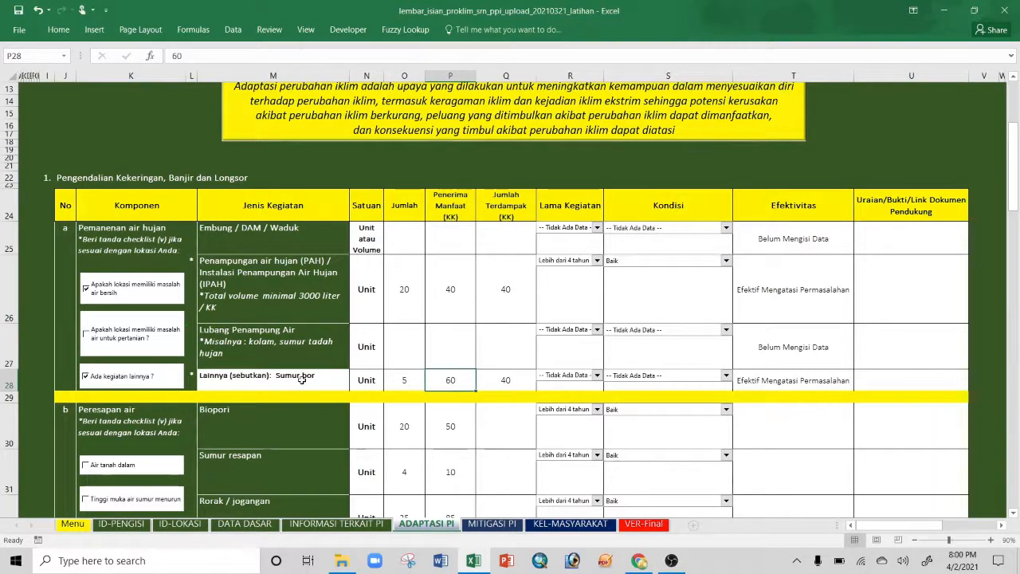
pyautogui.click(508, 382)
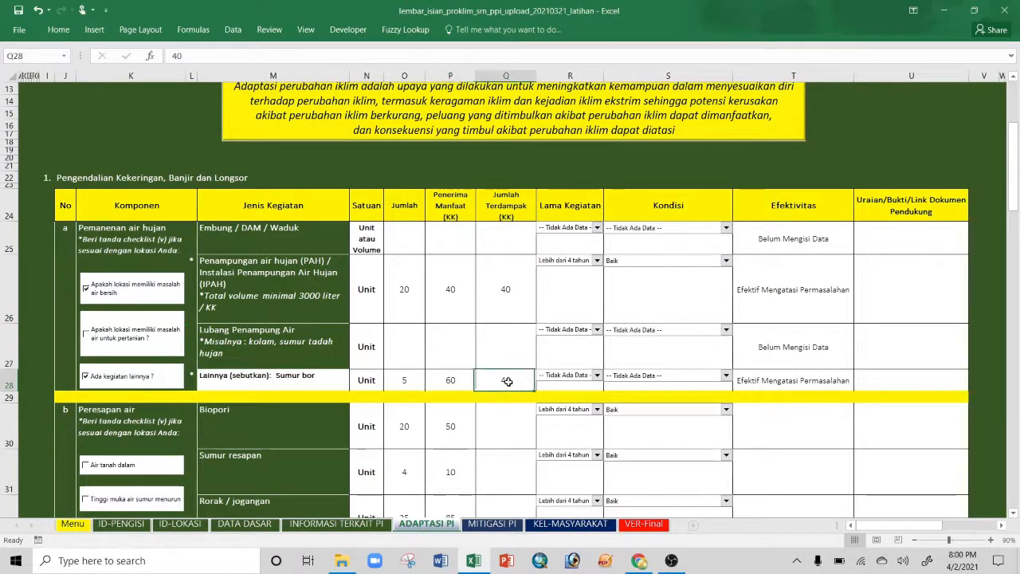
pyautogui.click(498, 296)
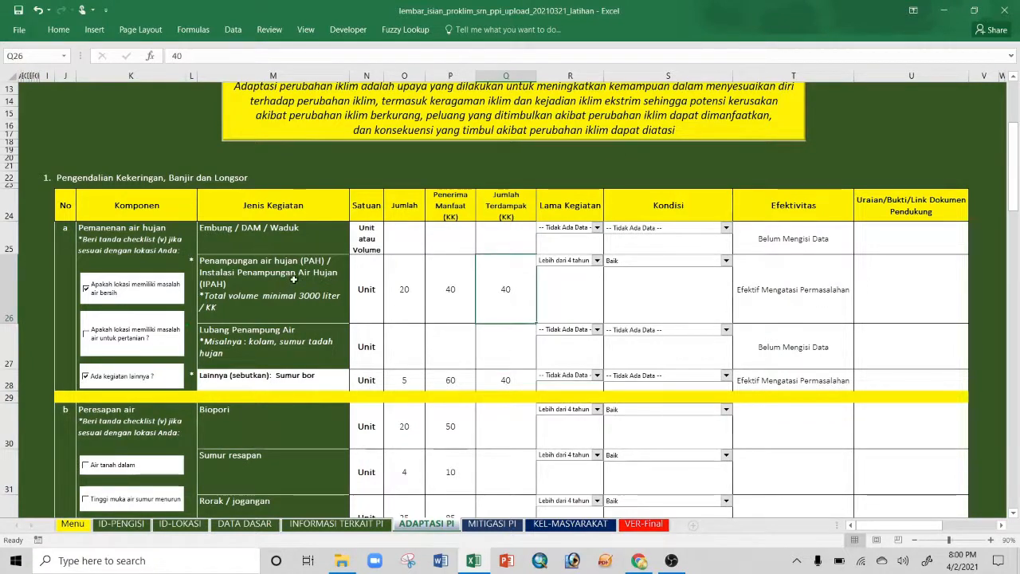
pyautogui.click(306, 383)
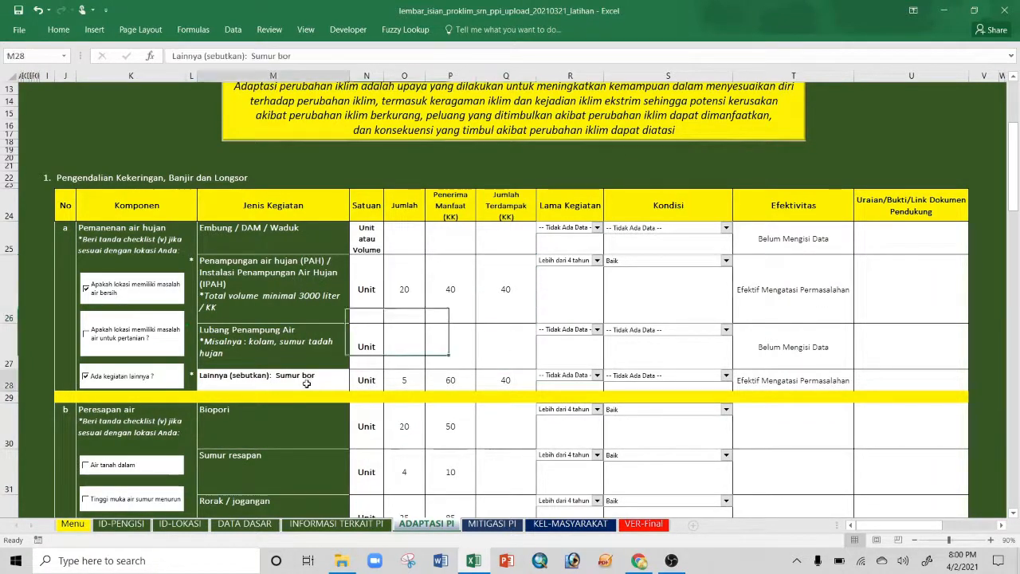
pyautogui.click(264, 277)
pyautogui.click(252, 384)
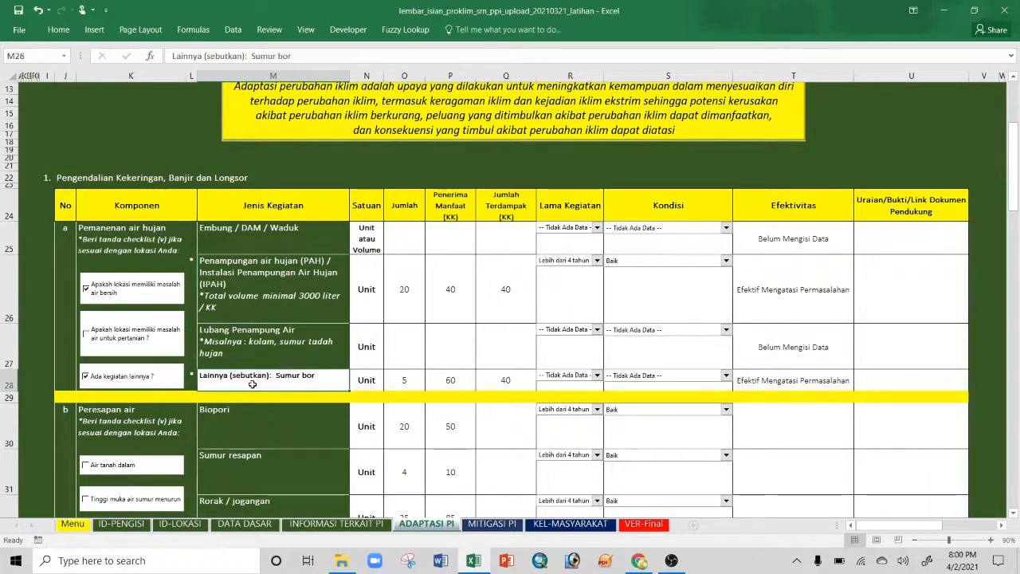
pyautogui.click(788, 298)
pyautogui.click(769, 378)
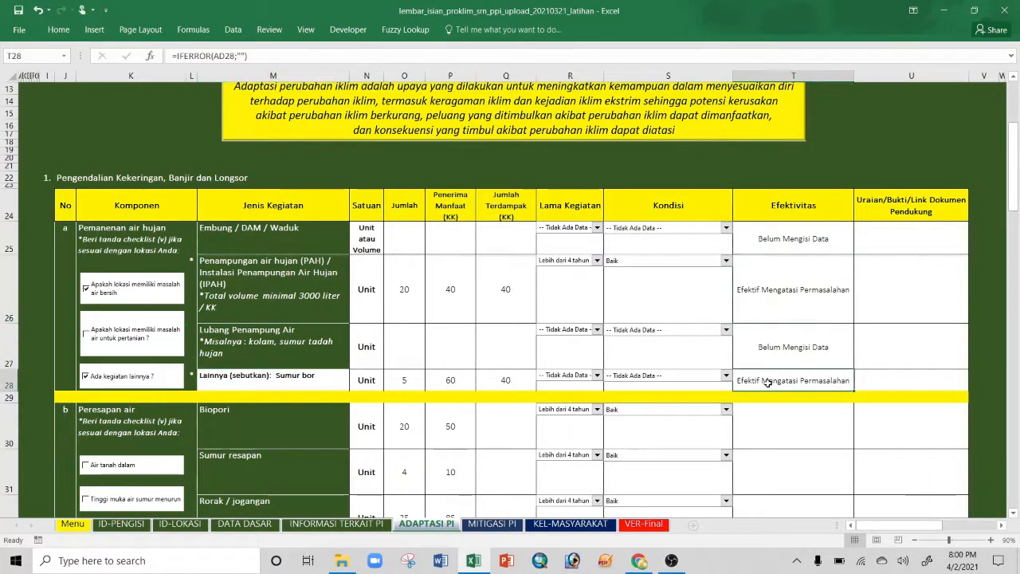
pyautogui.click(596, 375)
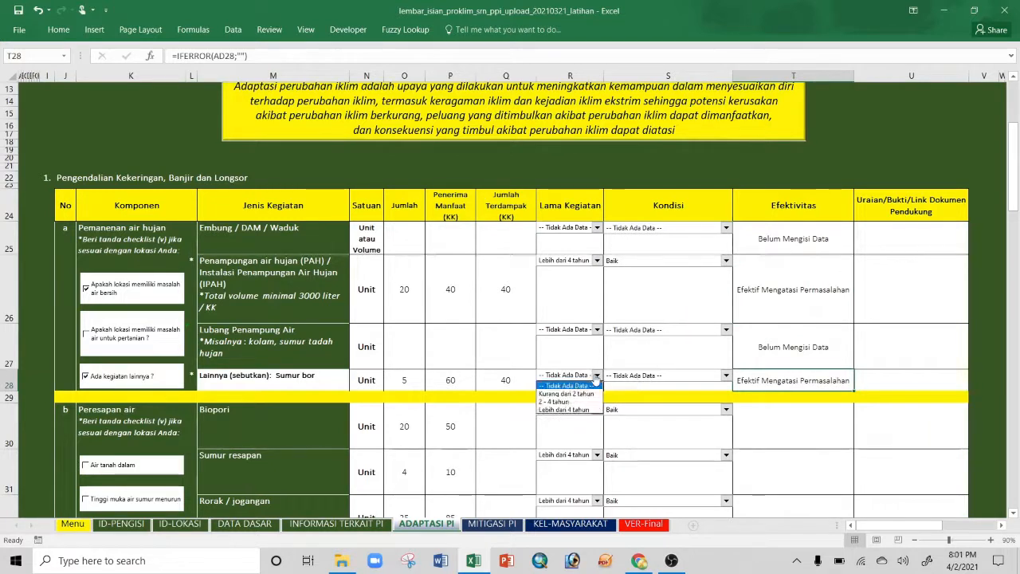
pyautogui.click(563, 409)
pyautogui.click(649, 374)
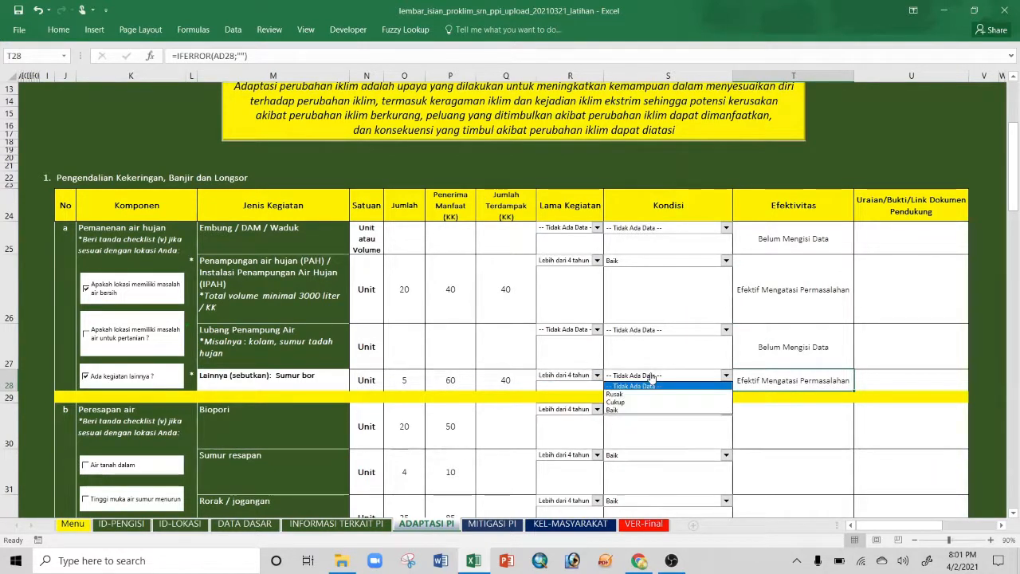
pyautogui.click(642, 410)
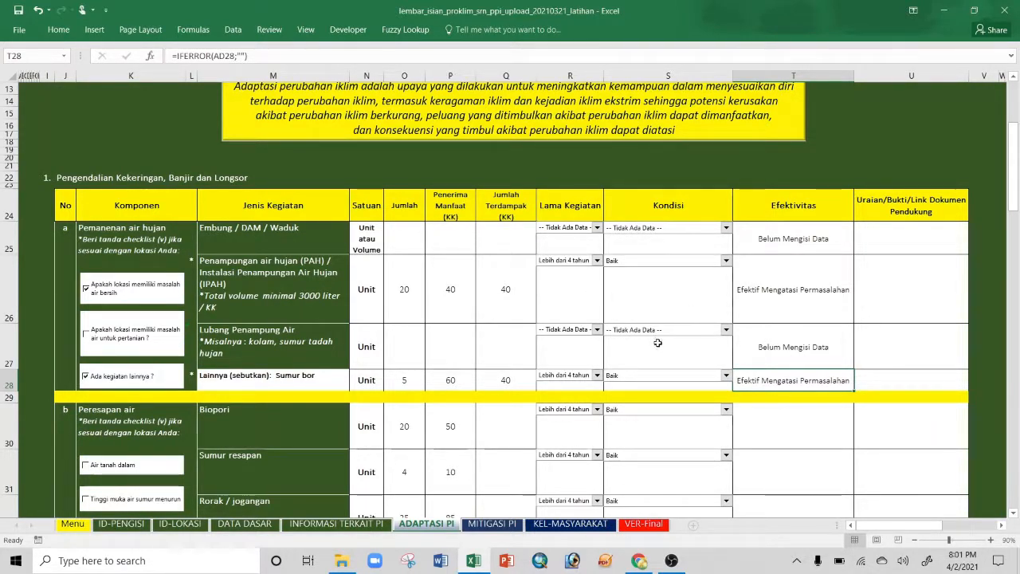
pyautogui.scroll(-2, 652, 327)
pyautogui.scroll(-5, 653, 329)
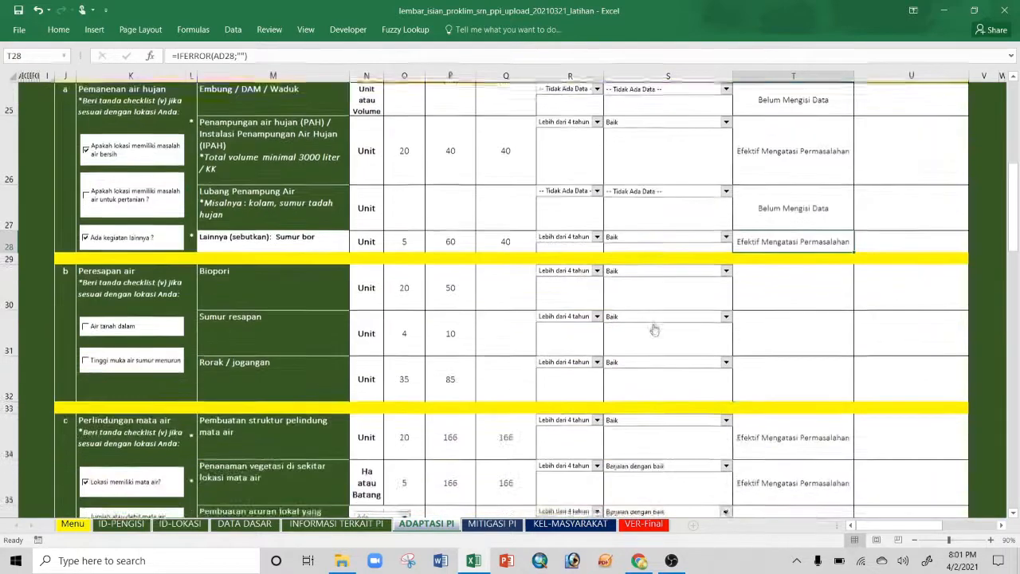
pyautogui.scroll(-1, 653, 329)
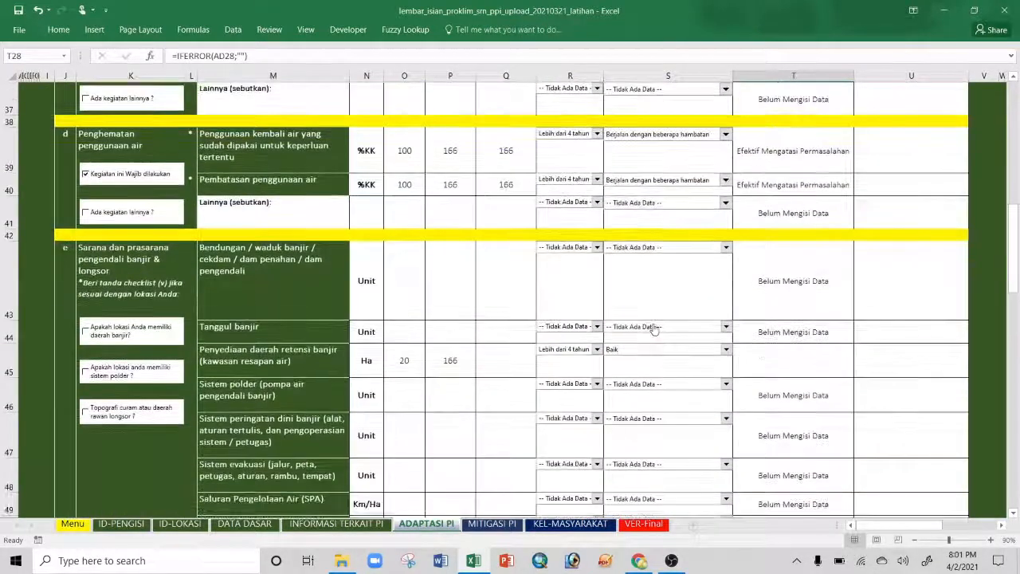
pyautogui.scroll(-2, 654, 329)
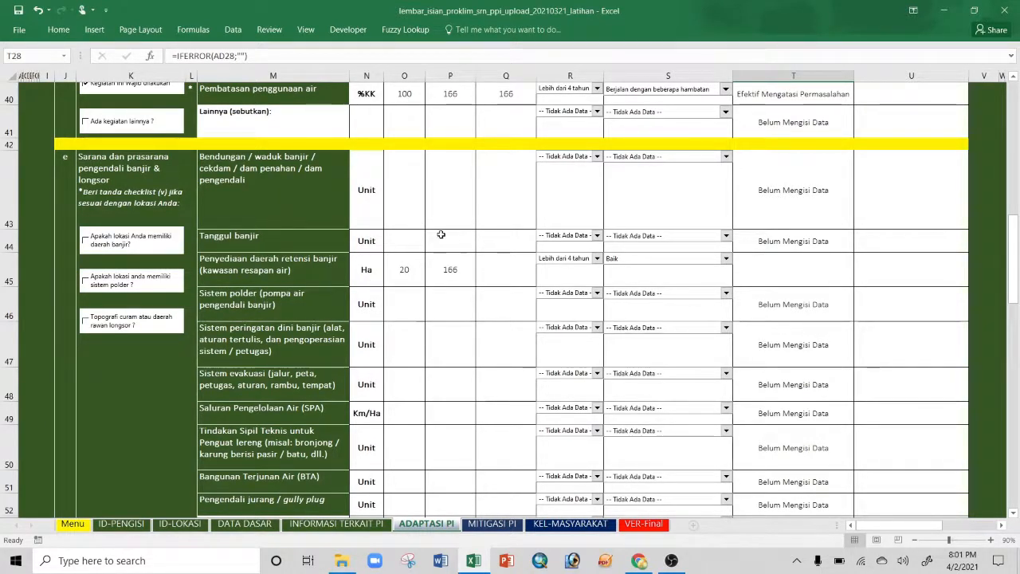
pyautogui.click(402, 271)
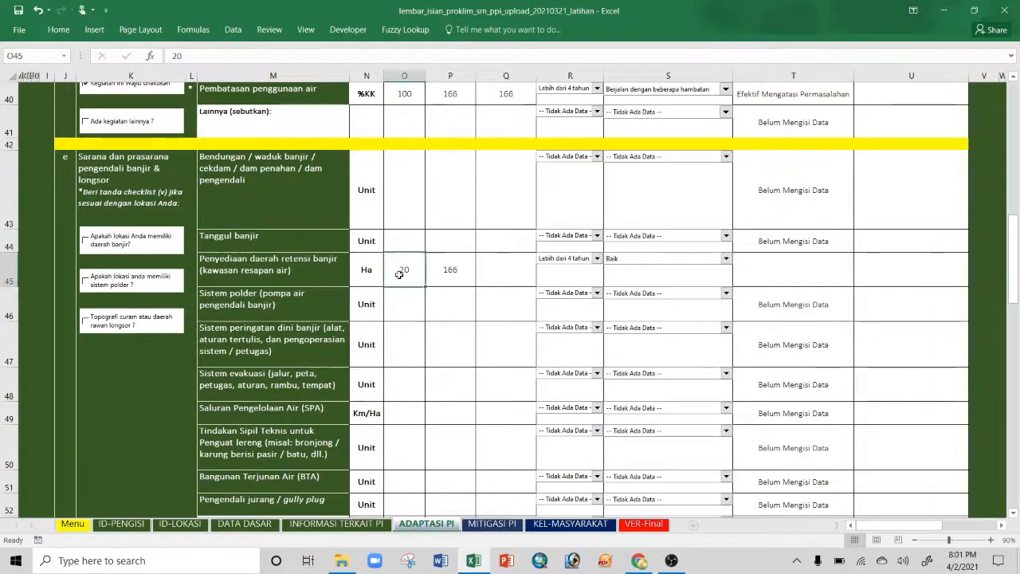
pyautogui.click(450, 269)
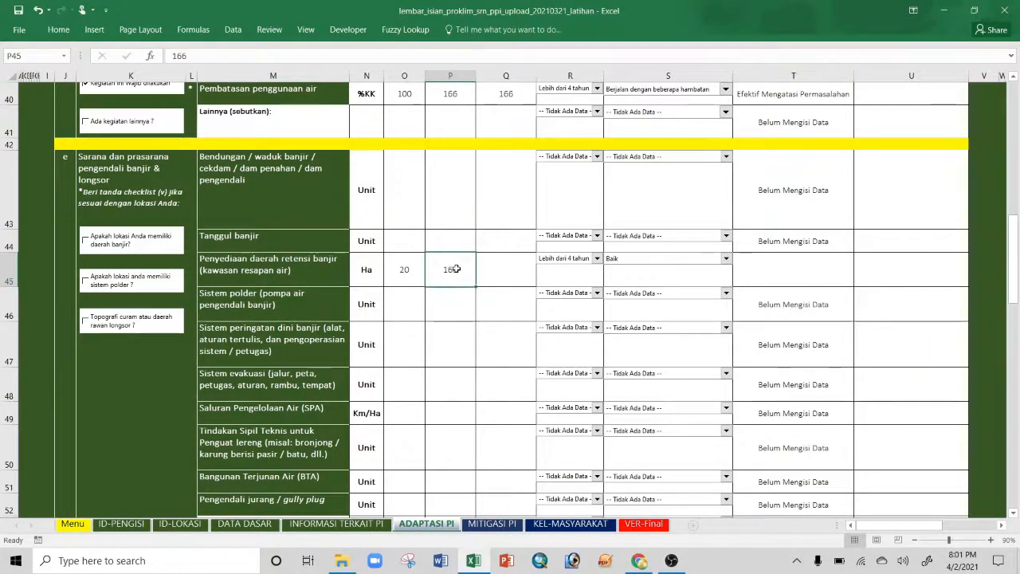
pyautogui.scroll(1, 458, 290)
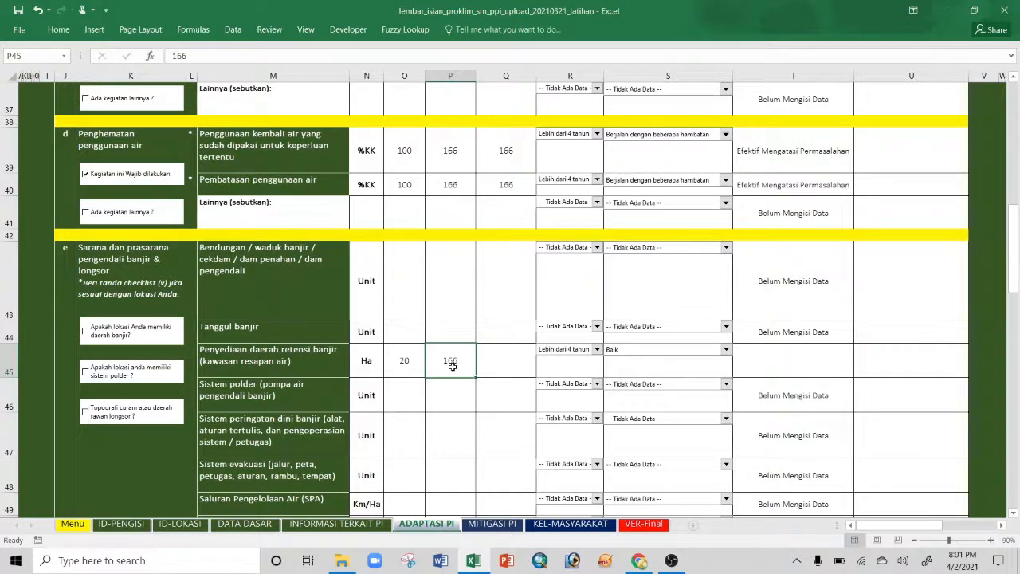
pyautogui.click(517, 364)
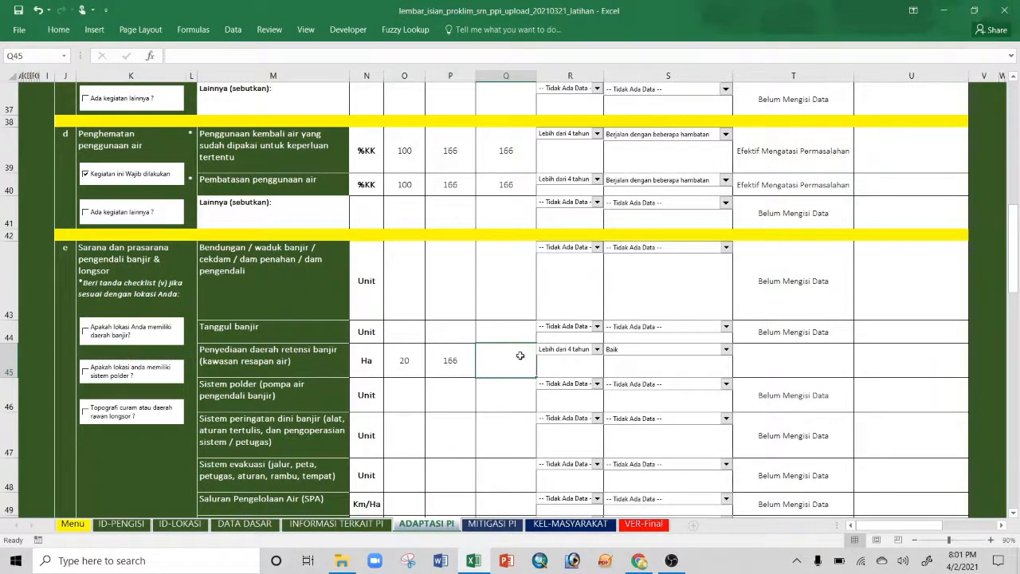
pyautogui.click(800, 360)
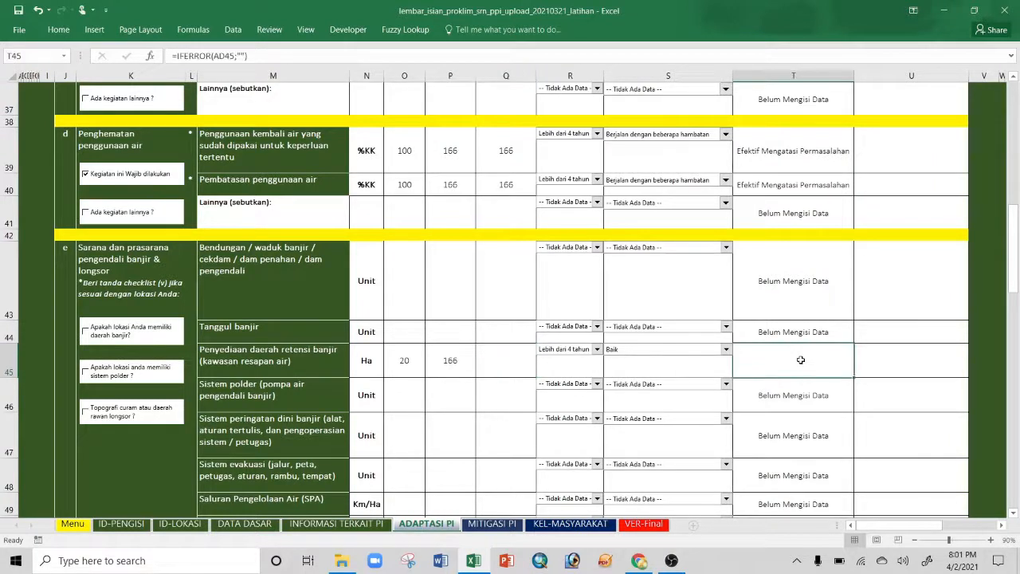
pyautogui.click(498, 364)
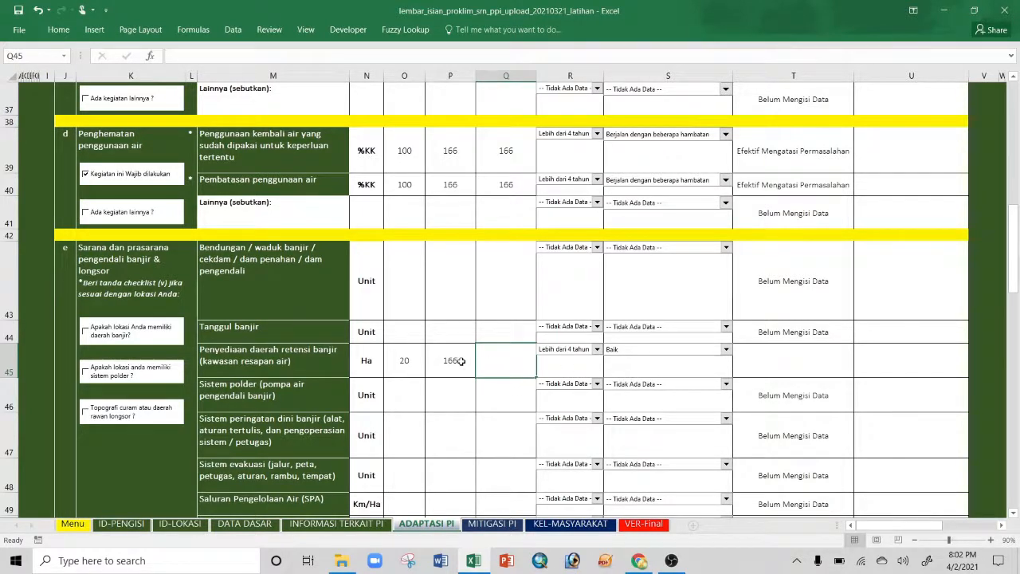
pyautogui.moveTo(459, 361); pyautogui.dragTo(405, 358)
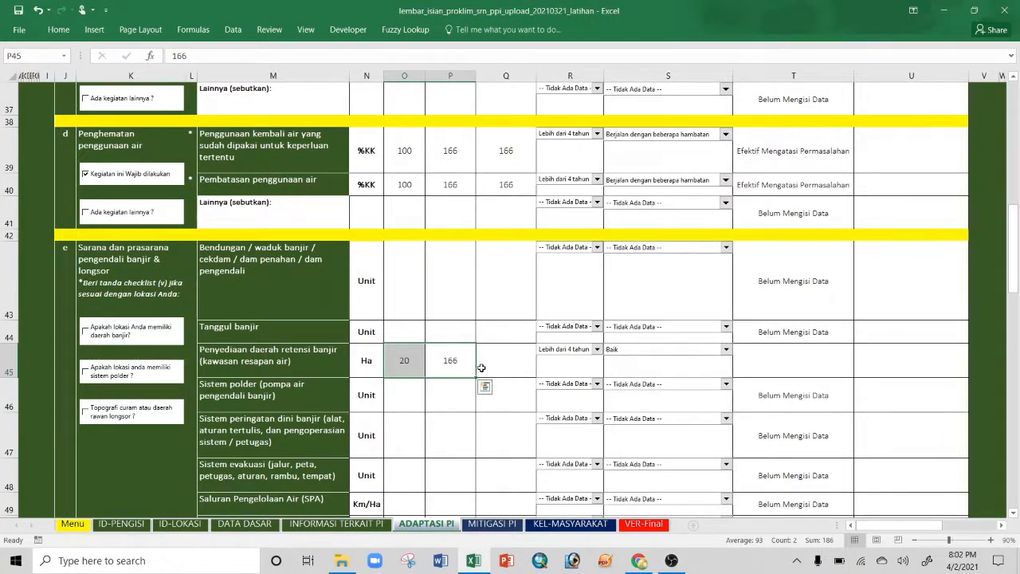
pyautogui.click(523, 369)
pyautogui.scroll(-3, 530, 379)
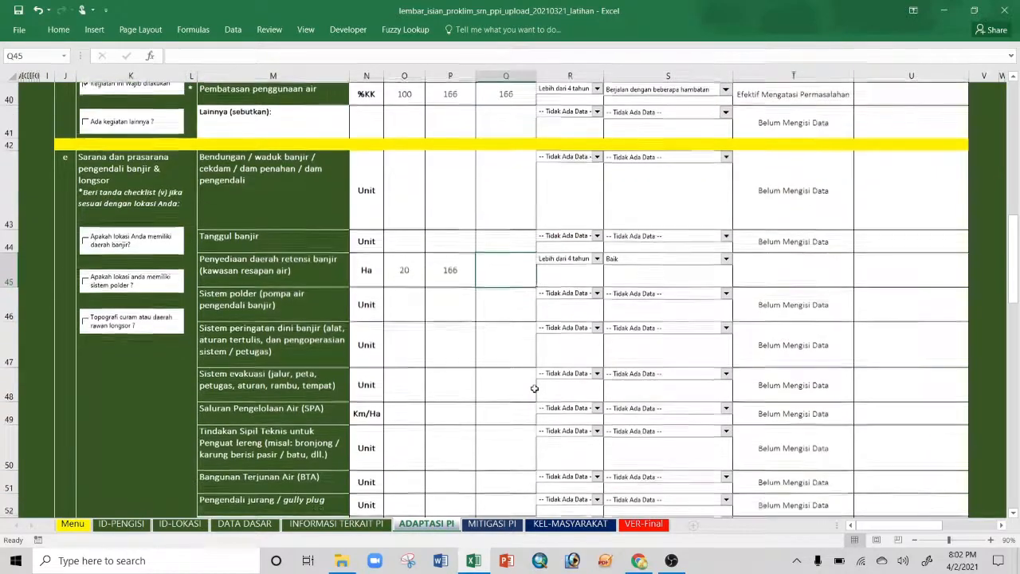
pyautogui.scroll(-4, 534, 388)
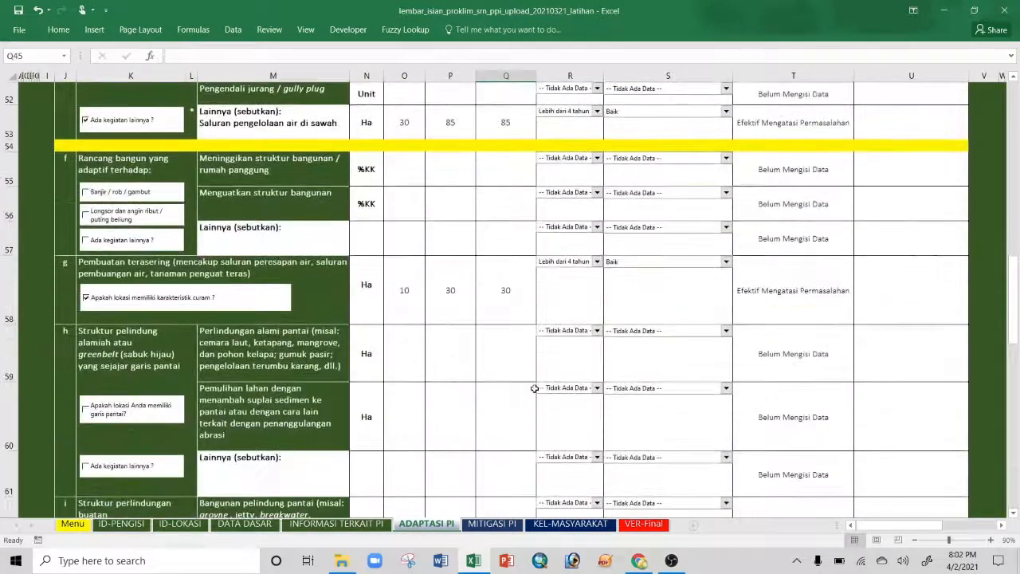
pyautogui.scroll(-3, 534, 388)
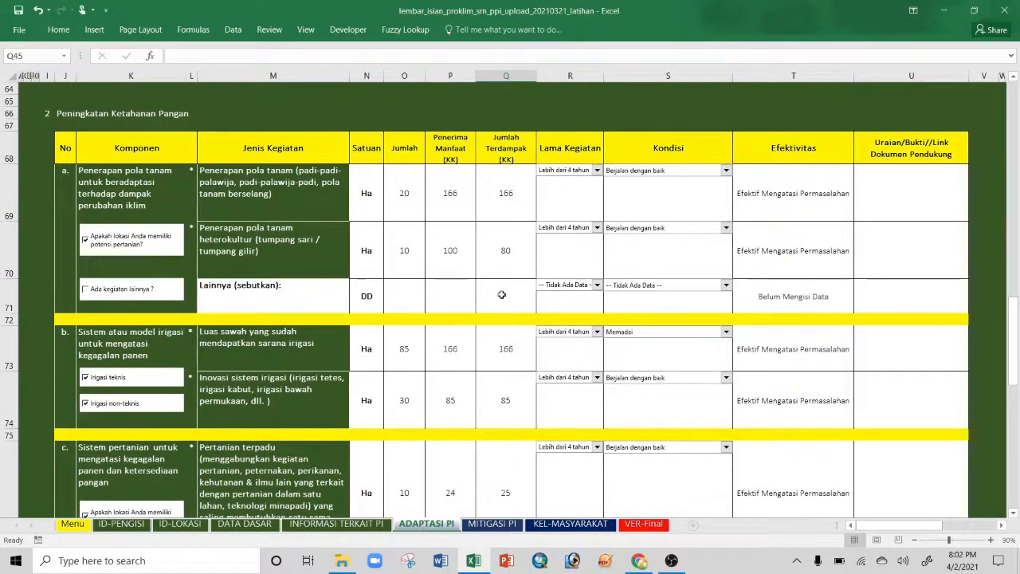
pyautogui.scroll(-1, 501, 295)
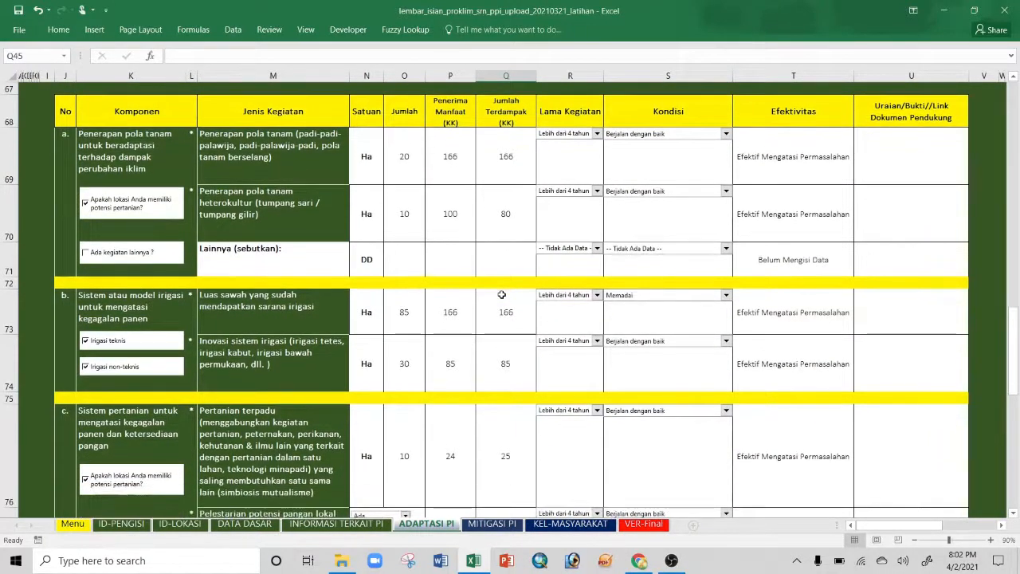
pyautogui.scroll(-2, 500, 294)
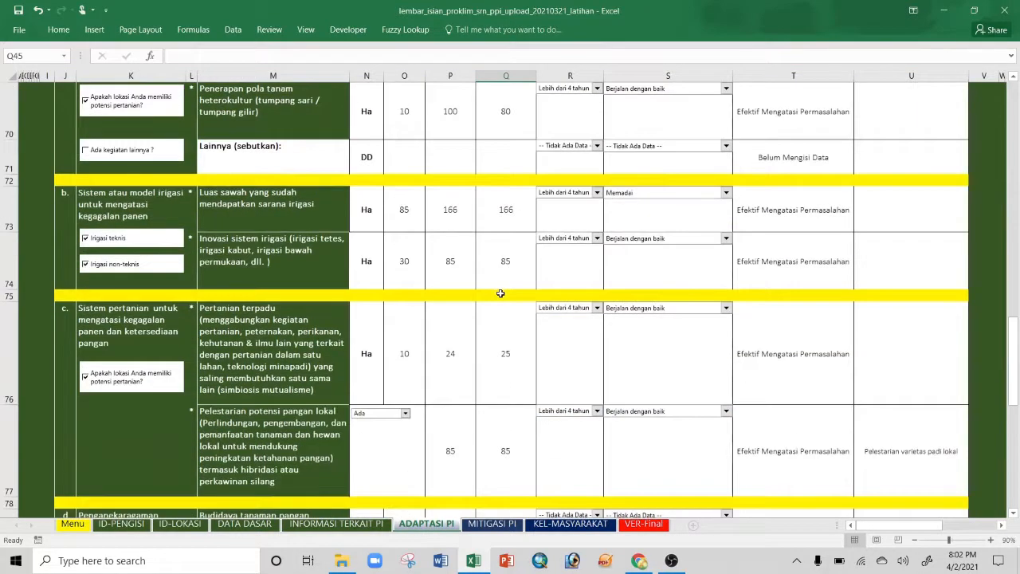
pyautogui.scroll(-2, 501, 294)
pyautogui.scroll(-1, 500, 293)
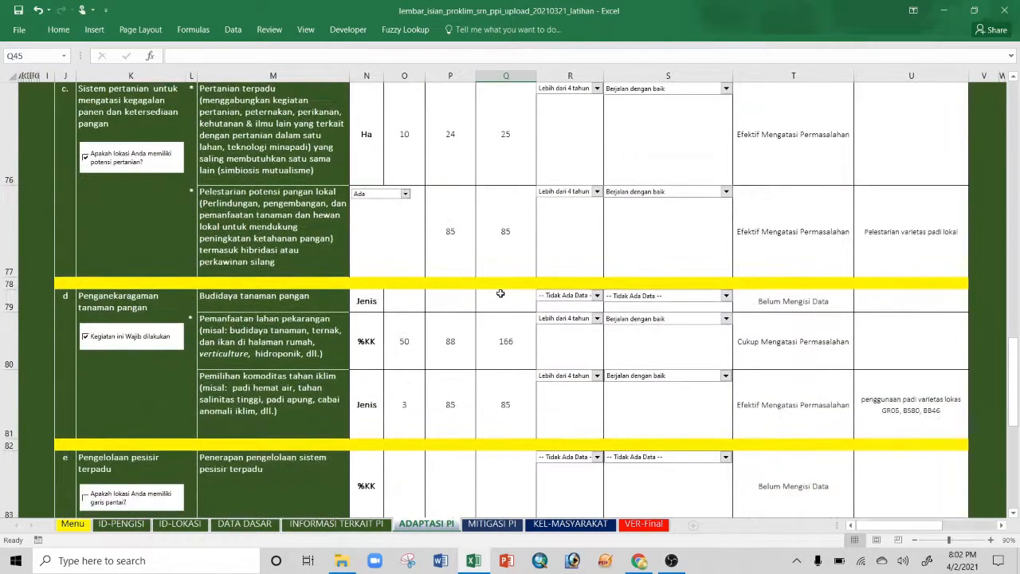
pyautogui.scroll(-1, 495, 346)
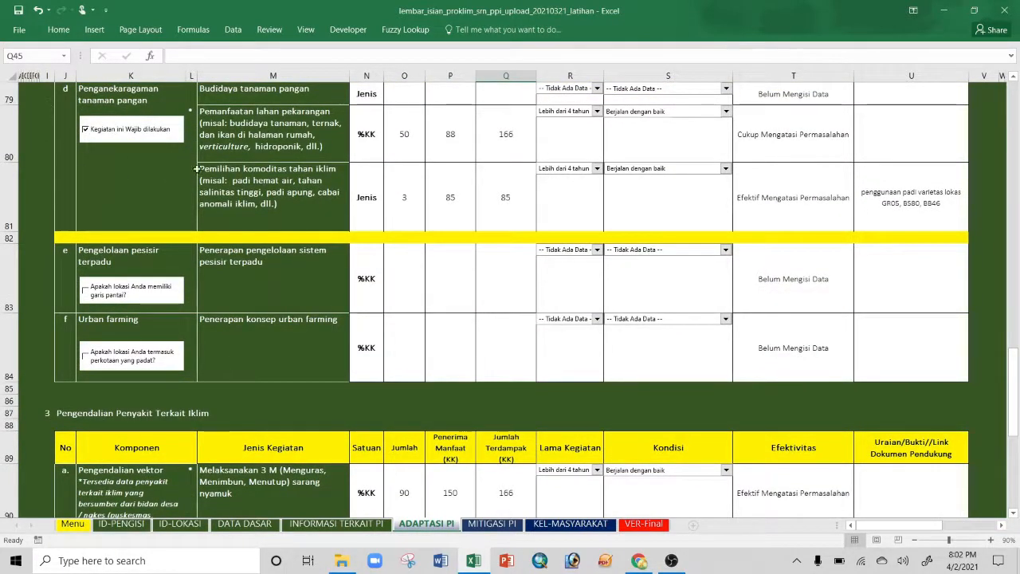
pyautogui.scroll(-1, 204, 175)
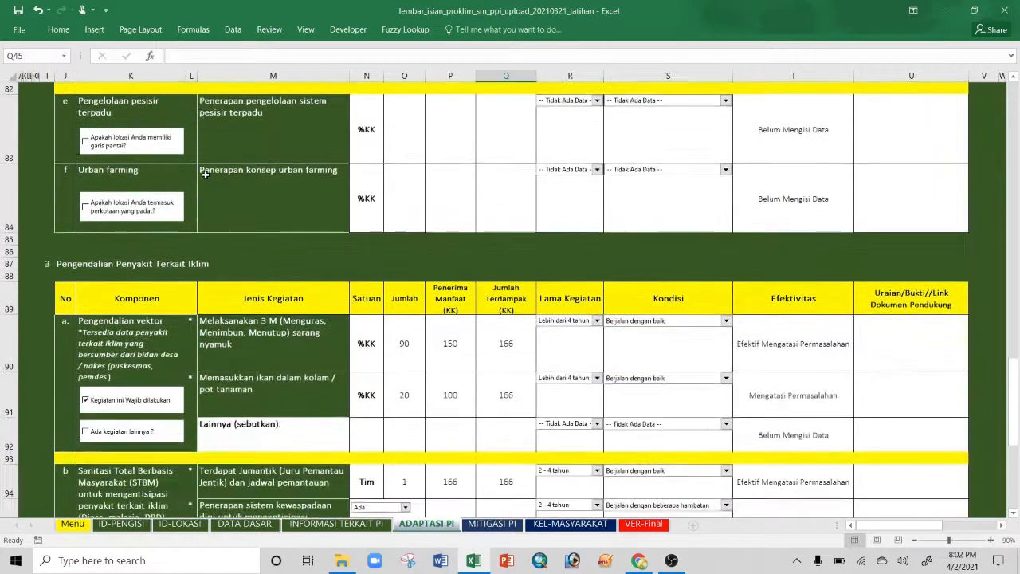
pyautogui.scroll(-1, 204, 174)
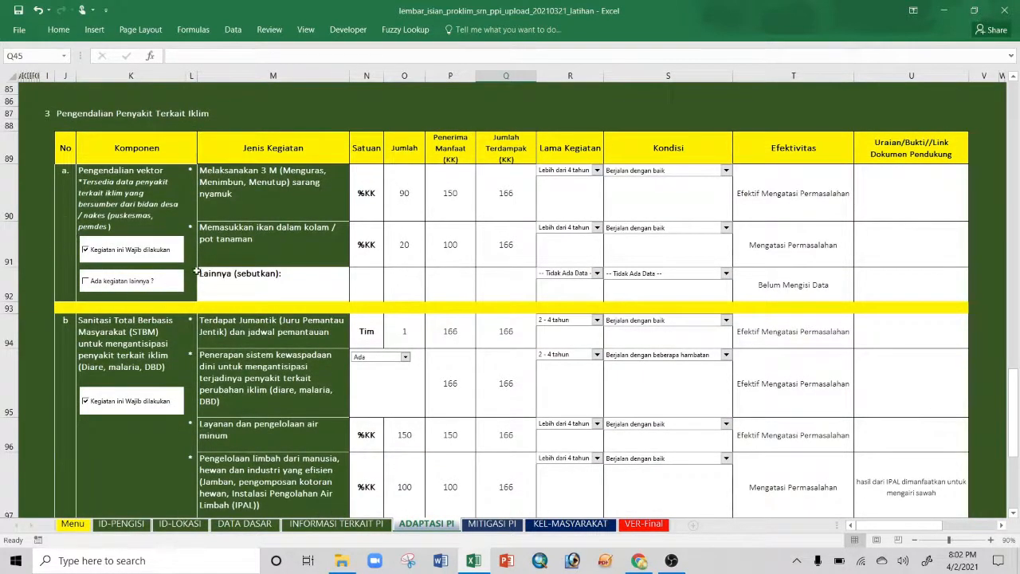
pyautogui.scroll(-4, 200, 497)
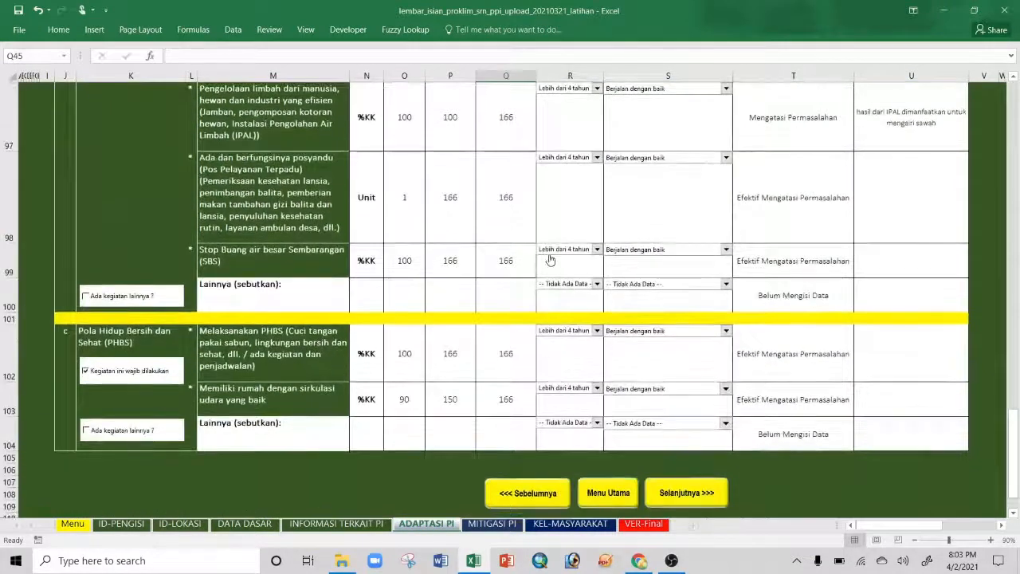
pyautogui.scroll(2, 404, 373)
pyautogui.moveTo(506, 192); pyautogui.dragTo(506, 492)
pyautogui.scroll(5, 498, 239)
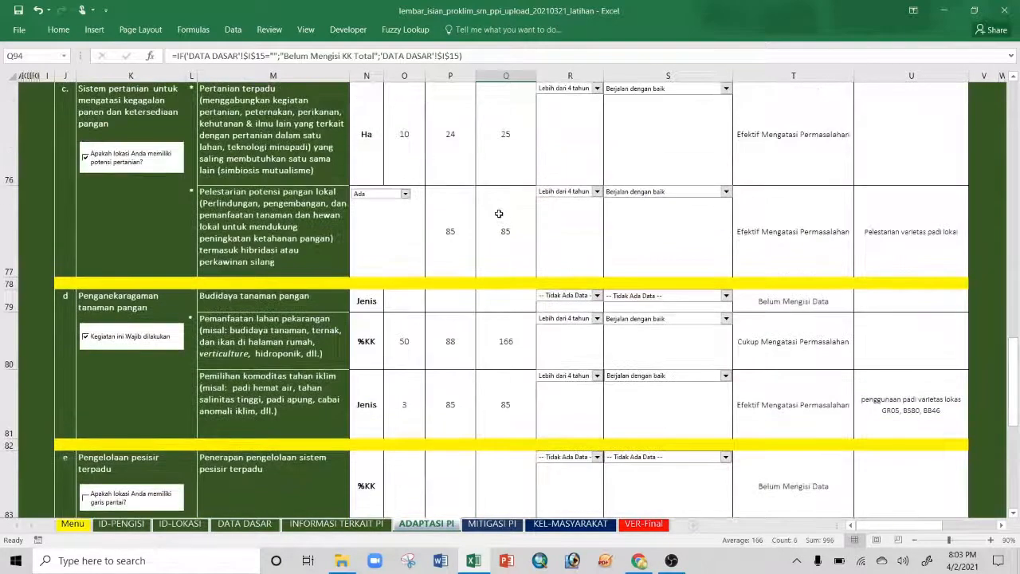
pyautogui.click(510, 350)
pyautogui.scroll(2, 519, 258)
pyautogui.click(514, 210)
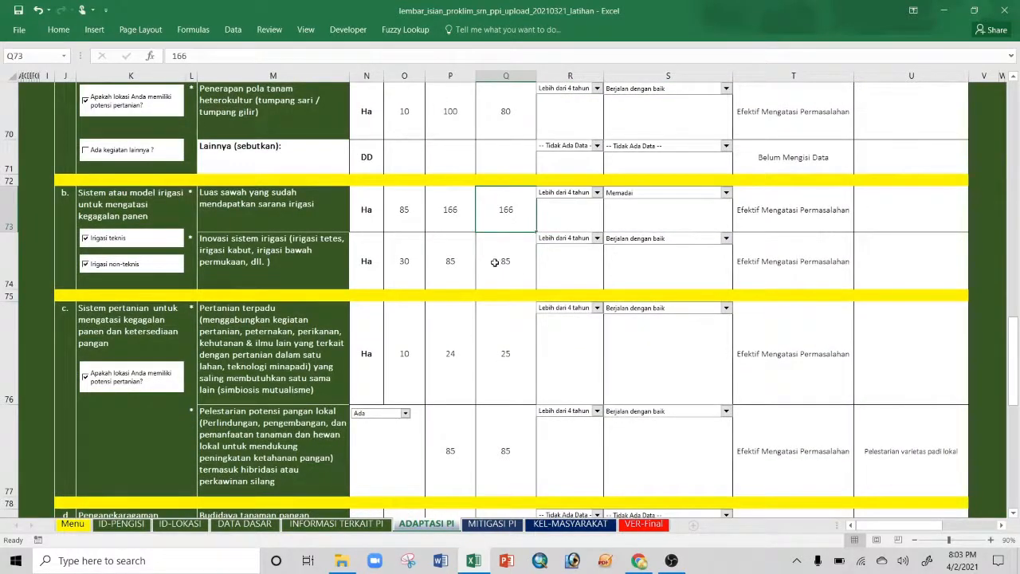
pyautogui.click(245, 524)
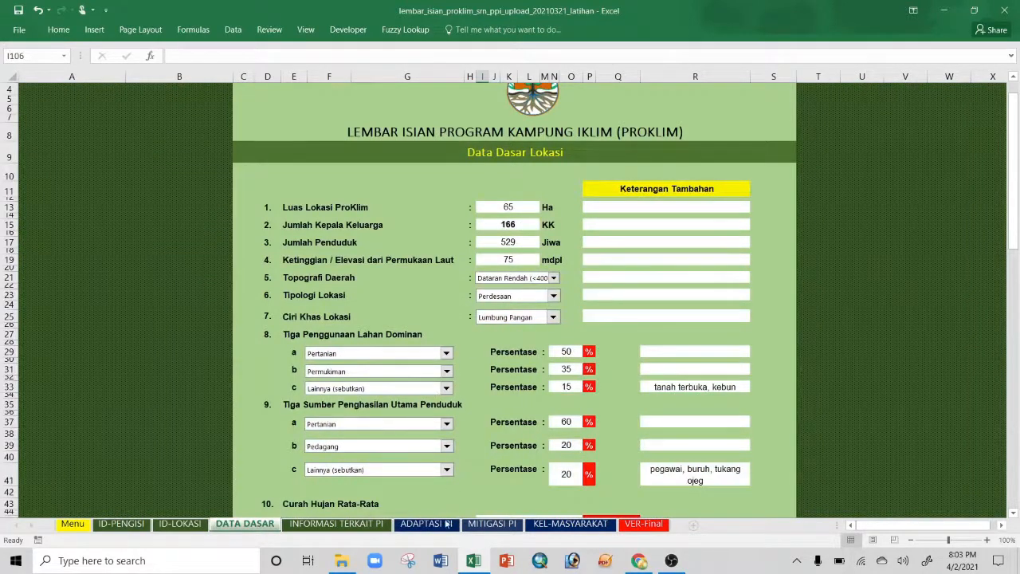
pyautogui.click(426, 524)
pyautogui.scroll(-1, 525, 323)
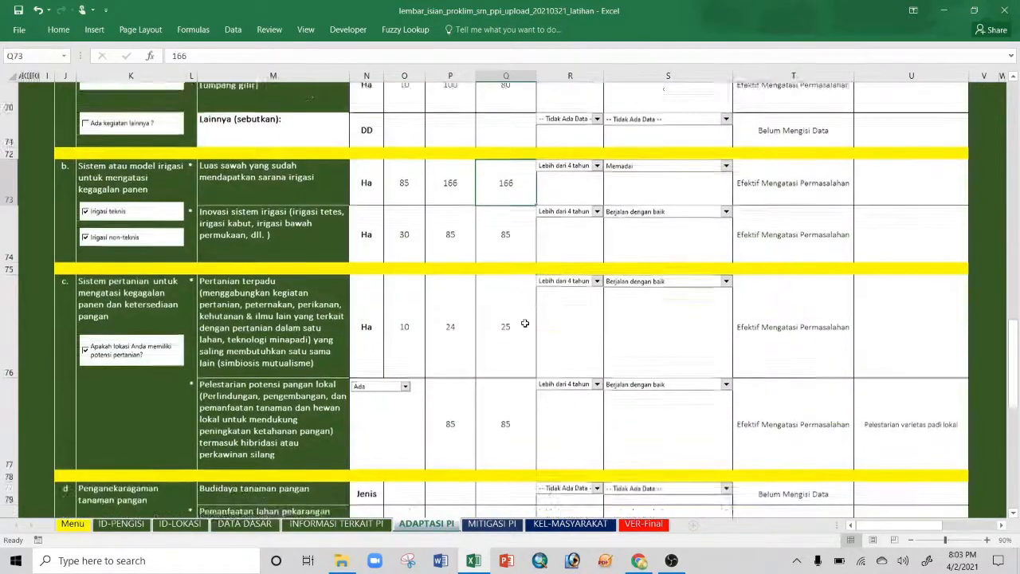
pyautogui.scroll(-4, 524, 322)
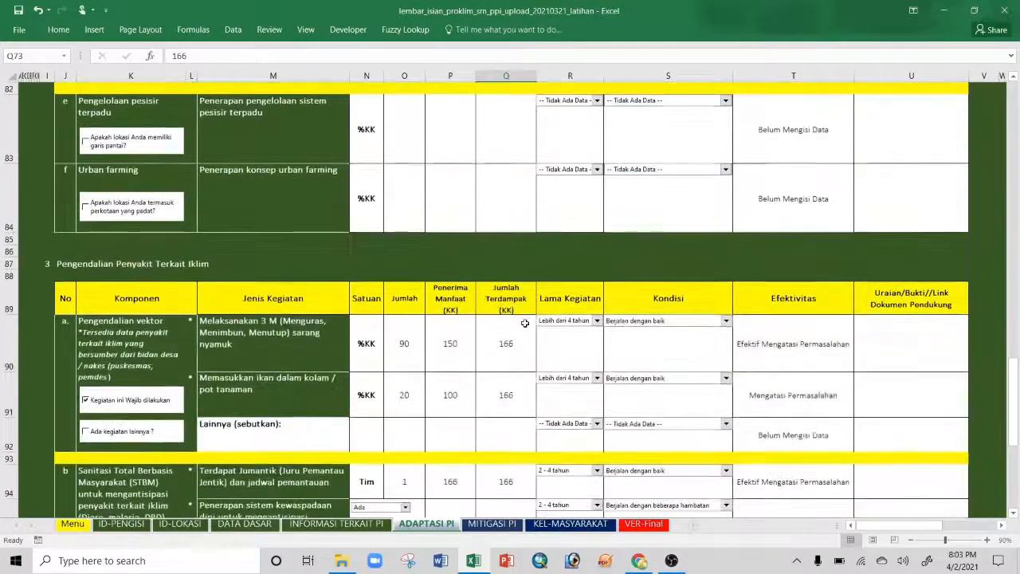
pyautogui.scroll(-2, 524, 323)
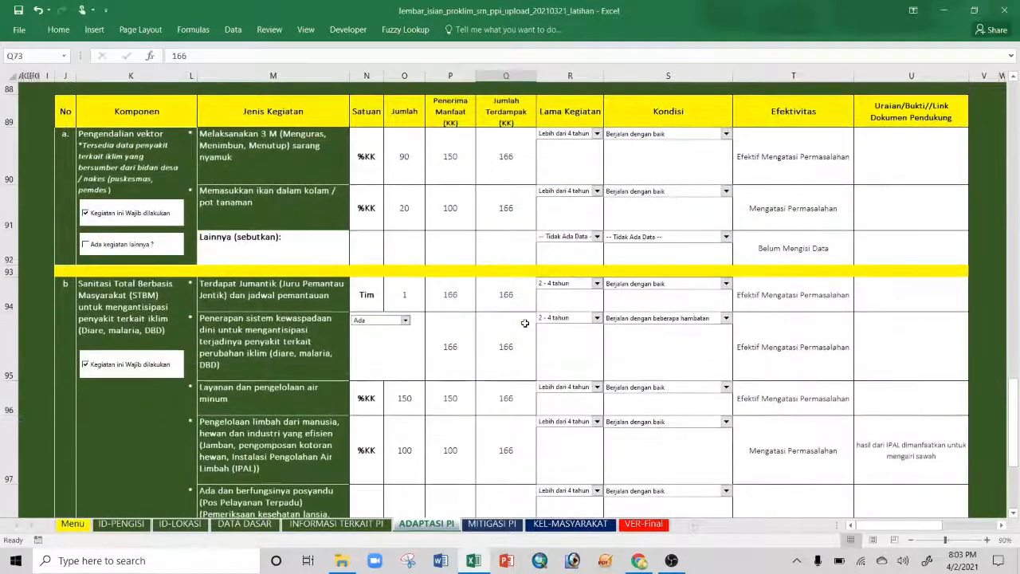
pyautogui.scroll(-3, 525, 323)
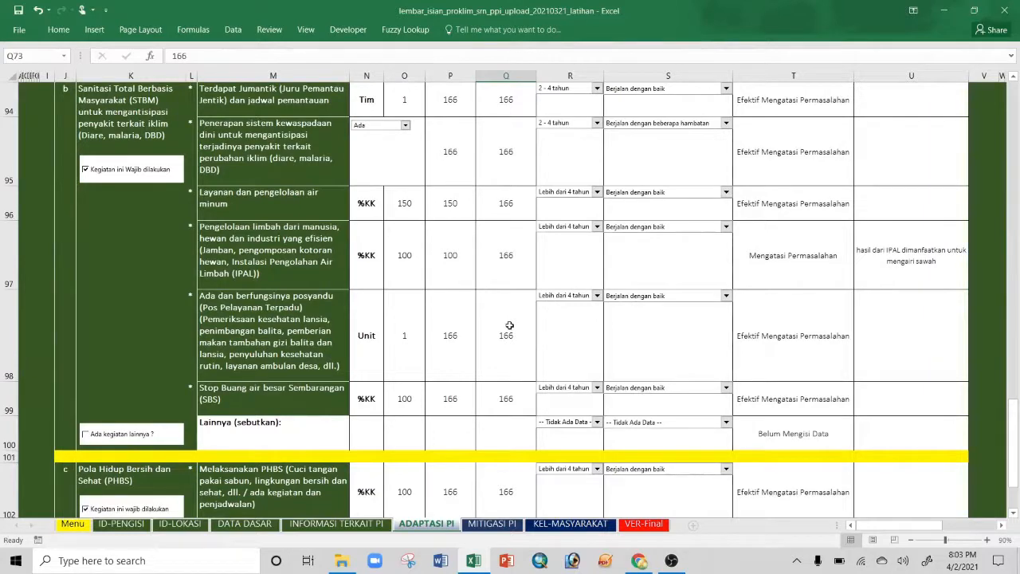
pyautogui.scroll(-2, 510, 325)
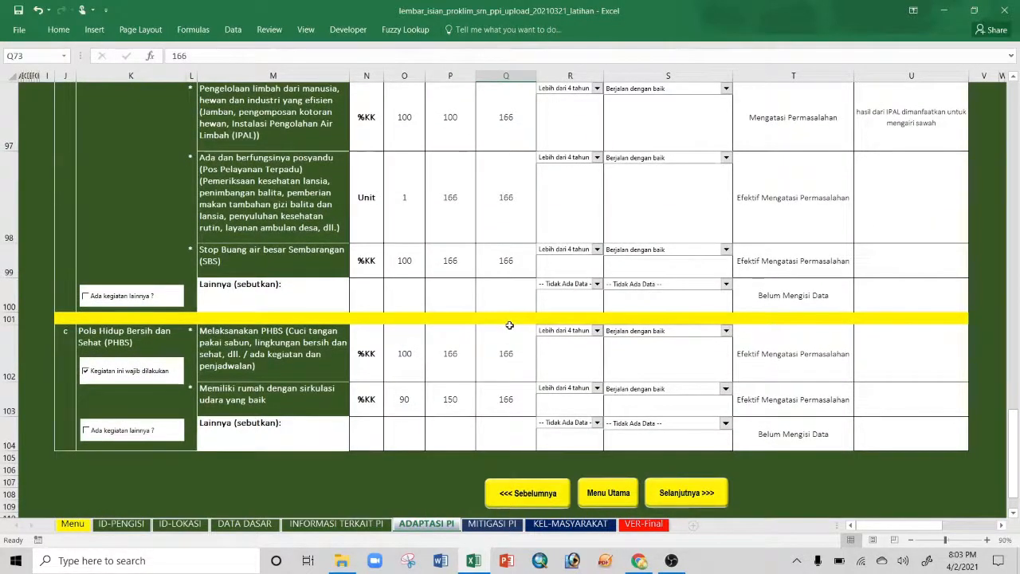
pyautogui.click(505, 399)
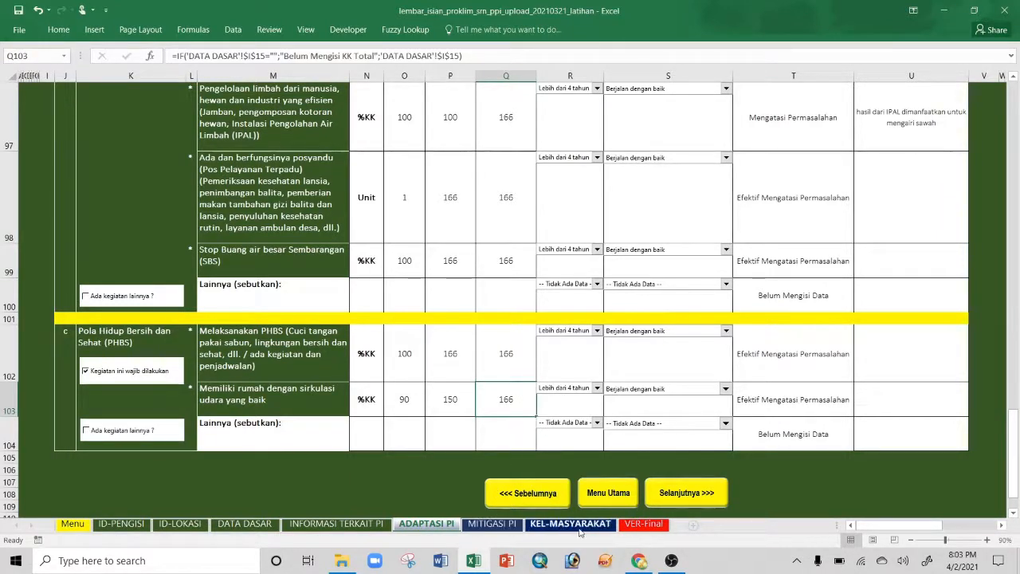
pyautogui.click(488, 524)
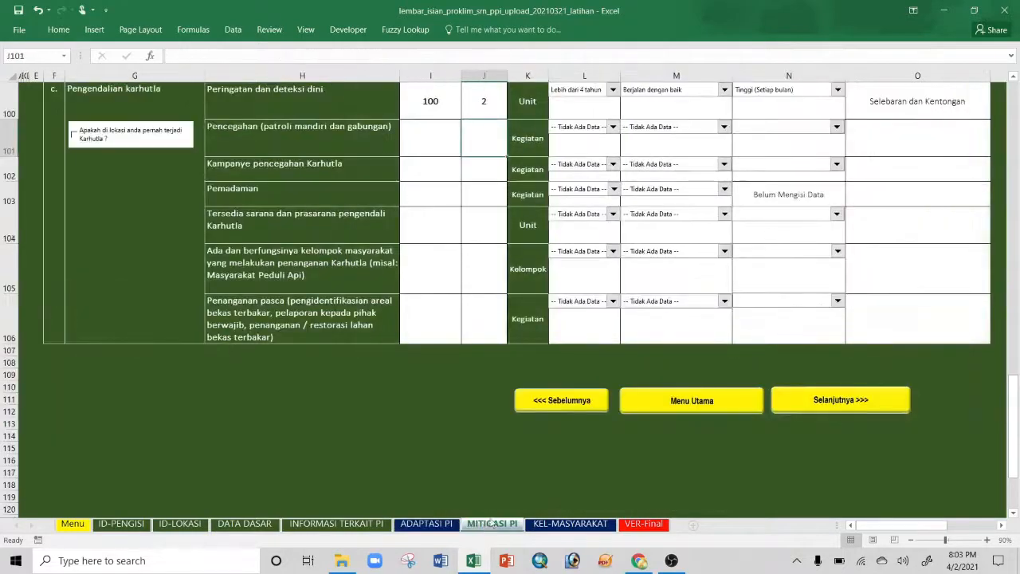
pyautogui.scroll(10, 593, 416)
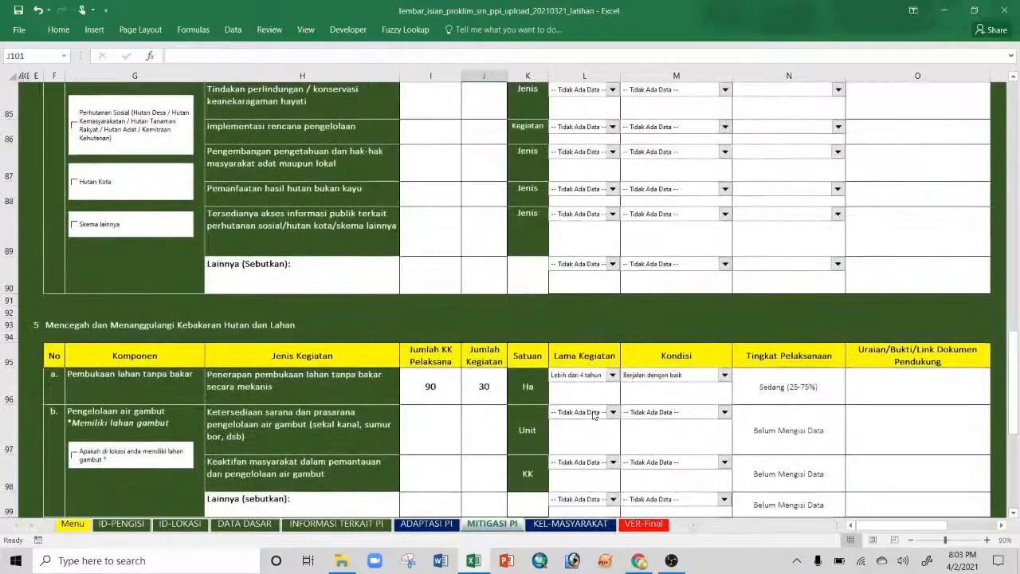
pyautogui.scroll(15, 593, 416)
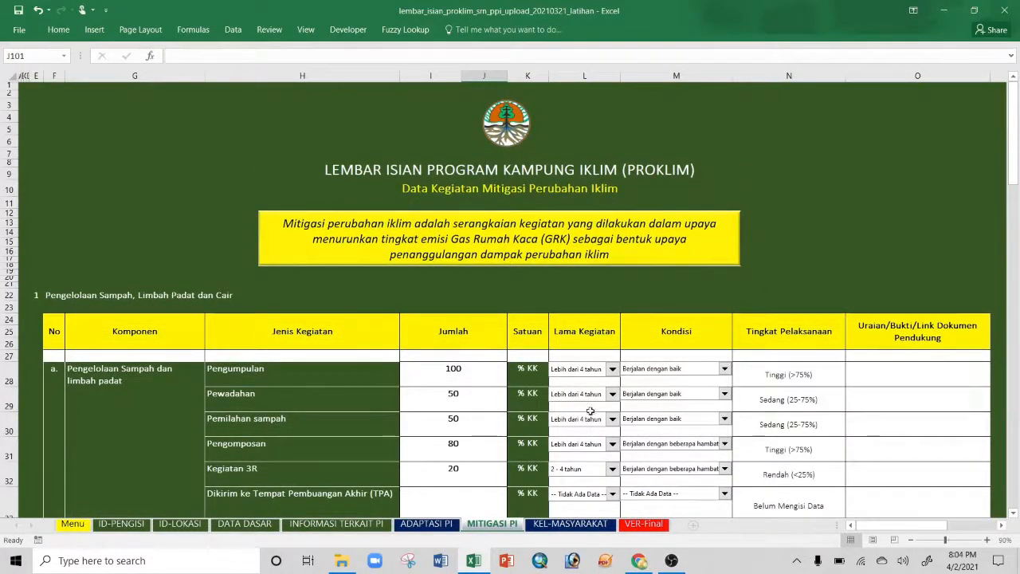
pyautogui.click(195, 154)
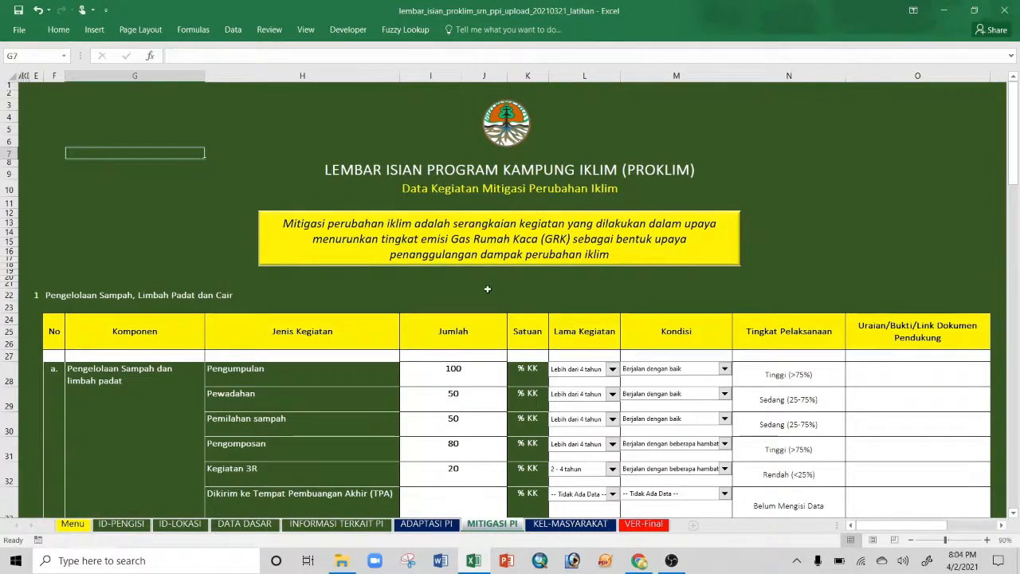
pyautogui.scroll(-1, 661, 425)
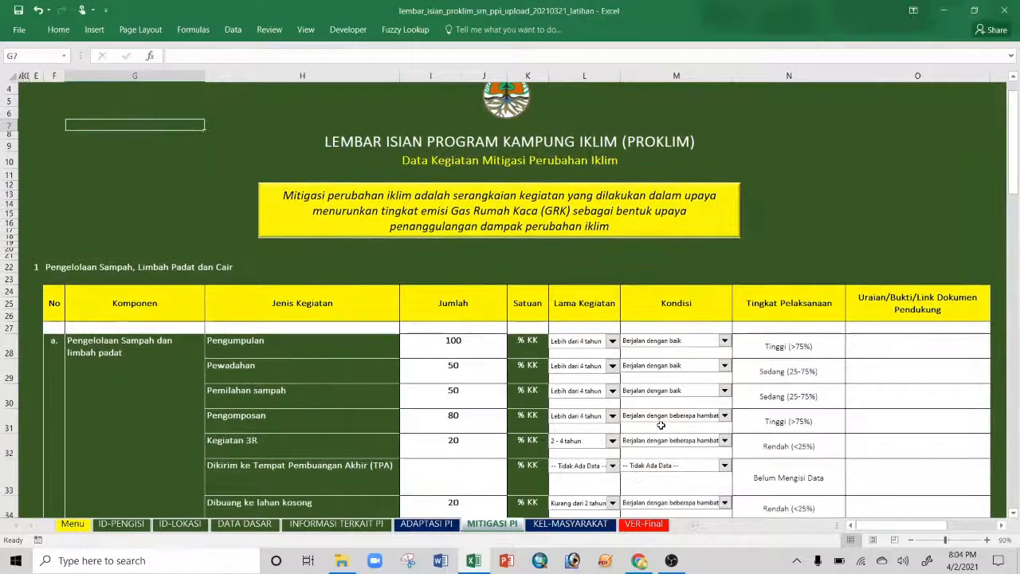
pyautogui.scroll(-2, 558, 372)
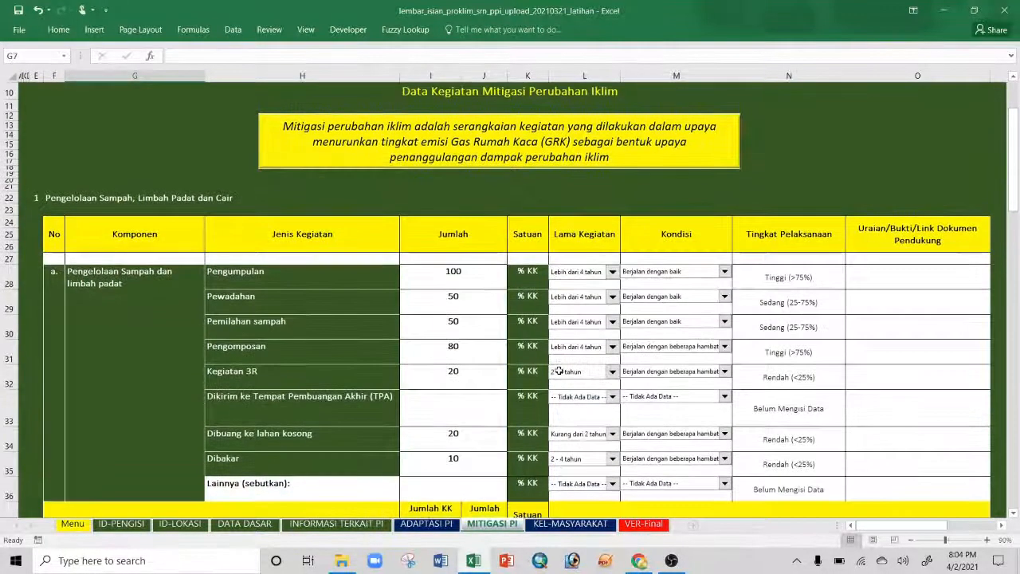
pyautogui.scroll(-1, 486, 319)
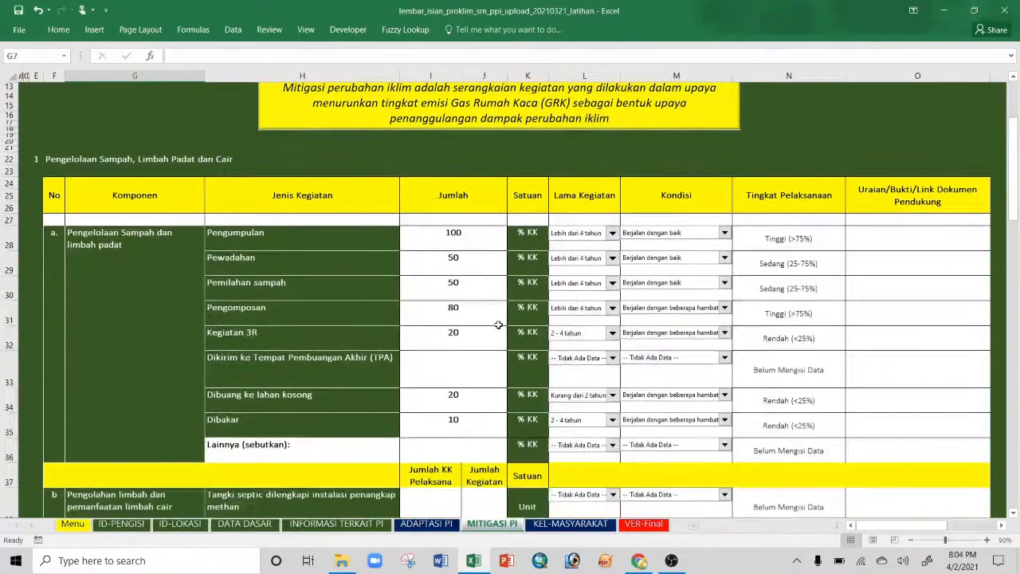
pyautogui.scroll(-1, 498, 325)
pyautogui.scroll(-1, 499, 323)
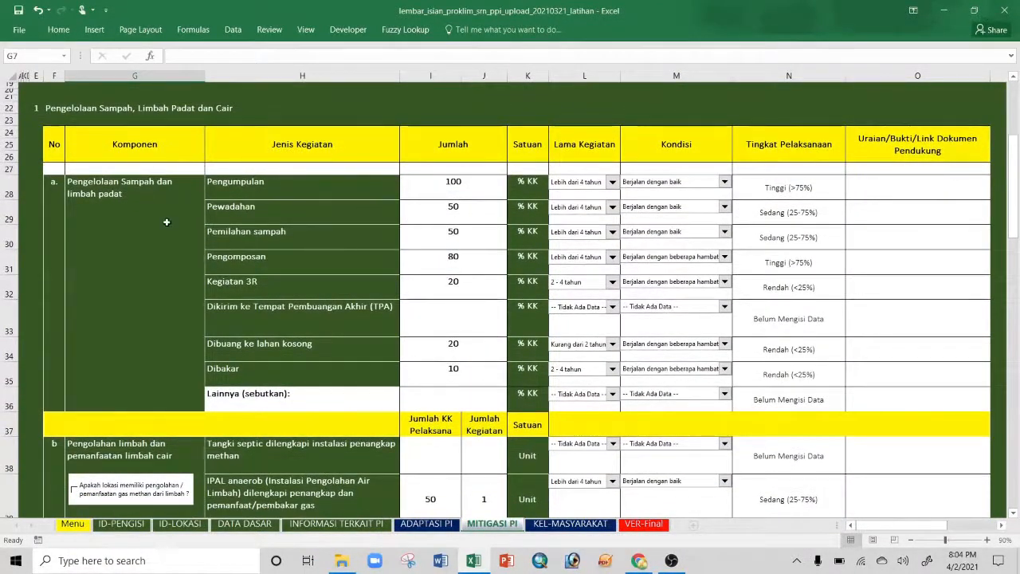
pyautogui.click(444, 196)
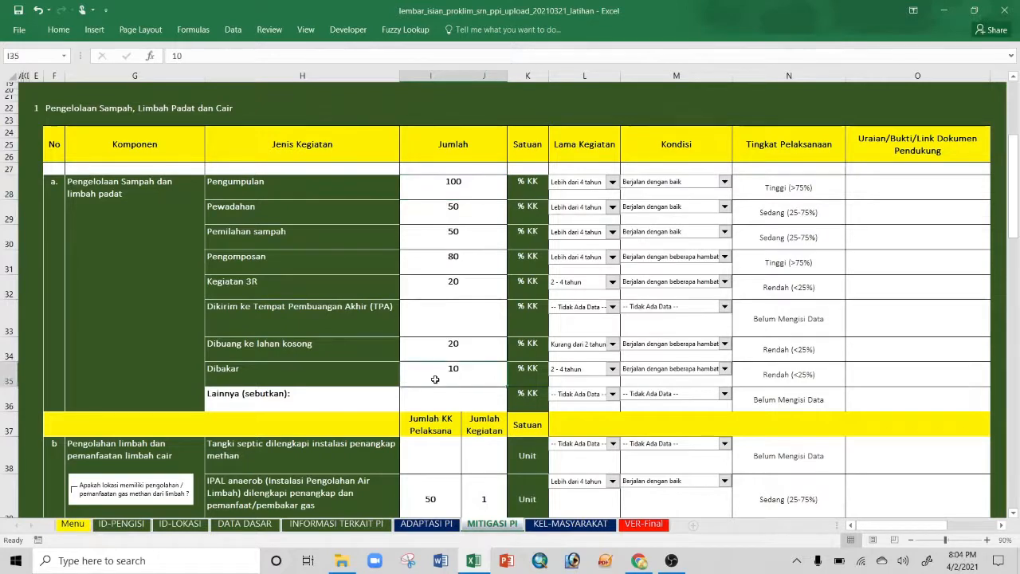
pyautogui.click(453, 371)
pyautogui.scroll(-1, 453, 371)
pyautogui.scroll(1, 440, 321)
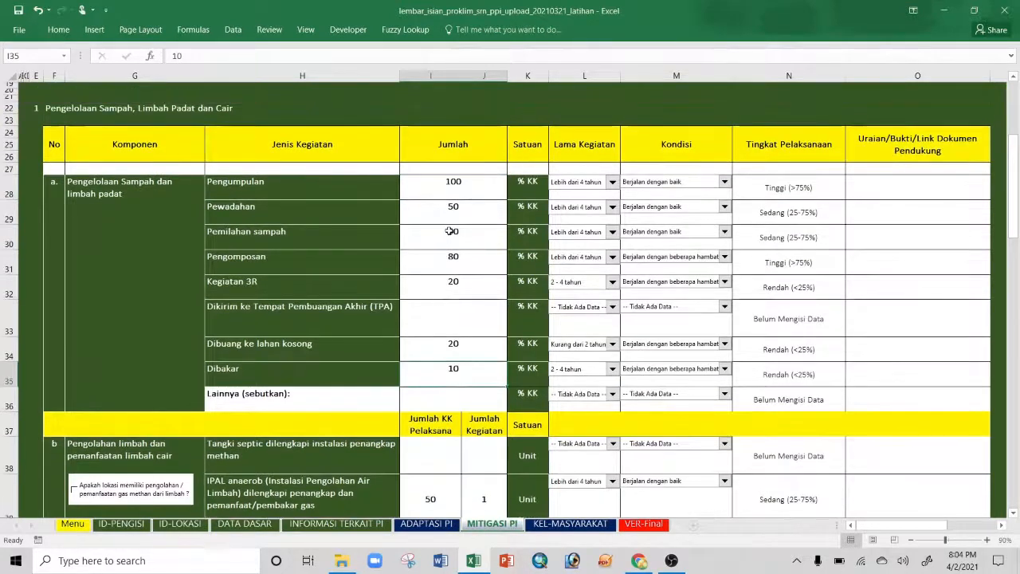
pyautogui.scroll(-1, 451, 239)
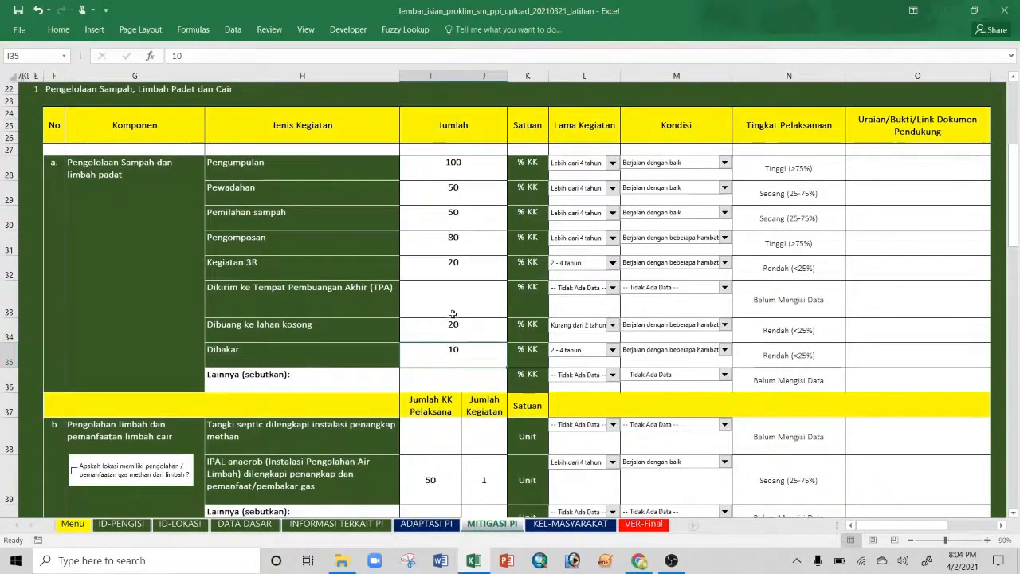
pyautogui.moveTo(476, 409); pyautogui.dragTo(450, 400)
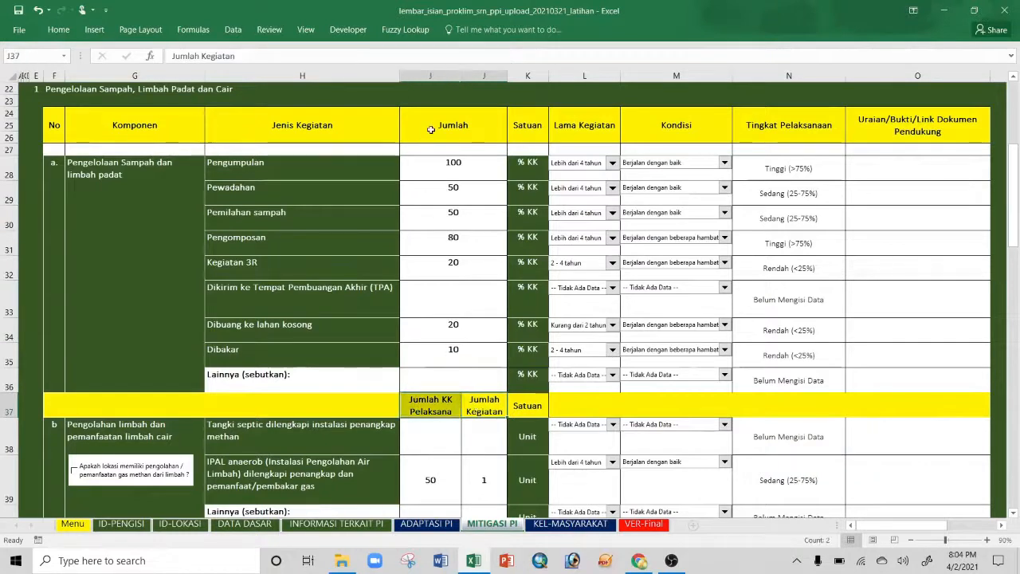
pyautogui.click(421, 411)
pyautogui.click(484, 404)
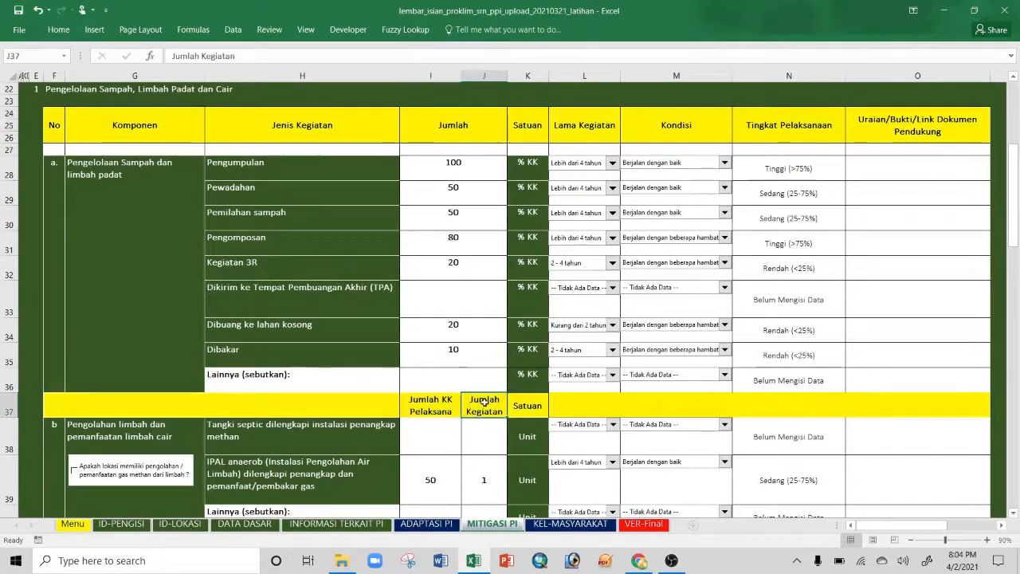
pyautogui.click(439, 412)
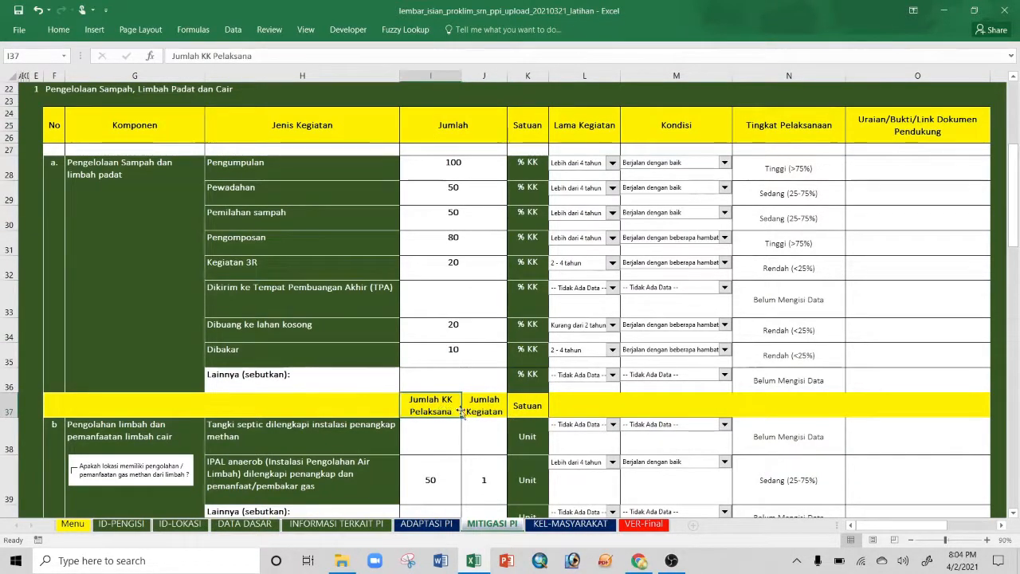
pyautogui.click(485, 408)
pyautogui.scroll(-1, 486, 407)
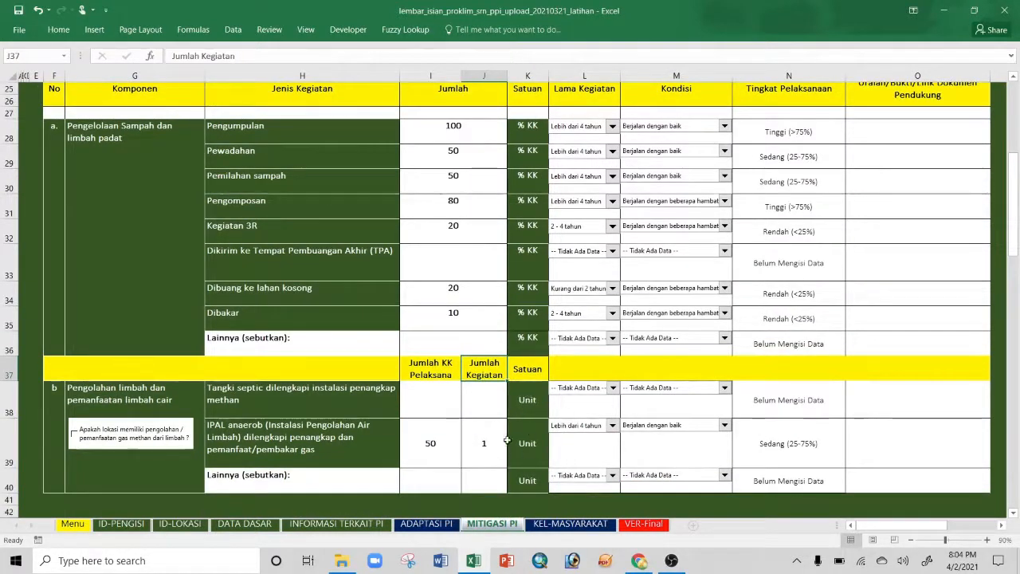
pyautogui.moveTo(488, 398); pyautogui.dragTo(483, 488)
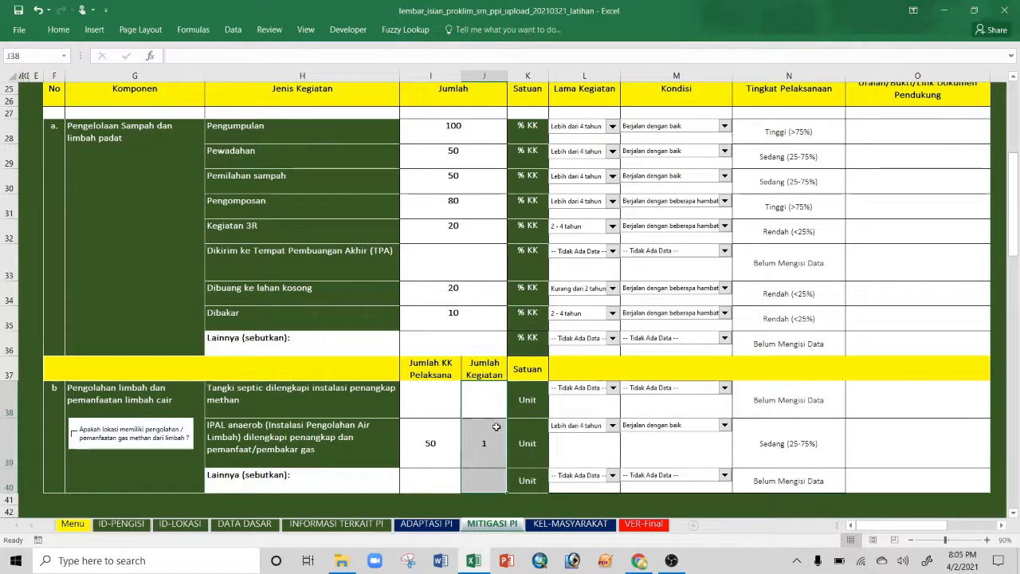
pyautogui.moveTo(432, 400); pyautogui.dragTo(431, 481)
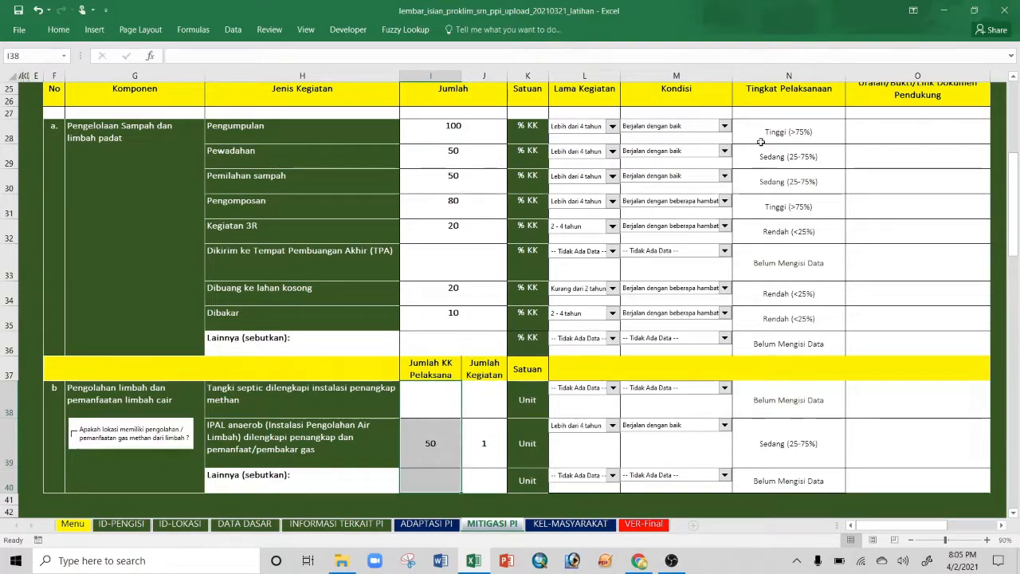
pyautogui.click(761, 94)
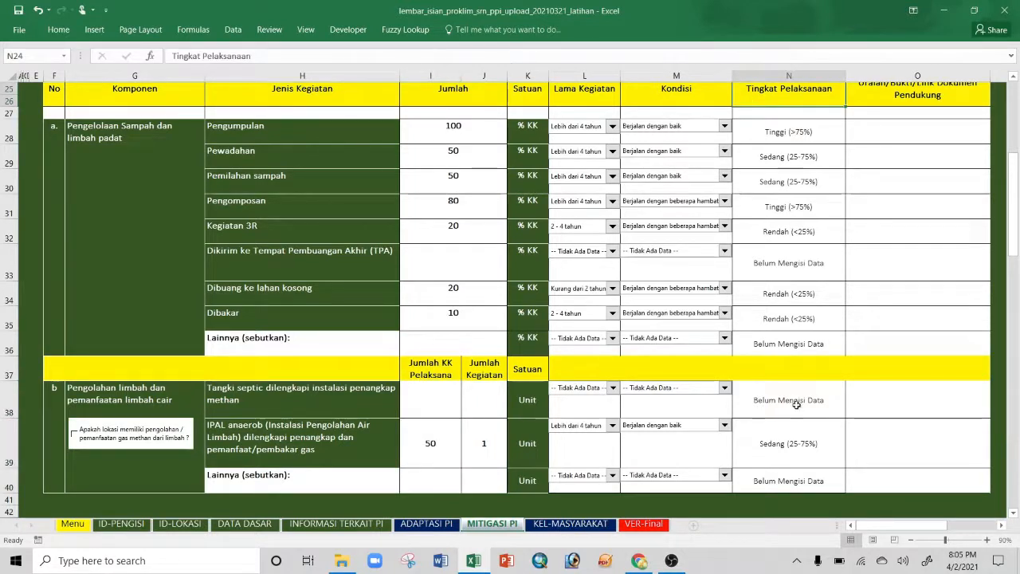
pyautogui.moveTo(796, 405); pyautogui.dragTo(794, 481)
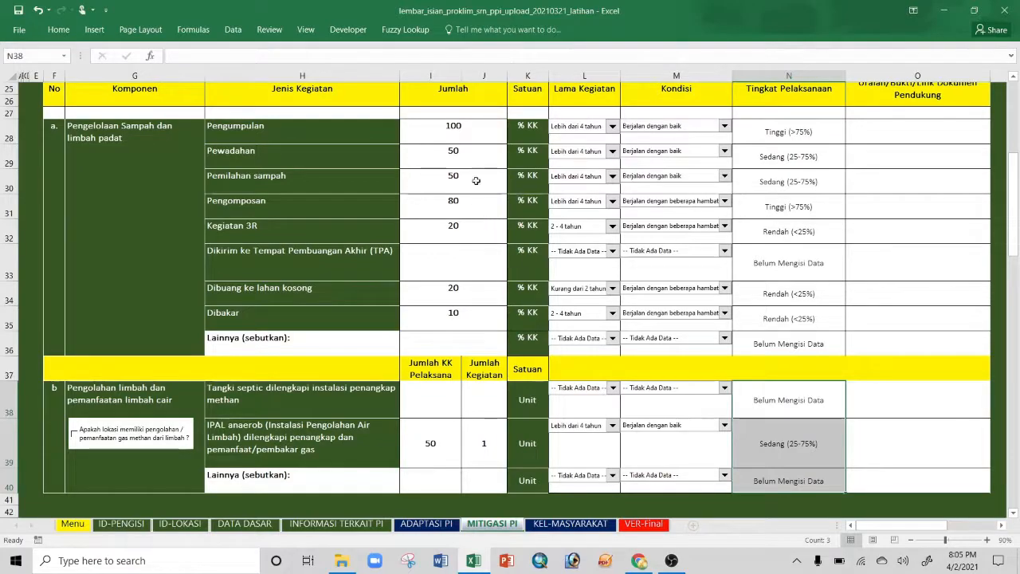
pyautogui.click(472, 293)
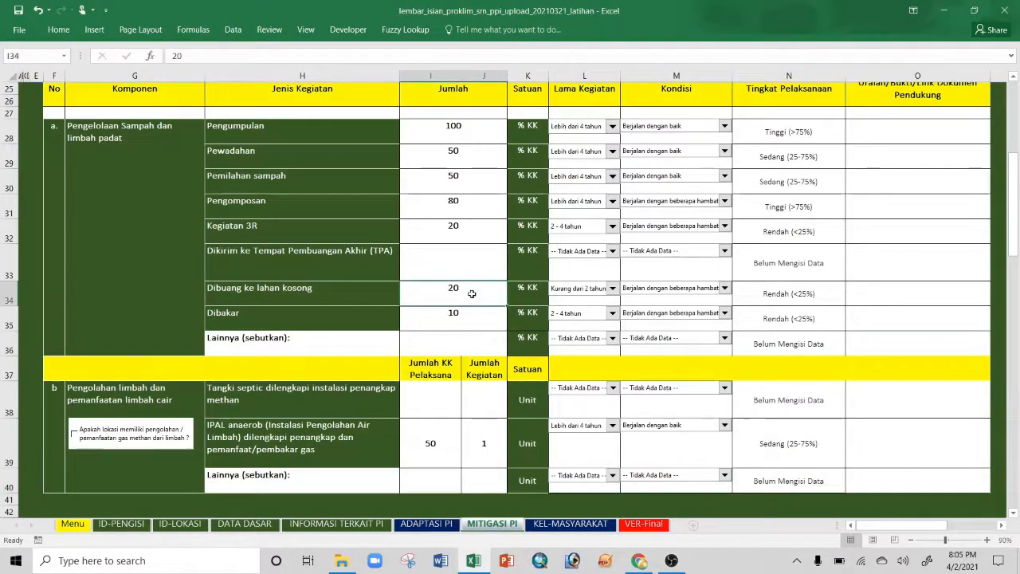
pyautogui.scroll(-5, 472, 293)
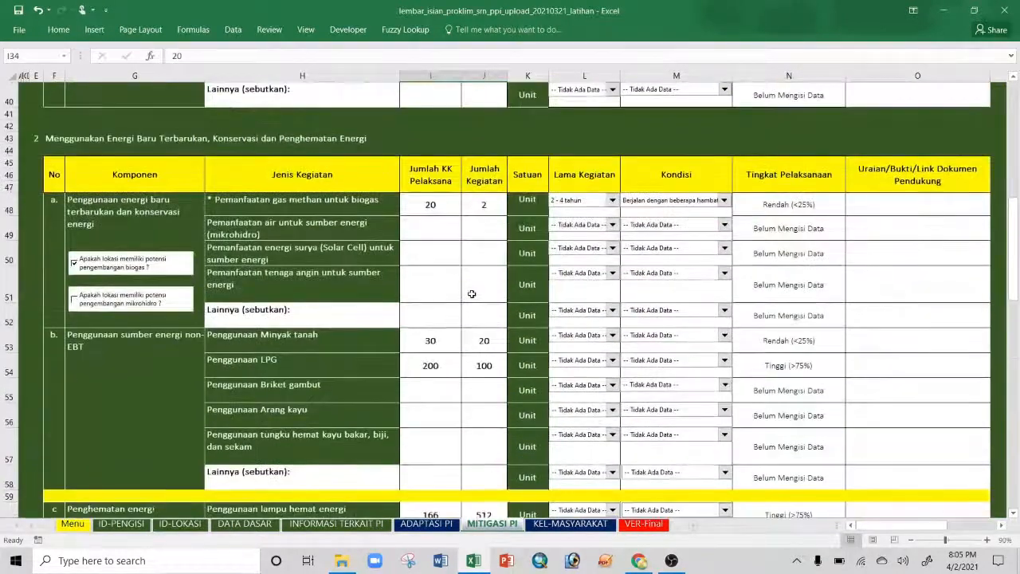
pyautogui.scroll(-4, 472, 294)
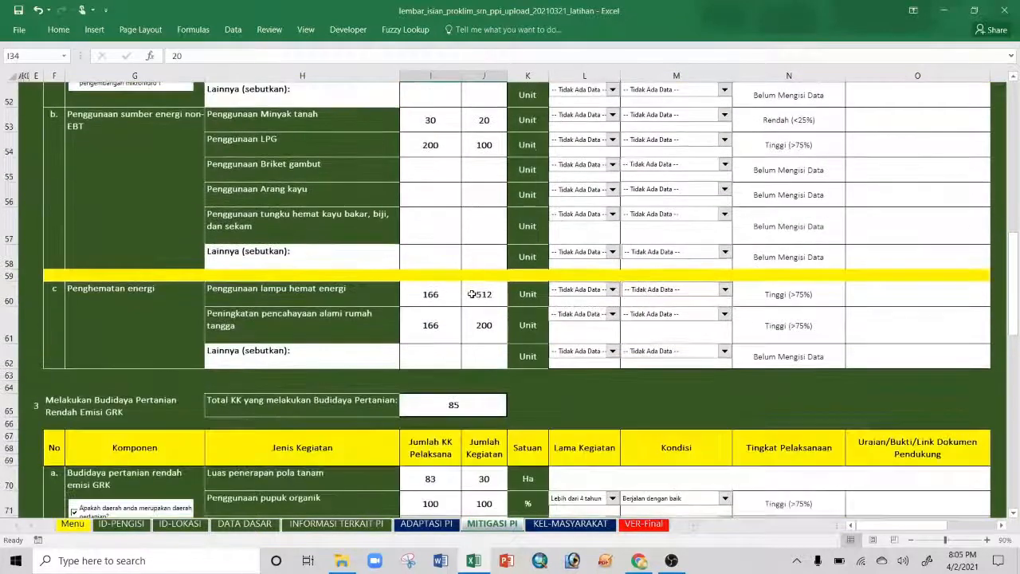
pyautogui.scroll(-4, 472, 294)
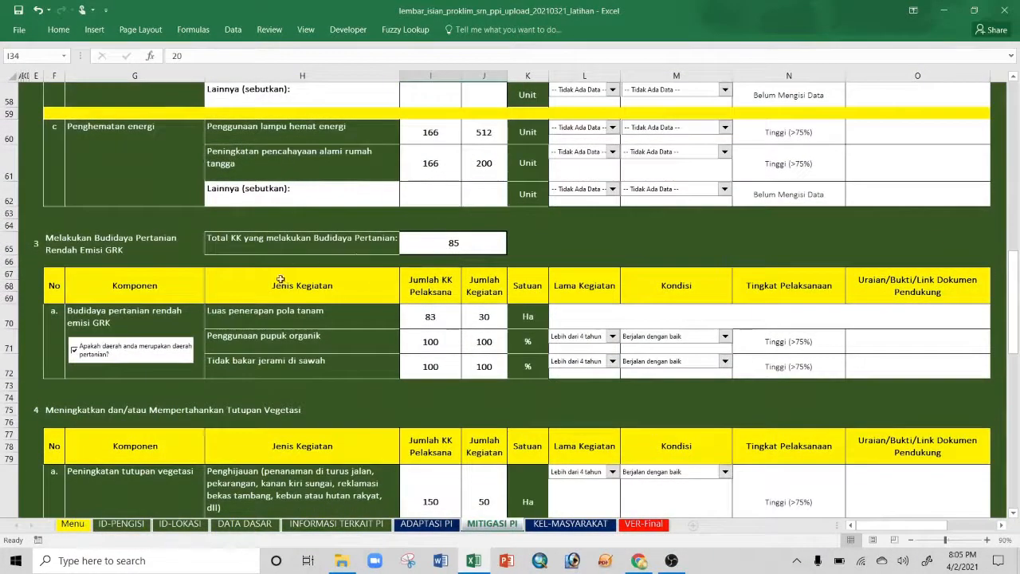
pyautogui.click(442, 243)
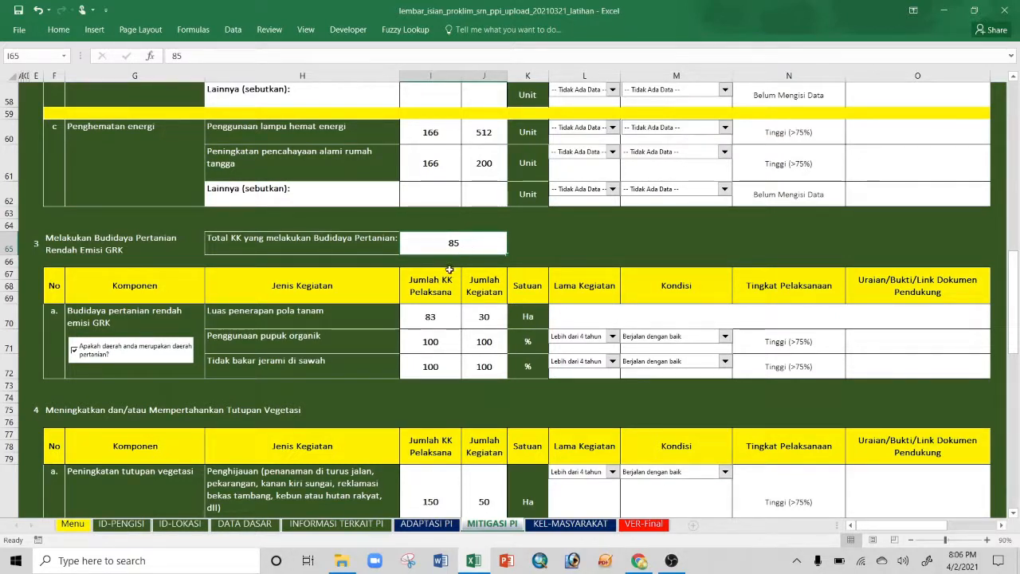
pyautogui.click(797, 292)
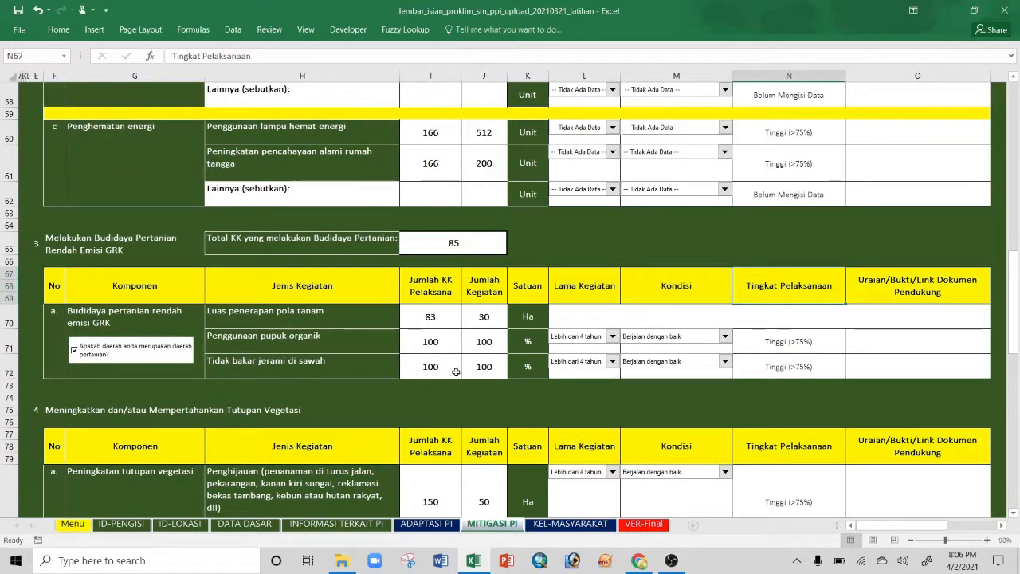
pyautogui.click(427, 348)
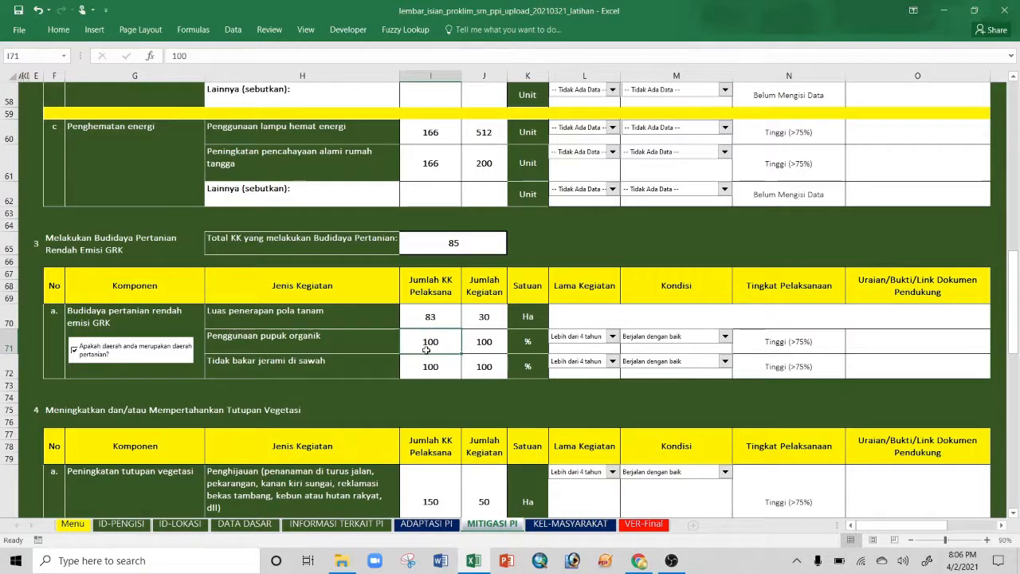
pyautogui.click(431, 243)
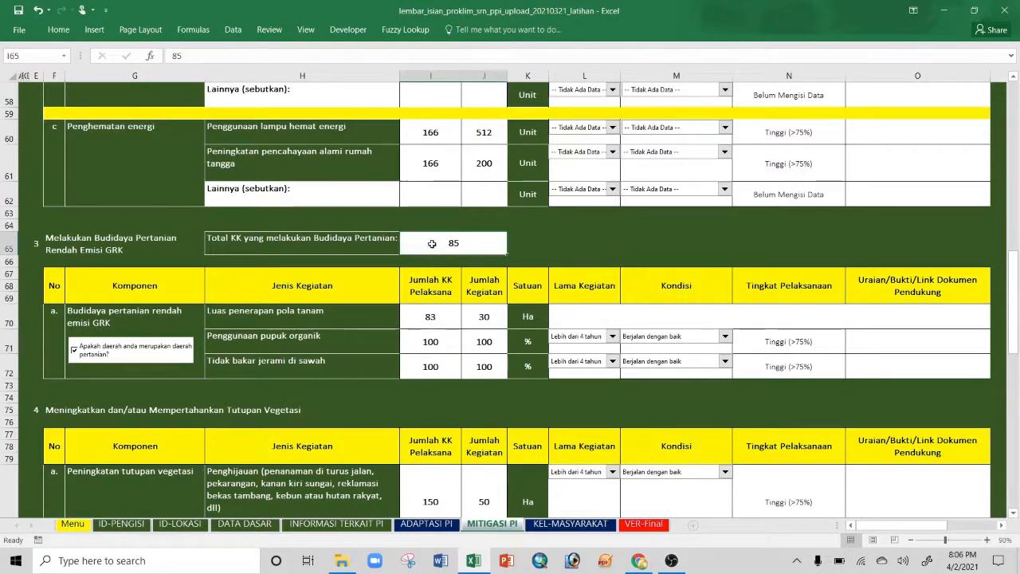
pyautogui.click(424, 341)
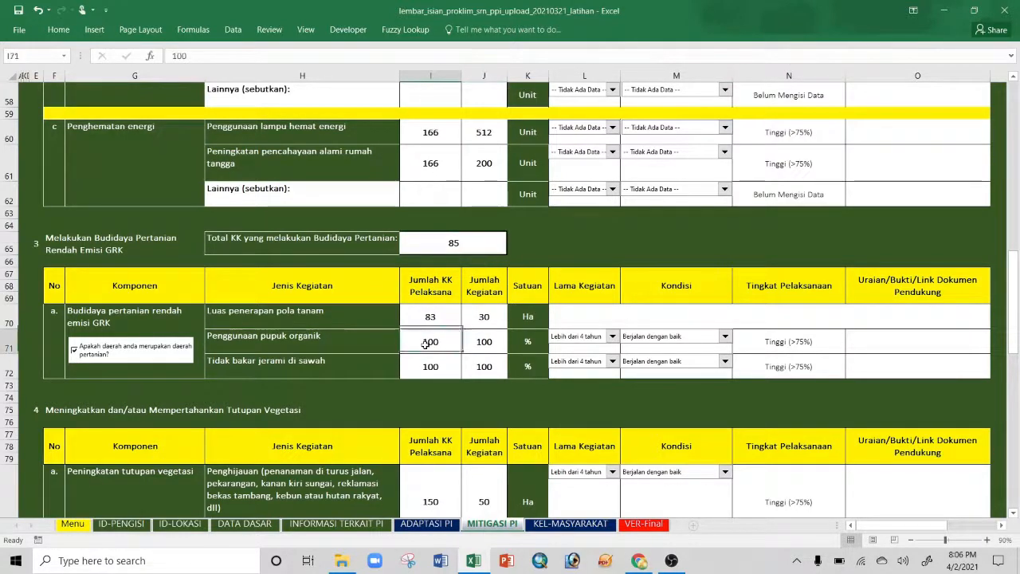
pyautogui.scroll(-4, 438, 365)
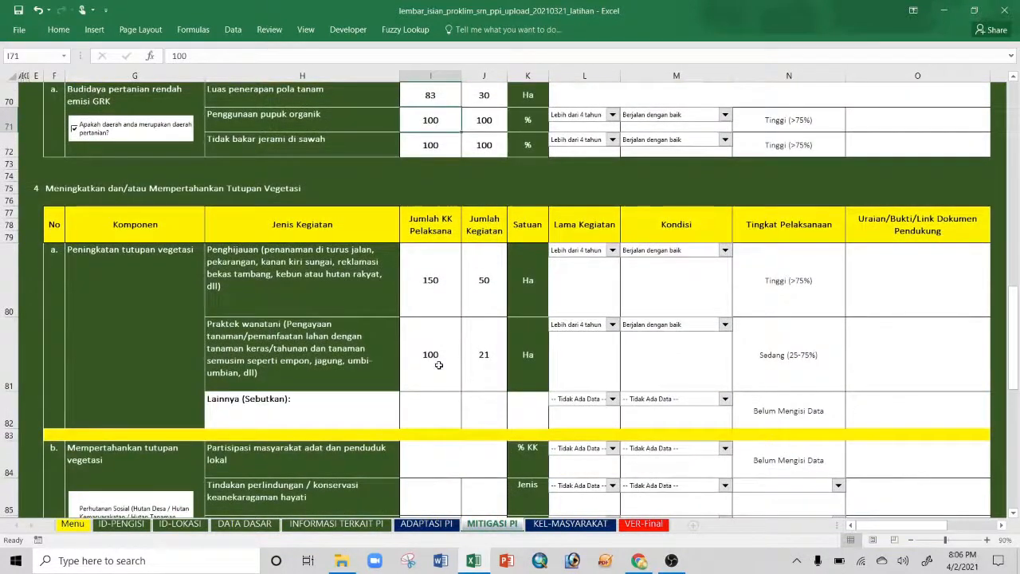
pyautogui.scroll(-2, 439, 365)
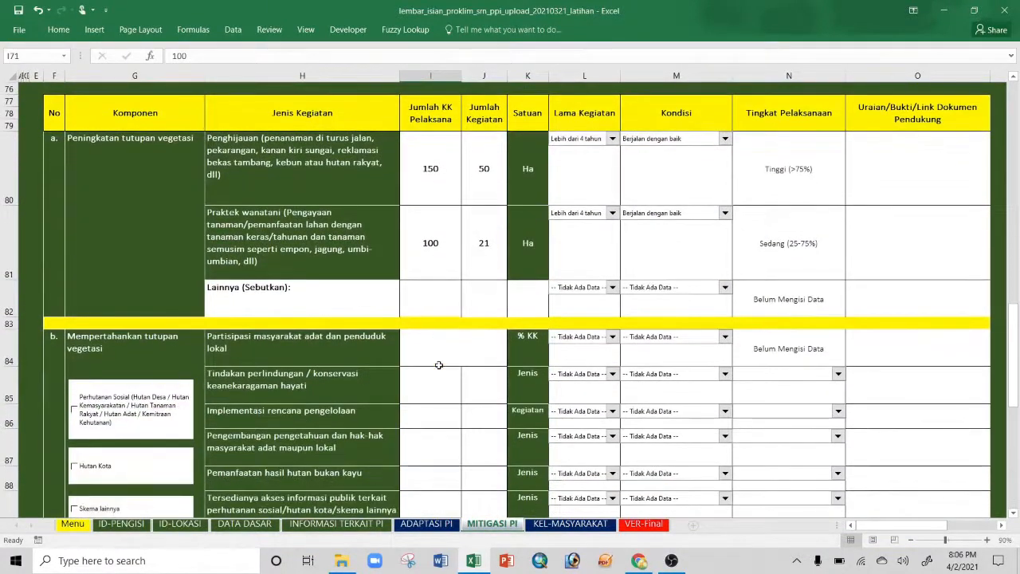
# Step: Untick Perhutanan Sosial in row 85 and scroll down to the forest-fire section 5
pyautogui.scroll(-2, 466, 366)
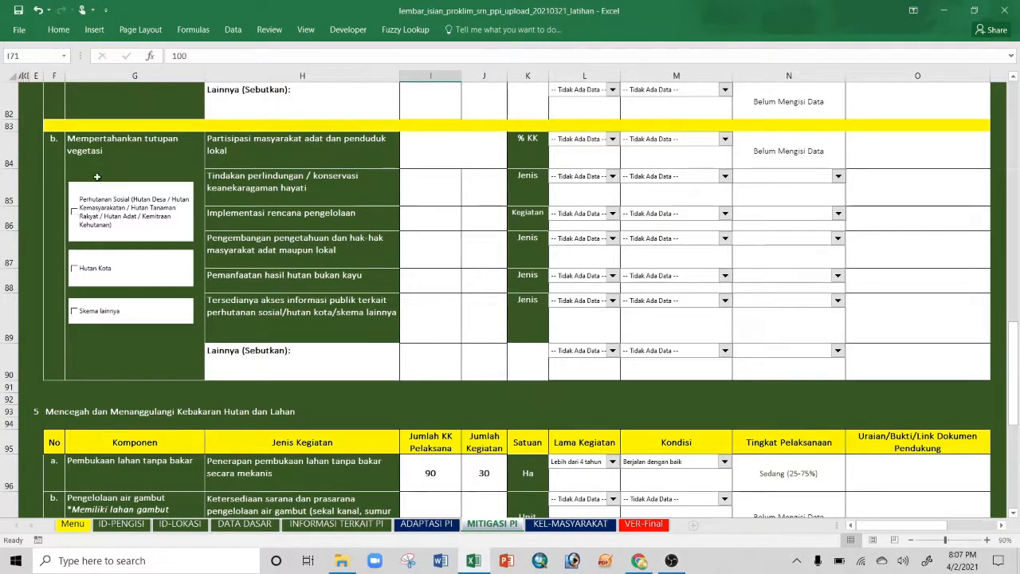
pyautogui.click(74, 213)
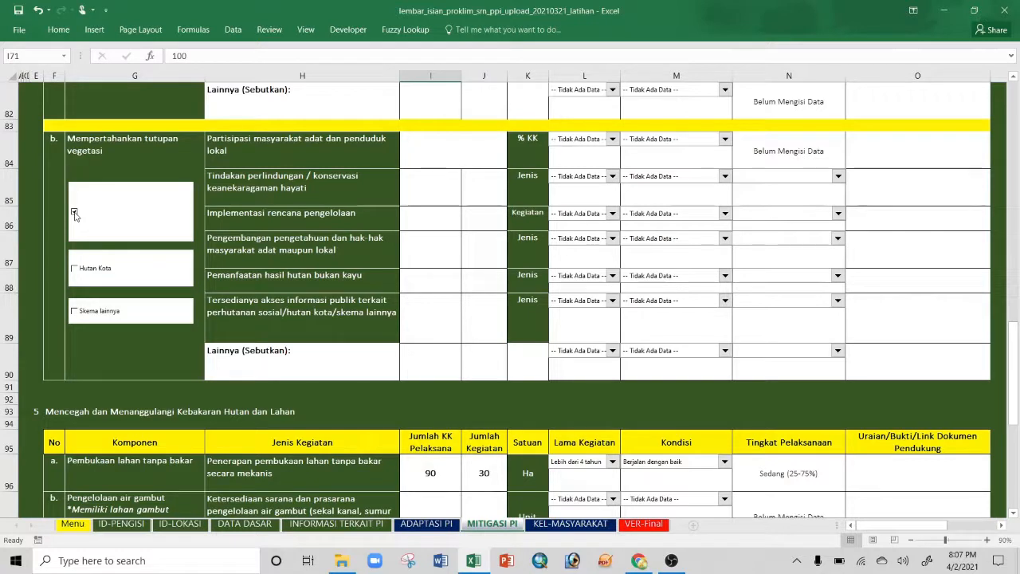
pyautogui.click(74, 213)
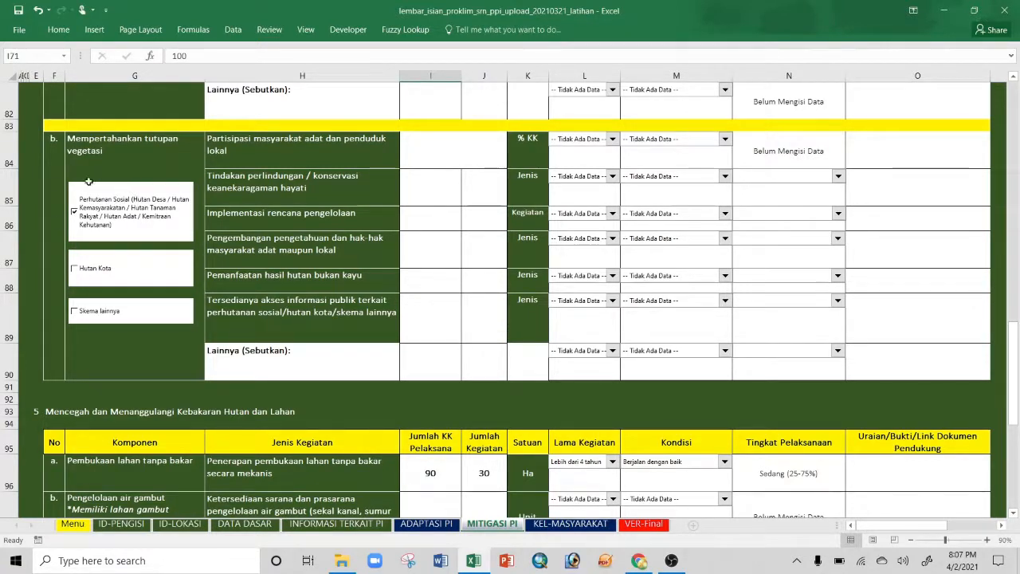
pyautogui.click(121, 236)
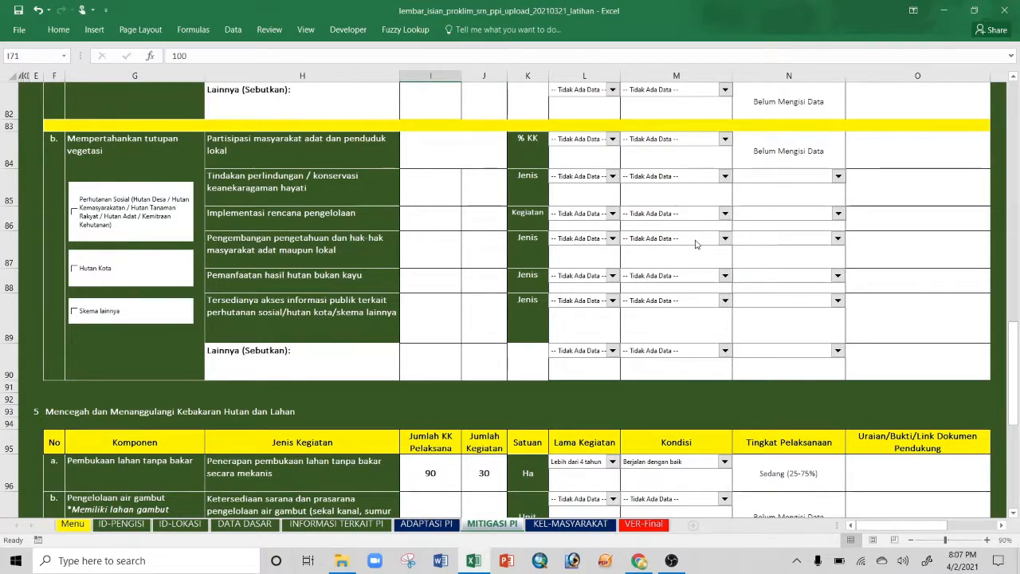
pyautogui.scroll(-3, 694, 244)
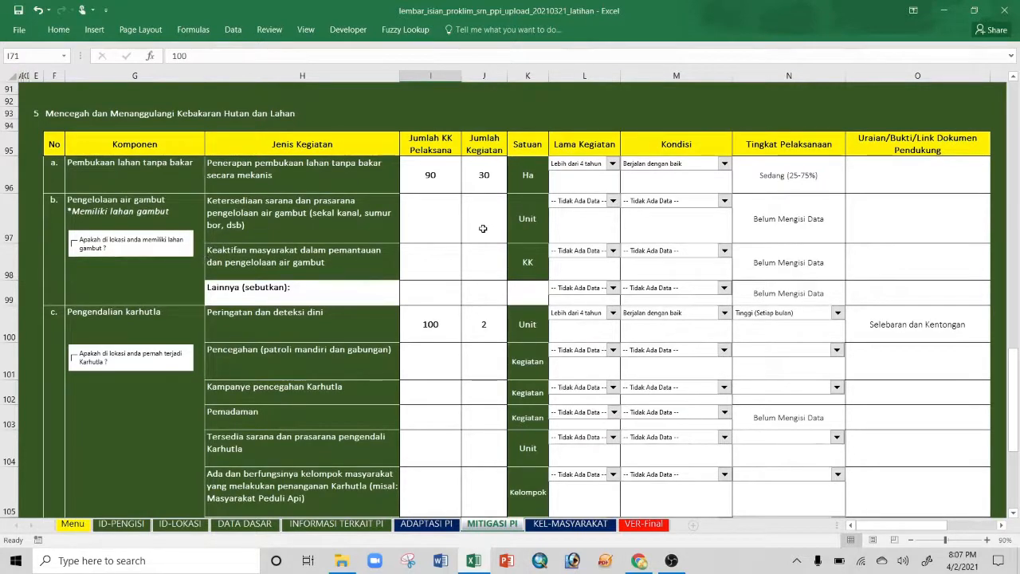
pyautogui.scroll(-1, 483, 229)
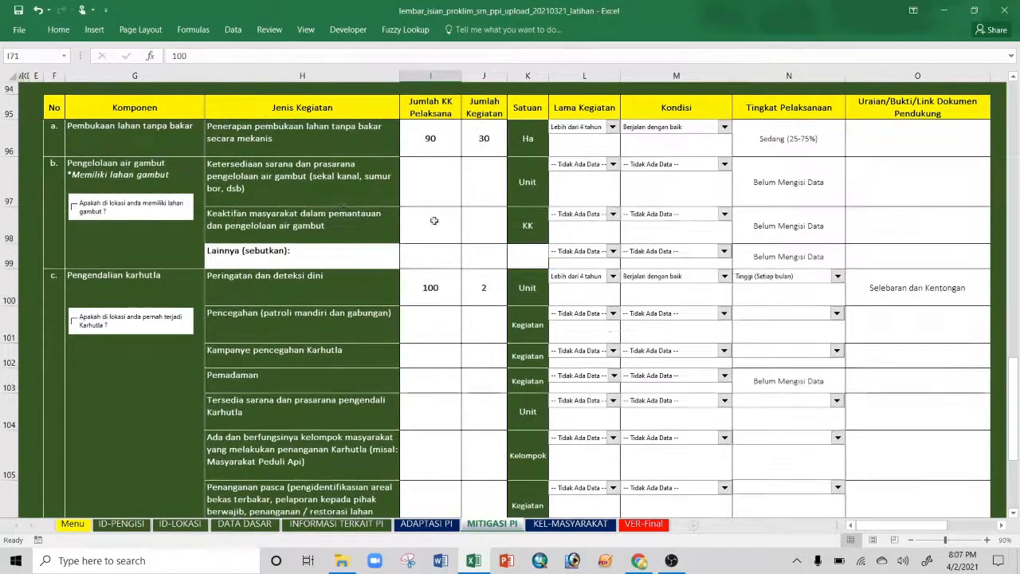
pyautogui.click(152, 137)
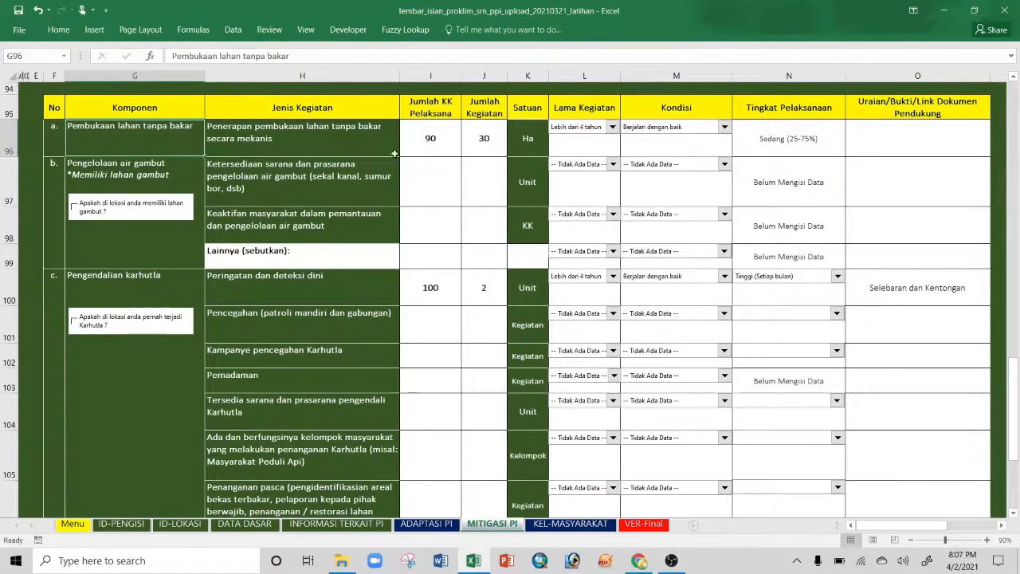
# Step: Tick the memiliki lahan gambut checkbox to record that the location has peatland
pyautogui.moveTo(440, 143); pyautogui.dragTo(483, 255)
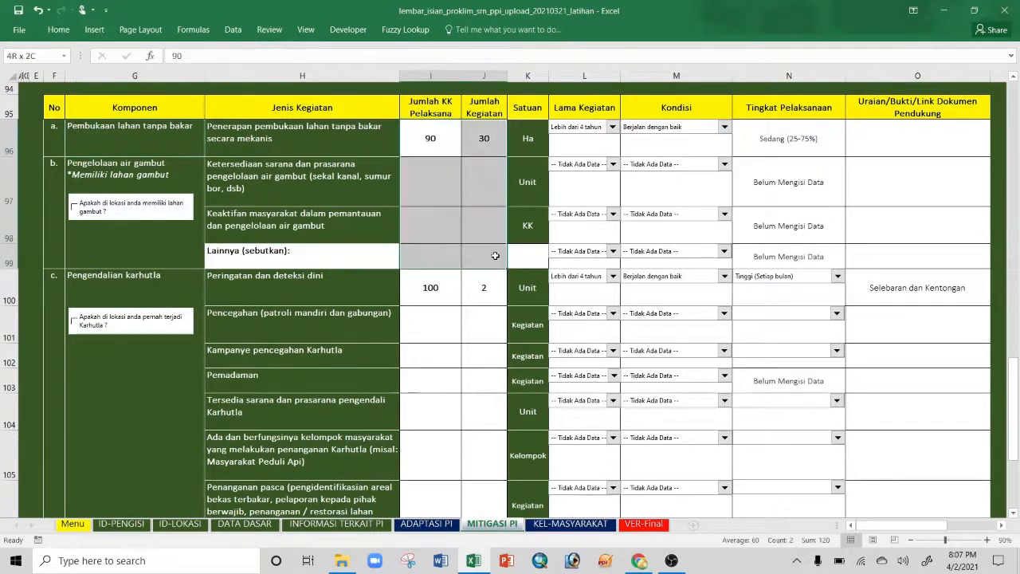
pyautogui.click(129, 226)
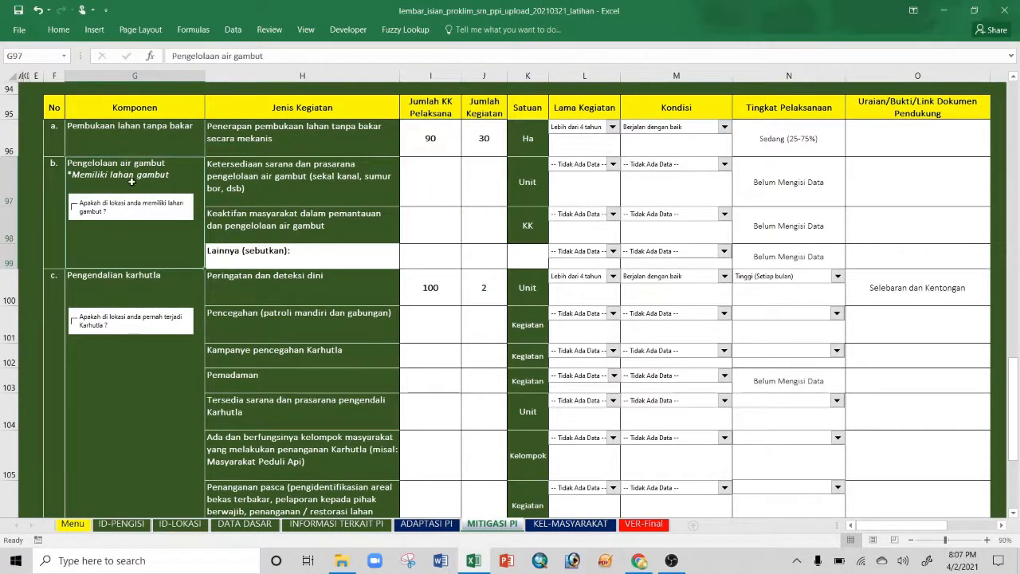
pyautogui.click(74, 207)
pyautogui.click(442, 192)
pyautogui.click(454, 233)
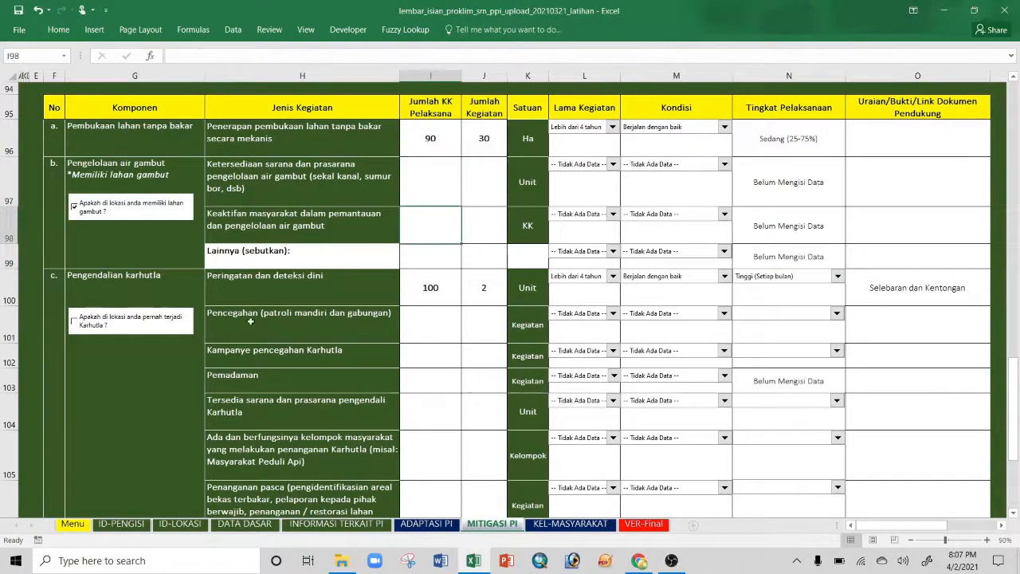
# Step: Tick pernah terjadi Karhutla and check the Pemadaman and Penanganan pasca rows now carry asterisks
pyautogui.scroll(-1, 182, 334)
pyautogui.scroll(-1, 181, 334)
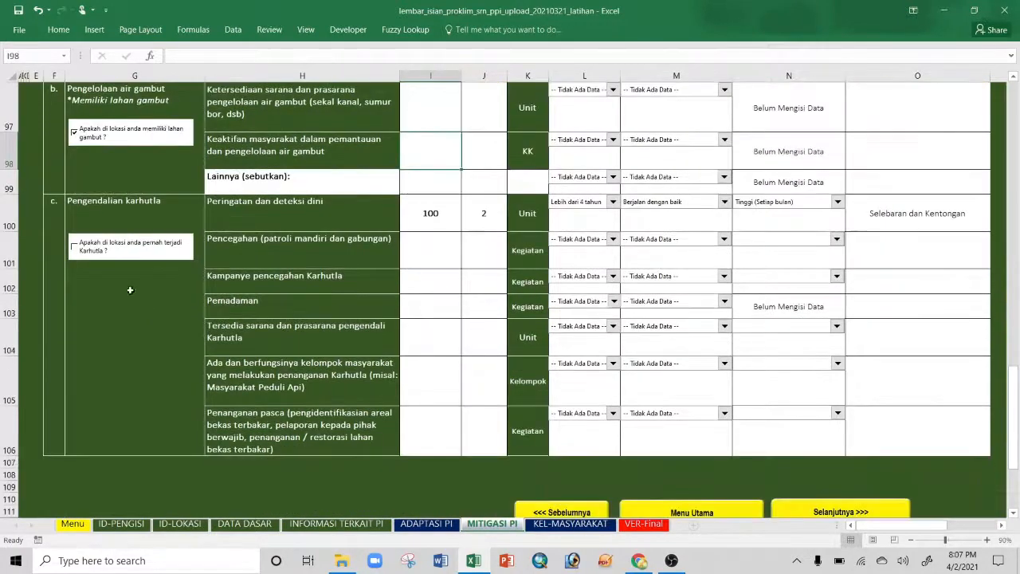
pyautogui.click(75, 248)
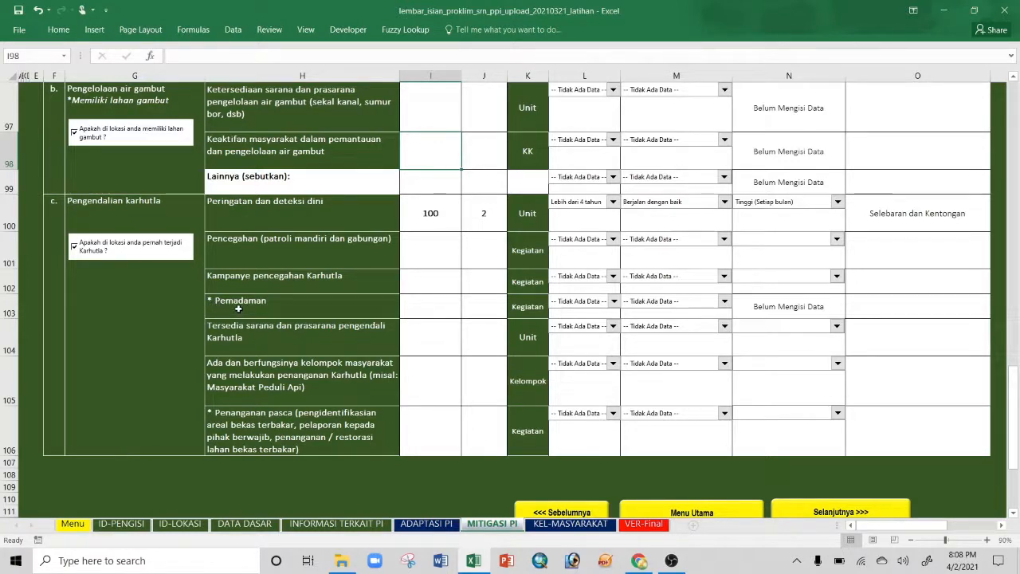
pyautogui.click(238, 308)
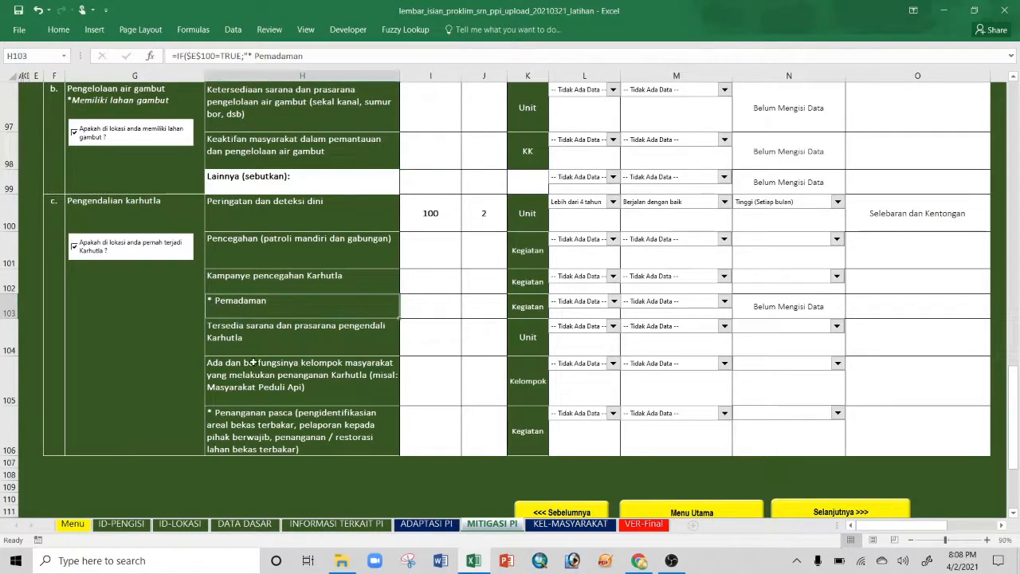
pyautogui.click(259, 437)
# Step: Review the fire-control count cells I101:J106 and the early-detection row's implementation level
pyautogui.click(437, 252)
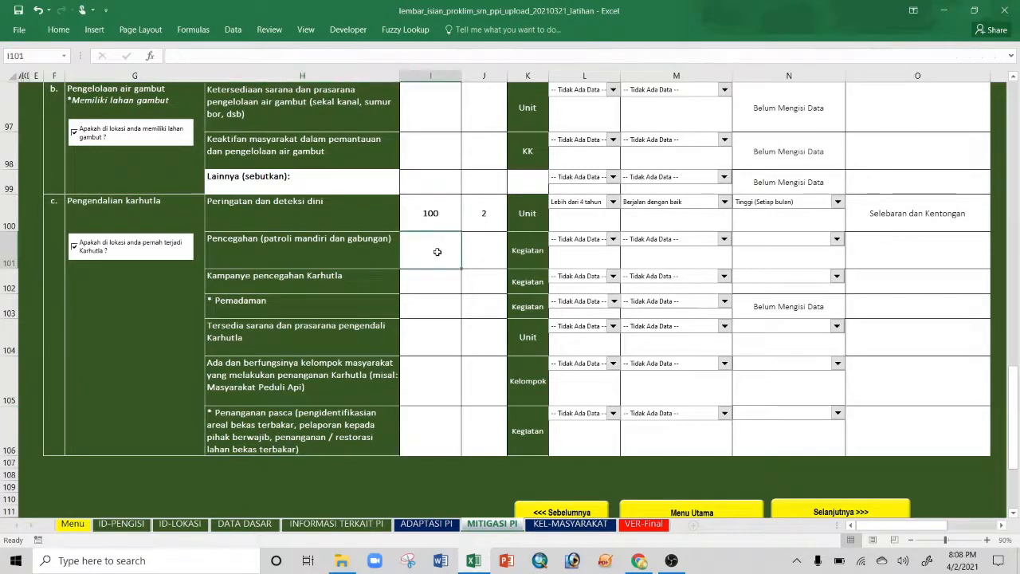
pyautogui.moveTo(437, 252); pyautogui.dragTo(475, 425)
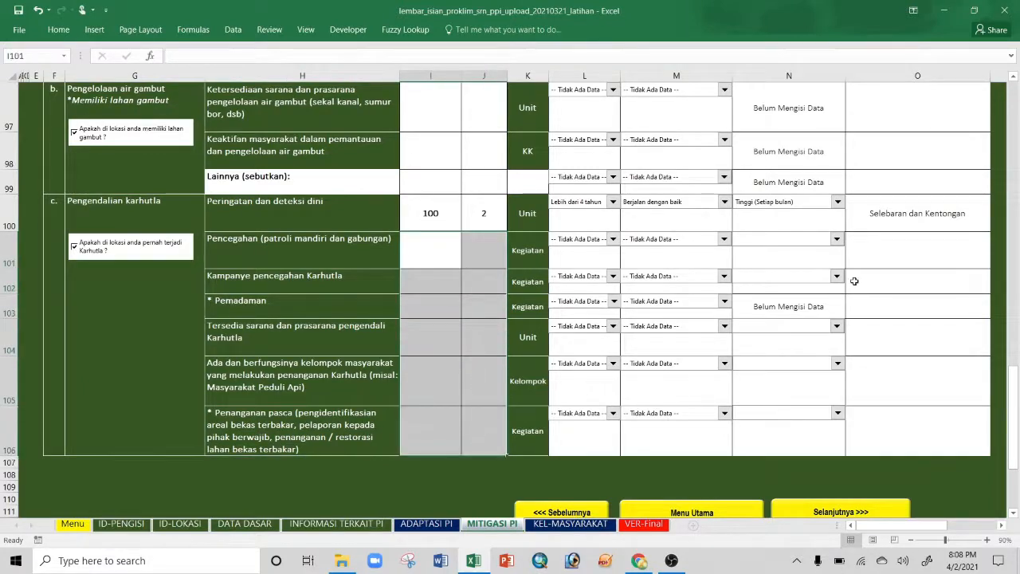
pyautogui.scroll(2, 853, 280)
pyautogui.scroll(-2, 851, 282)
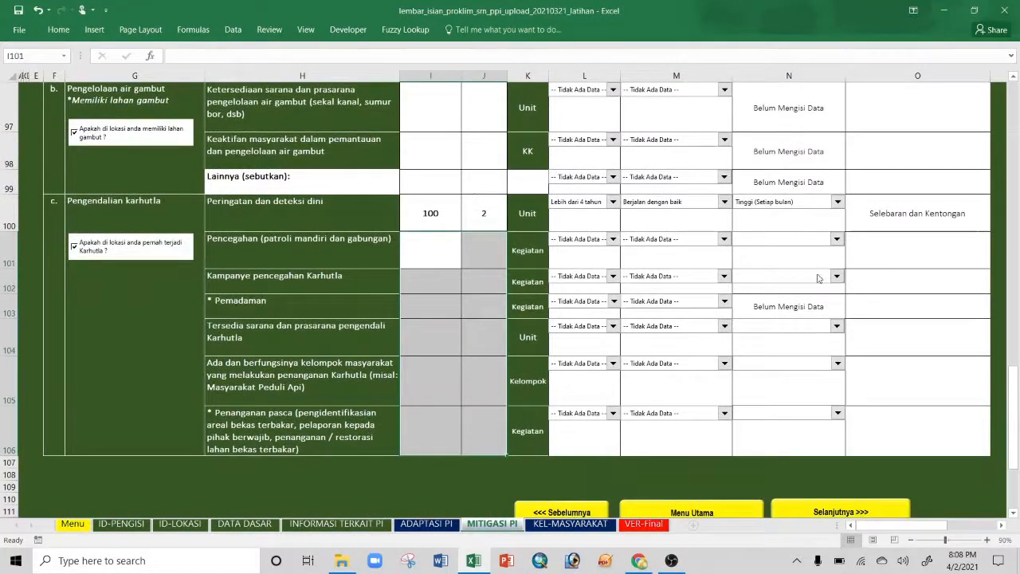
pyautogui.moveTo(451, 251); pyautogui.dragTo(476, 428)
pyautogui.click(837, 239)
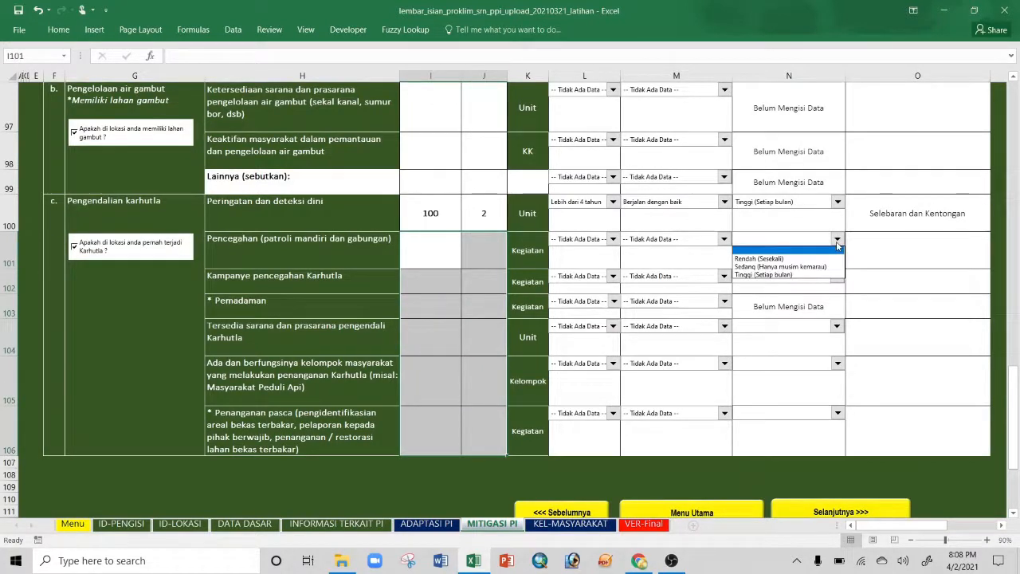
pyautogui.click(263, 251)
pyautogui.click(267, 223)
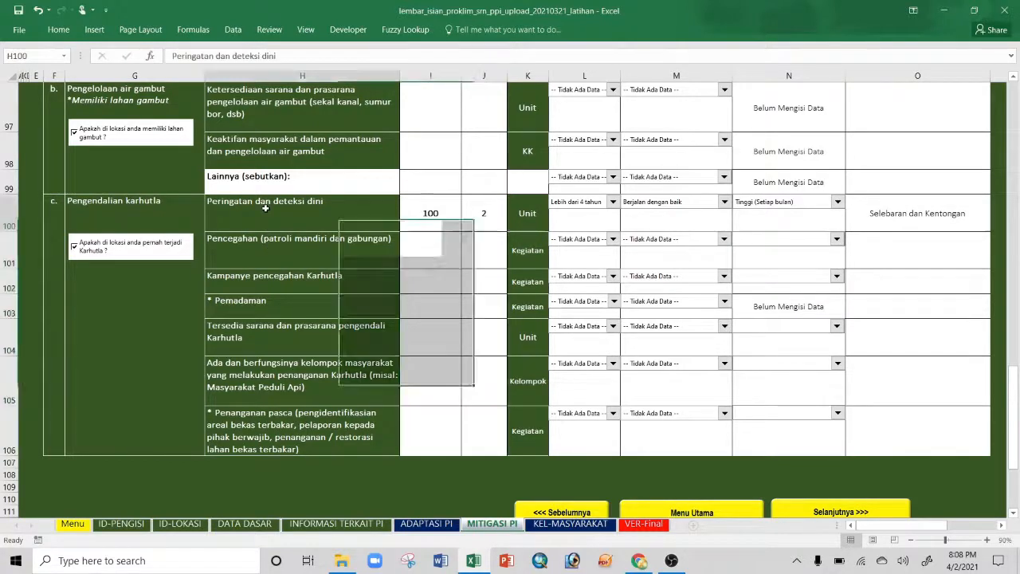
pyautogui.scroll(2, 678, 251)
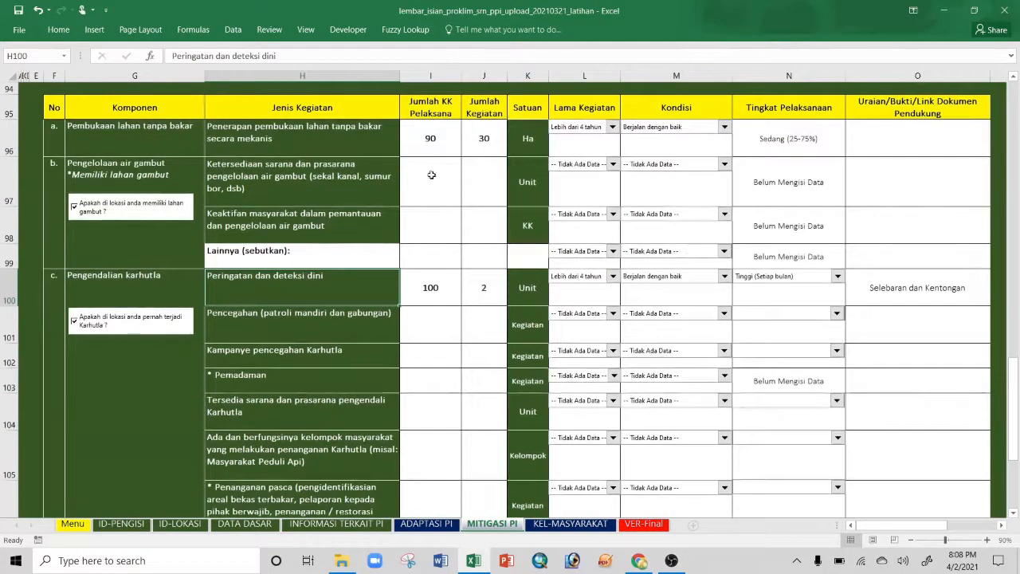
pyautogui.click(430, 288)
pyautogui.click(480, 291)
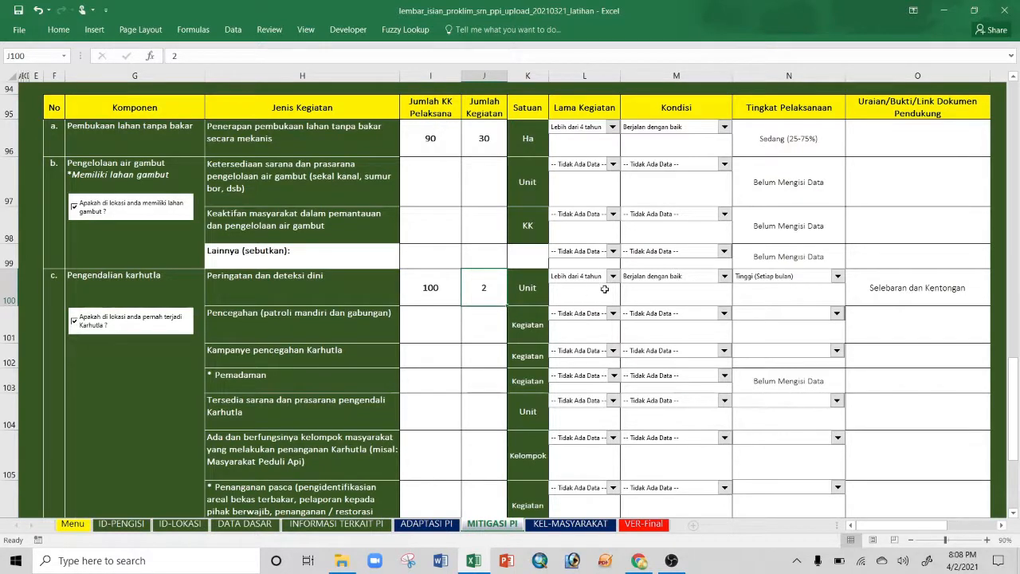
pyautogui.click(837, 276)
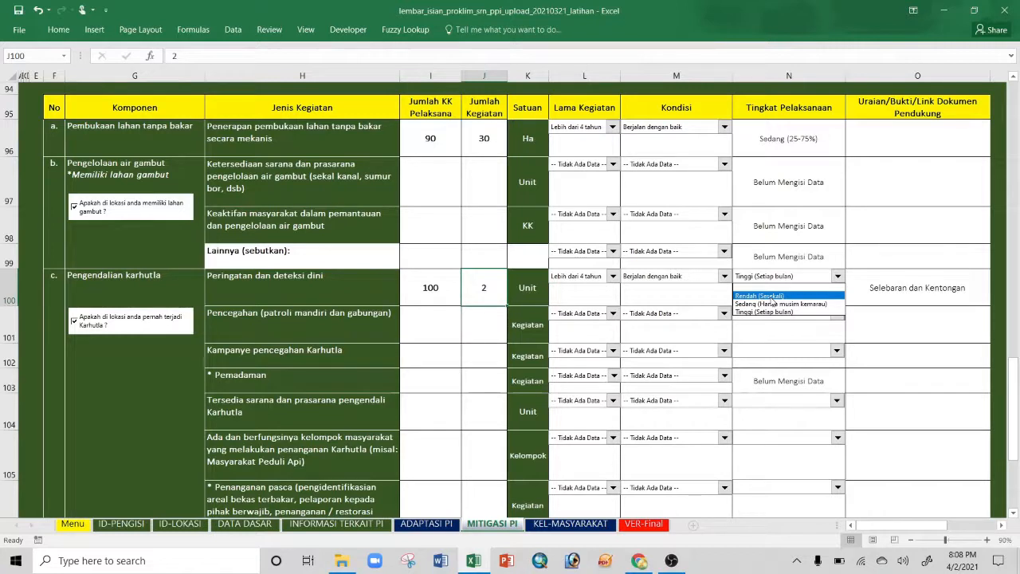
pyautogui.click(293, 324)
pyautogui.click(294, 324)
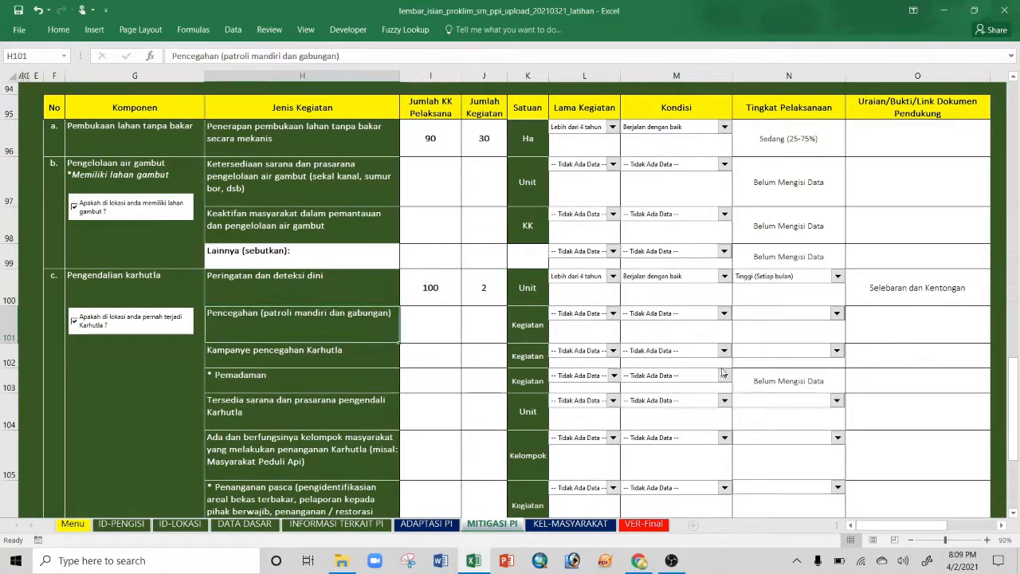
pyautogui.click(836, 315)
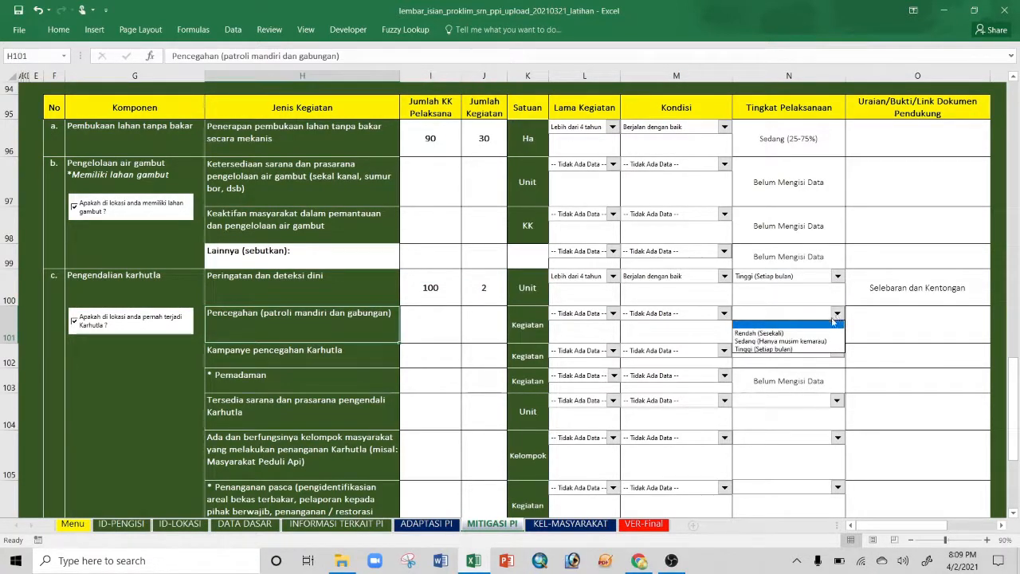
pyautogui.click(831, 361)
pyautogui.scroll(-1, 836, 355)
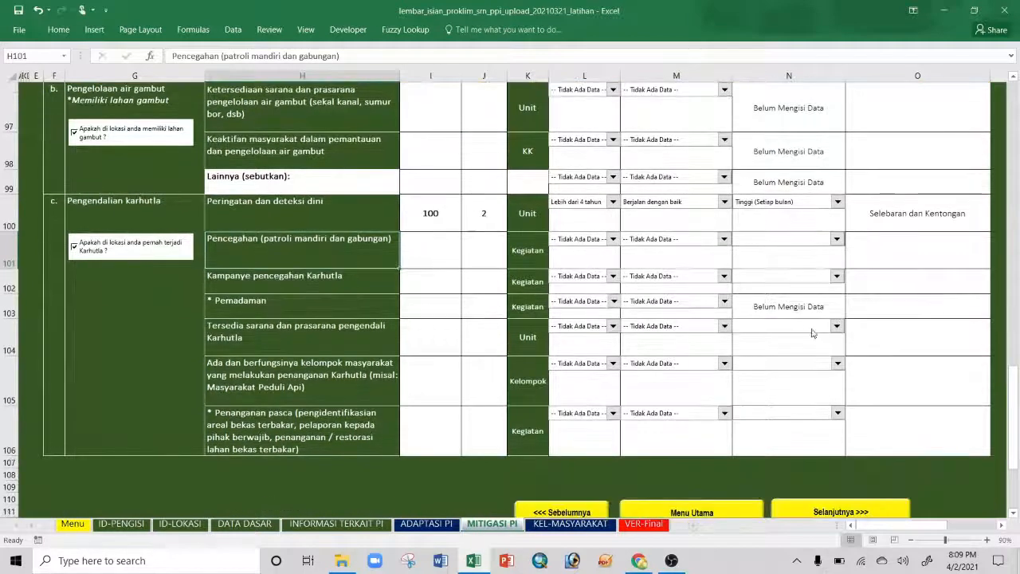
pyautogui.click(792, 306)
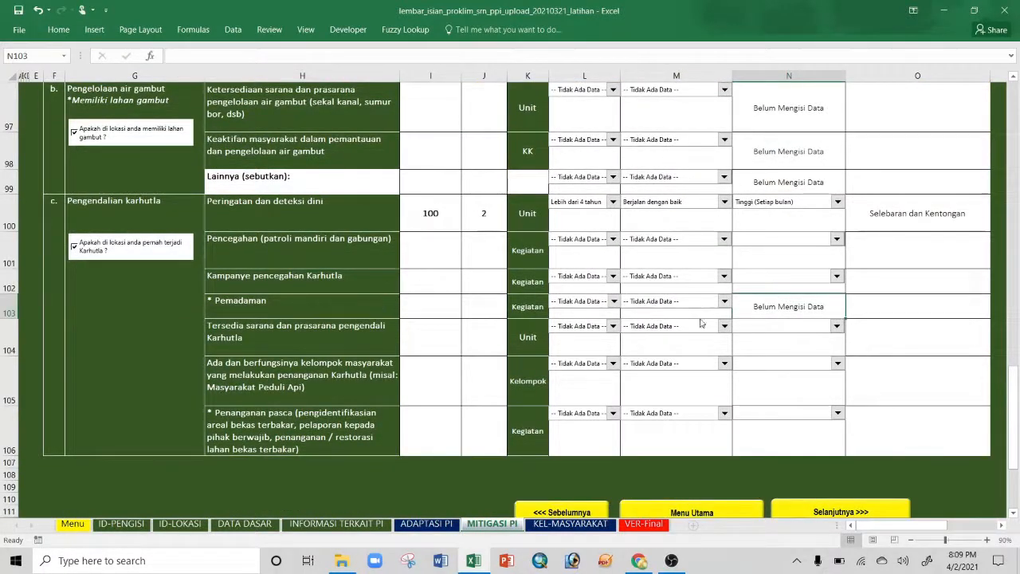
pyautogui.click(436, 309)
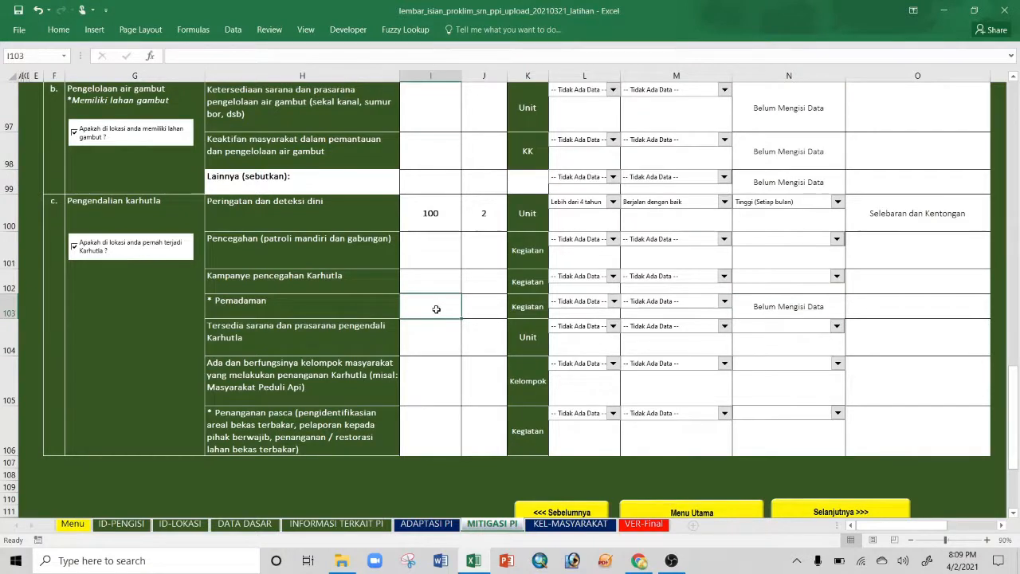
pyautogui.scroll(1, 436, 308)
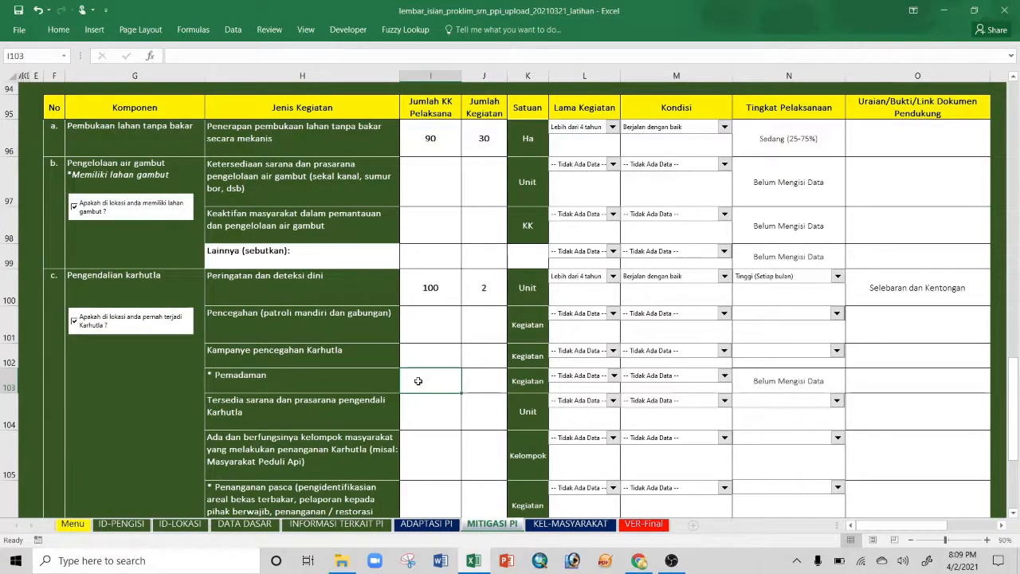
pyautogui.scroll(-2, 619, 387)
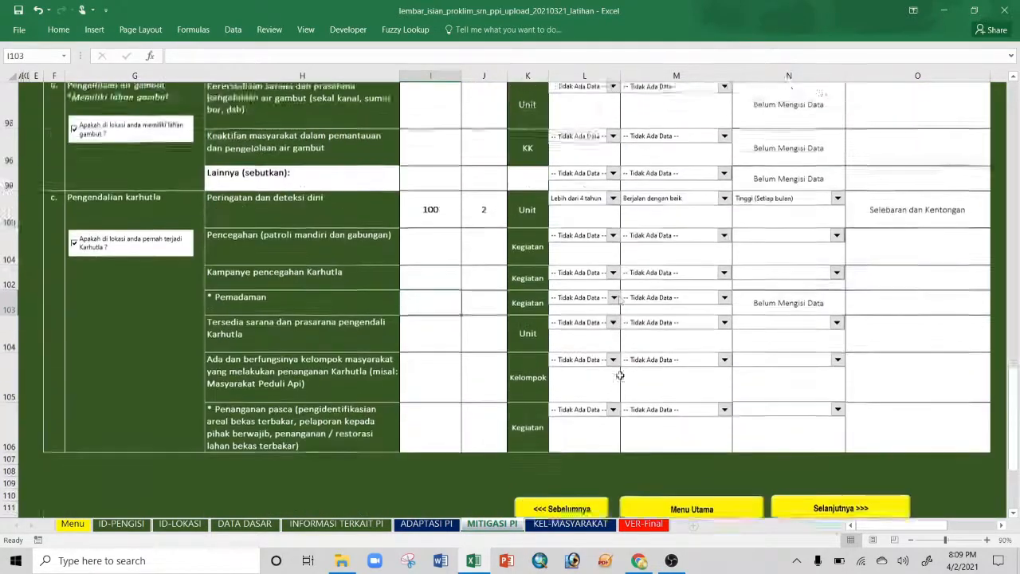
pyautogui.scroll(3, 619, 375)
pyautogui.scroll(5, 619, 375)
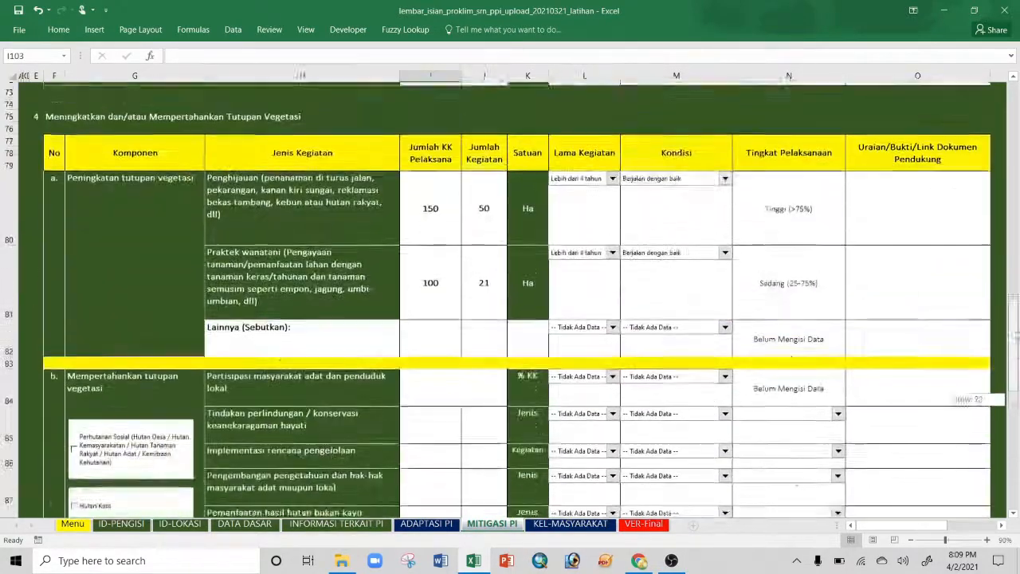
pyautogui.moveTo(1013, 337); pyautogui.dragTo(1013, 414)
# Step: Locate the Nama Lembaga data cell on KEL-MASYARAKAT, then view the ID-LOKASI location details
pyautogui.click(839, 325)
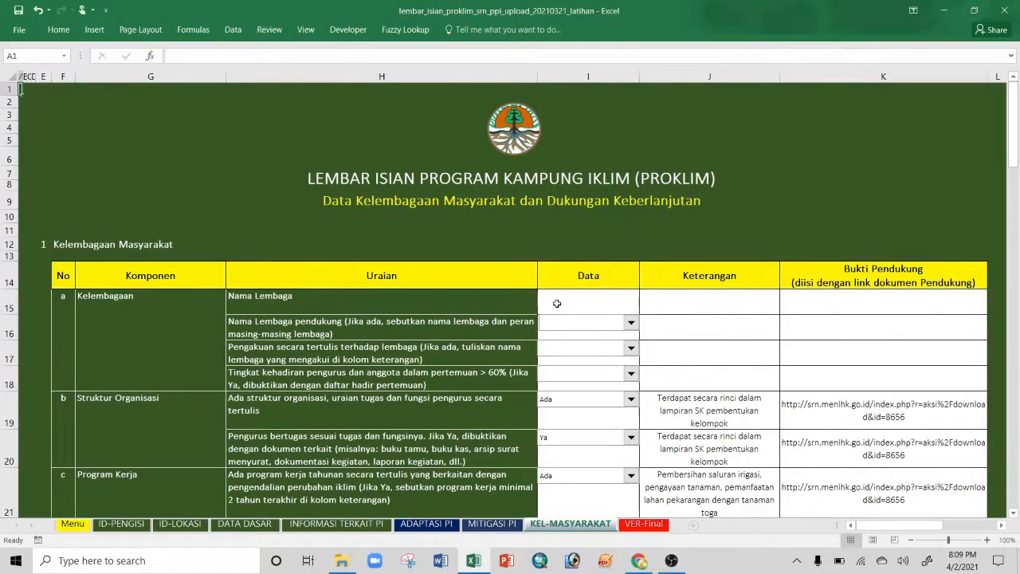
pyautogui.scroll(-4, 556, 304)
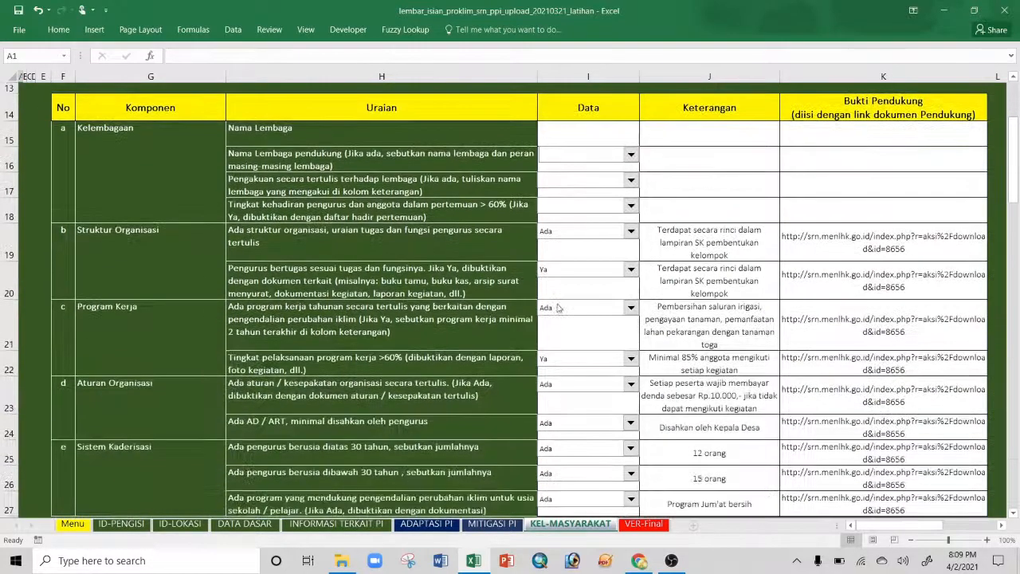
pyautogui.scroll(-4, 464, 297)
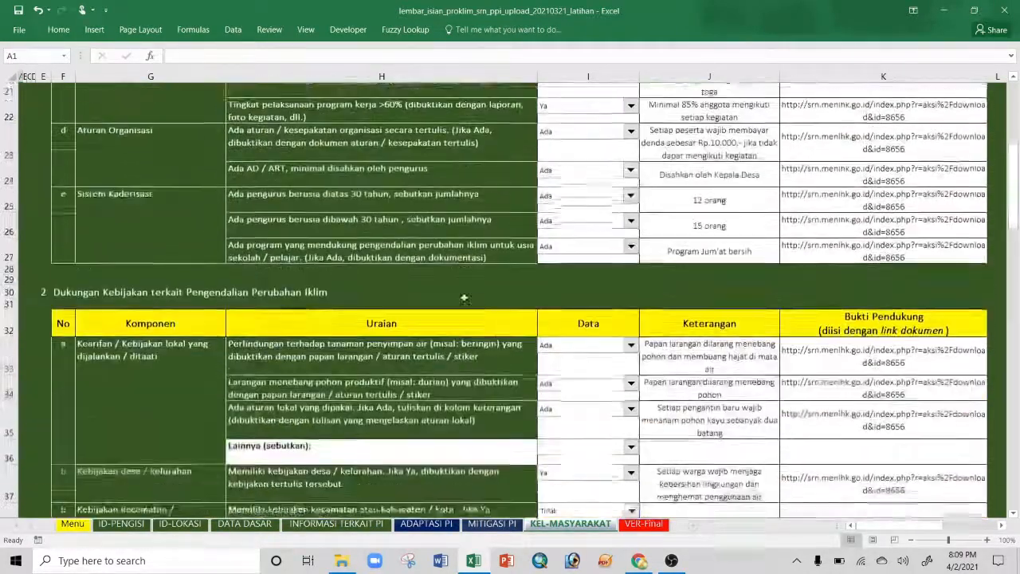
pyautogui.scroll(5, 463, 297)
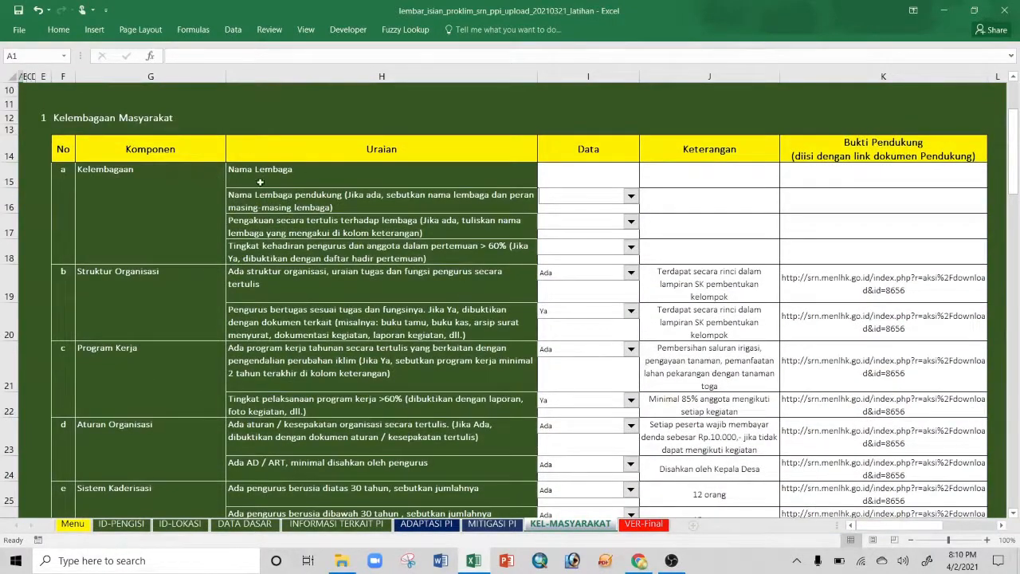
pyautogui.click(260, 181)
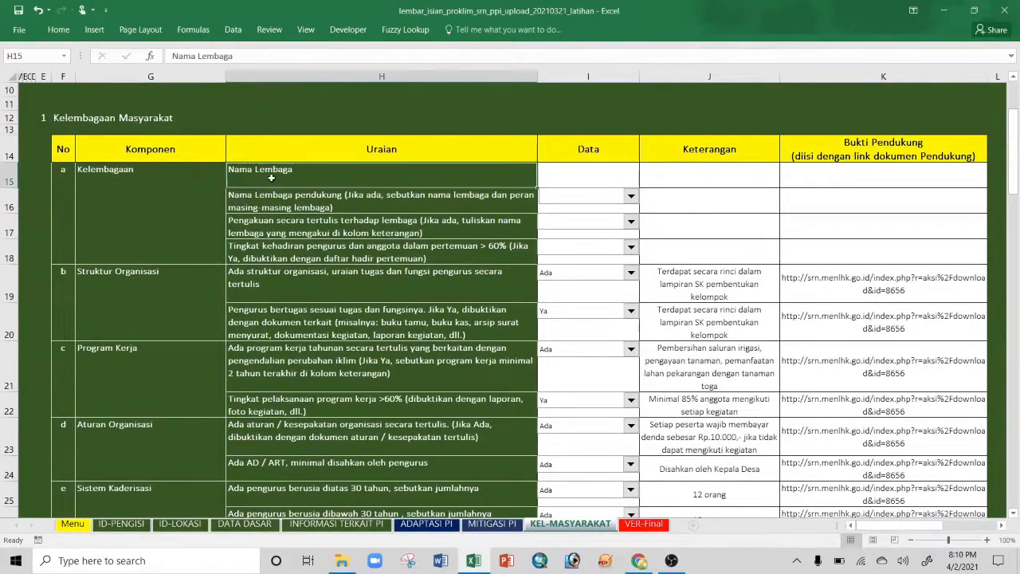
pyautogui.click(594, 176)
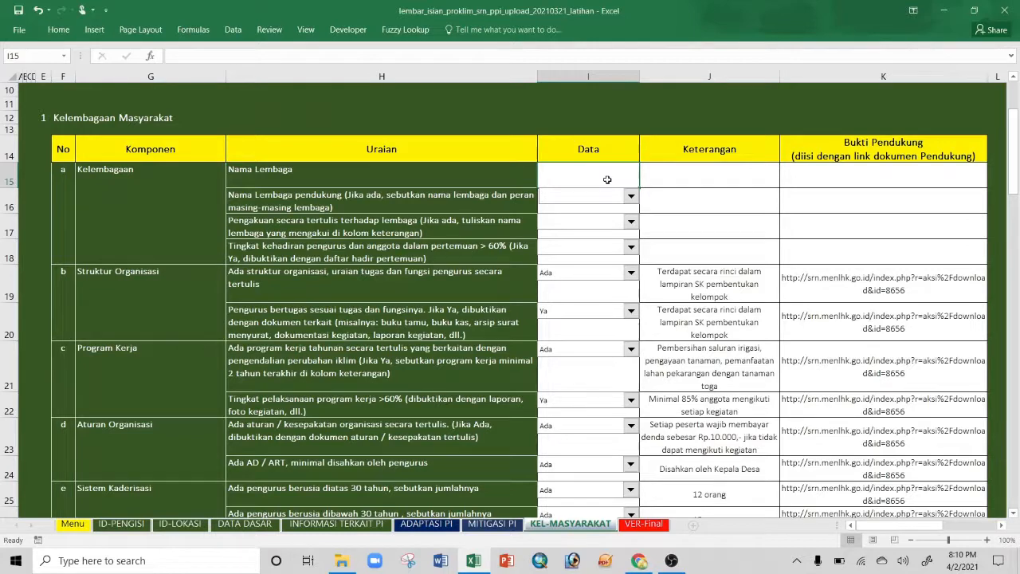
pyautogui.click(180, 523)
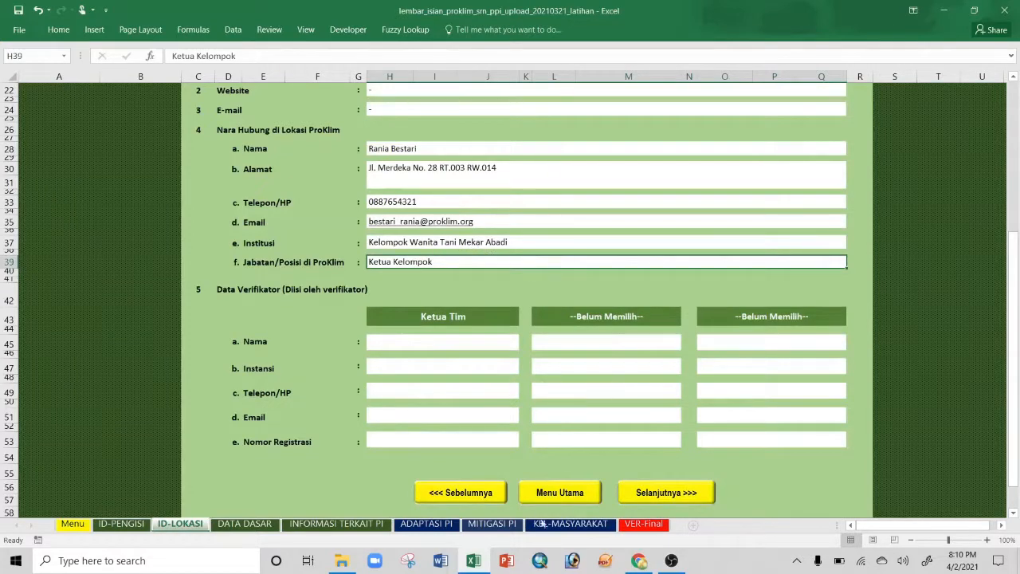
# Step: Enter KWT Mekar Abadi in I15 with a J15 remark naming its chairwoman
pyautogui.click(570, 523)
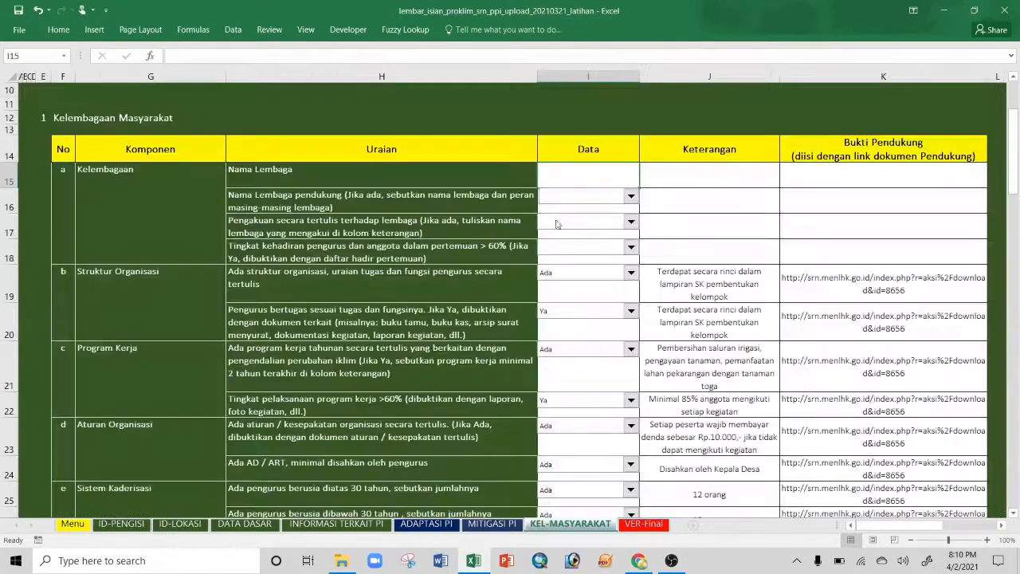
pyautogui.write('KW')
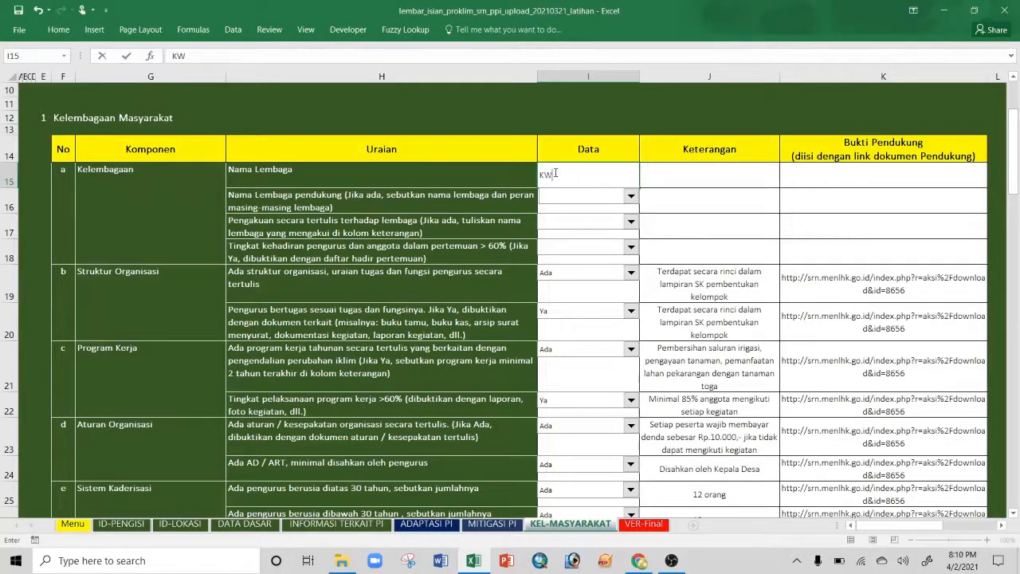
pyautogui.write('T Mekar Abadi')
pyautogui.click(665, 171)
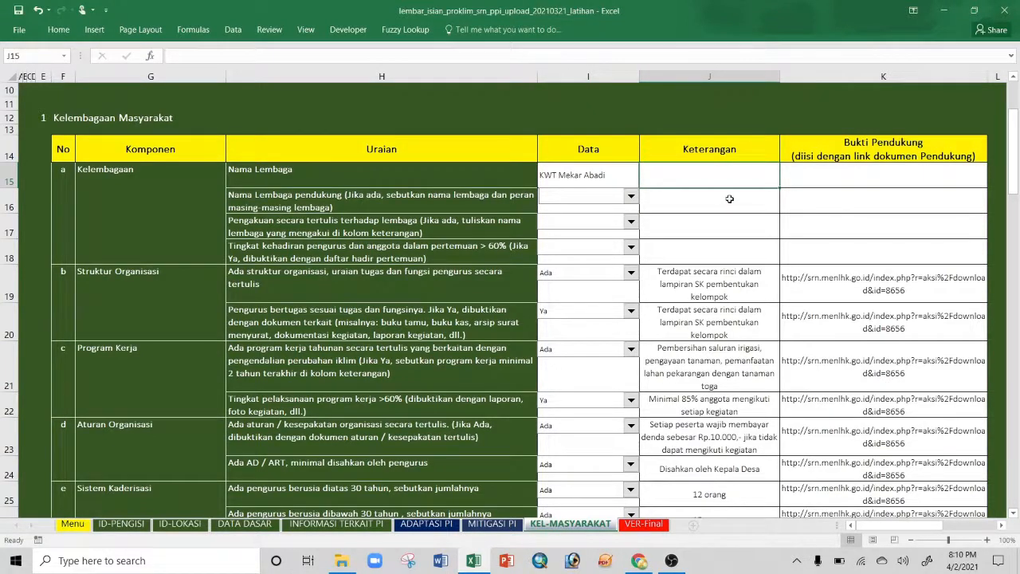
pyautogui.write('Diketuai')
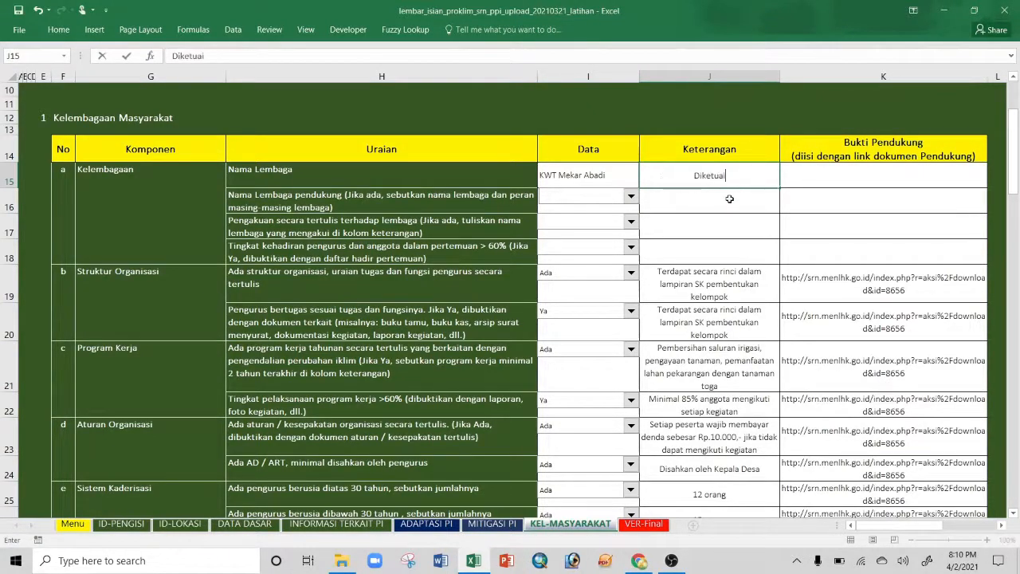
pyautogui.write(' oleh Ibu')
pyautogui.press('BackSpace')
pyautogui.press('BackSpace')
pyautogui.press('BackSpace')
pyautogui.write('bu Rania')
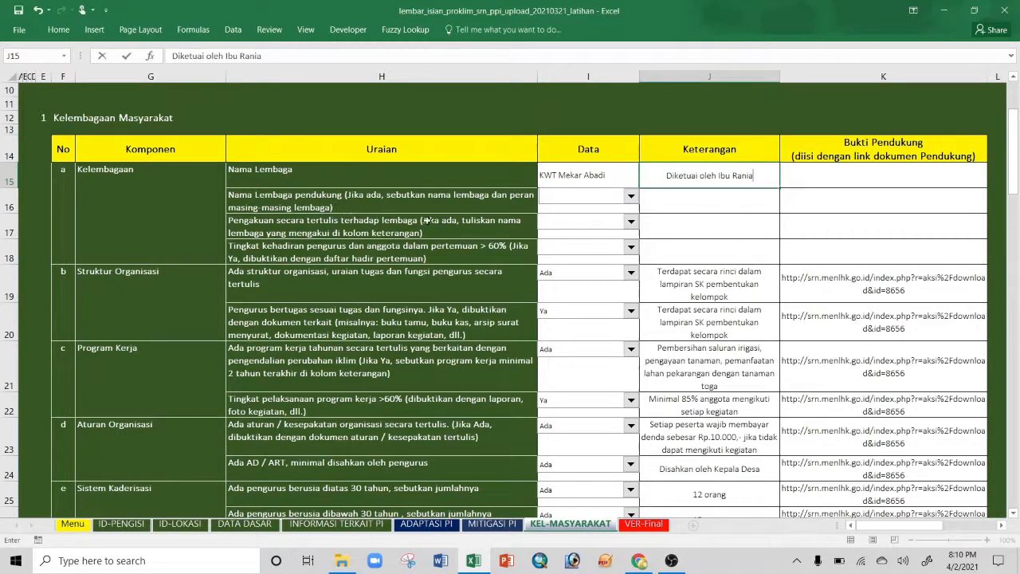
pyautogui.click(629, 198)
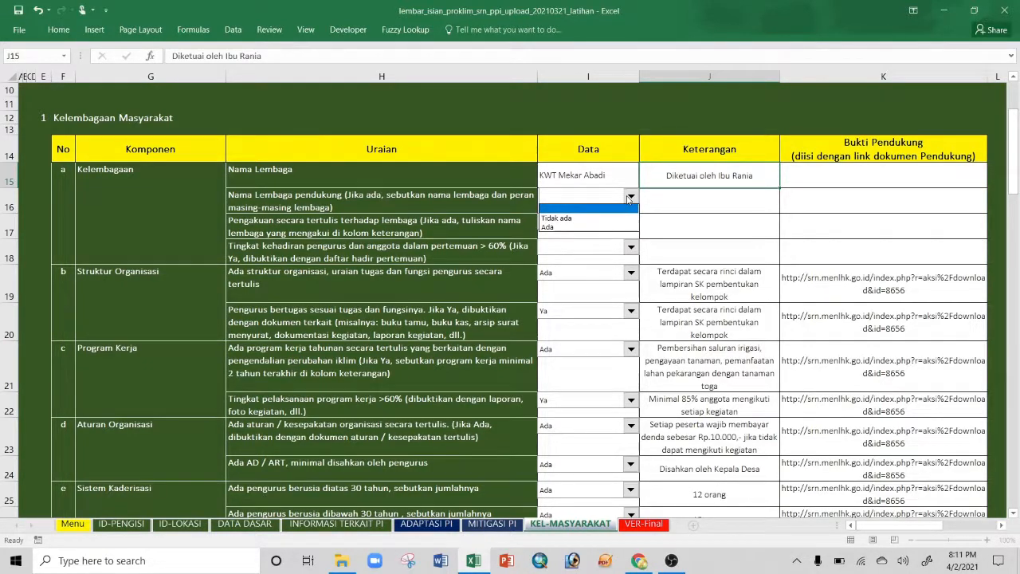
# Step: Answer Ada for supporting institutions, noting Bank Sampah Berdikari and Karang Taruna
pyautogui.click(562, 228)
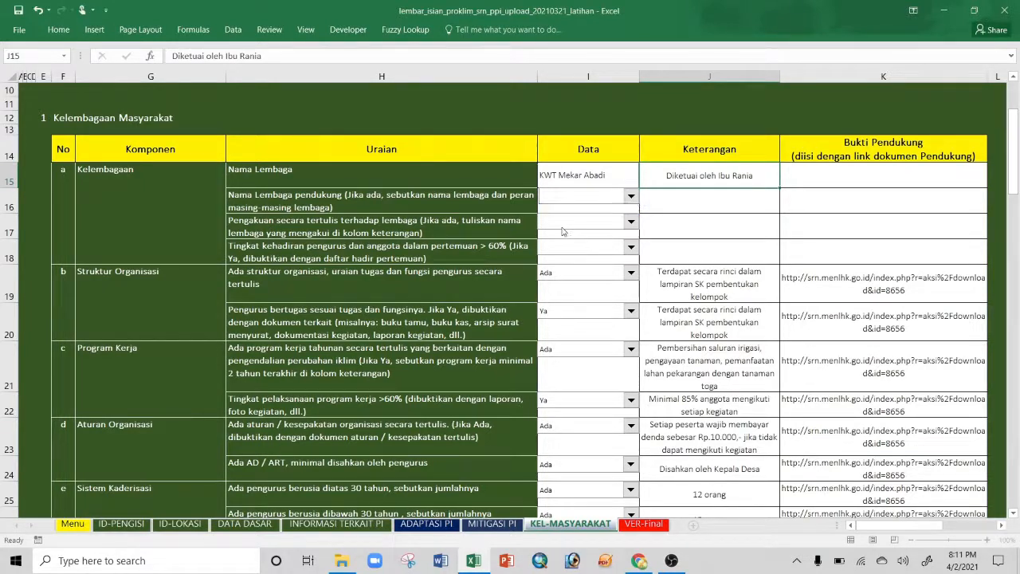
pyautogui.click(726, 198)
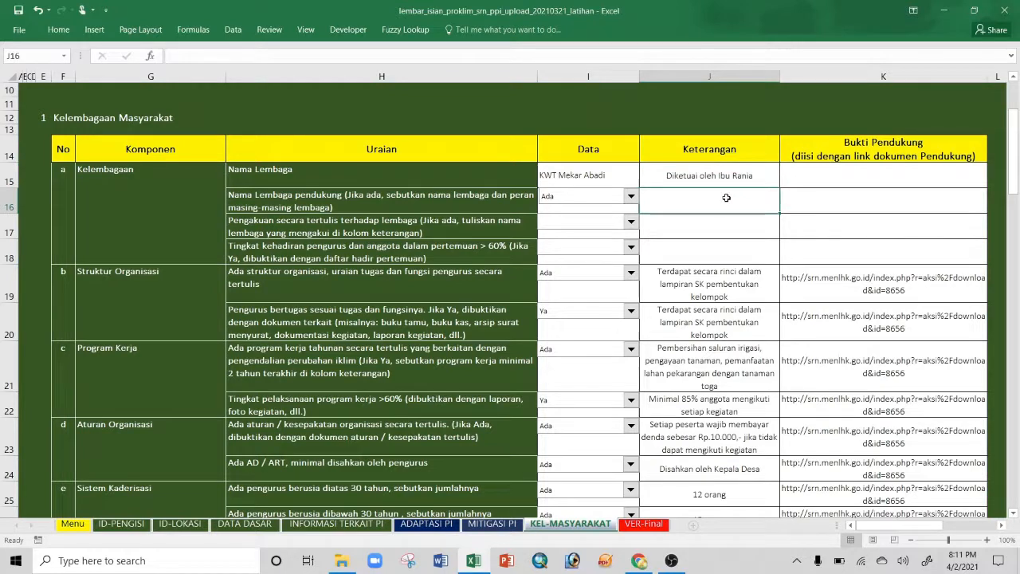
pyautogui.write('Bank Sampa')
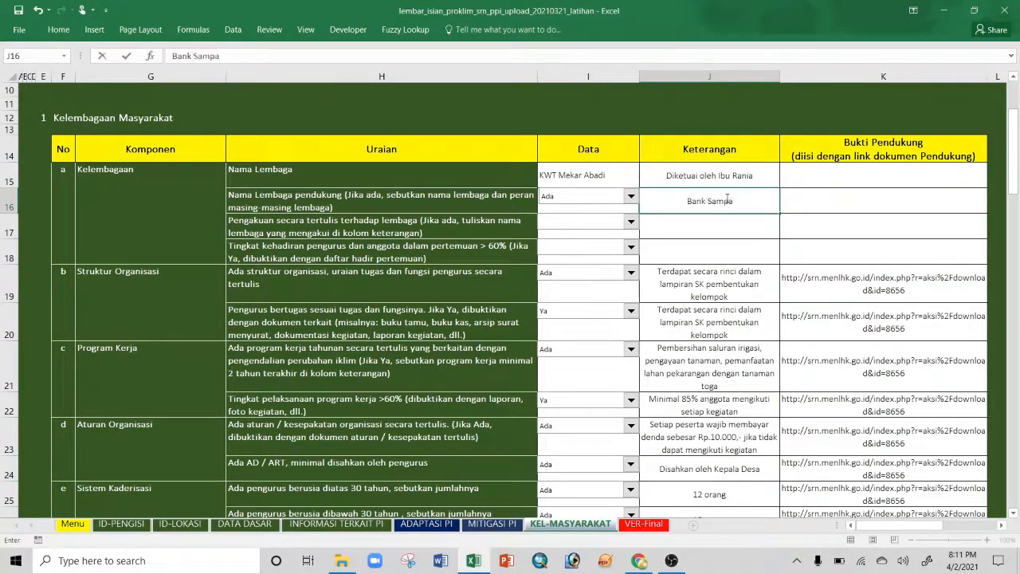
pyautogui.write('h Ber')
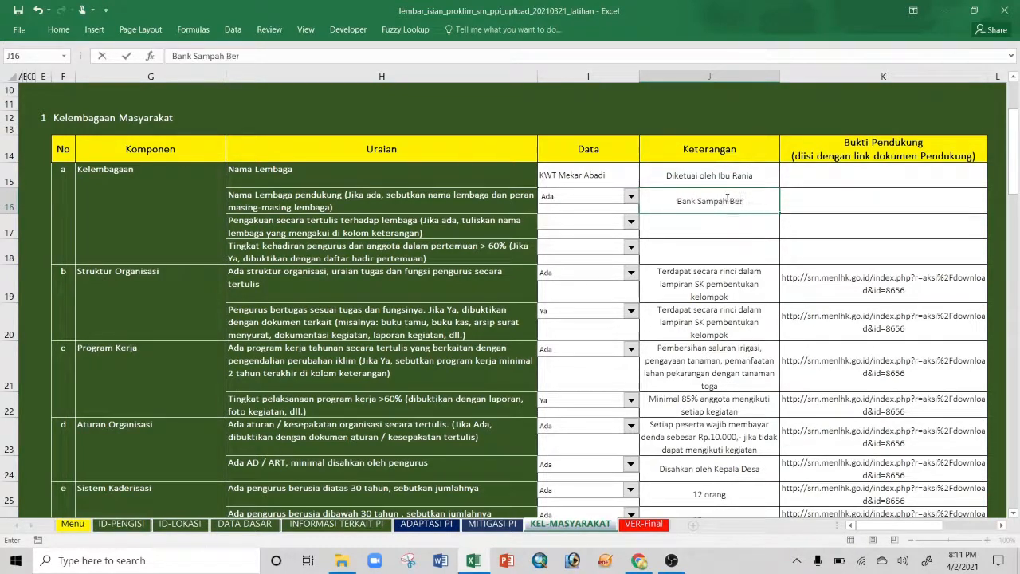
pyautogui.write('dikari, ')
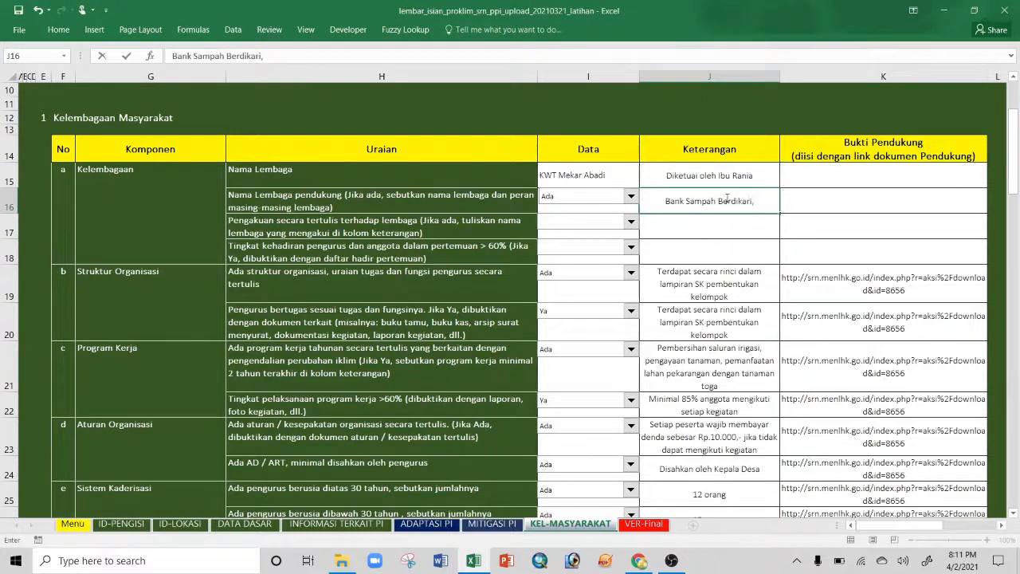
pyautogui.write('Karang')
pyautogui.write('Taruna')
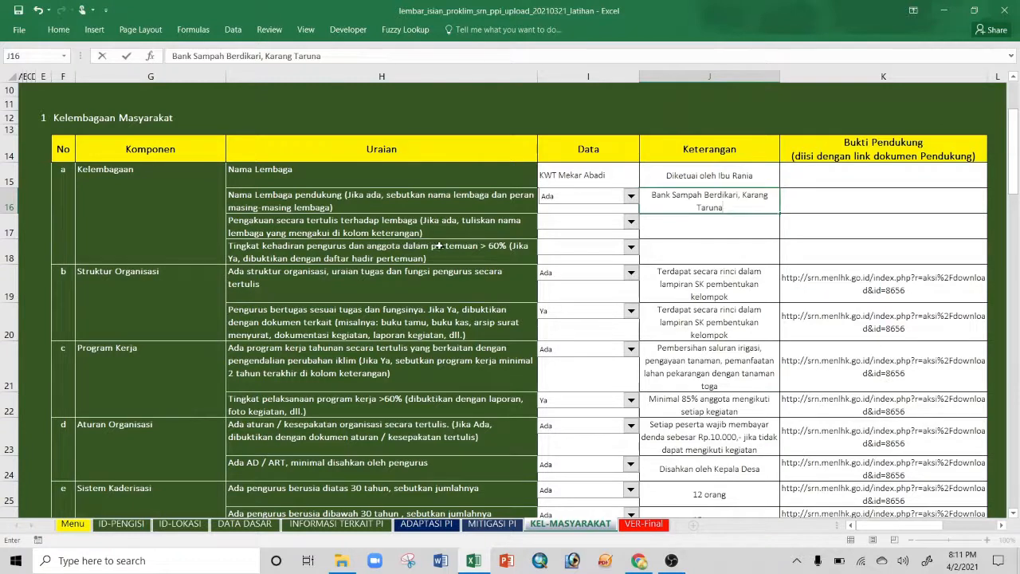
# Step: Answer Ada for written recognition with the remark Pemerintahan Desa
pyautogui.click(631, 222)
pyautogui.click(557, 233)
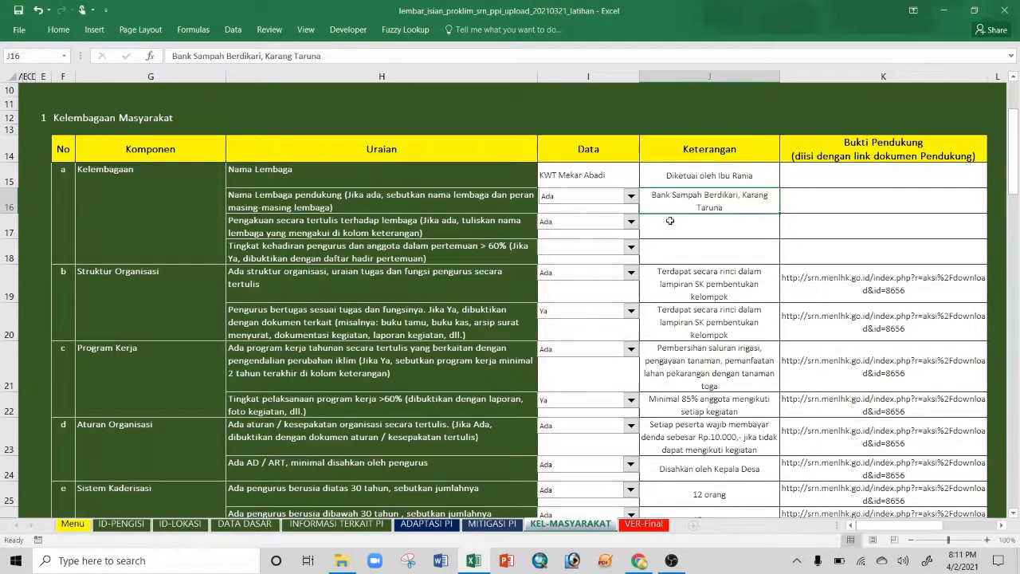
pyautogui.click(676, 229)
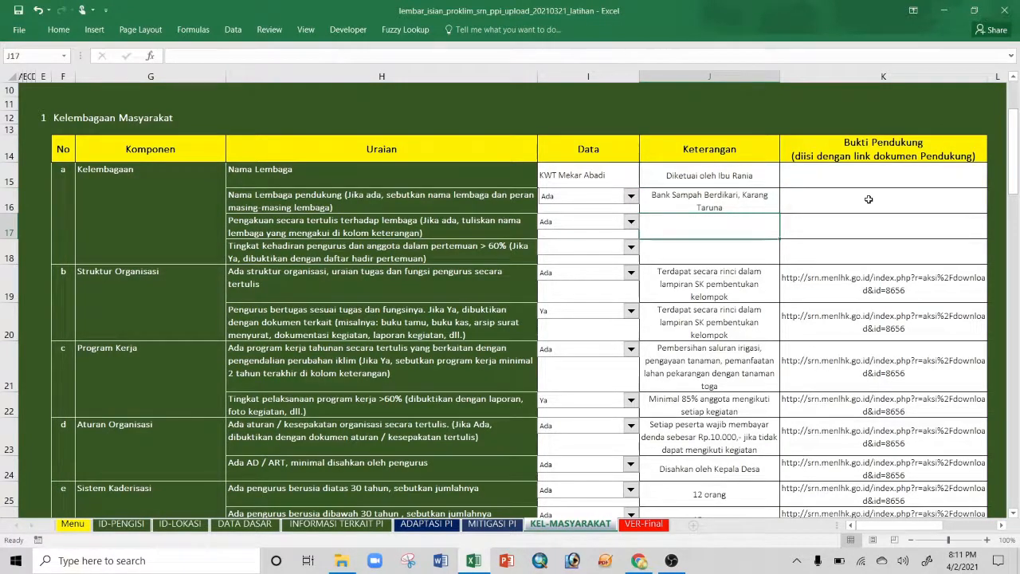
pyautogui.write('Pemerintahan ')
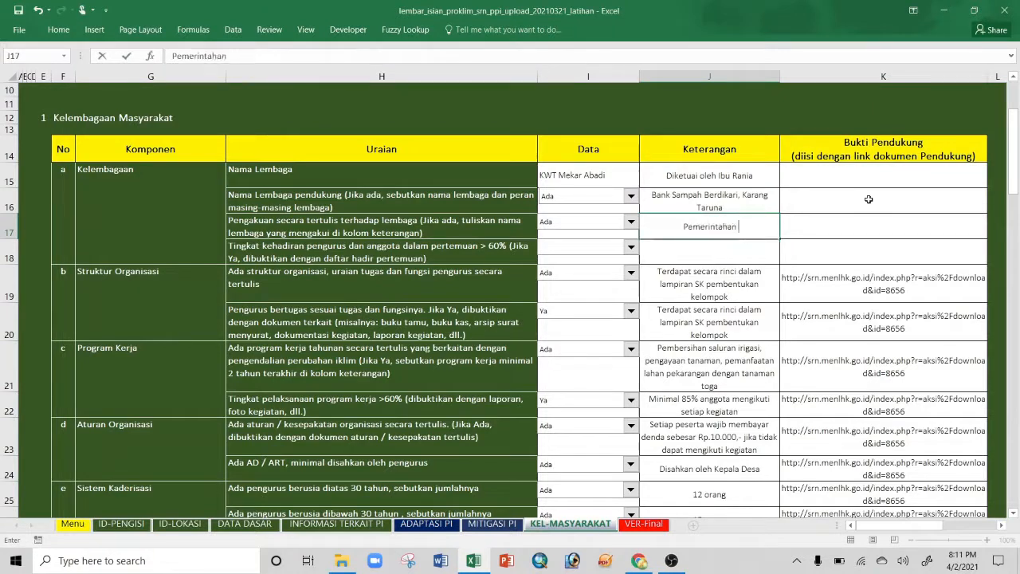
pyautogui.write('Desa')
pyautogui.click(816, 231)
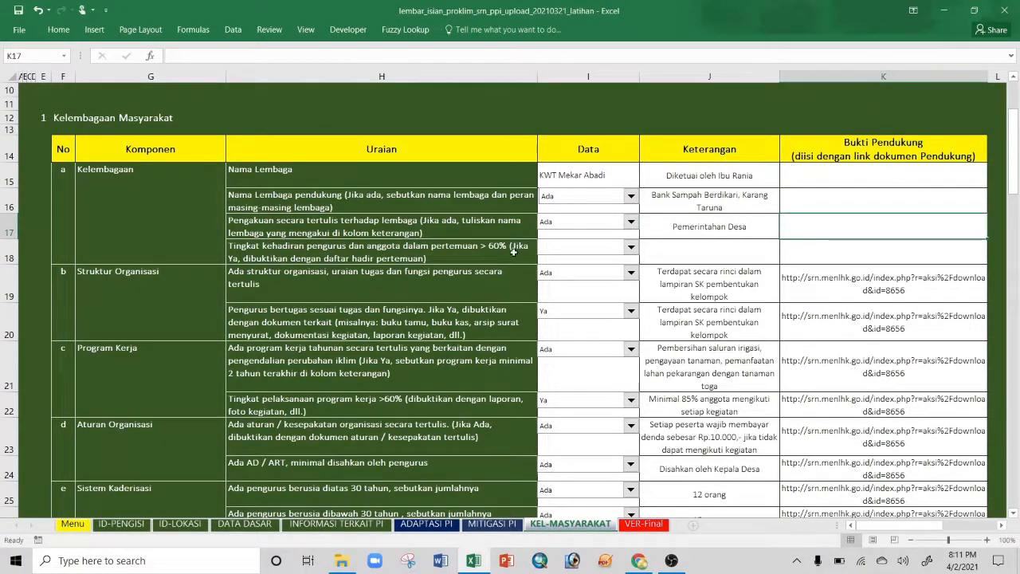
pyautogui.doubleClick(757, 228)
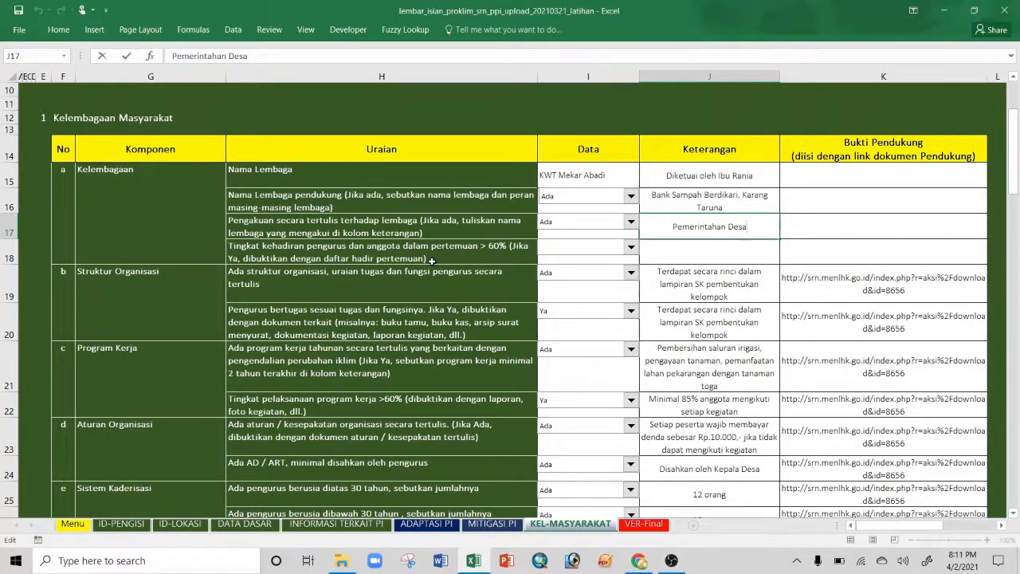
# Step: Answer Ya for meeting attendance, noting at least 85% of members attend every activity
pyautogui.click(630, 247)
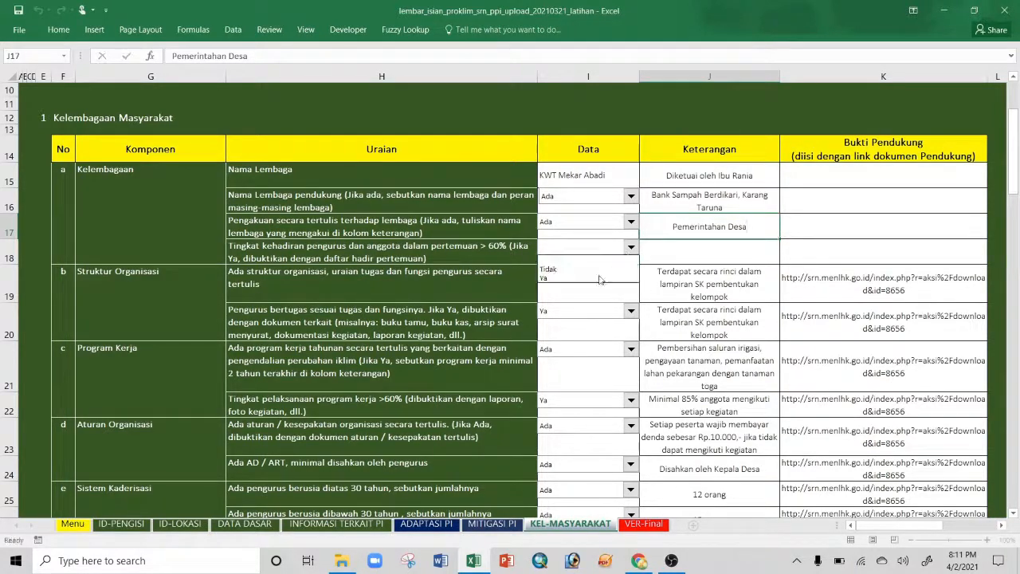
pyautogui.click(602, 270)
pyautogui.click(666, 255)
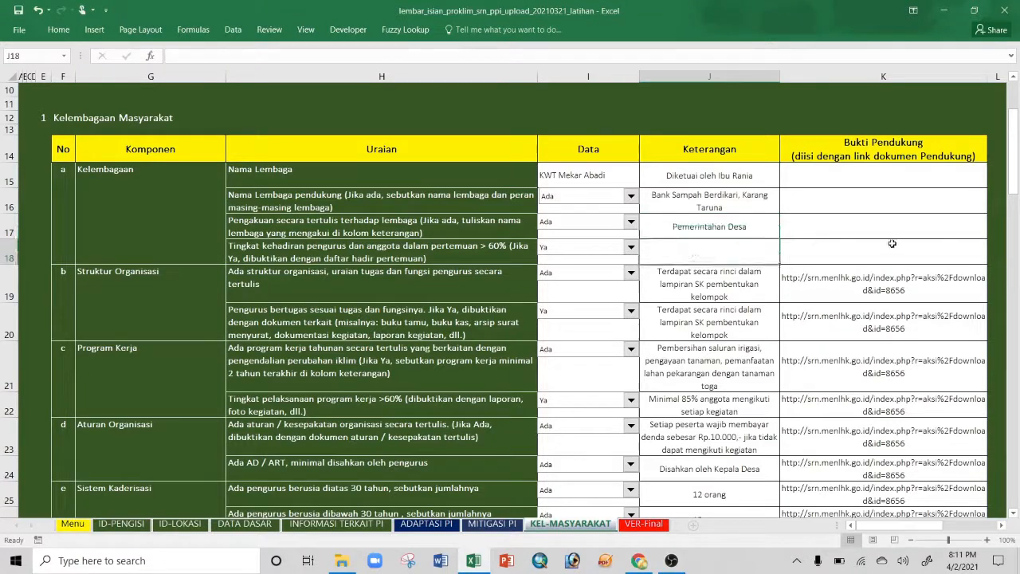
pyautogui.write('Pada setiap ke')
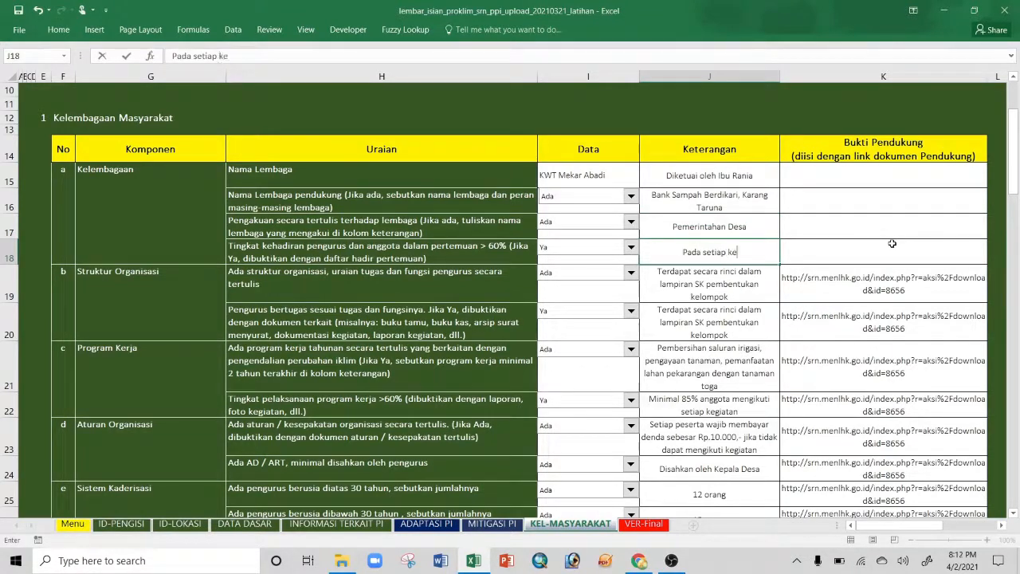
pyautogui.write('giatan minimal ')
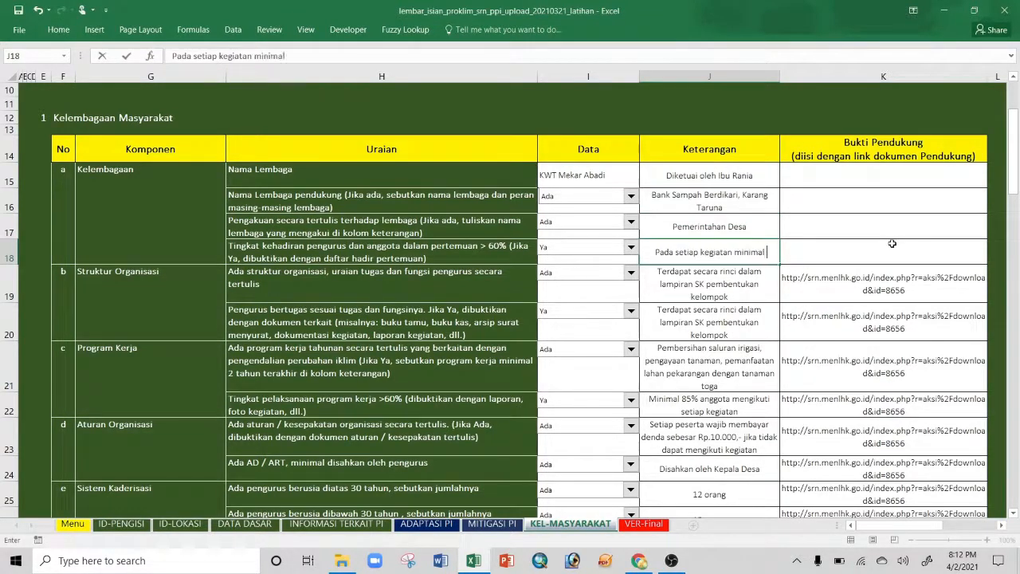
pyautogui.write('85% angg')
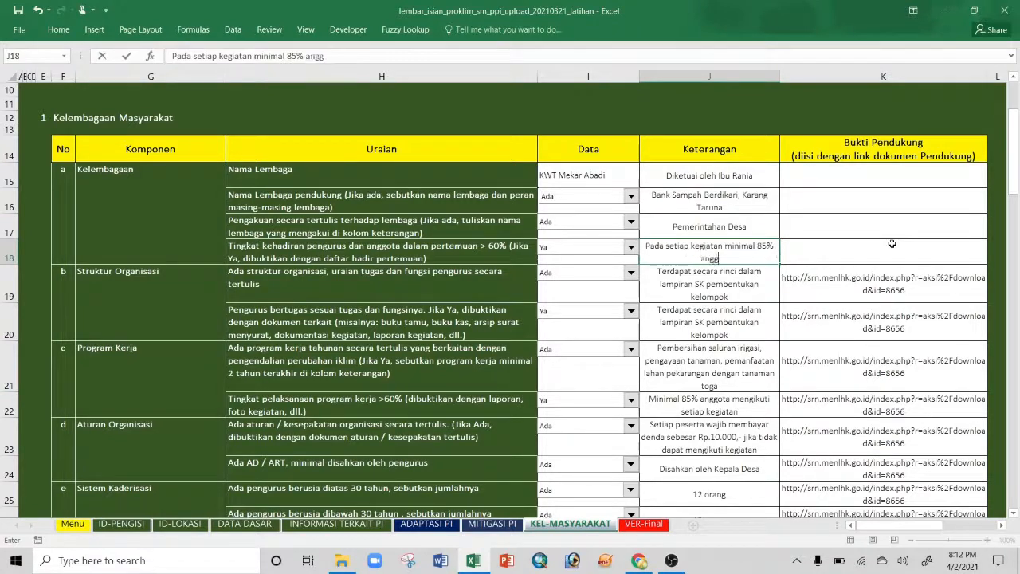
pyautogui.write('ota mengha')
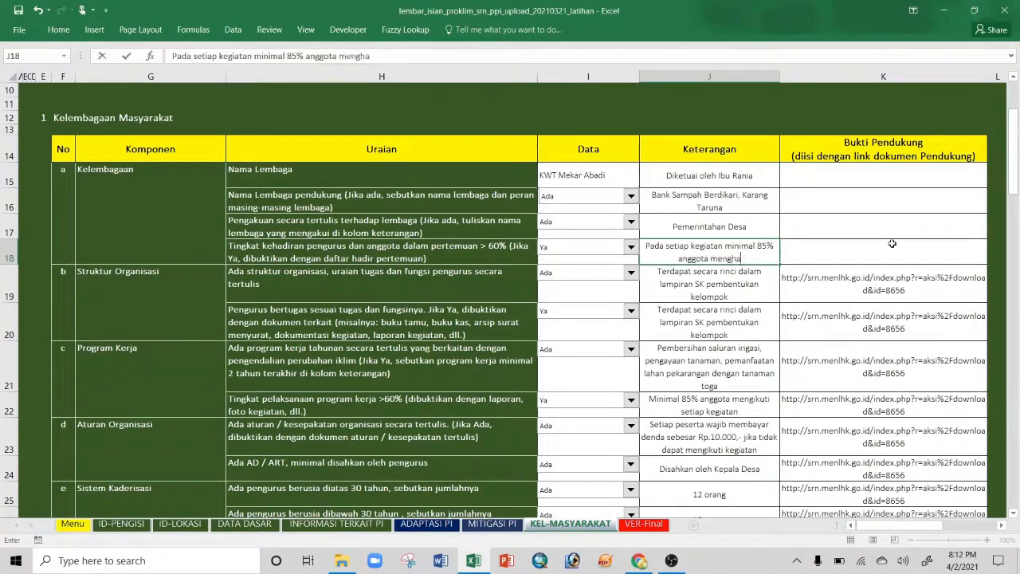
pyautogui.write('diri kegiatan')
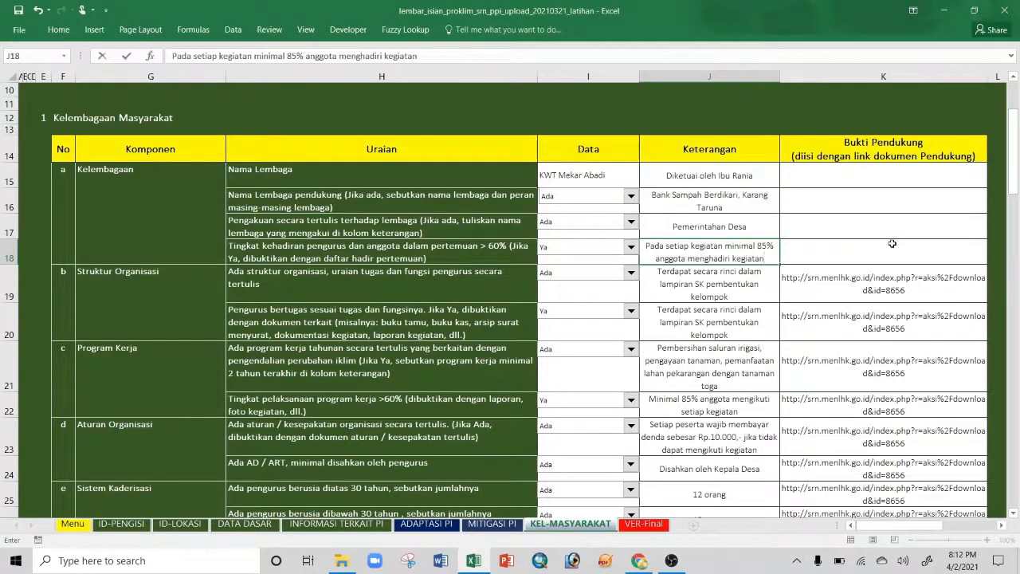
pyautogui.click(837, 251)
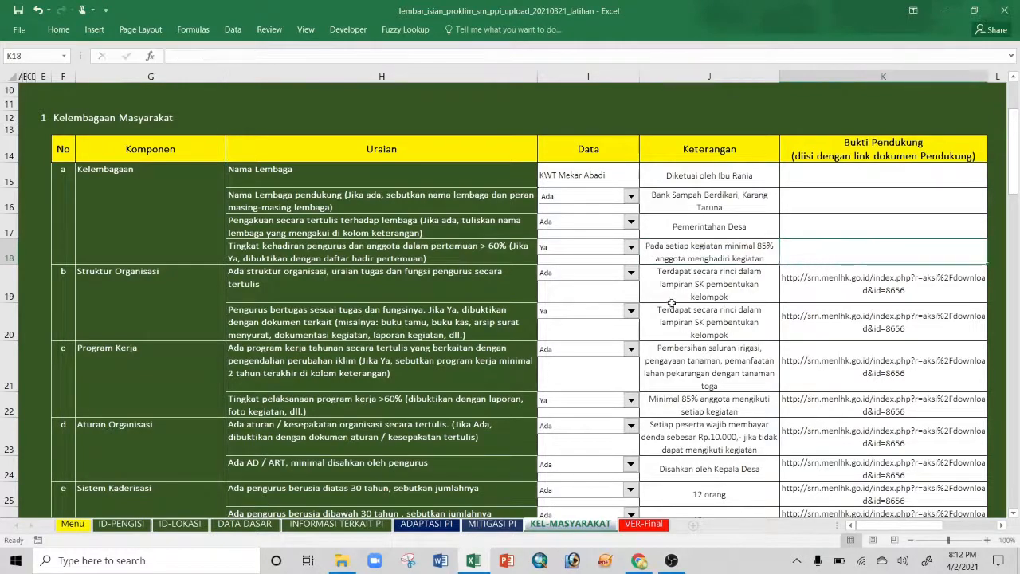
pyautogui.scroll(-1, 672, 303)
pyautogui.scroll(-2, 672, 303)
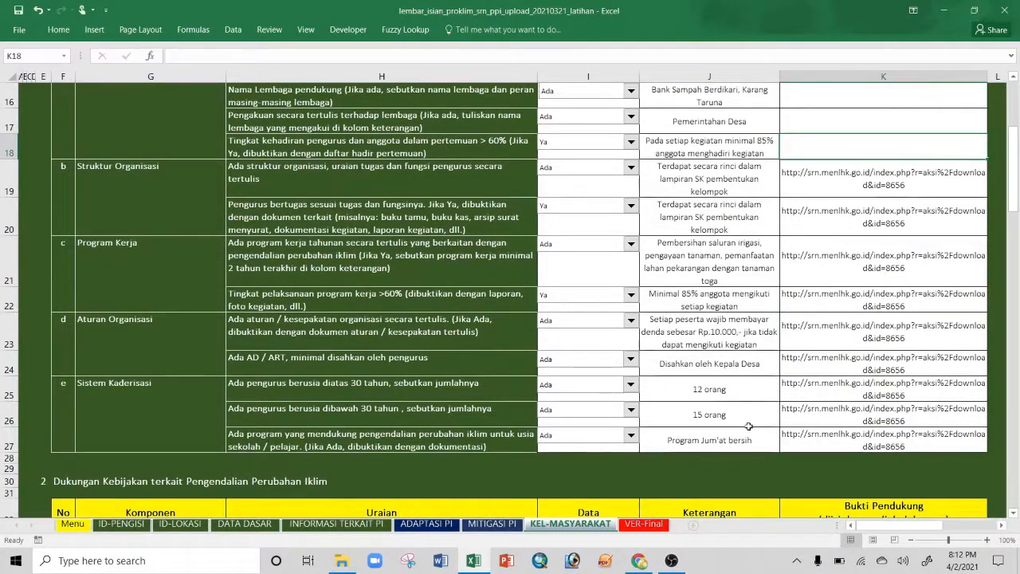
pyautogui.scroll(-3, 741, 415)
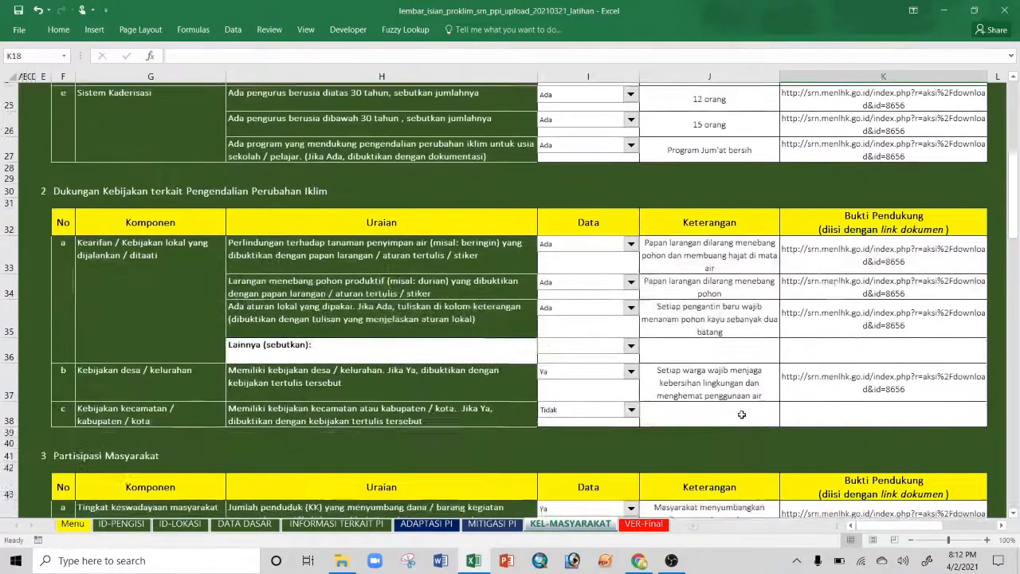
pyautogui.scroll(-1, 741, 415)
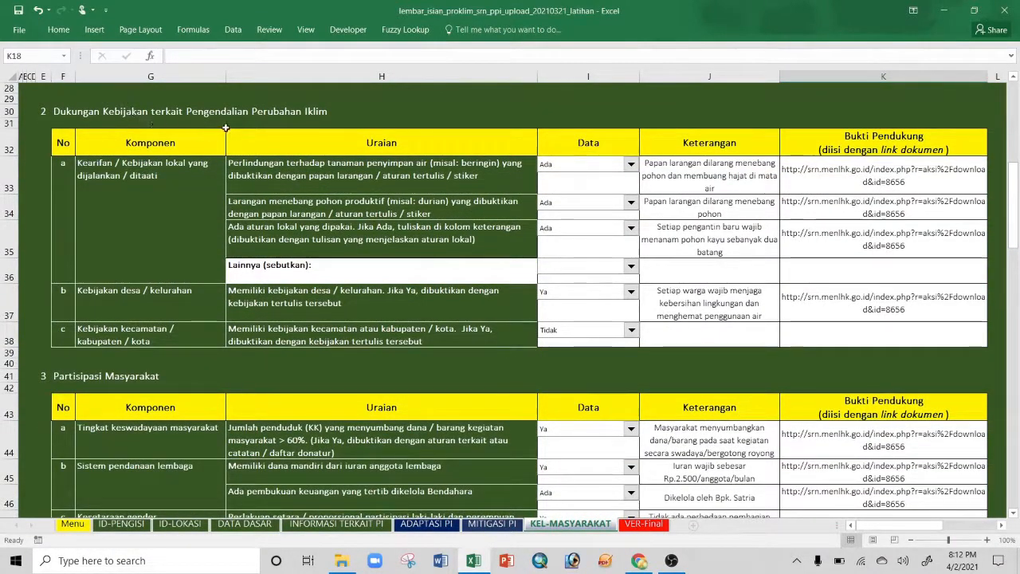
pyautogui.scroll(-2, 370, 309)
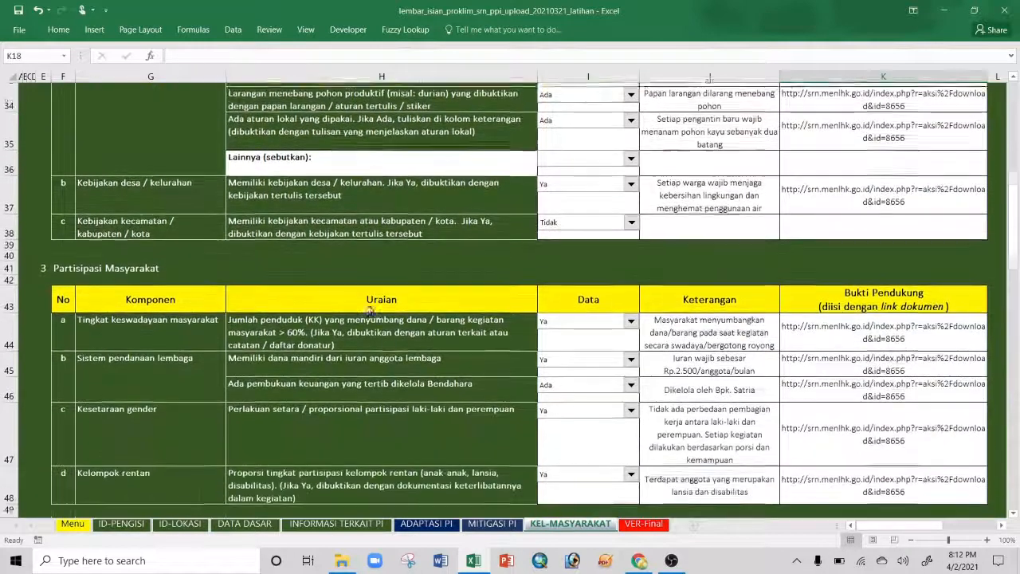
pyautogui.scroll(-4, 370, 309)
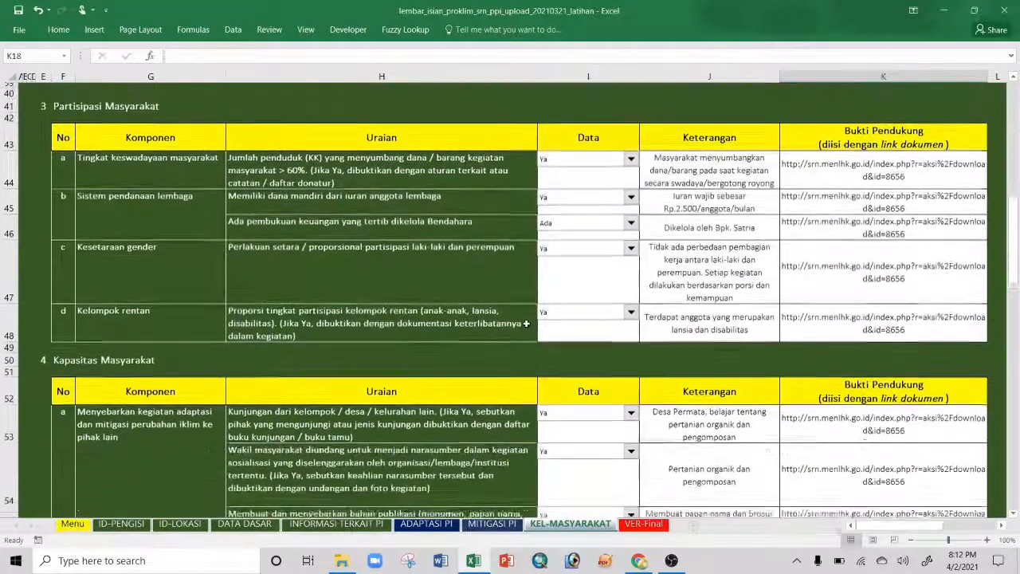
pyautogui.scroll(-1, 526, 324)
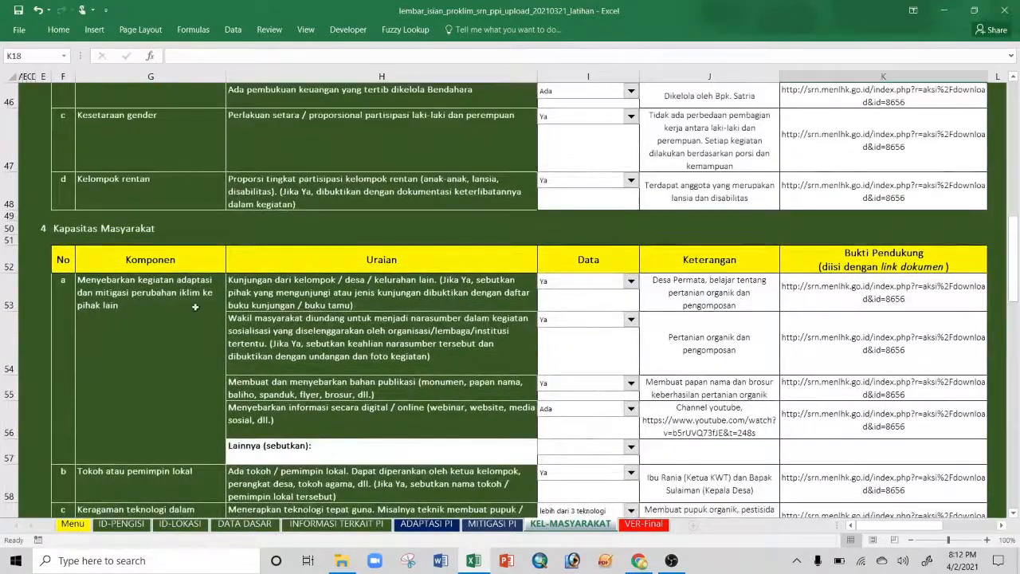
pyautogui.scroll(-3, 422, 324)
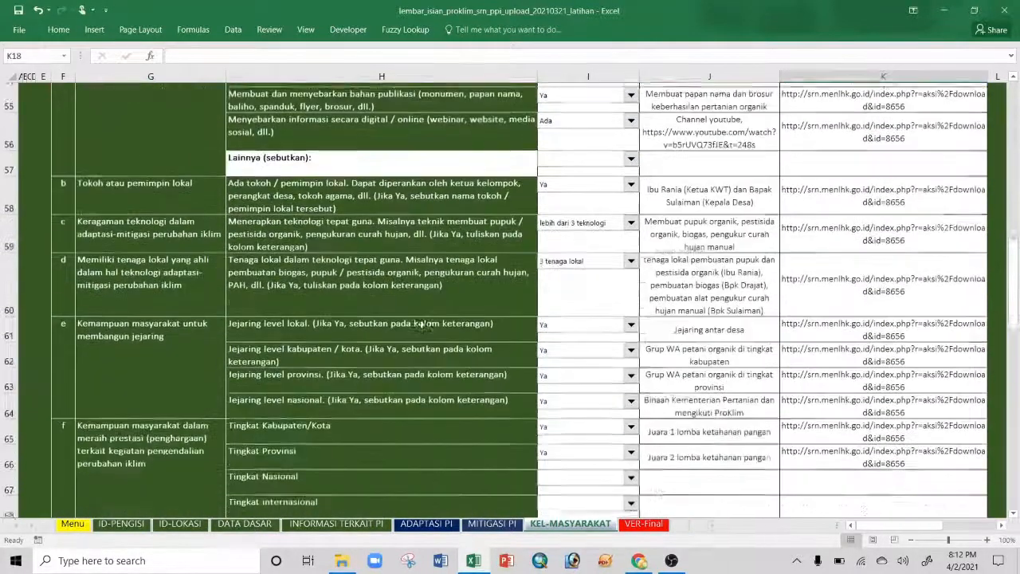
pyautogui.scroll(-1, 422, 324)
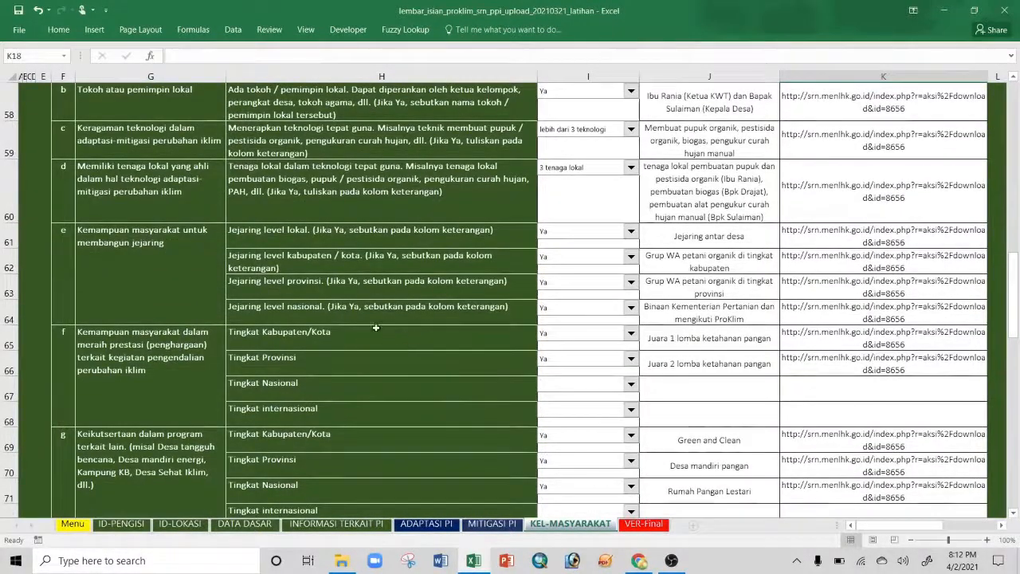
pyautogui.click(176, 260)
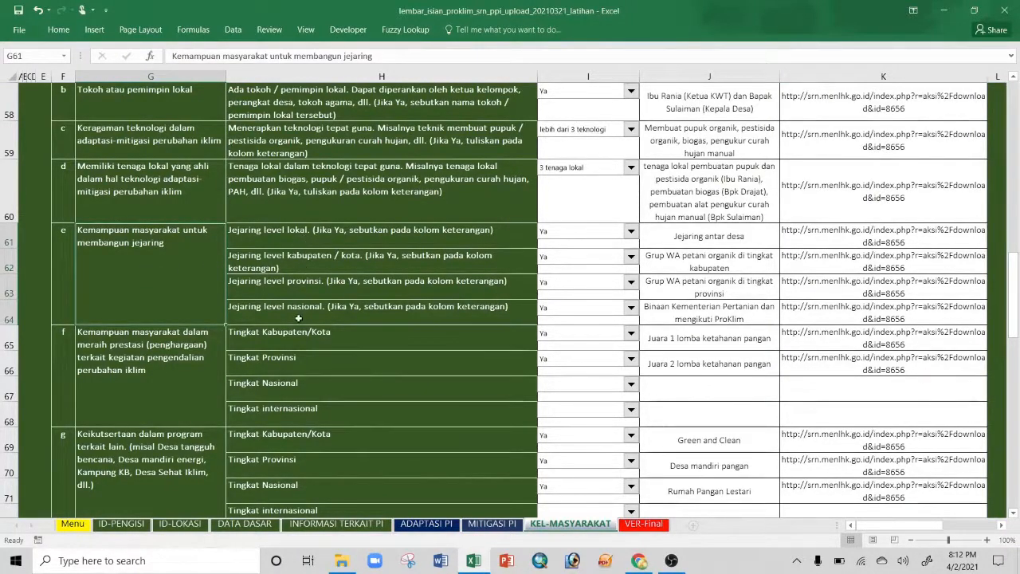
pyautogui.scroll(-1, 260, 348)
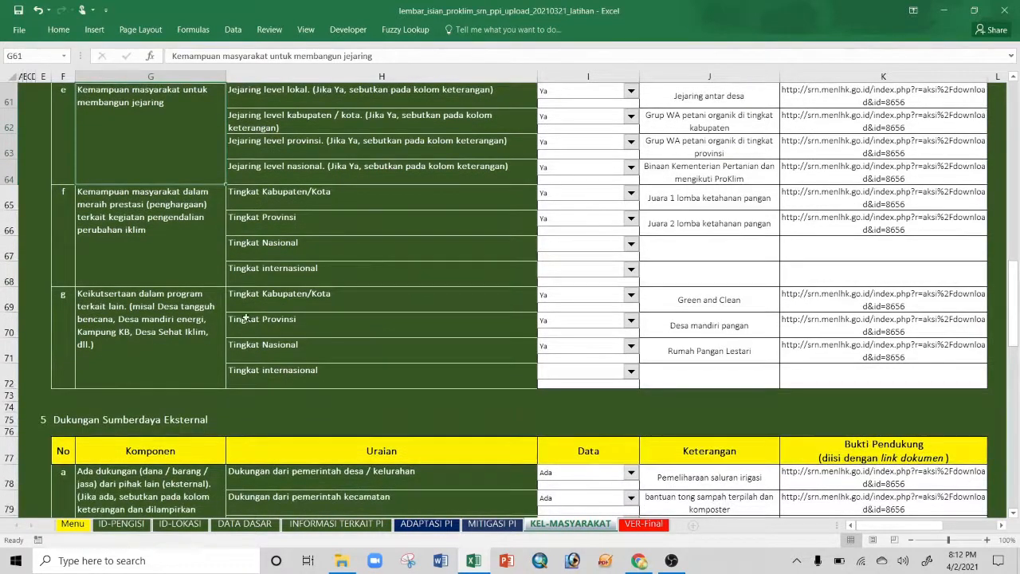
pyautogui.click(169, 220)
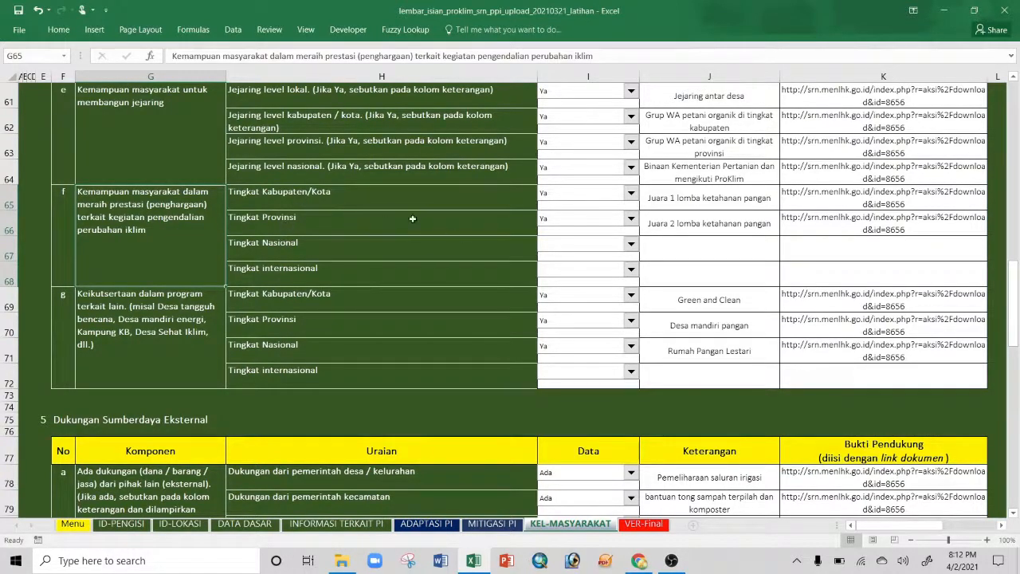
pyautogui.click(688, 204)
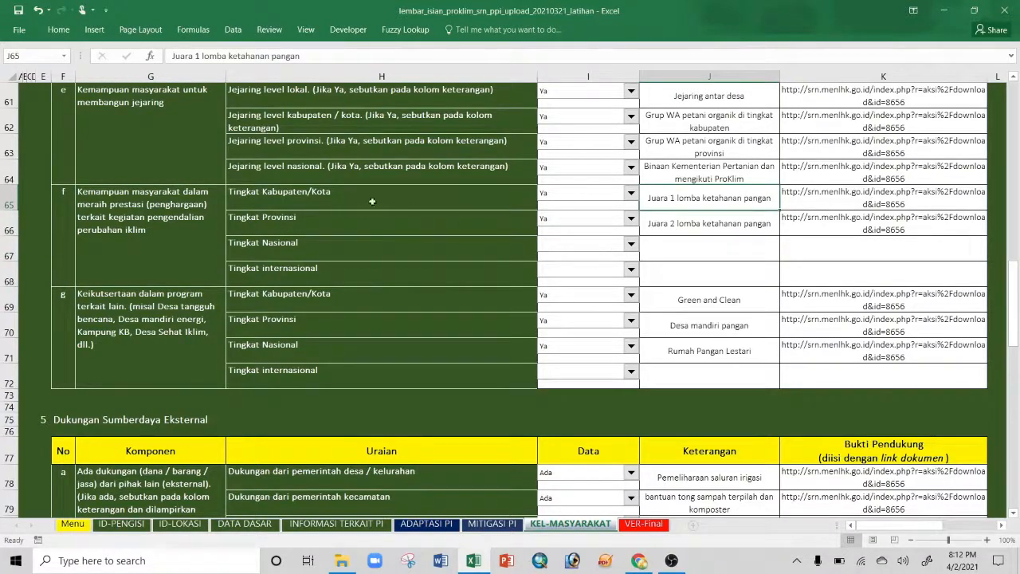
pyautogui.click(335, 200)
pyautogui.click(326, 222)
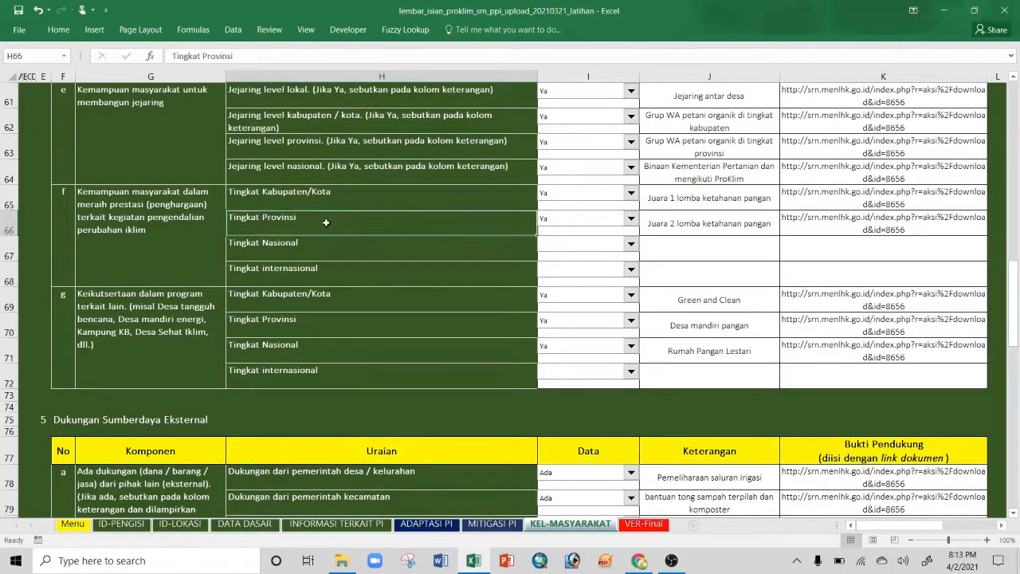
pyautogui.click(679, 224)
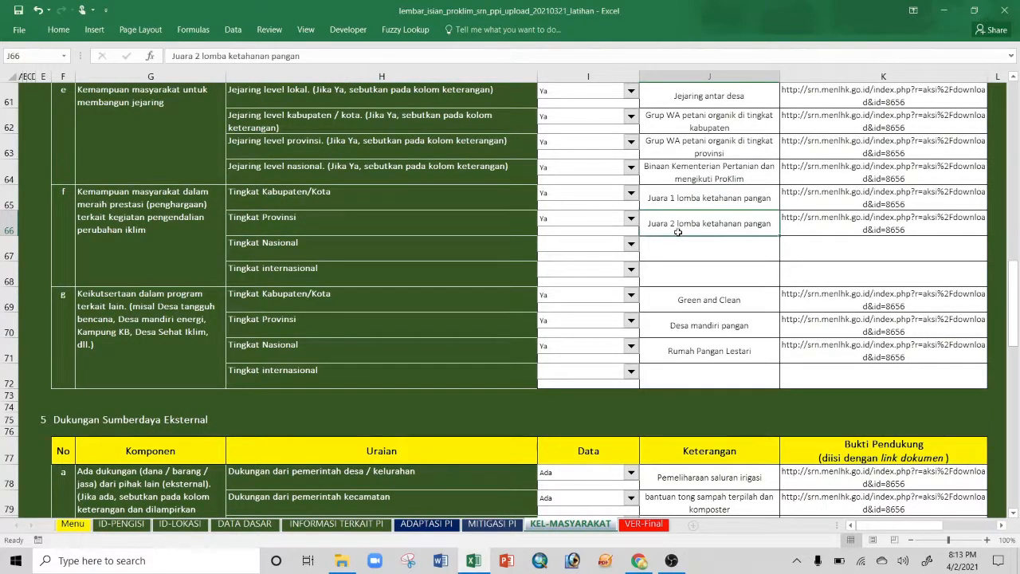
pyautogui.scroll(-1, 673, 233)
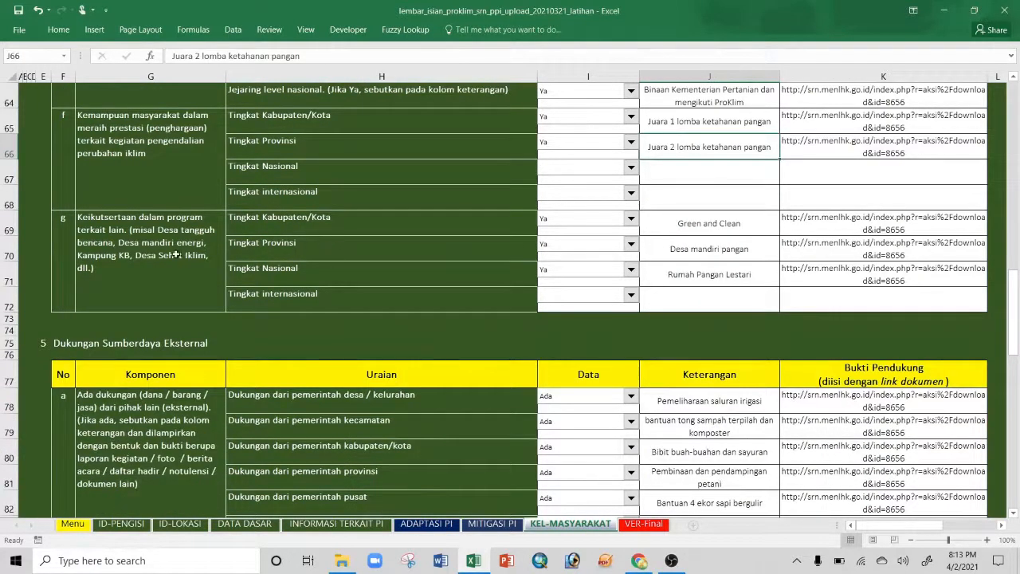
pyautogui.click(146, 275)
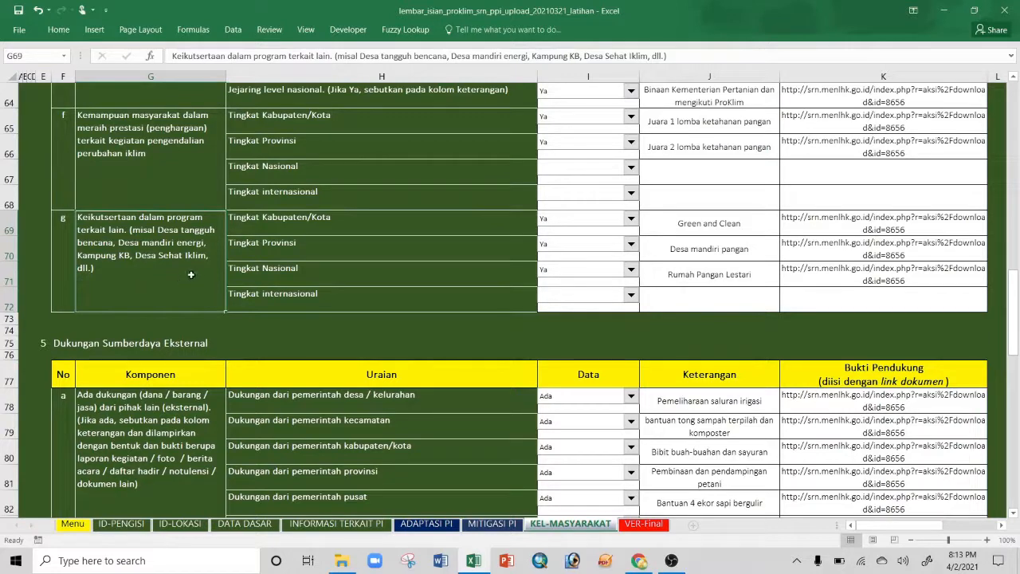
pyautogui.click(686, 231)
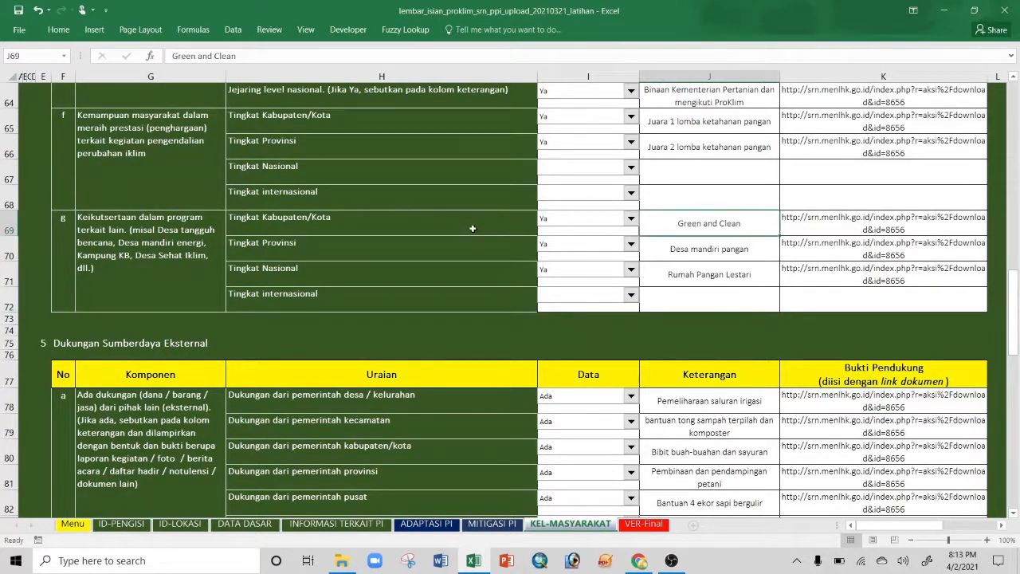
pyautogui.click(697, 251)
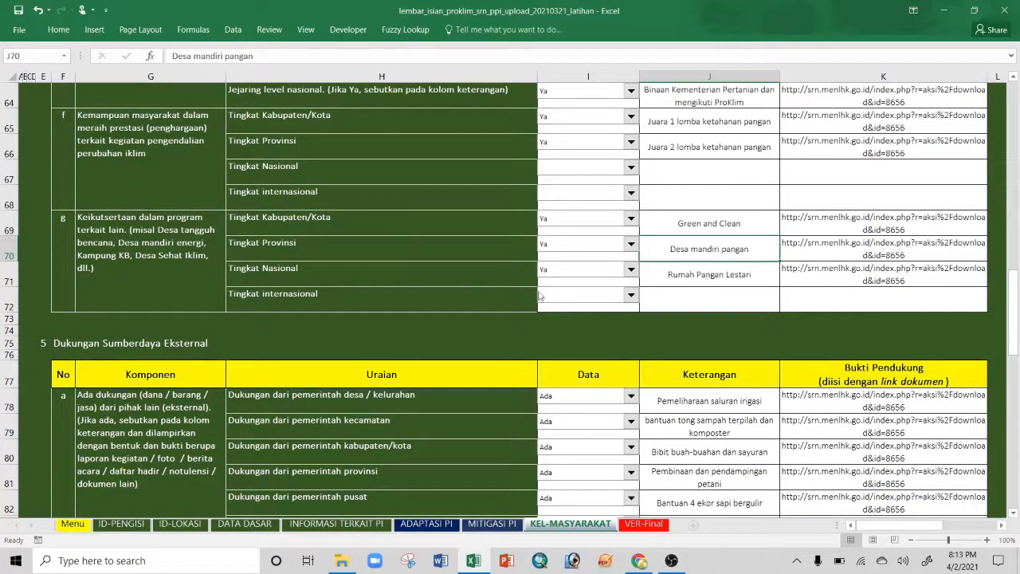
pyautogui.click(711, 280)
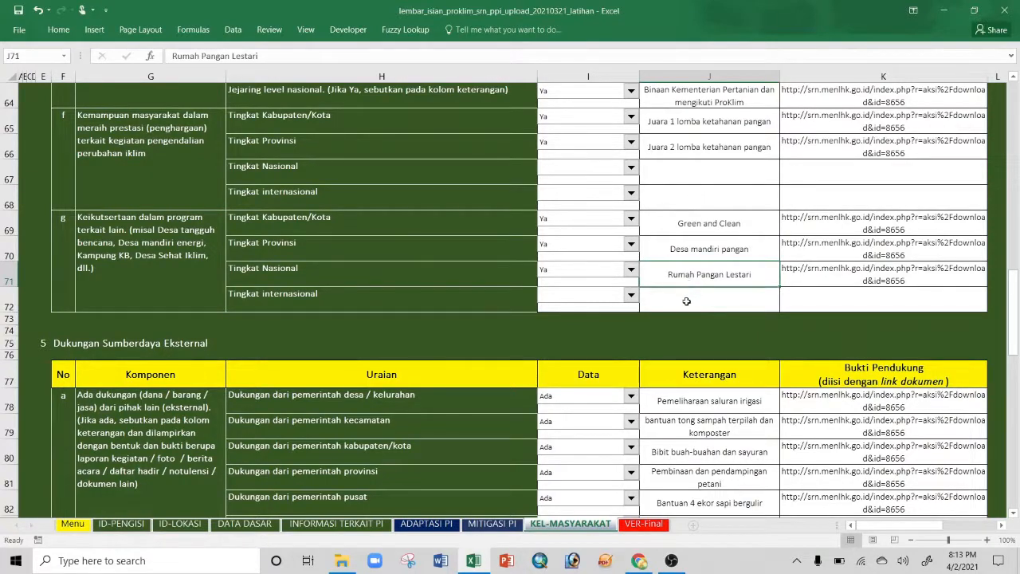
pyautogui.scroll(-2, 686, 302)
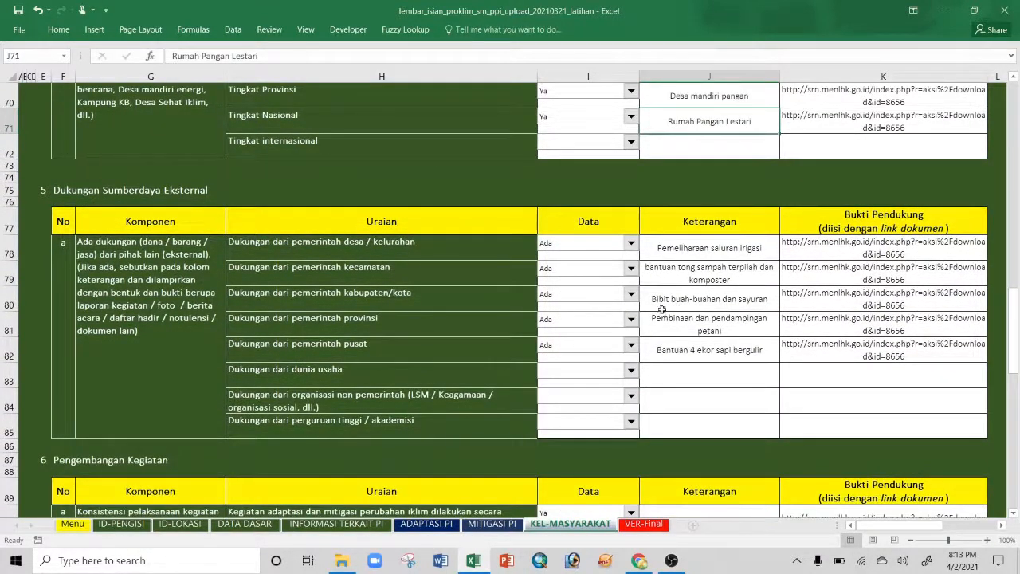
pyautogui.click(401, 244)
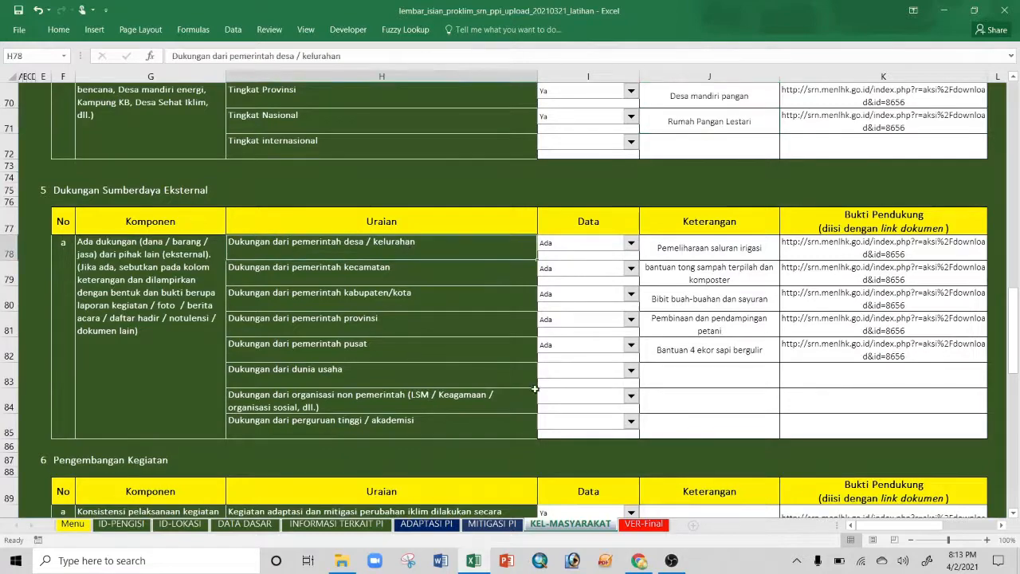
pyautogui.scroll(-1, 504, 376)
pyautogui.click(333, 351)
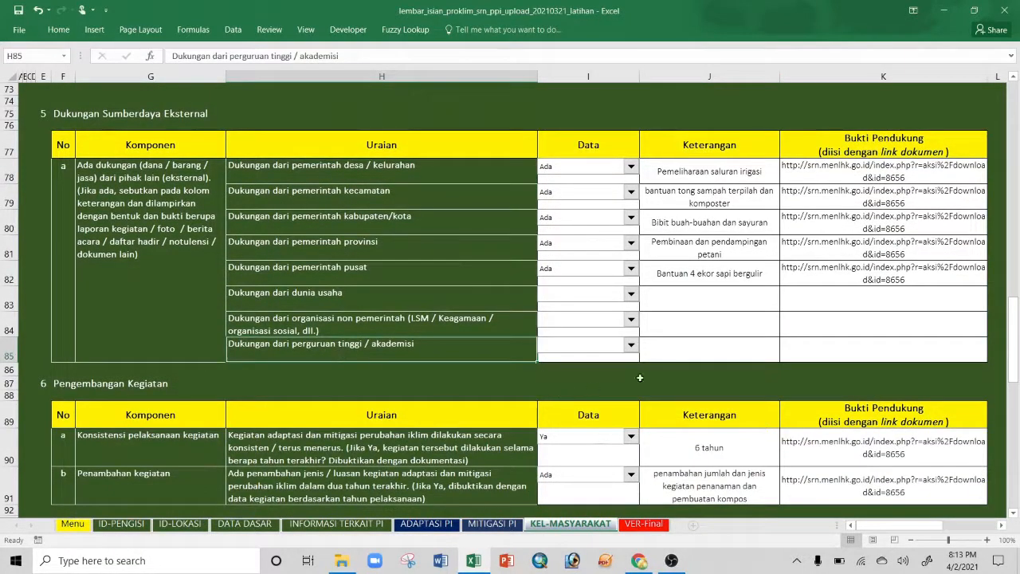
pyautogui.scroll(-3, 675, 361)
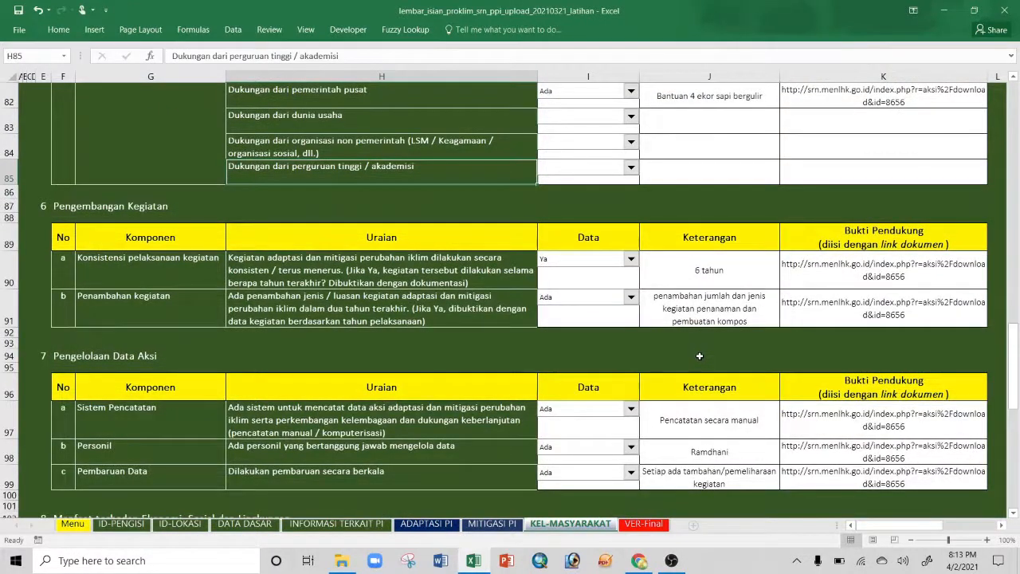
pyautogui.click(209, 278)
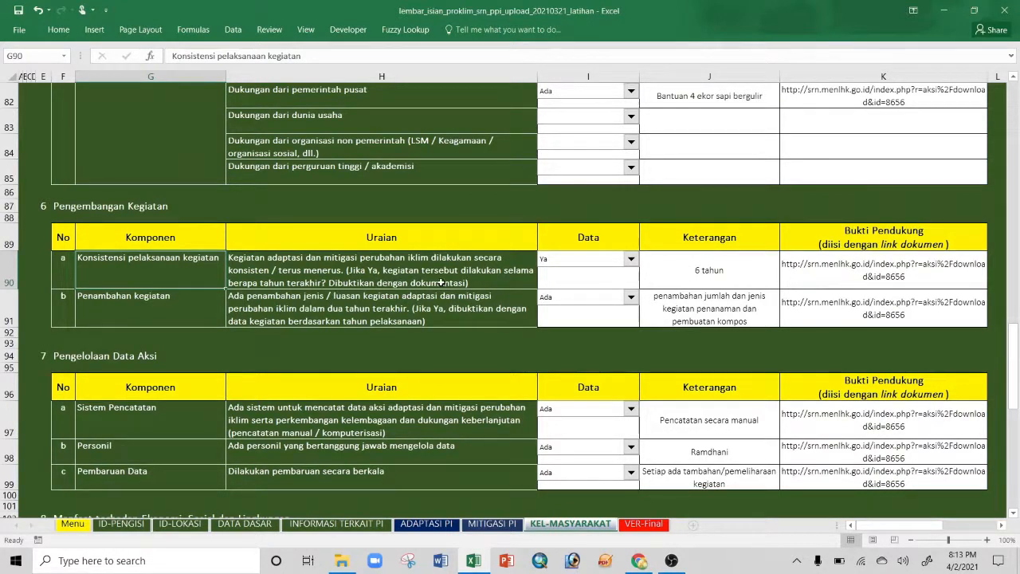
pyautogui.click(658, 272)
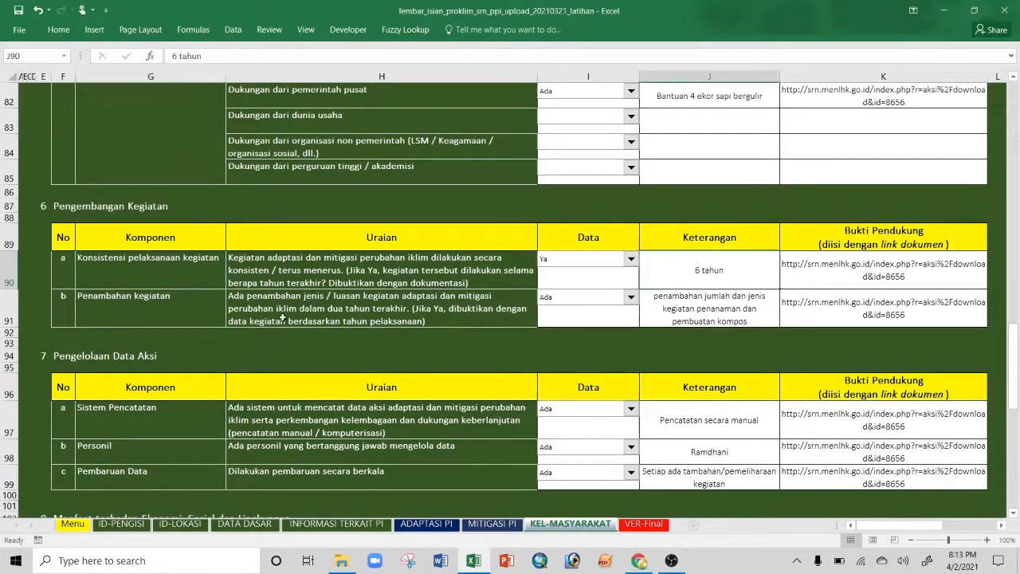
pyautogui.click(158, 308)
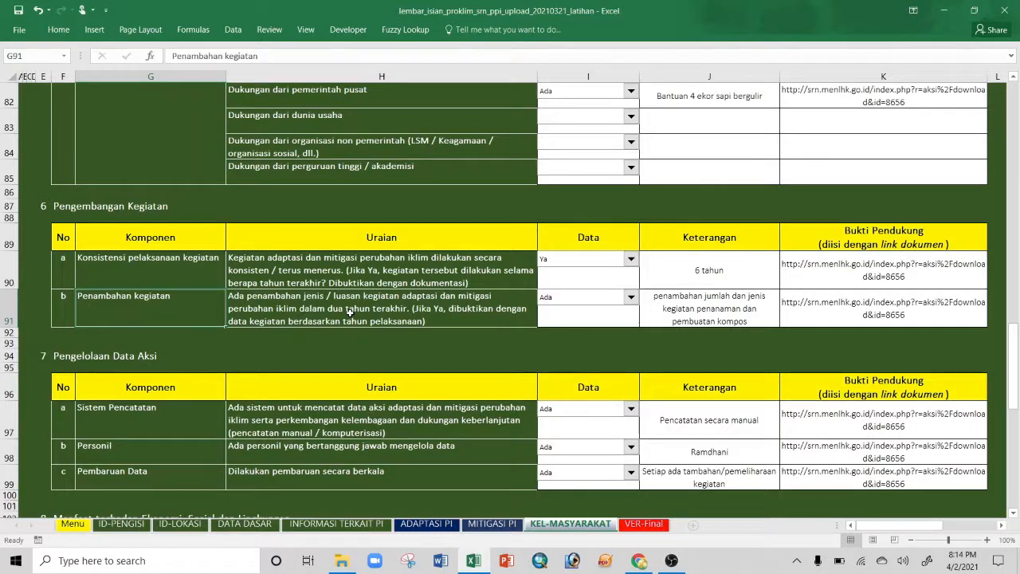
pyautogui.scroll(-2, 348, 313)
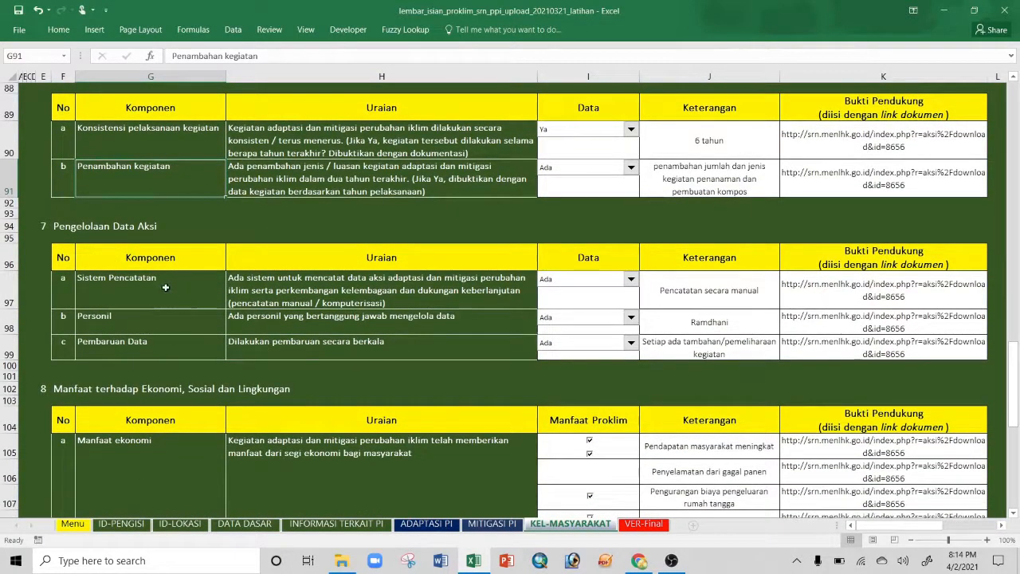
pyautogui.click(136, 317)
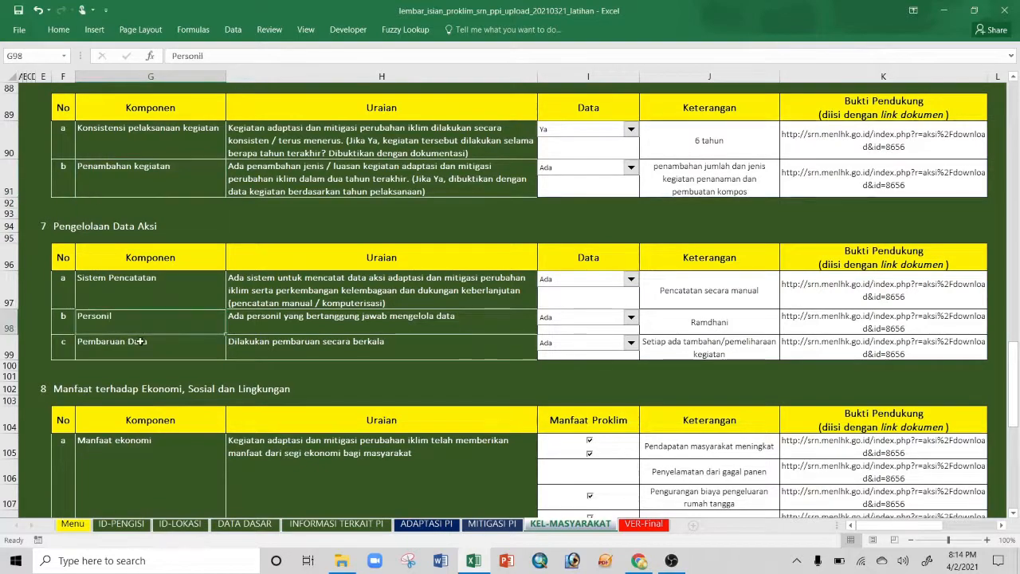
pyautogui.click(141, 341)
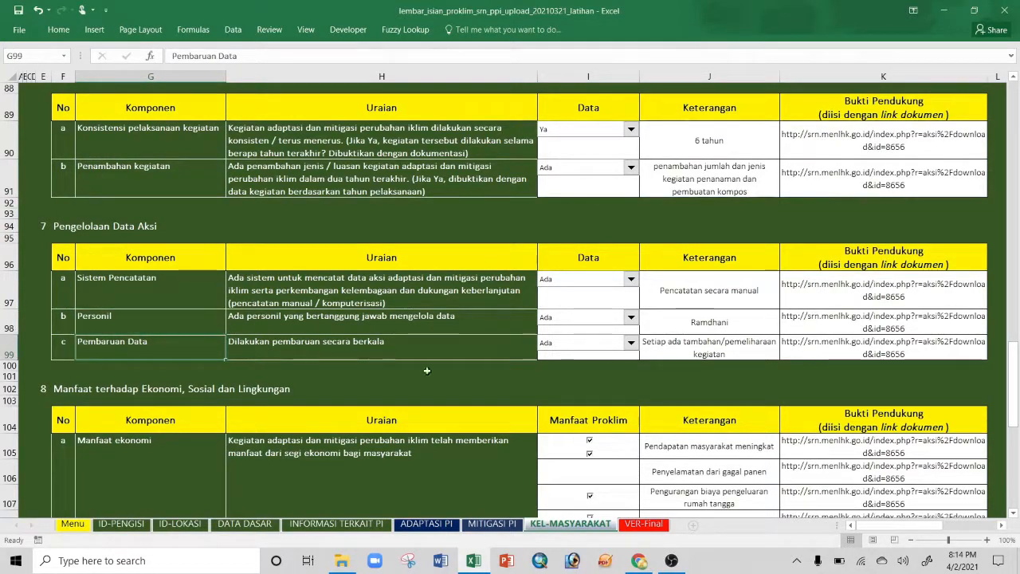
# Step: Select the empty Kelembagaan Bukti Pendukung cell K15 and switch to the SRN Detail Kegiatan page
pyautogui.scroll(-1, 482, 313)
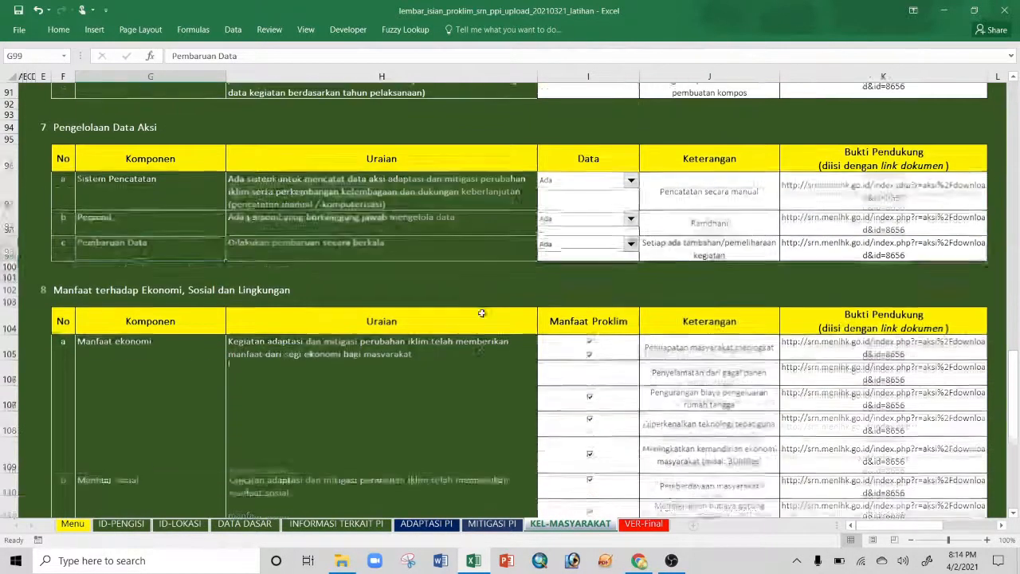
pyautogui.scroll(-1, 481, 313)
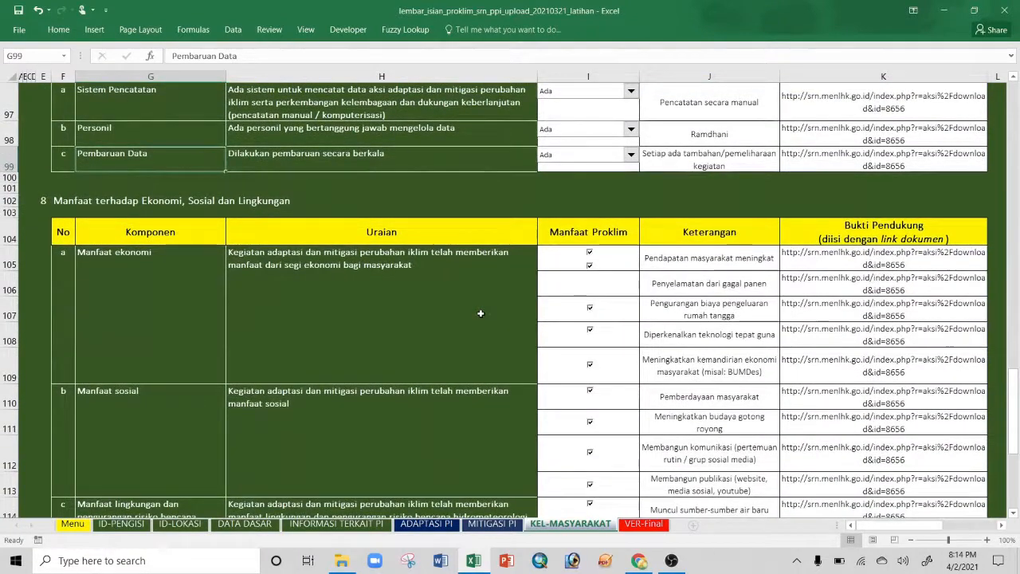
pyautogui.scroll(-1, 481, 313)
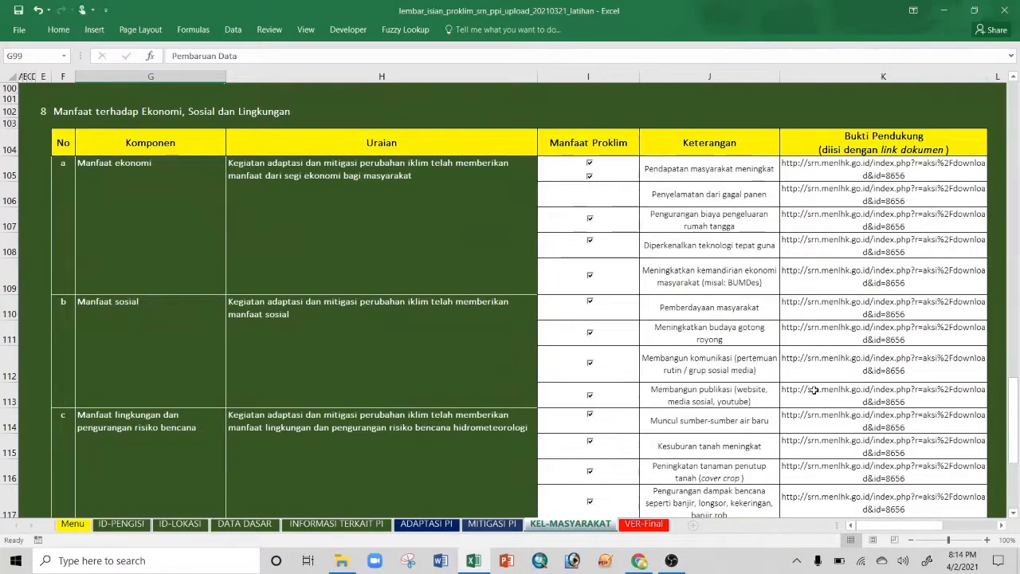
pyautogui.scroll(8, 814, 389)
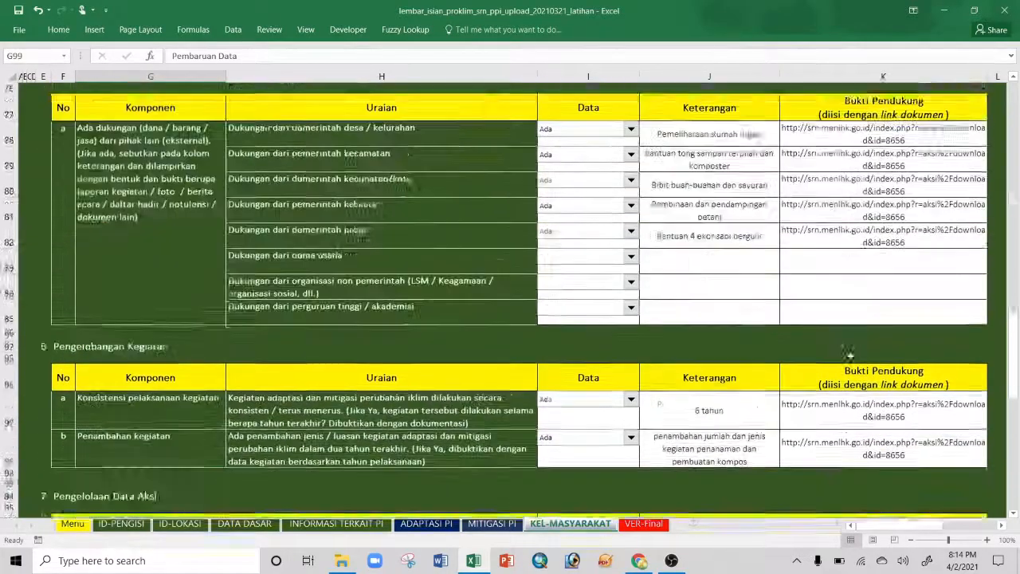
pyautogui.scroll(15, 849, 354)
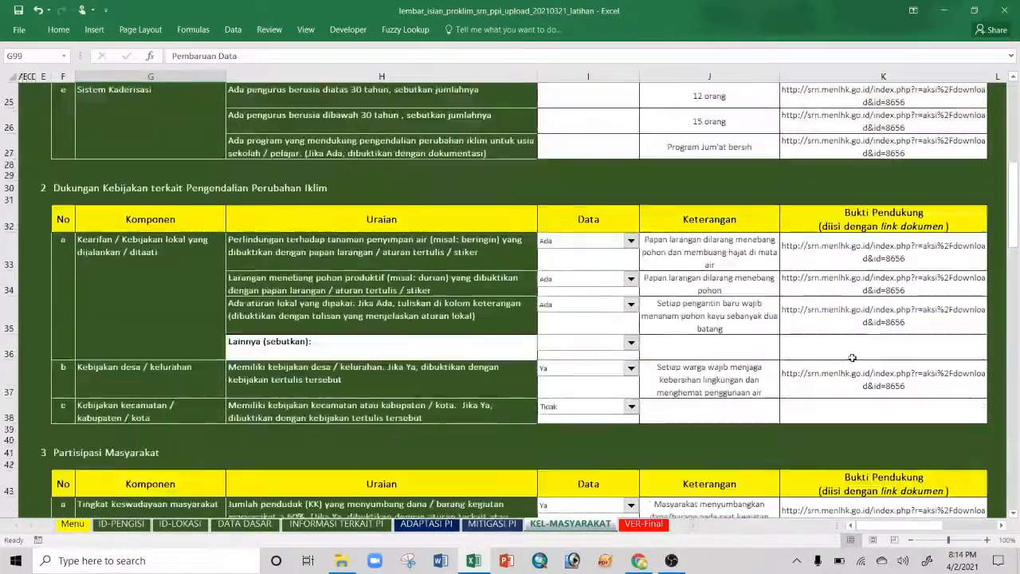
pyautogui.scroll(7, 852, 357)
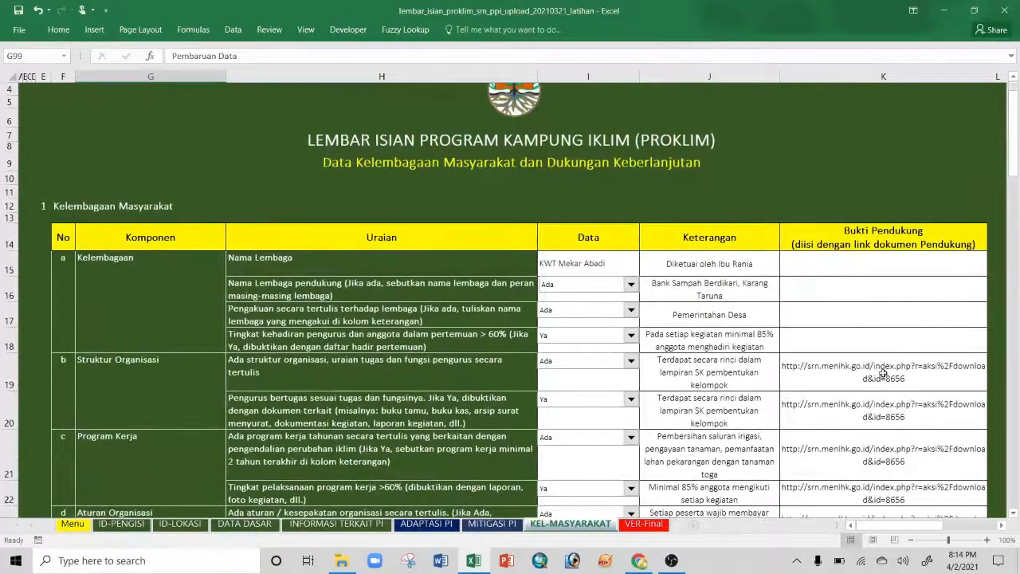
pyautogui.scroll(-1, 876, 335)
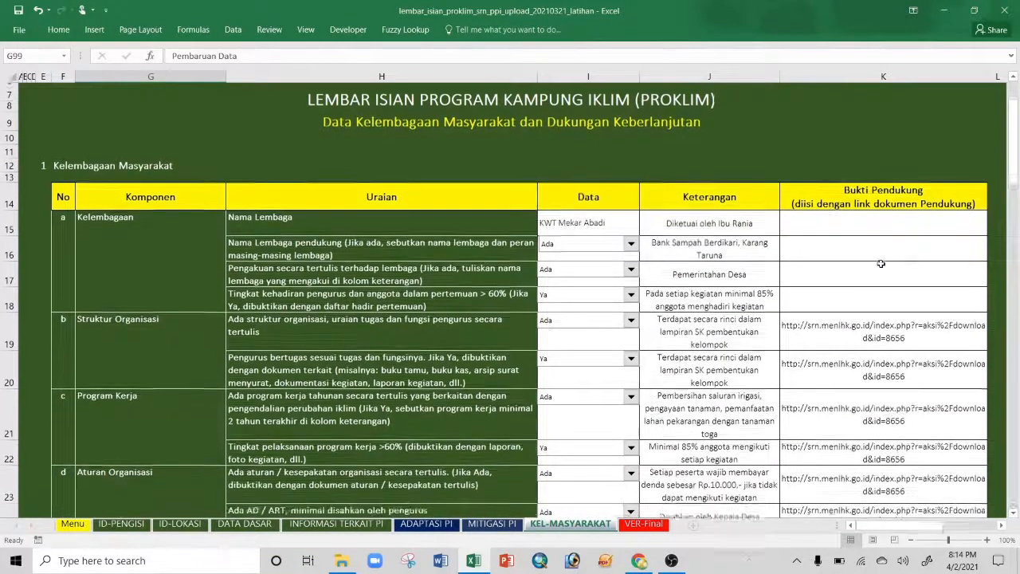
pyautogui.scroll(-1, 881, 263)
pyautogui.click(853, 175)
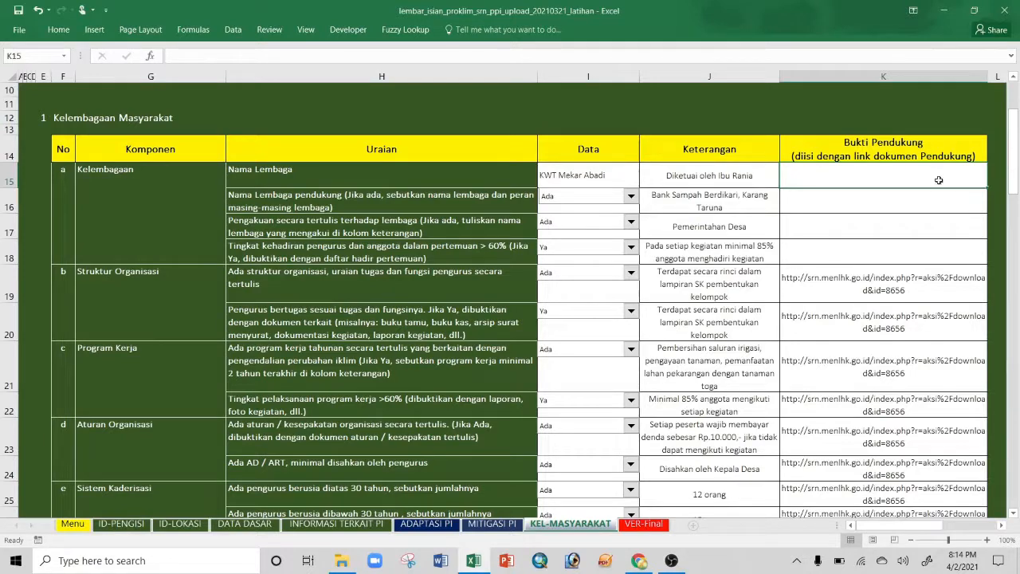
pyautogui.click(640, 561)
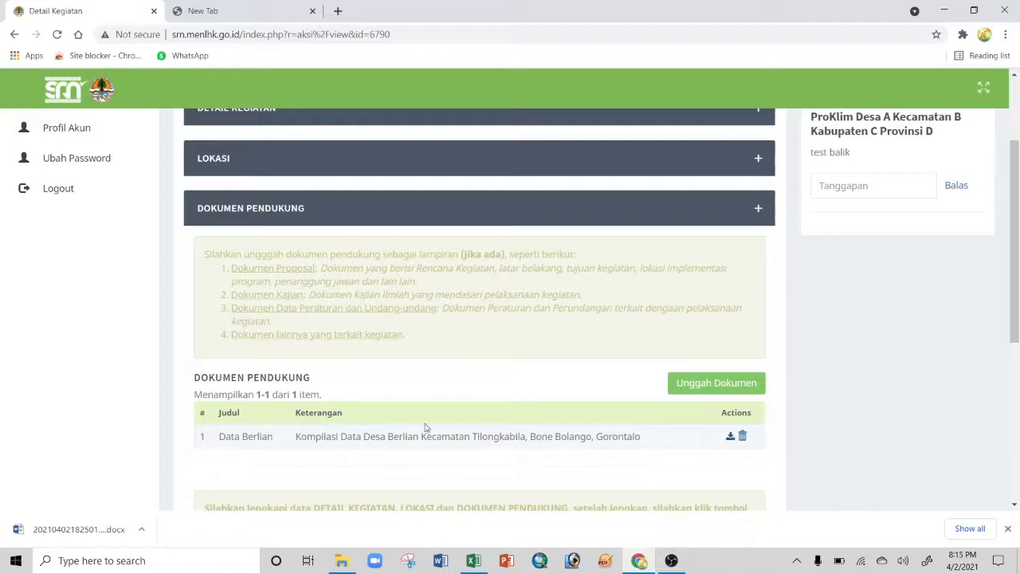
# Step: Copy the Data Berlian document's download link from the Dokumen Pendukung table
pyautogui.rightClick(732, 438)
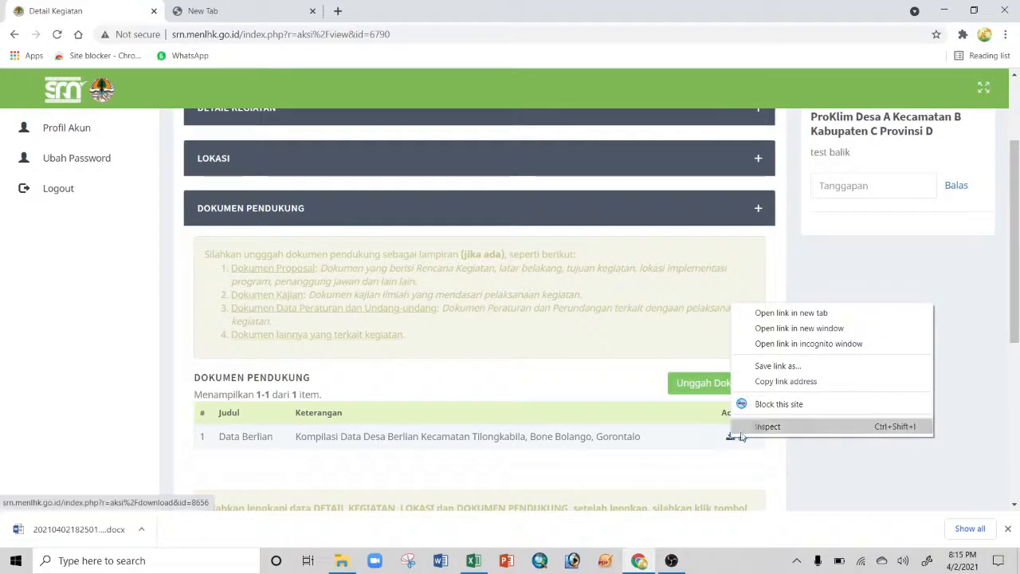
pyautogui.click(786, 383)
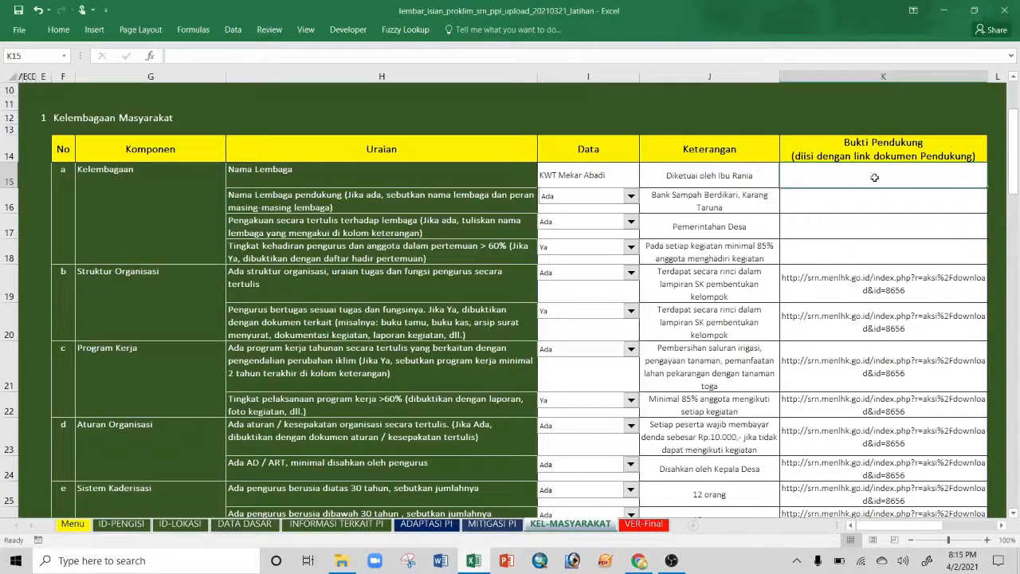
# Step: Paste the SRN download link into K15 and fill K16 to K18 with it
pyautogui.rightClick(870, 175)
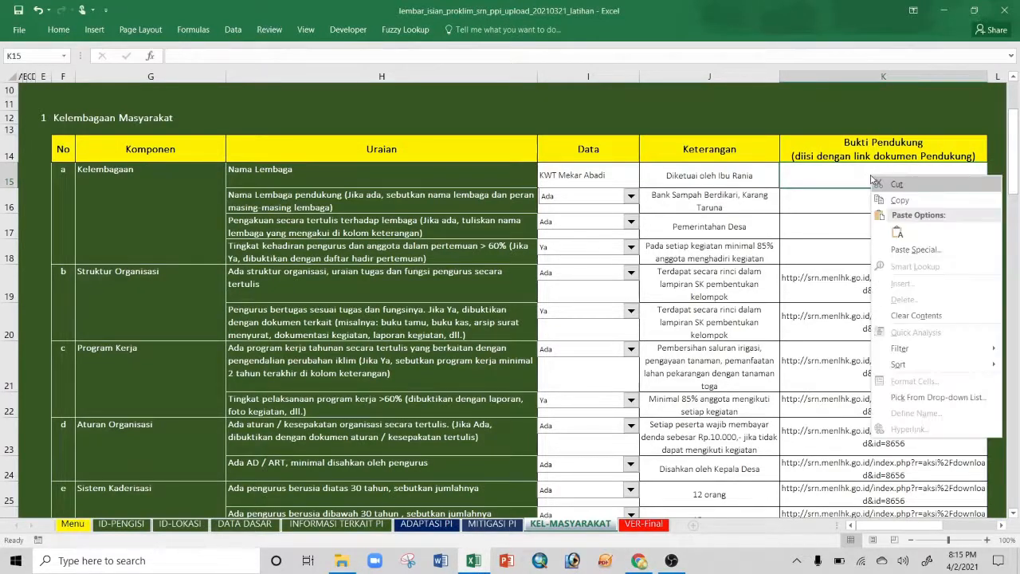
pyautogui.click(894, 227)
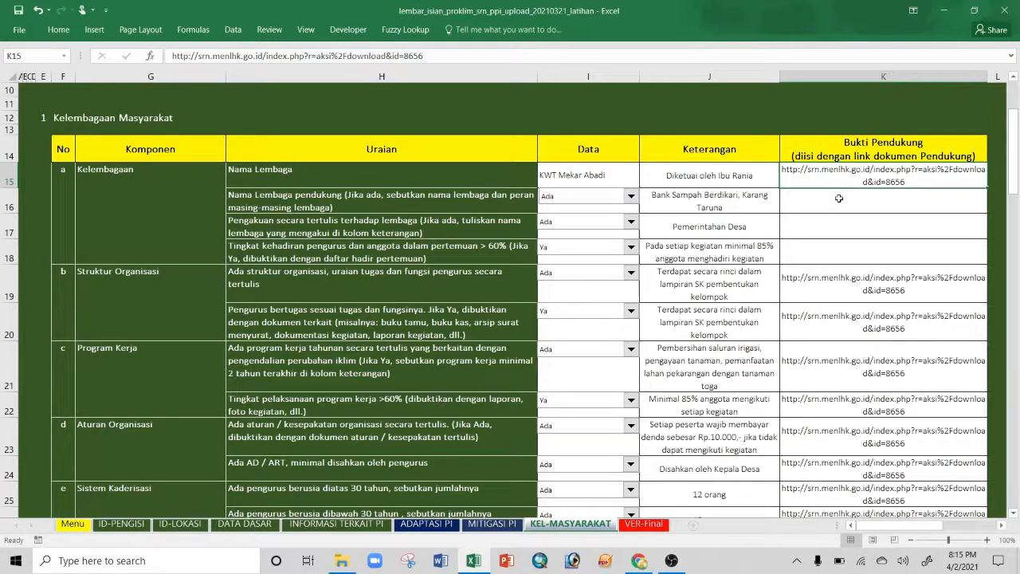
pyautogui.moveTo(834, 286); pyautogui.dragTo(846, 440)
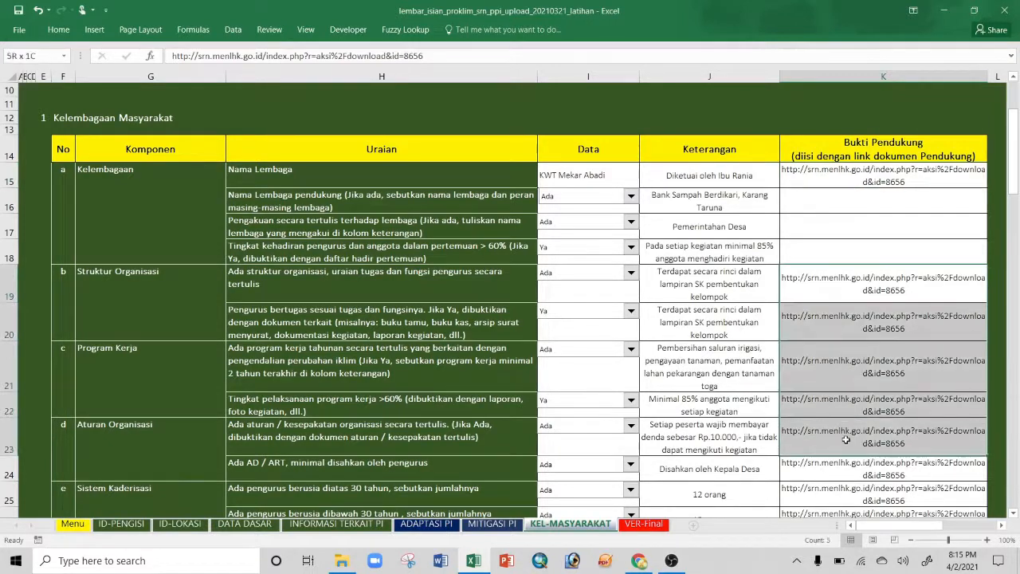
pyautogui.click(881, 315)
pyautogui.click(846, 197)
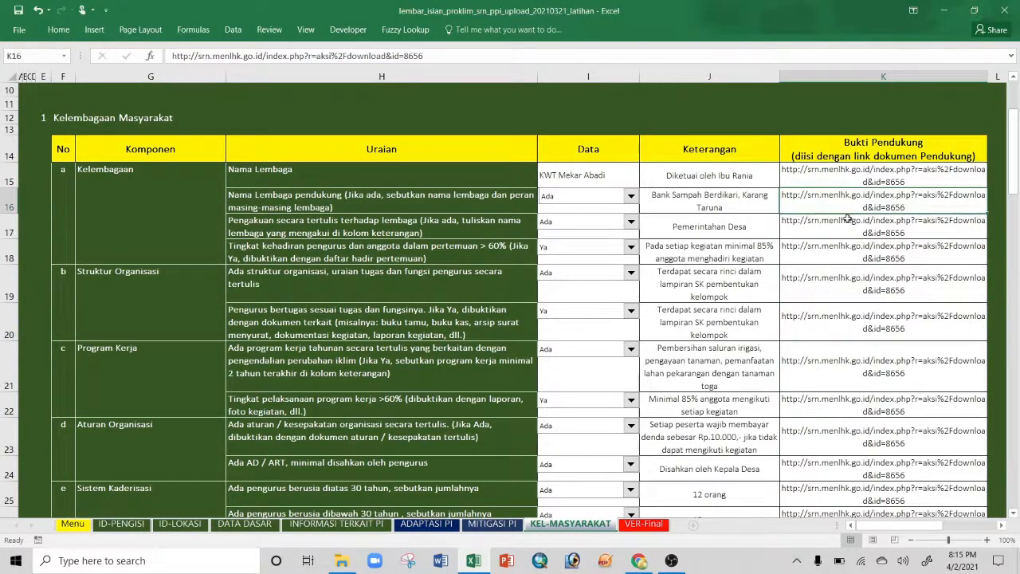
# Step: Check the pasted links in K15 and K24, then clear cell K24
pyautogui.click(876, 179)
pyautogui.doubleClick(898, 182)
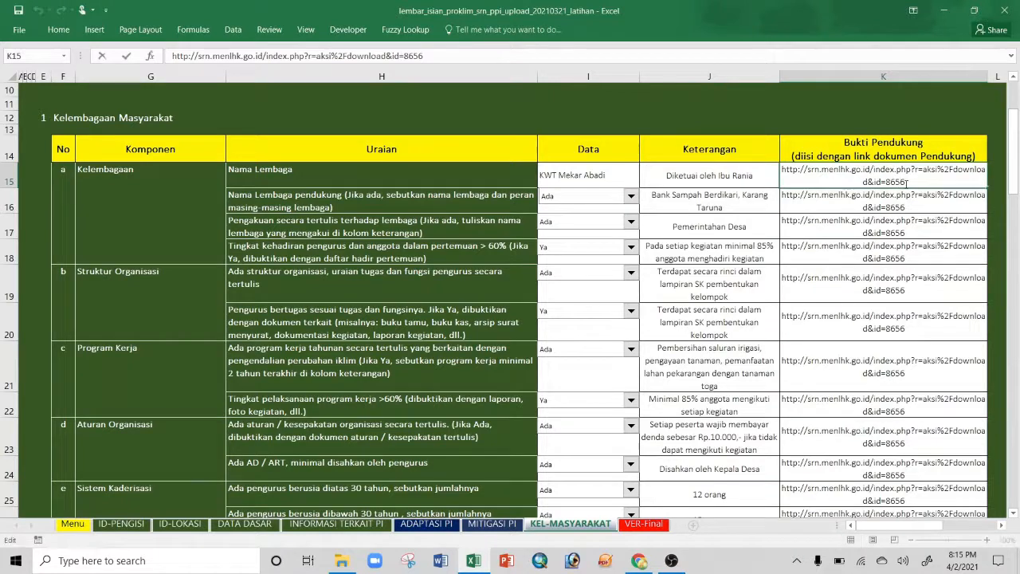
pyautogui.moveTo(906, 183); pyautogui.dragTo(781, 159)
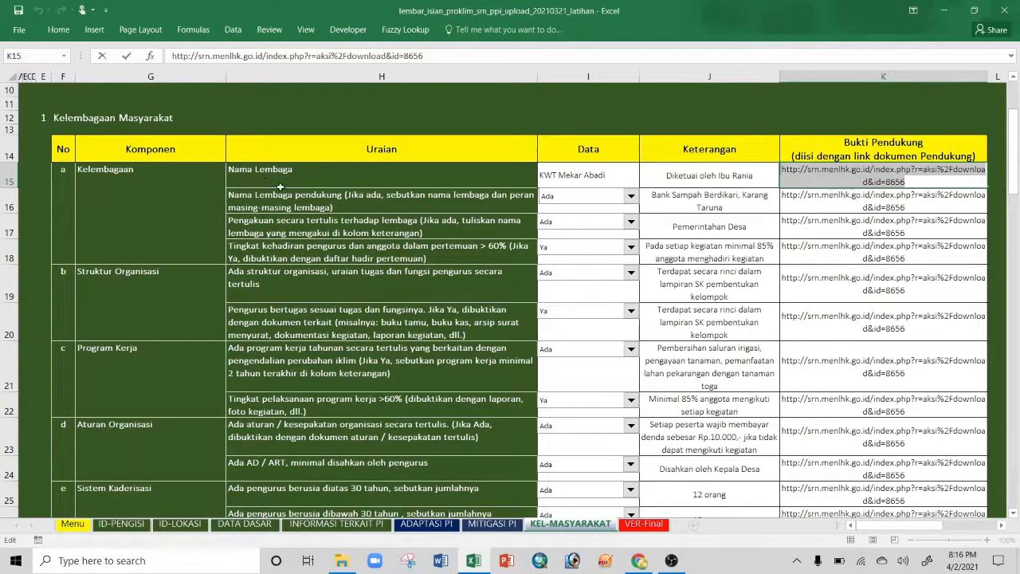
pyautogui.click(843, 201)
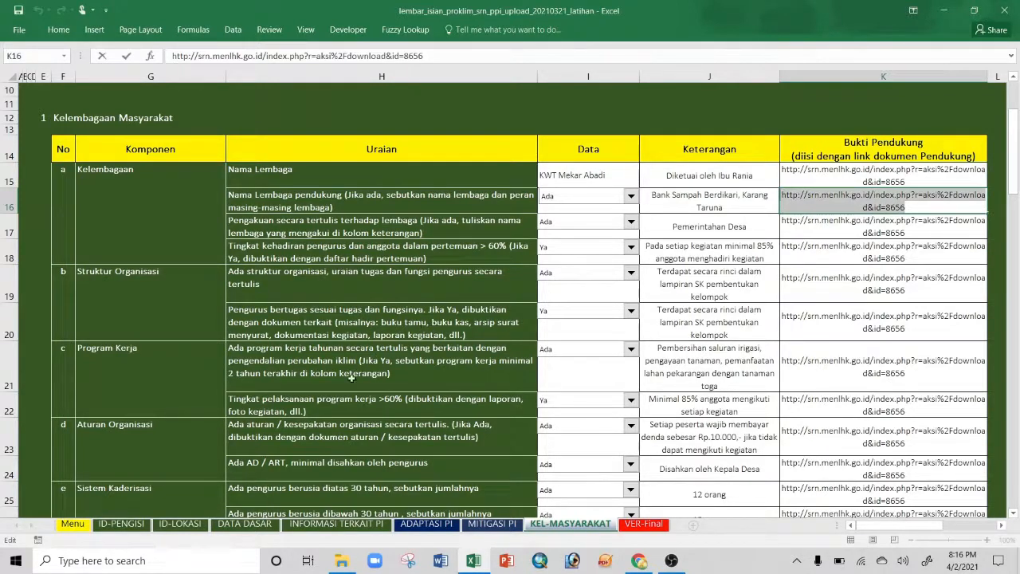
pyautogui.click(401, 474)
pyautogui.click(842, 466)
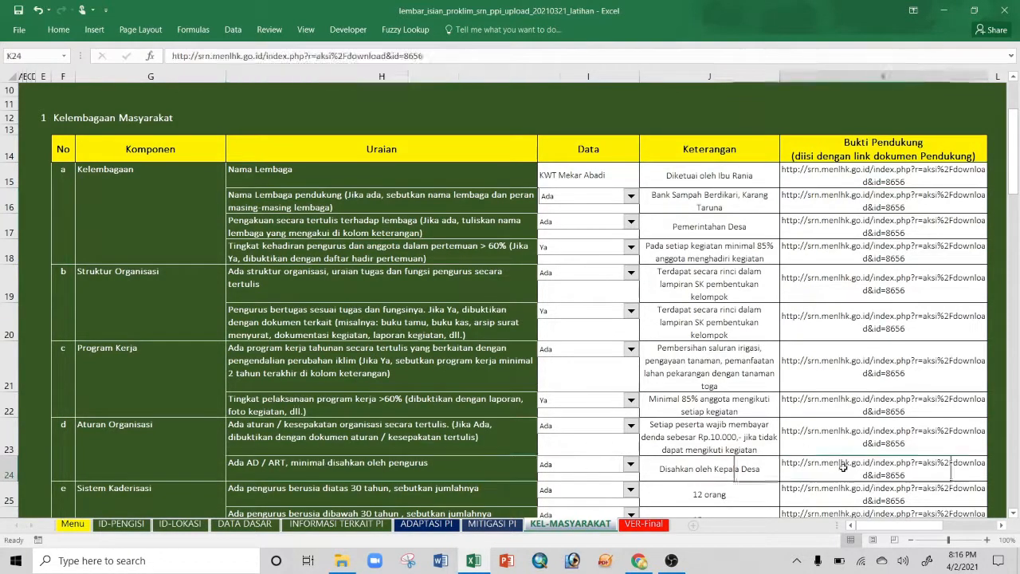
pyautogui.doubleClick(891, 467)
pyautogui.moveTo(902, 475); pyautogui.dragTo(778, 455)
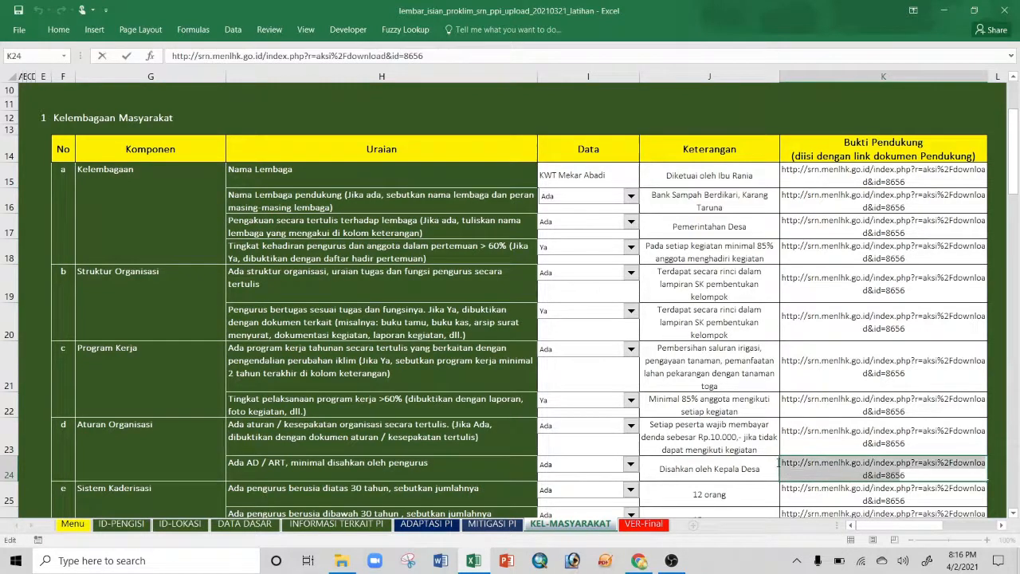
pyautogui.click(838, 444)
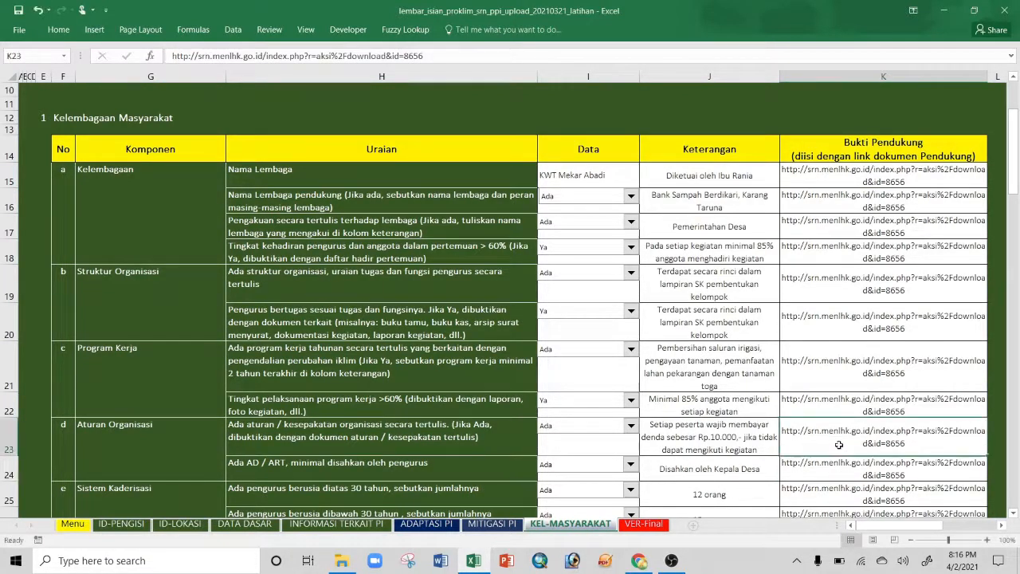
pyautogui.click(826, 471)
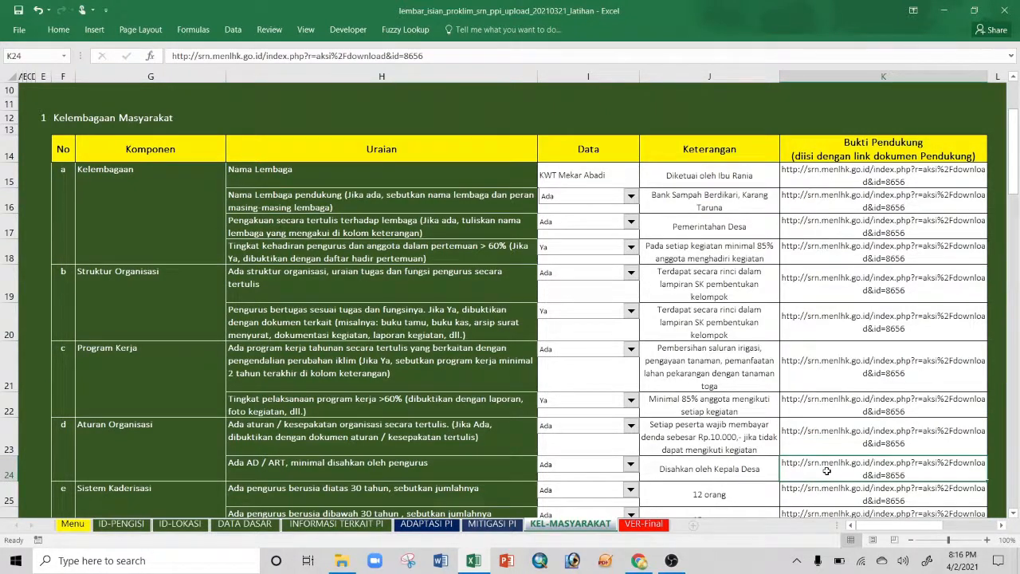
pyautogui.press('Delete')
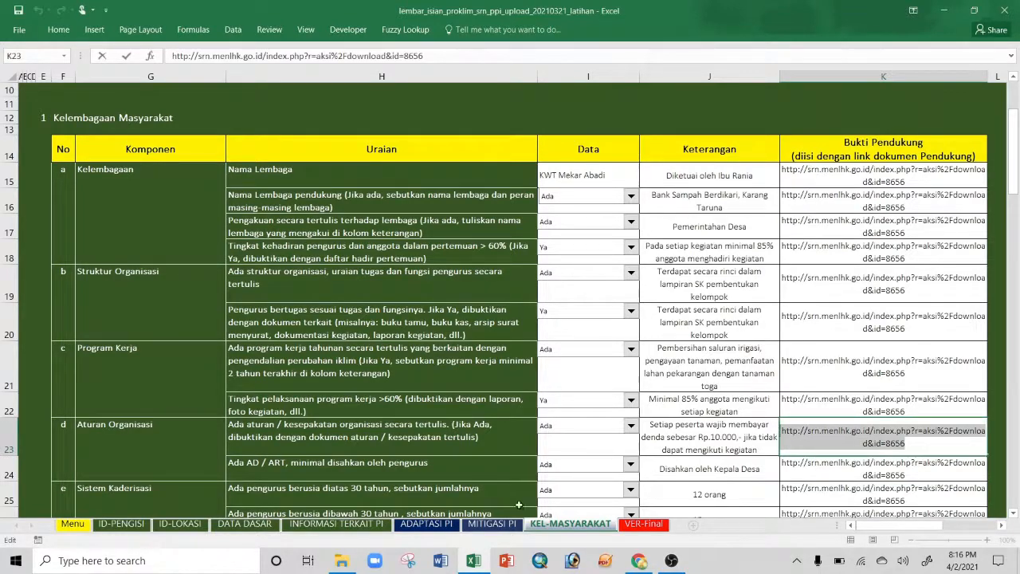
pyautogui.click(639, 560)
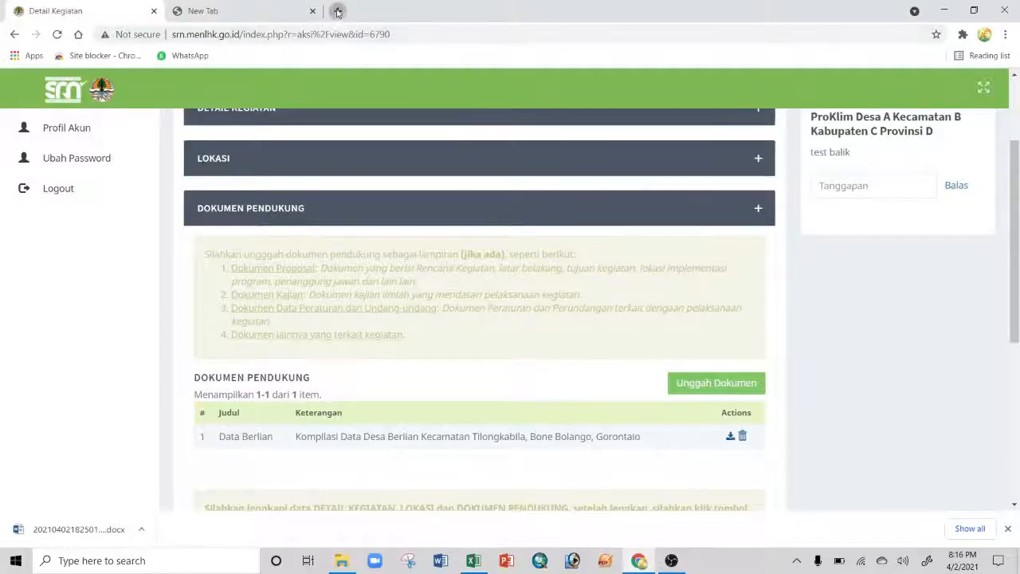
# Step: Load the copied SRN download link in a new Chrome tab to fetch the data_berlian document
pyautogui.click(338, 10)
pyautogui.hotkey('ctrl', 'v')
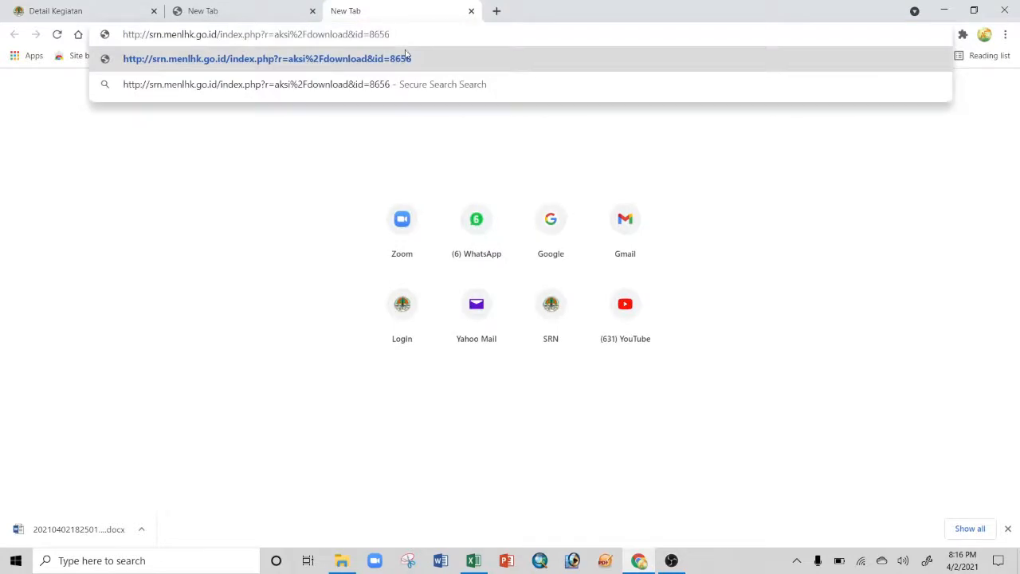
pyautogui.press('Return')
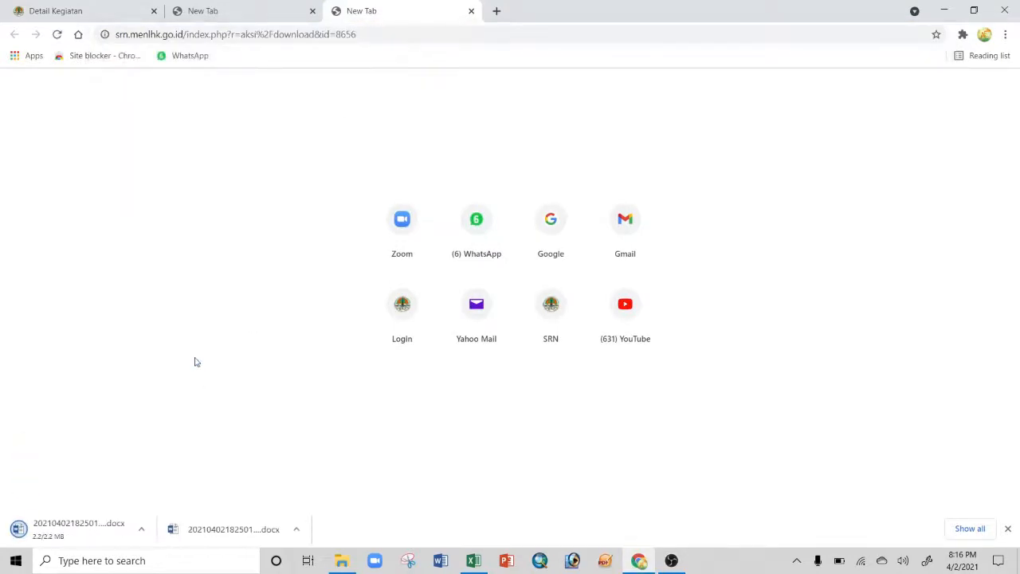
# Step: Open the downloaded data_berlian .docx in Word, enable editing, then close it and return to the workbook
pyautogui.click(141, 529)
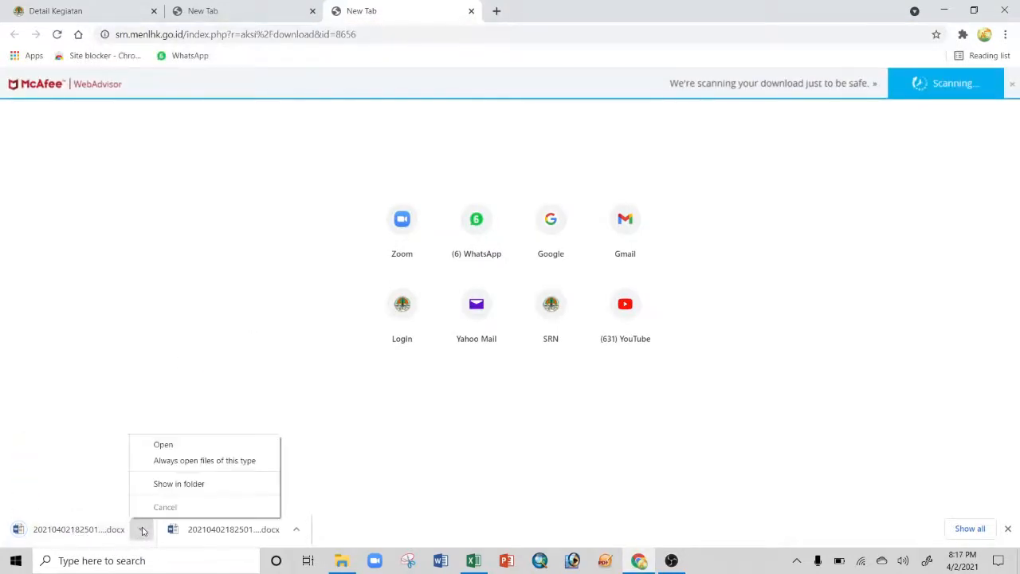
pyautogui.click(164, 446)
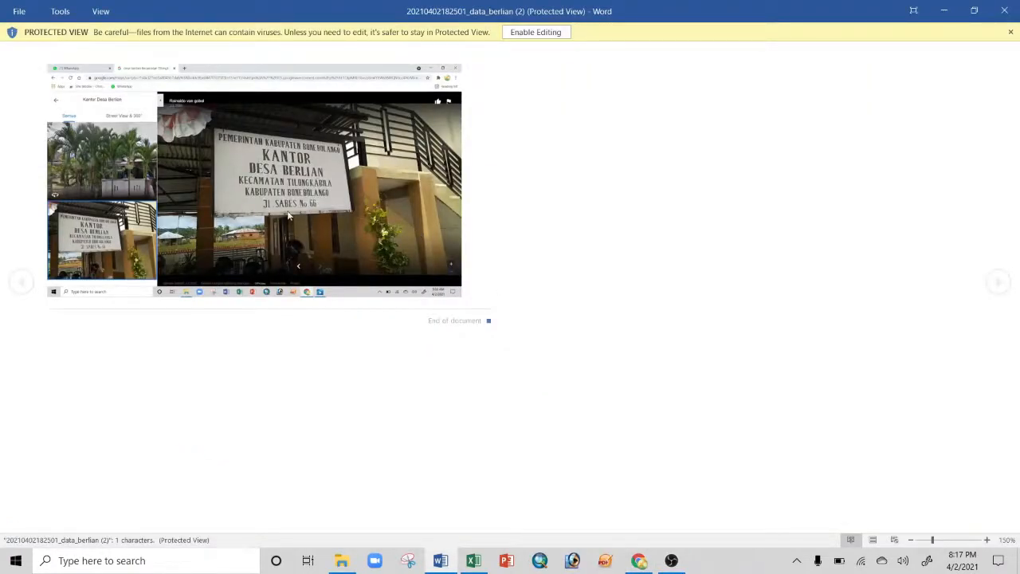
pyautogui.click(530, 33)
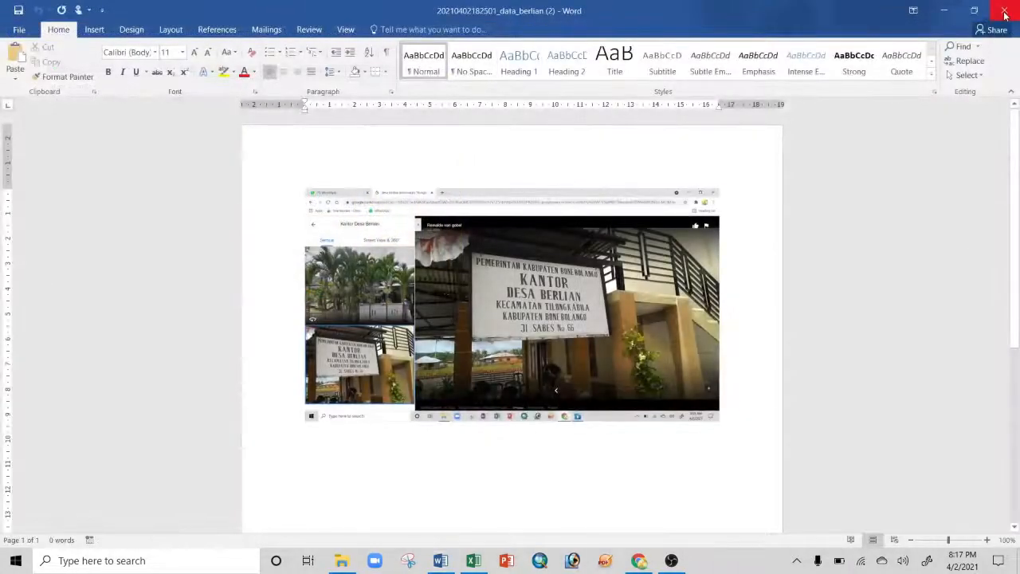
pyautogui.click(1005, 13)
pyautogui.click(474, 560)
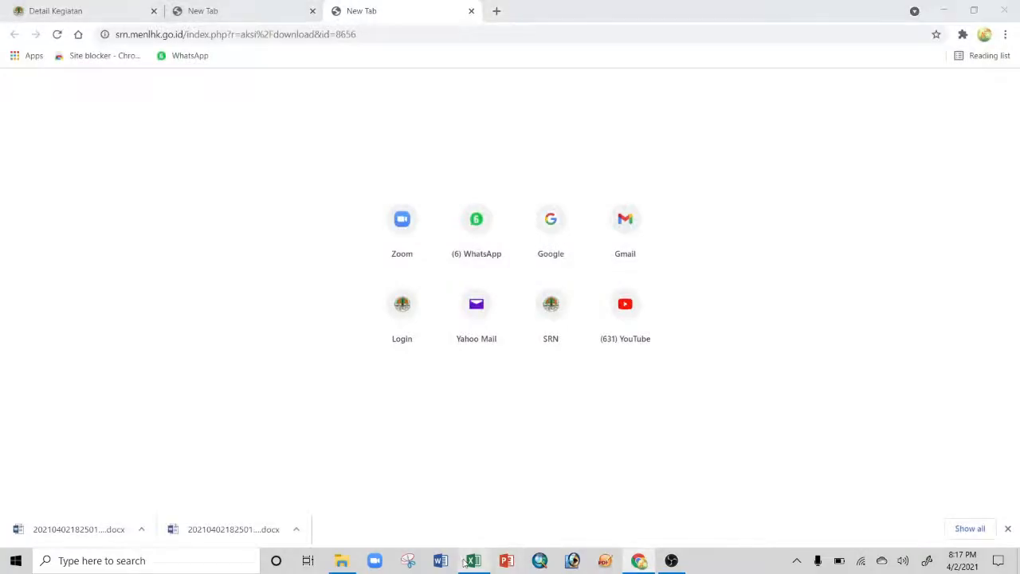
# Step: Clear the existing links from Bukti Pendukung cells K16 through K27
pyautogui.click(878, 232)
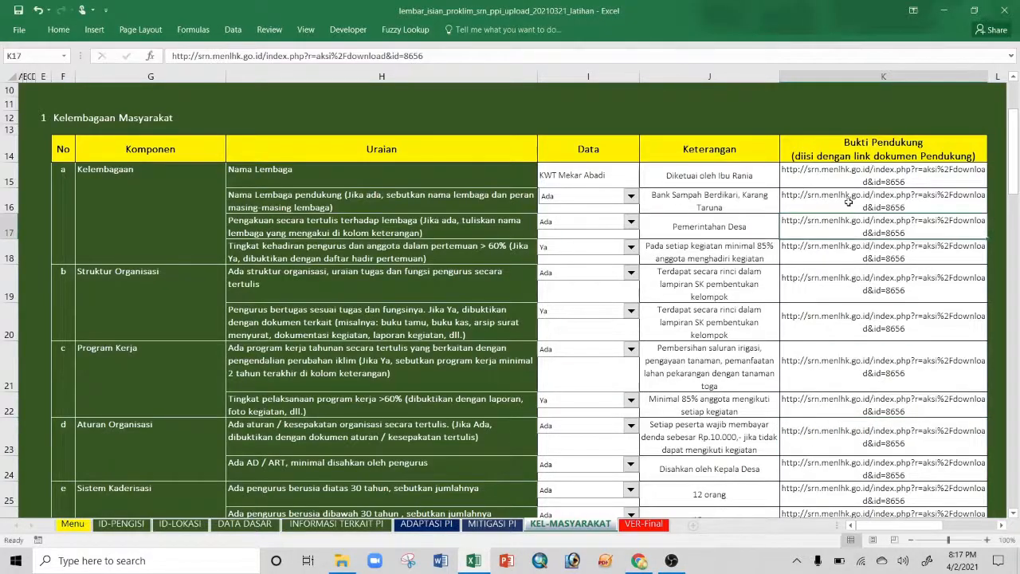
pyautogui.moveTo(848, 202); pyautogui.dragTo(877, 492)
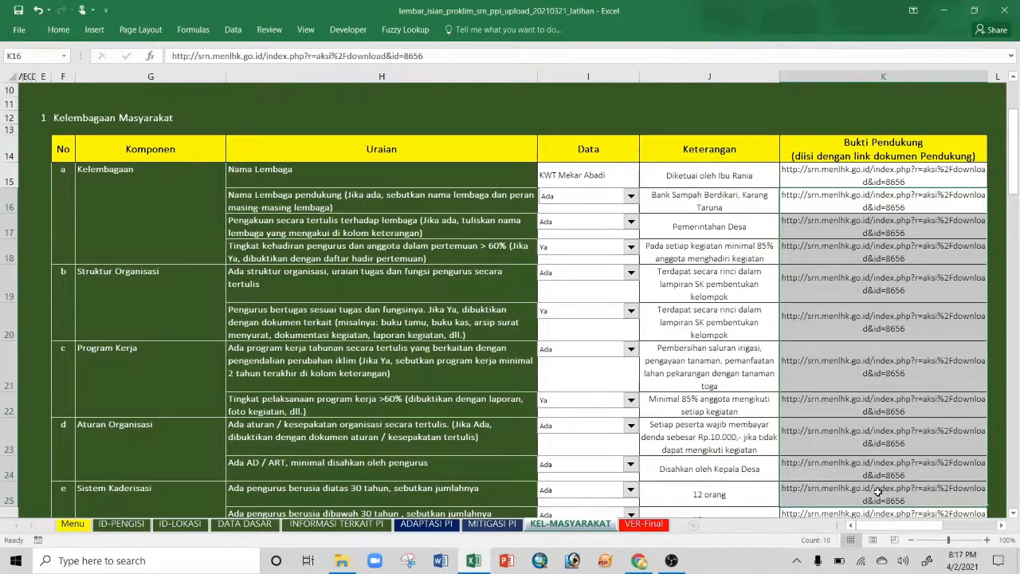
pyautogui.scroll(-4, 507, 476)
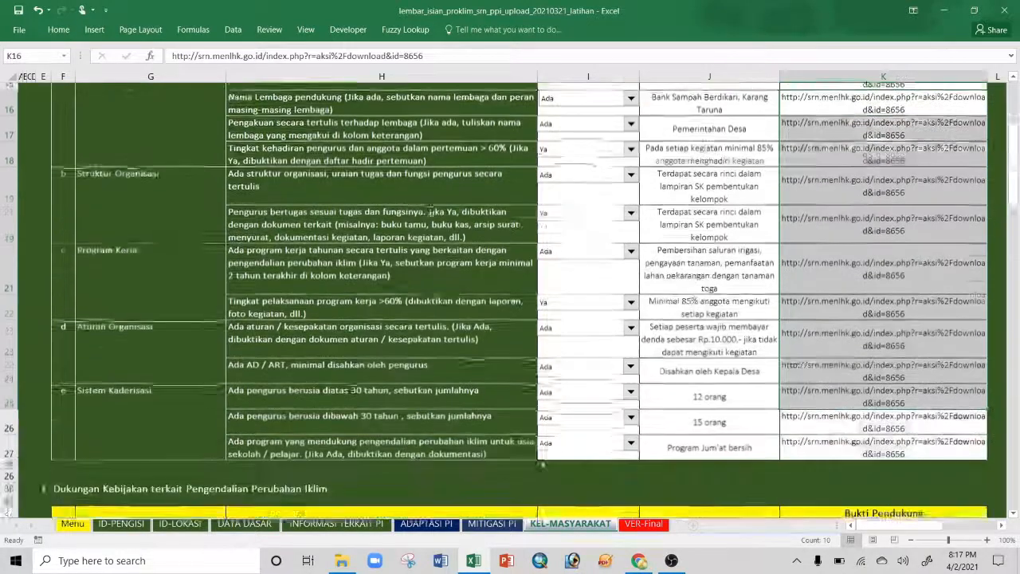
pyautogui.scroll(3, 834, 360)
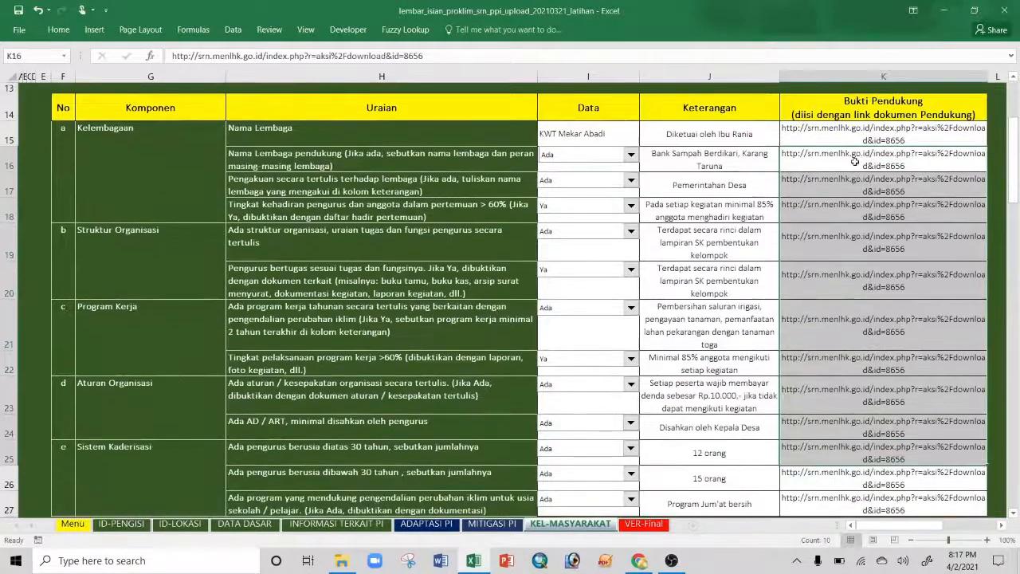
pyautogui.moveTo(854, 161); pyautogui.dragTo(861, 504)
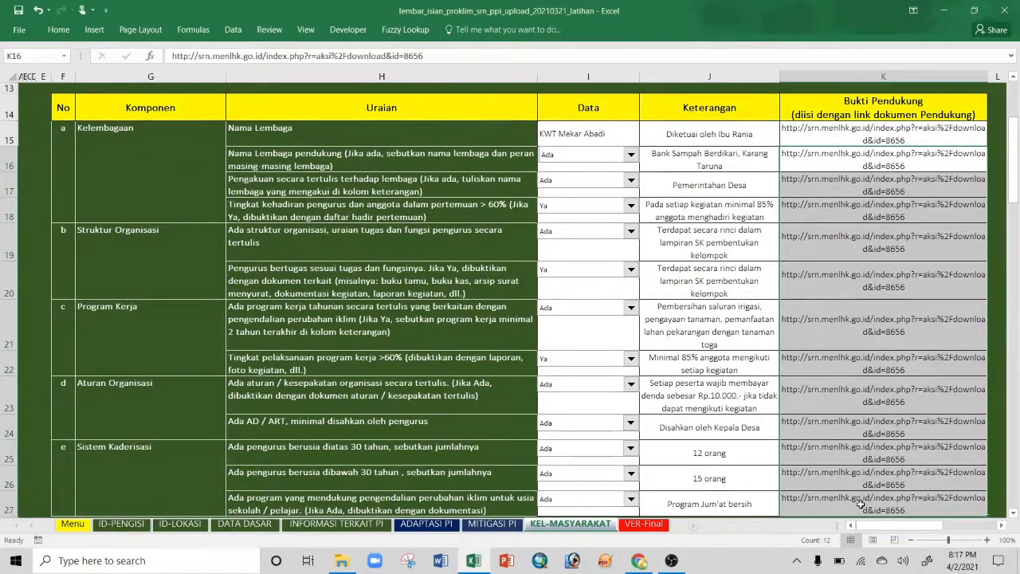
pyautogui.press('Delete')
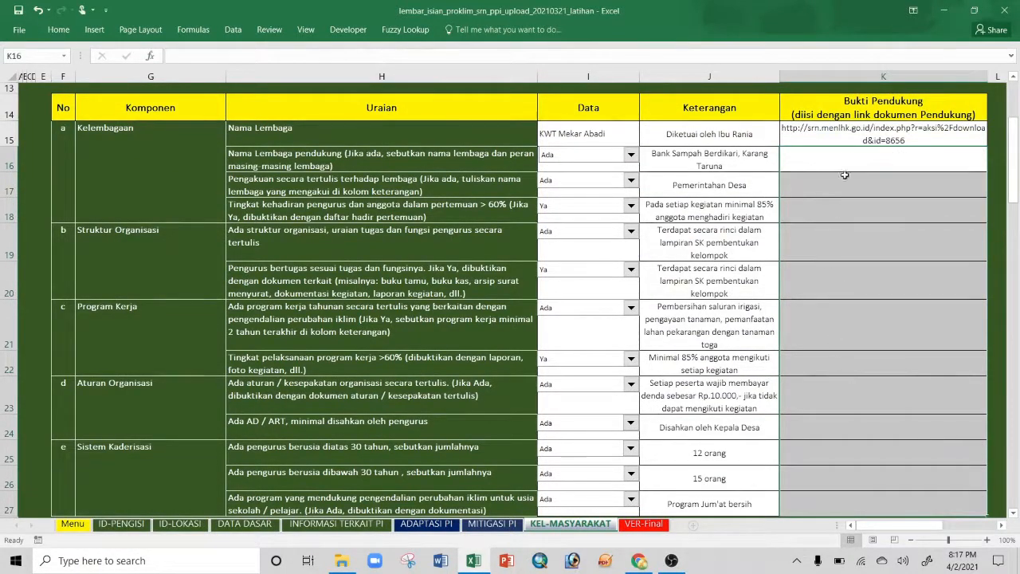
# Step: Copy the K15 SRN download link into cells K16 through K27
pyautogui.click(846, 133)
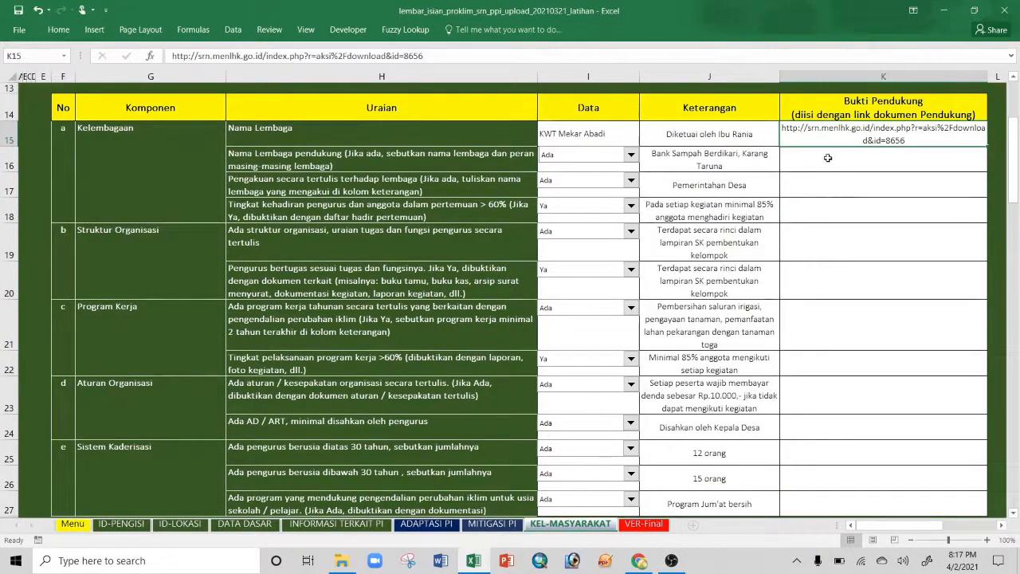
pyautogui.hotkey('ctrl', 'c')
pyautogui.moveTo(828, 158); pyautogui.dragTo(864, 498)
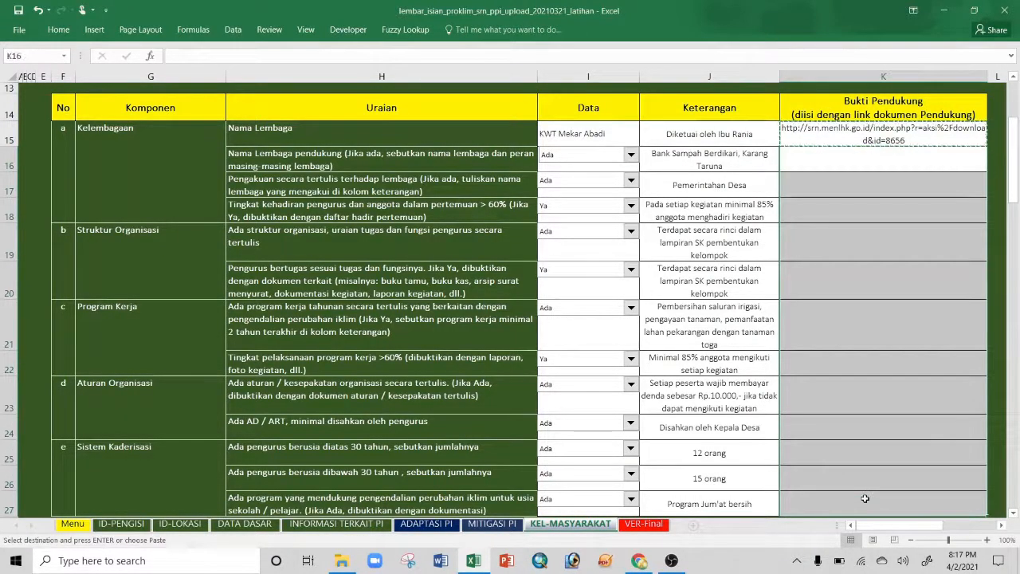
pyautogui.hotkey('ctrl', 'v')
pyautogui.scroll(-2, 843, 391)
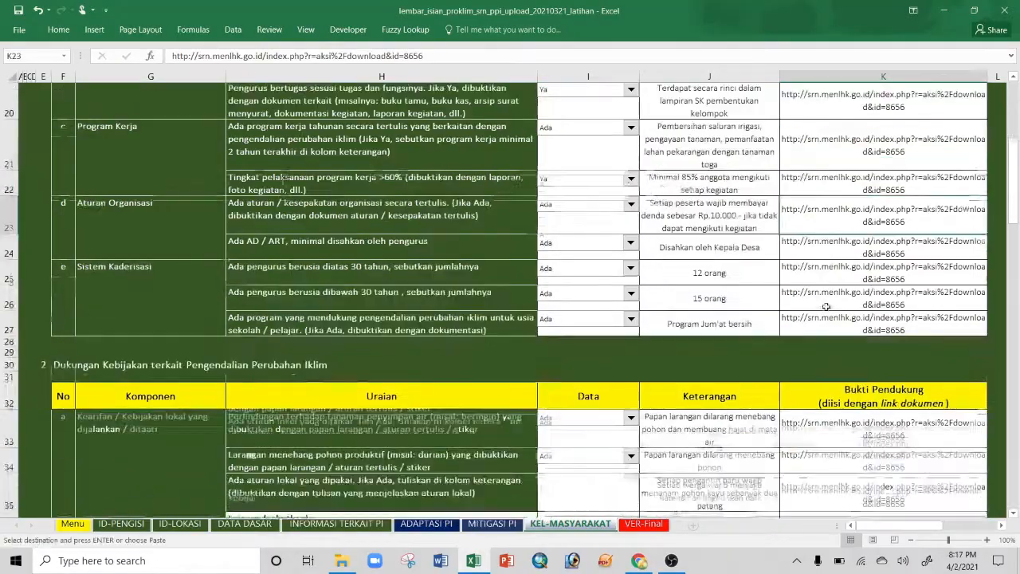
pyautogui.scroll(-15, 826, 306)
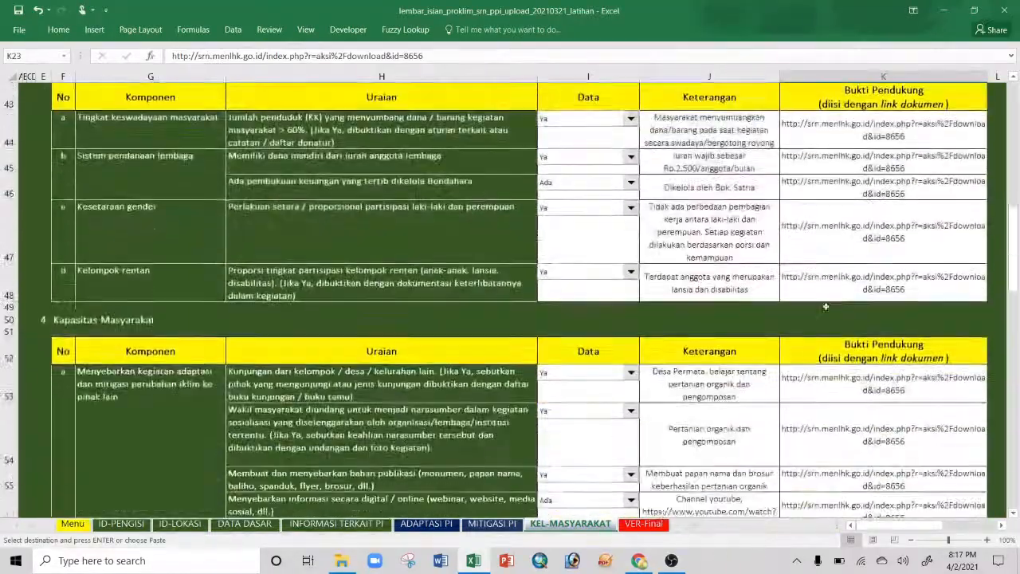
pyautogui.scroll(-12, 826, 306)
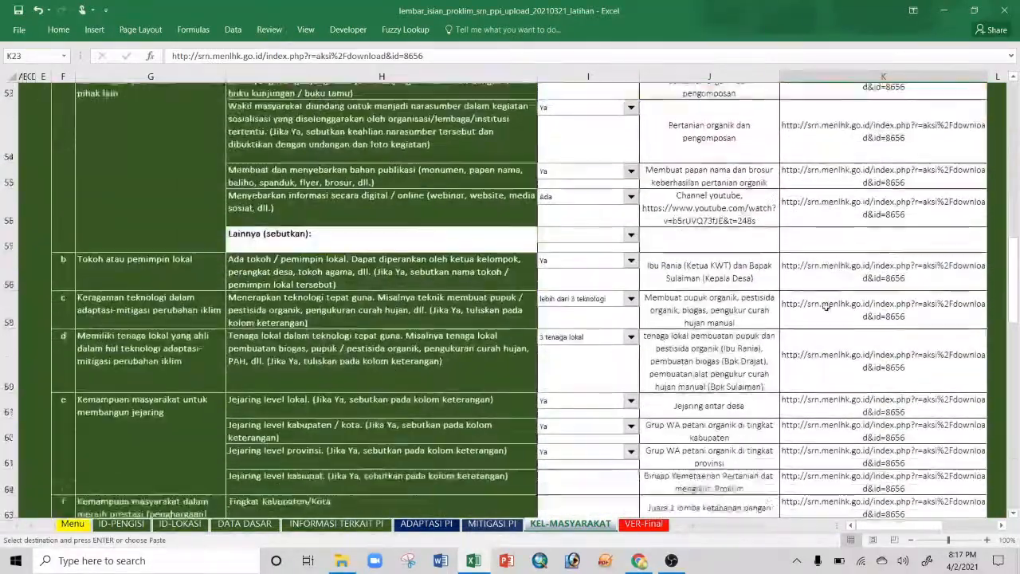
pyautogui.scroll(-12, 825, 306)
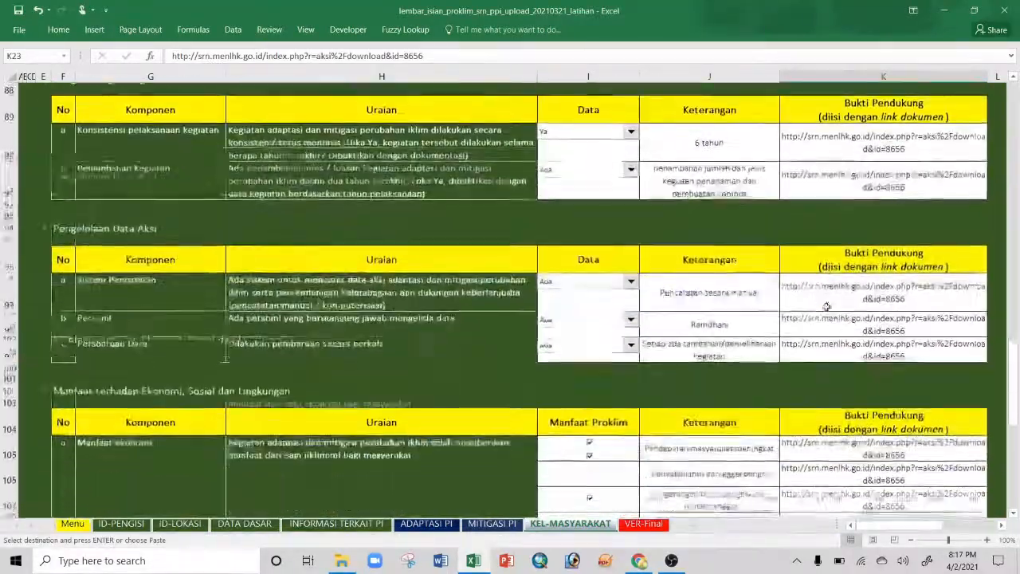
pyautogui.scroll(-1, 825, 306)
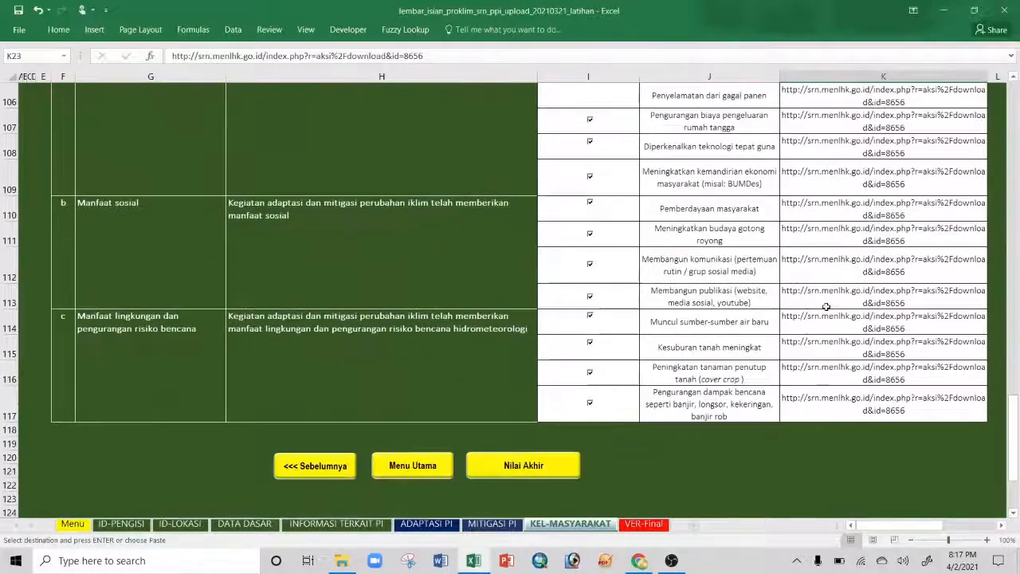
# Step: Show the Nilai Akhir (VER-Final) sheet at 66,96 % and check the maximum-score values and formulas in M27, M28
pyautogui.click(524, 465)
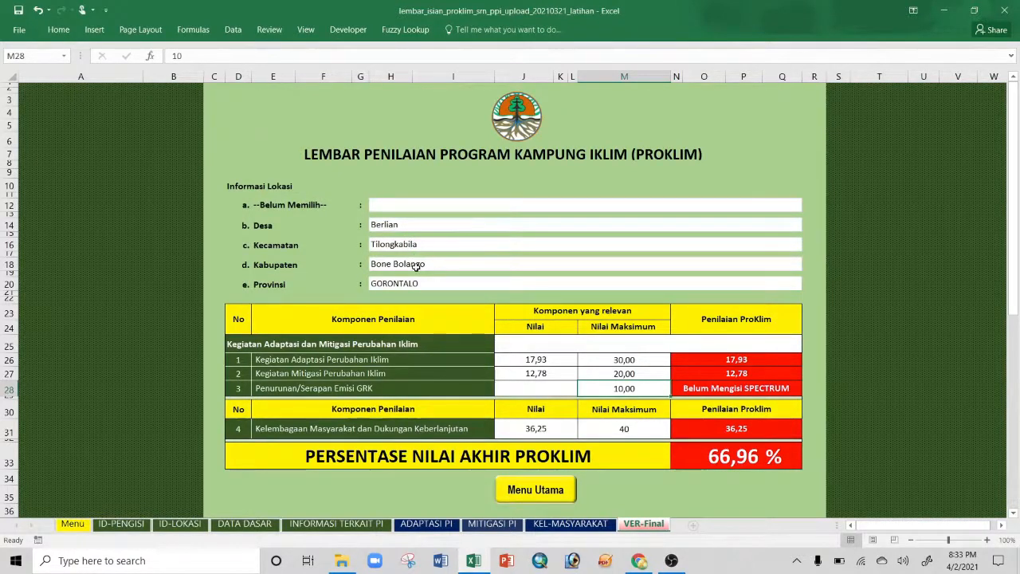
pyautogui.click(428, 286)
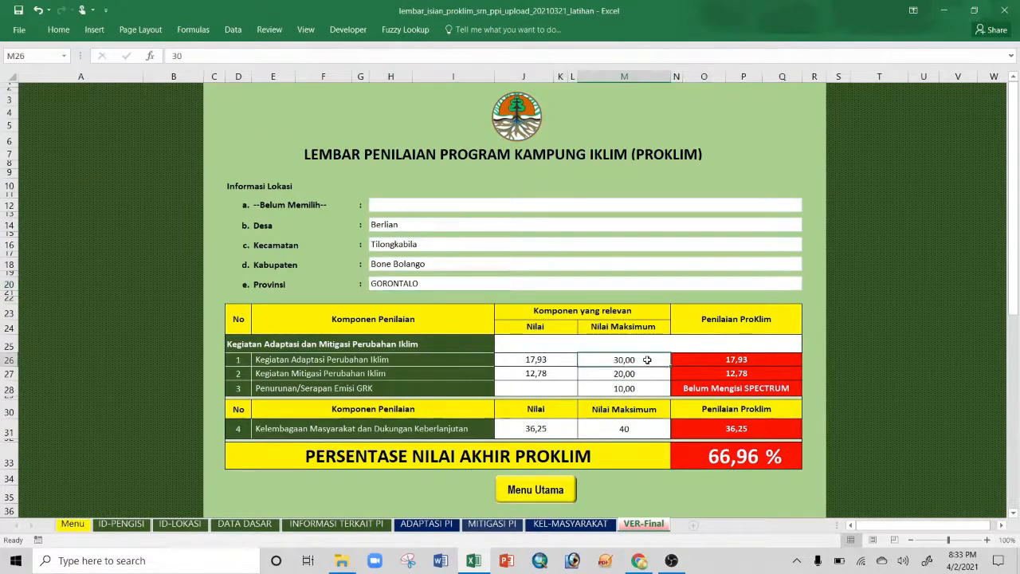
pyautogui.moveTo(645, 374); pyautogui.dragTo(641, 385)
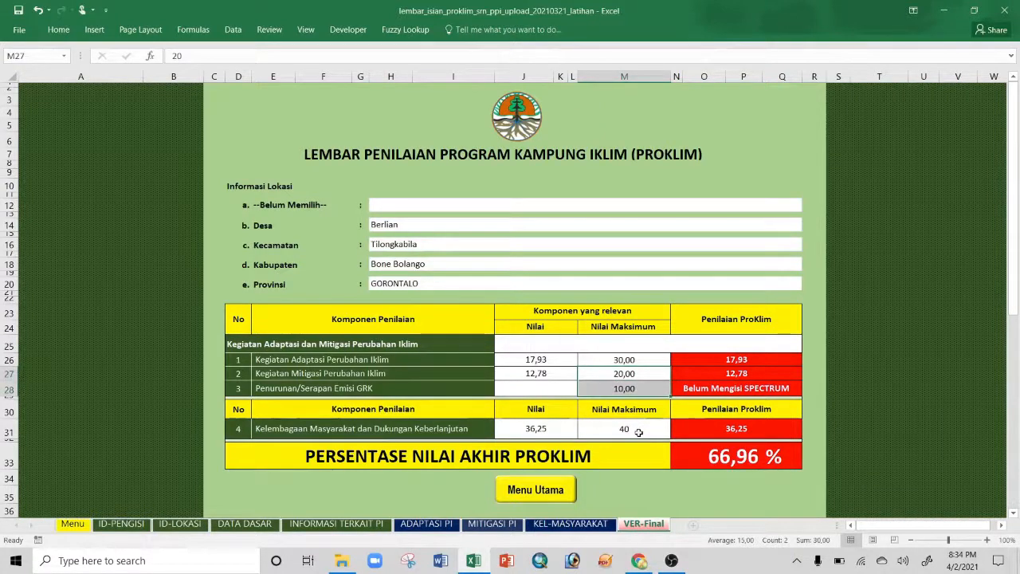
pyautogui.click(637, 433)
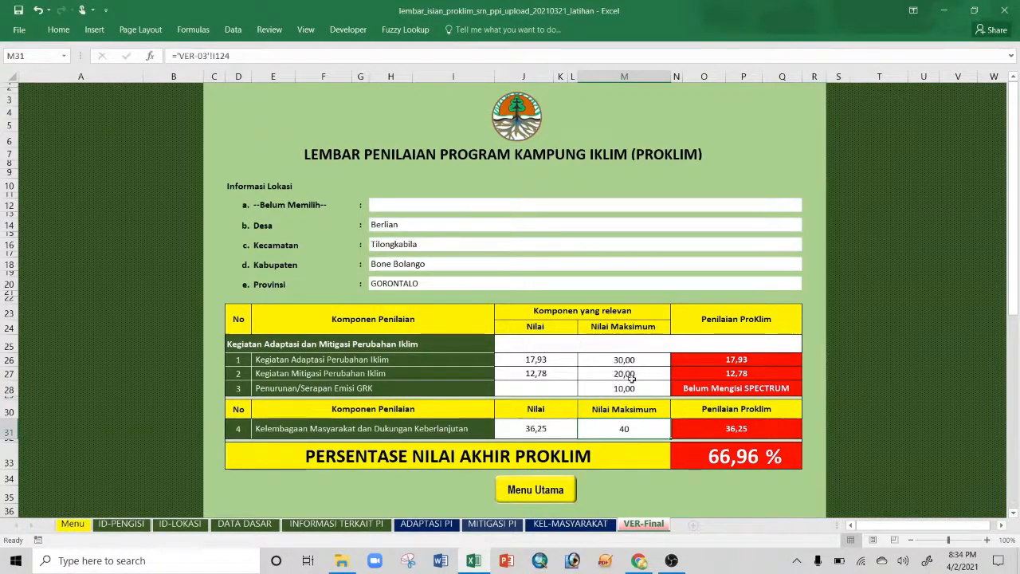
pyautogui.click(634, 374)
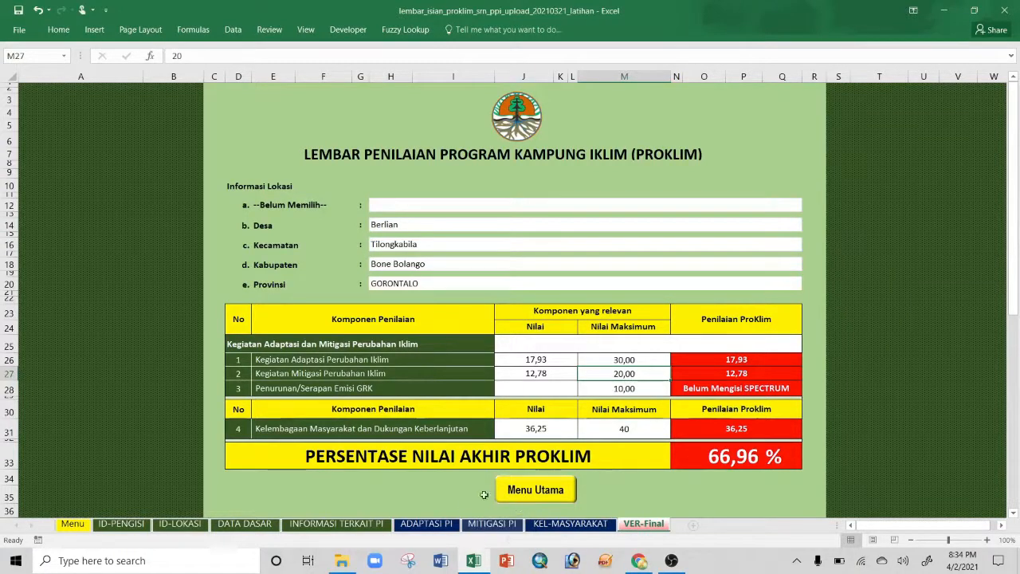
pyautogui.click(643, 389)
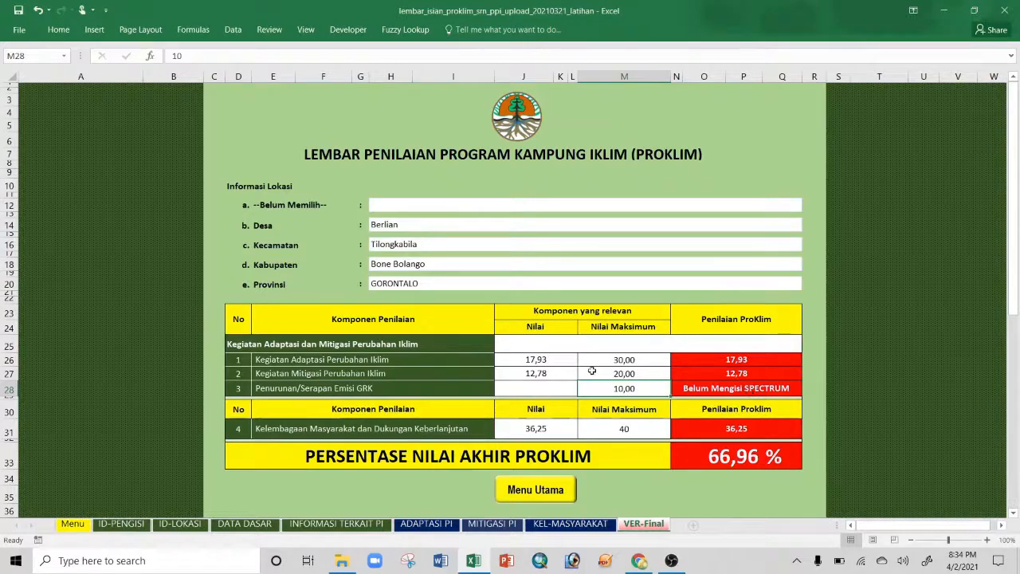
pyautogui.click(565, 386)
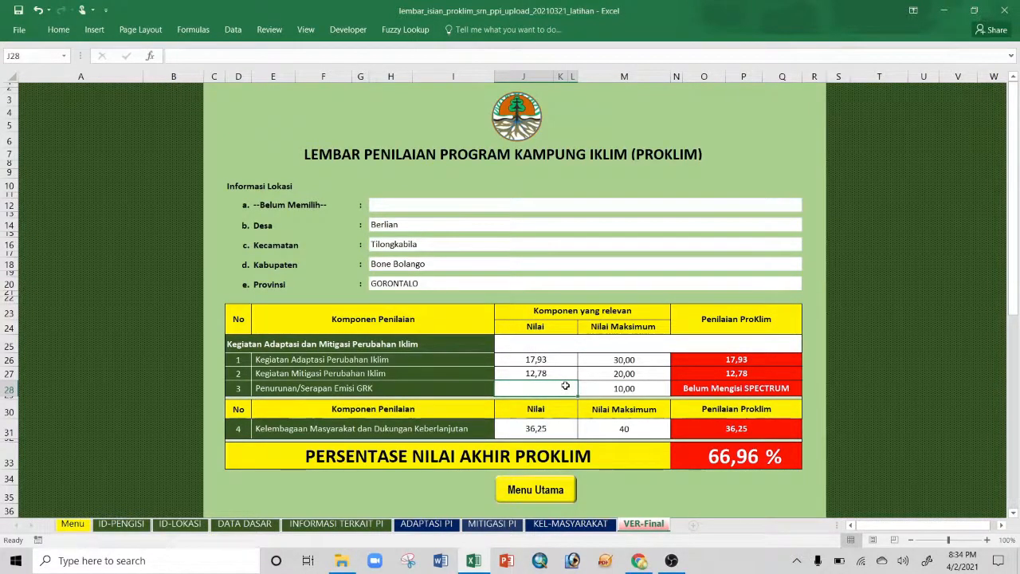
# Step: Enter 10 in emission cell J28 to reach 76,96 %, delete it again, and switch to the Menu sheet
pyautogui.write('10')
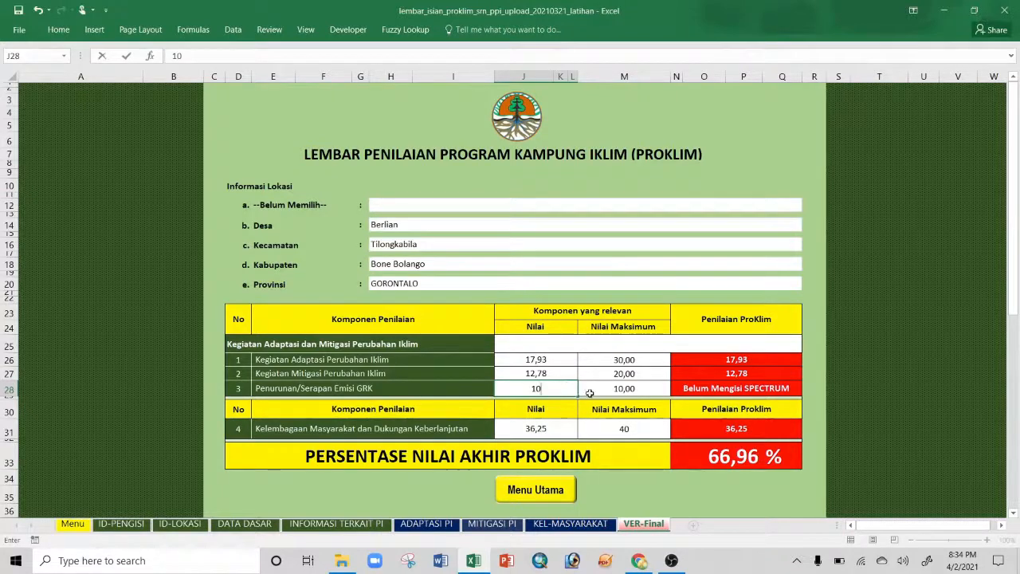
pyautogui.click(740, 470)
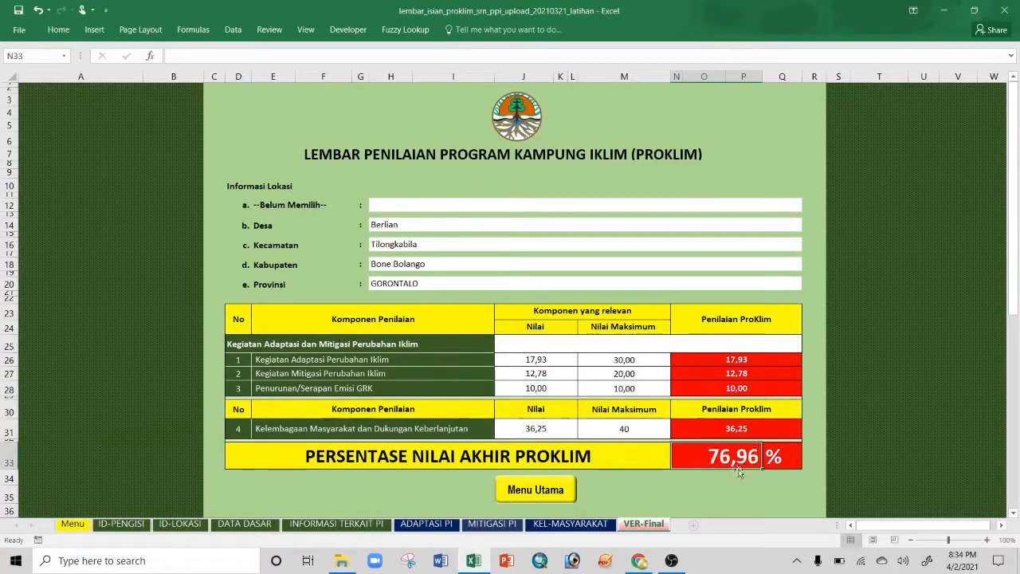
pyautogui.click(560, 388)
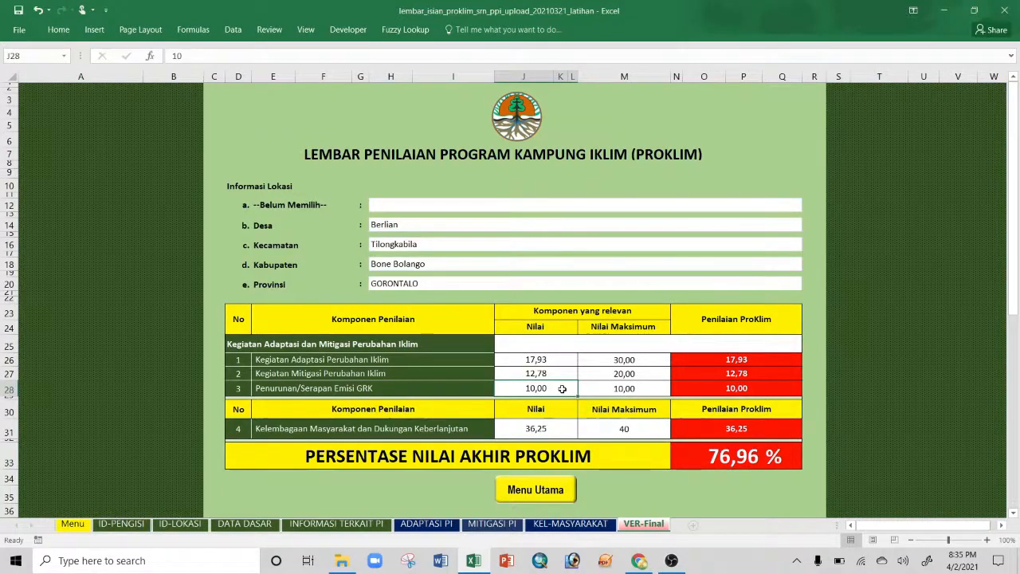
pyautogui.press('Delete')
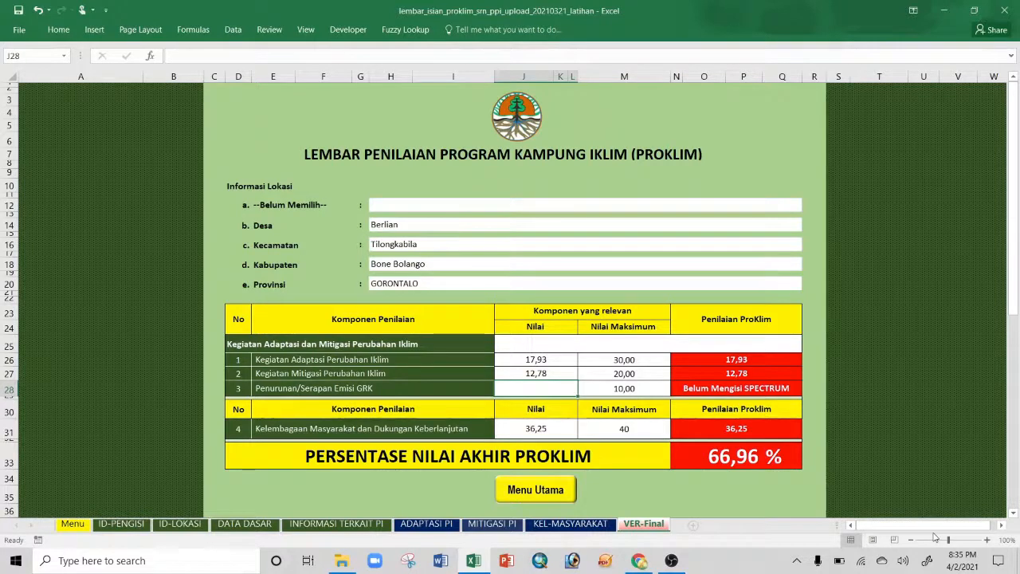
pyautogui.click(72, 526)
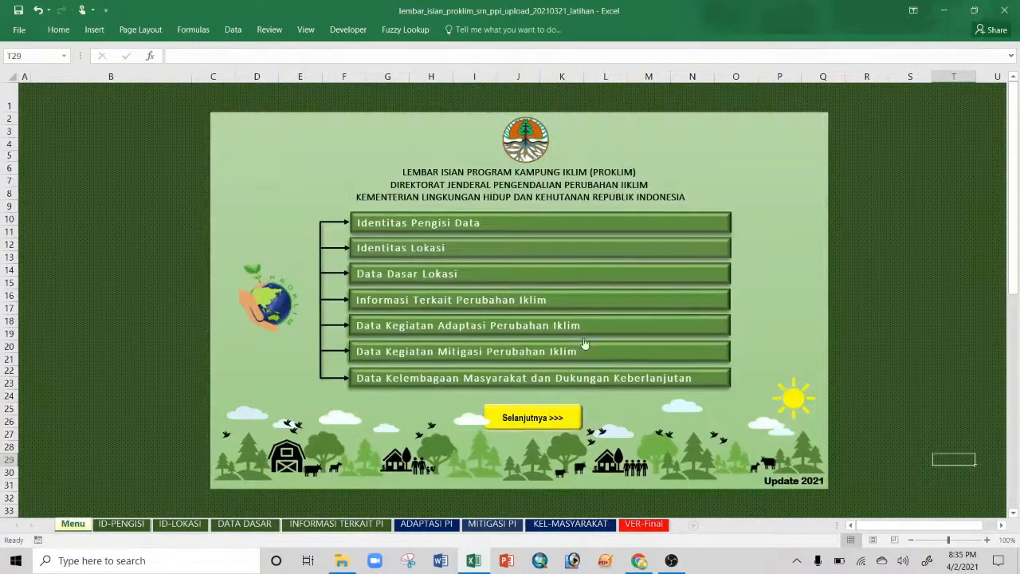